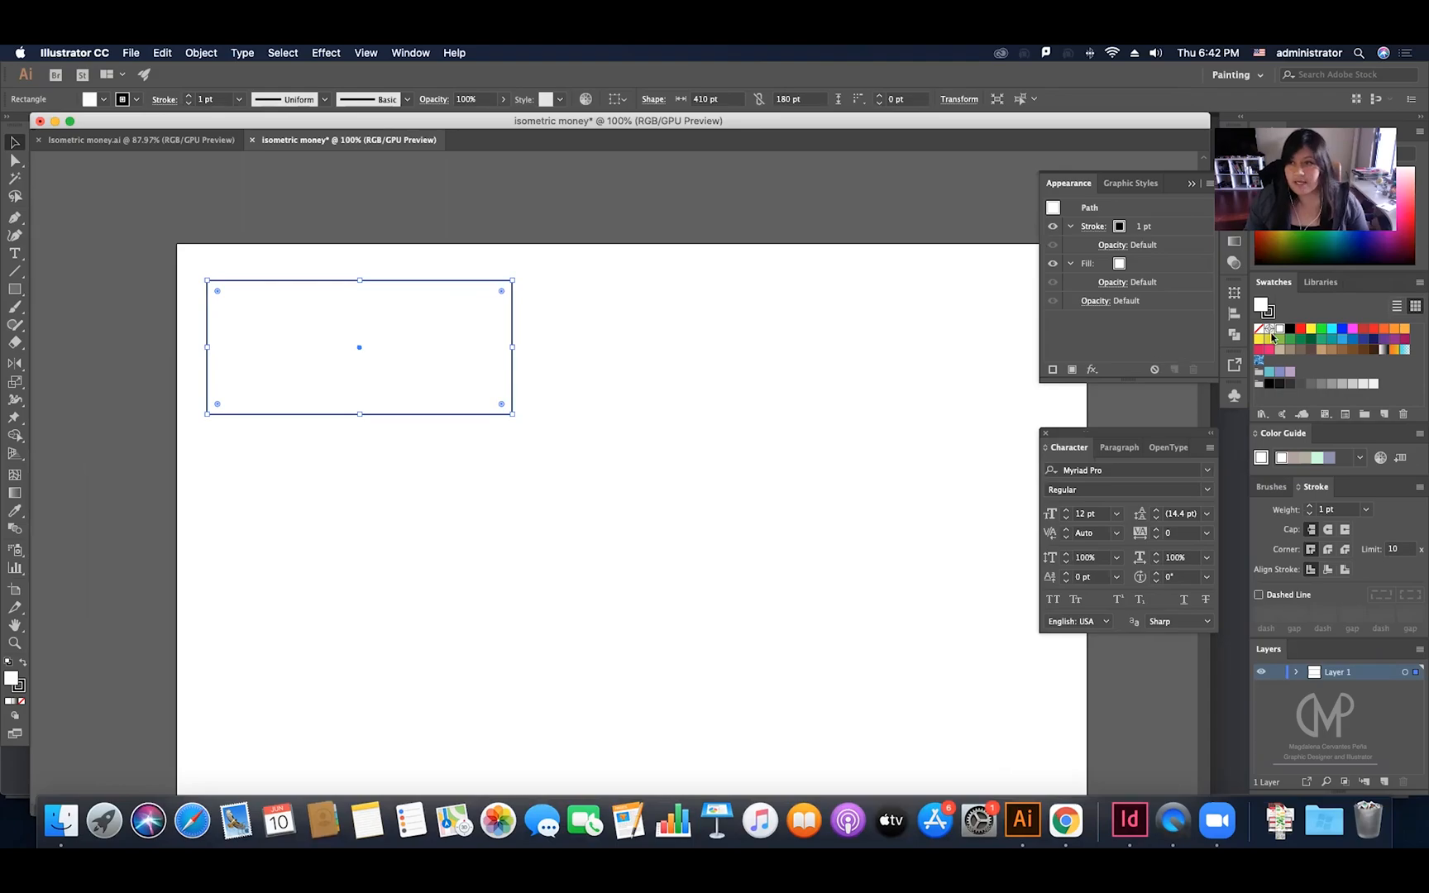
Step: Fill the rectangle with the teal-green swatch (#22B573) and remove its stroke
{"action": "left_click", "coordinate": [1322, 339]}
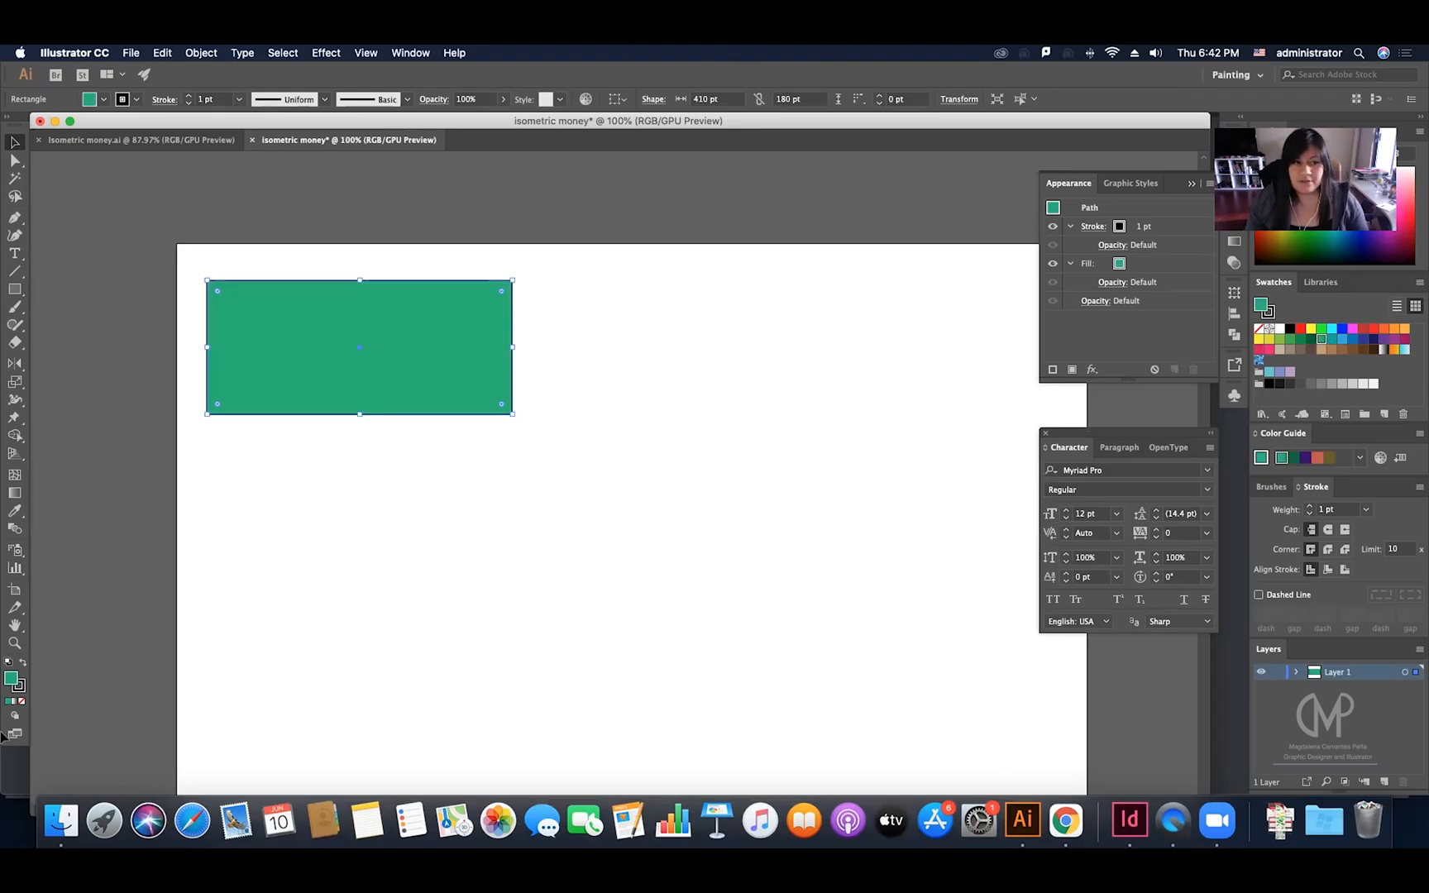
{"action": "left_click", "coordinate": [19, 686]}
{"action": "key", "text": "slash"}
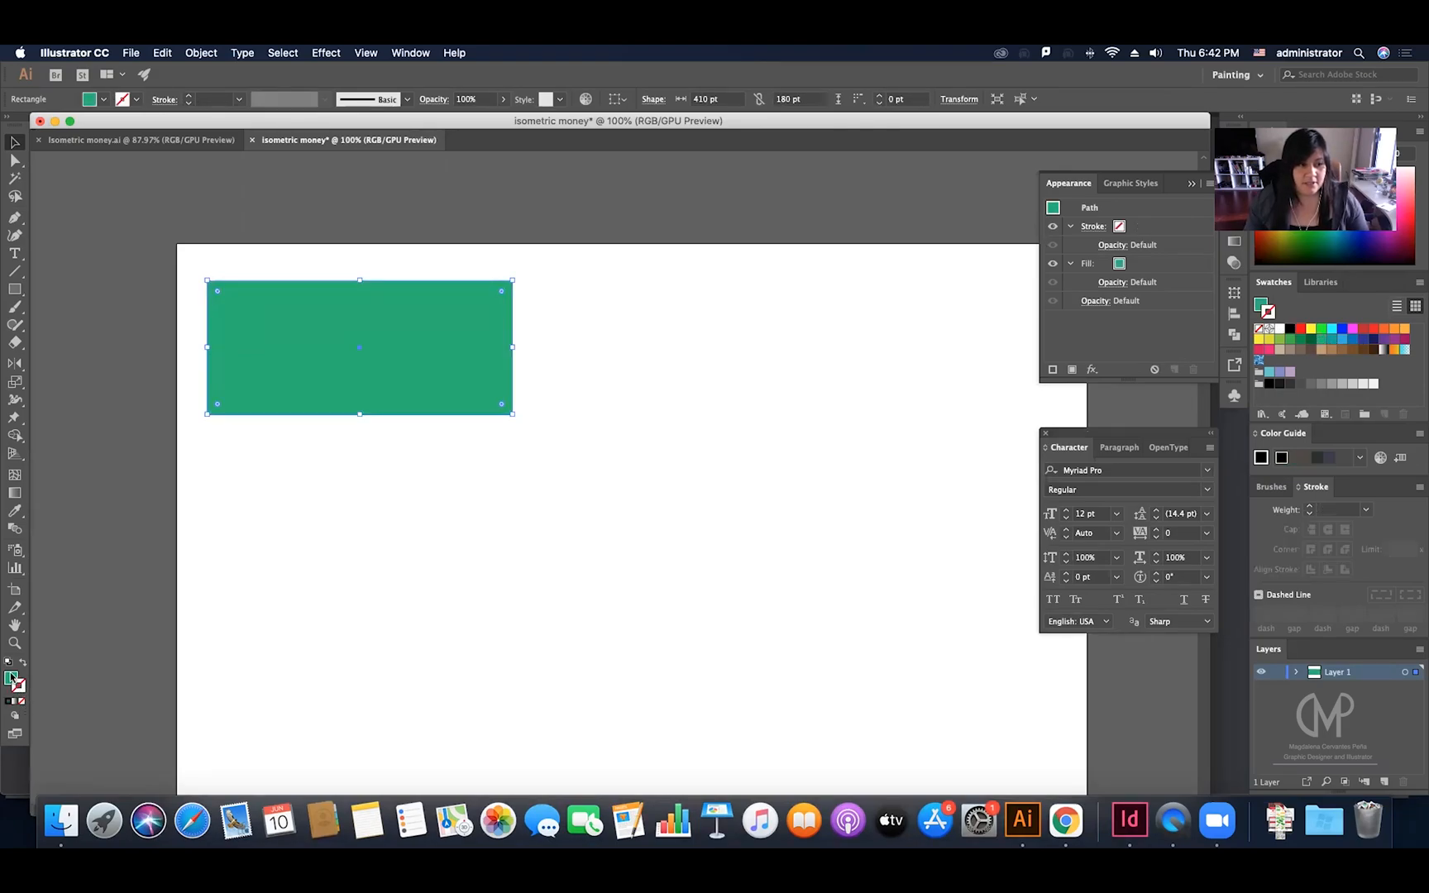
{"action": "left_click", "coordinate": [247, 263]}
Step: Create an inset copy of the green rectangle with Offset Path at -12 pt, previewing the result
{"action": "left_click", "coordinate": [268, 293]}
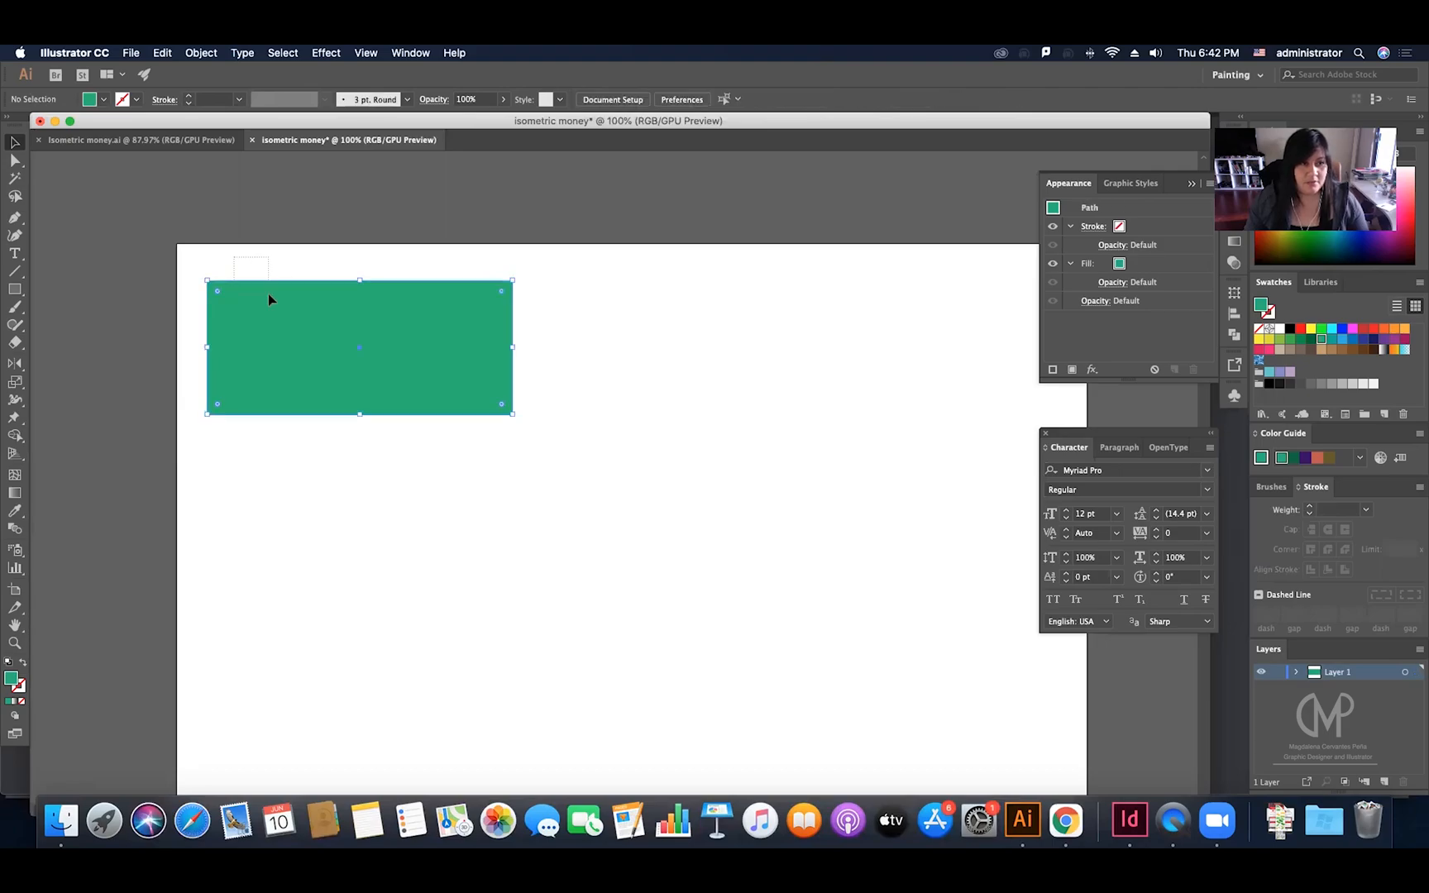
{"action": "left_click", "coordinate": [201, 53]}
{"action": "left_click", "coordinate": [479, 260]}
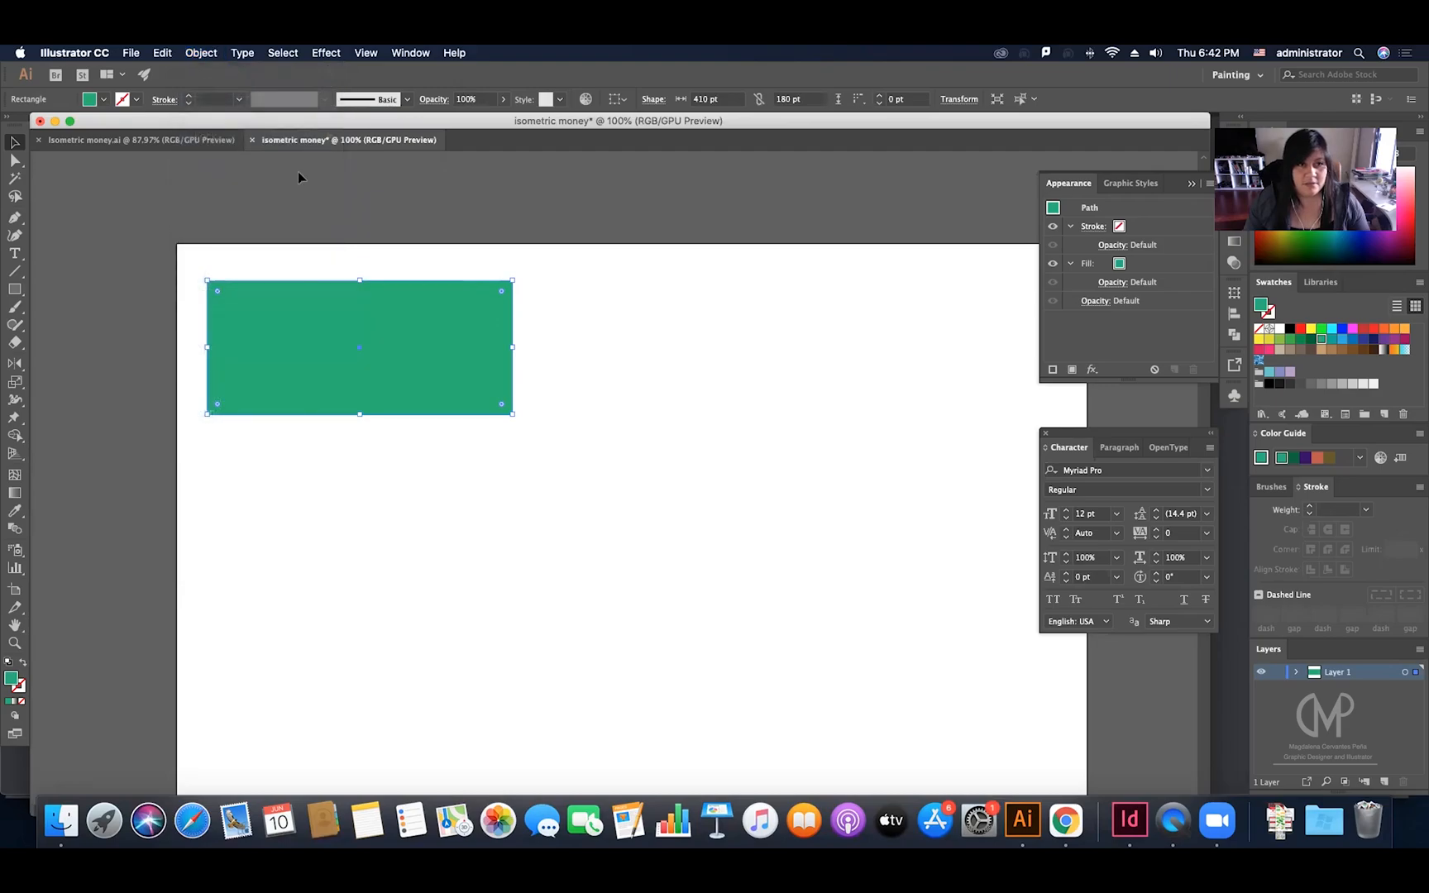
{"action": "left_click", "coordinate": [201, 53]}
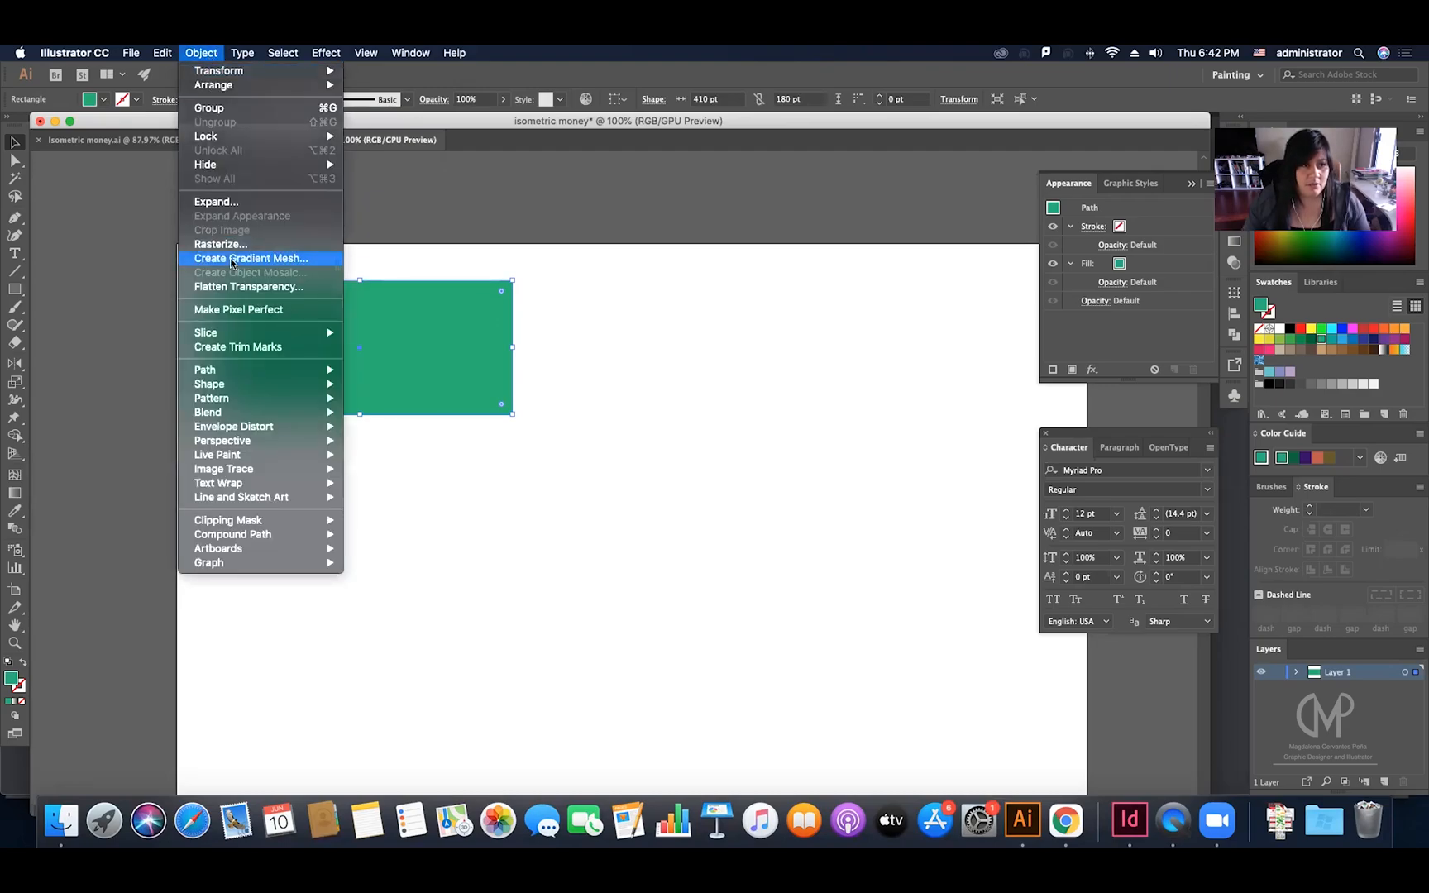
{"action": "mouse_move", "coordinate": [243, 367]}
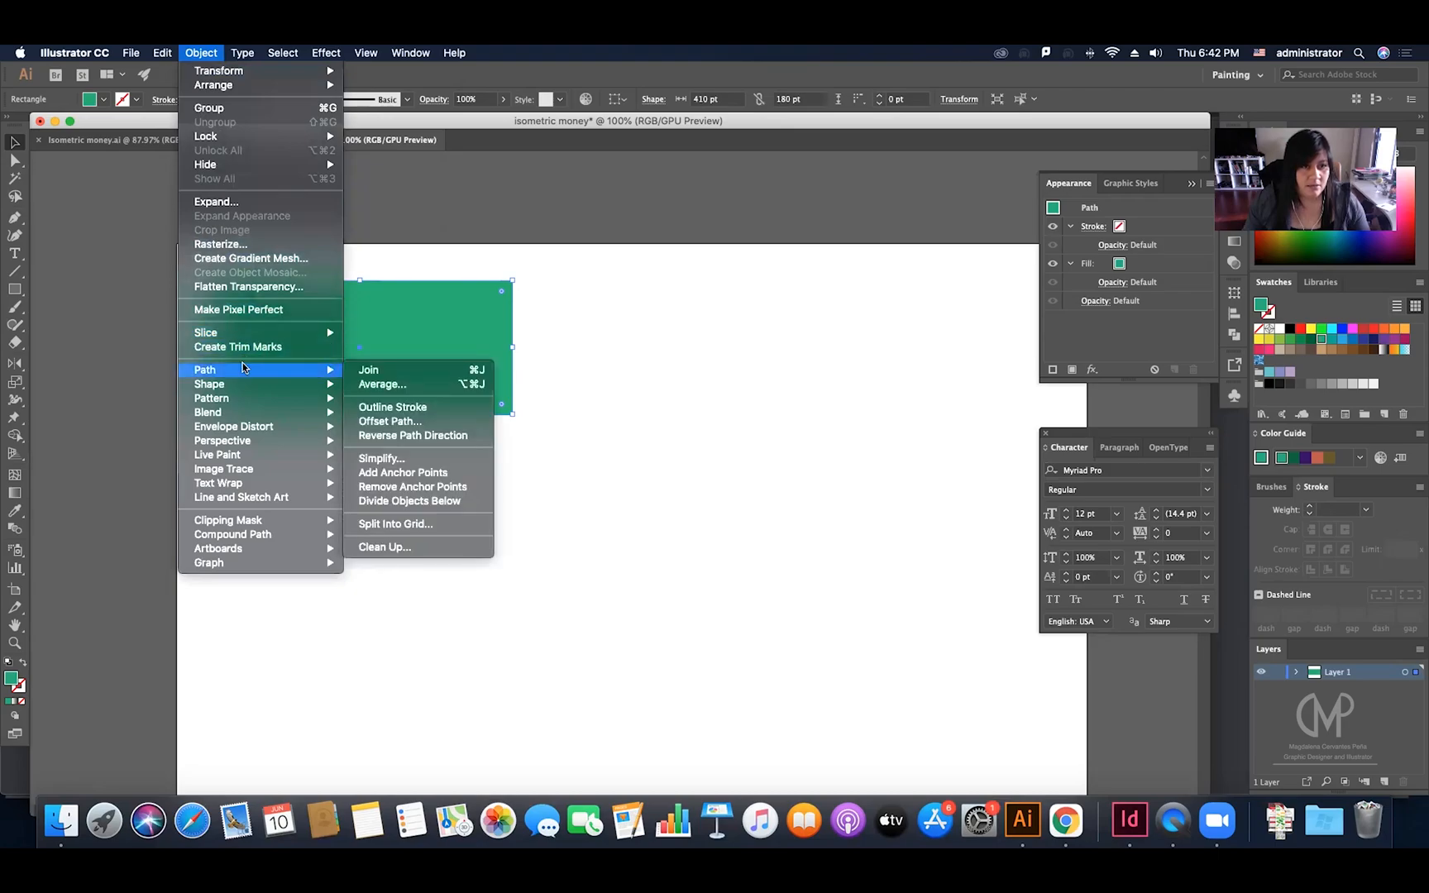
{"action": "left_click", "coordinate": [382, 421]}
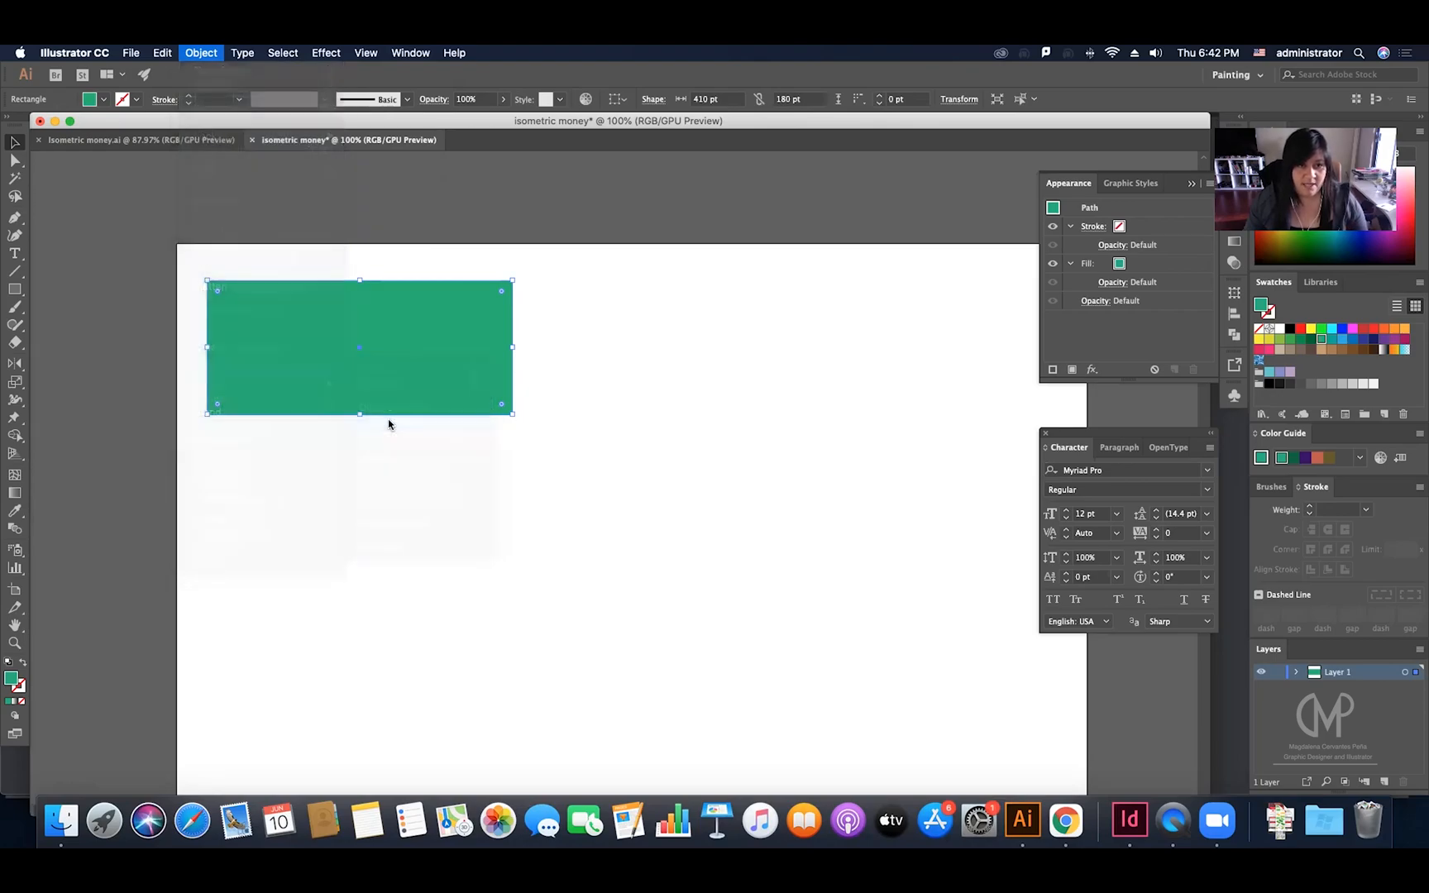
{"action": "left_click", "coordinate": [915, 349]}
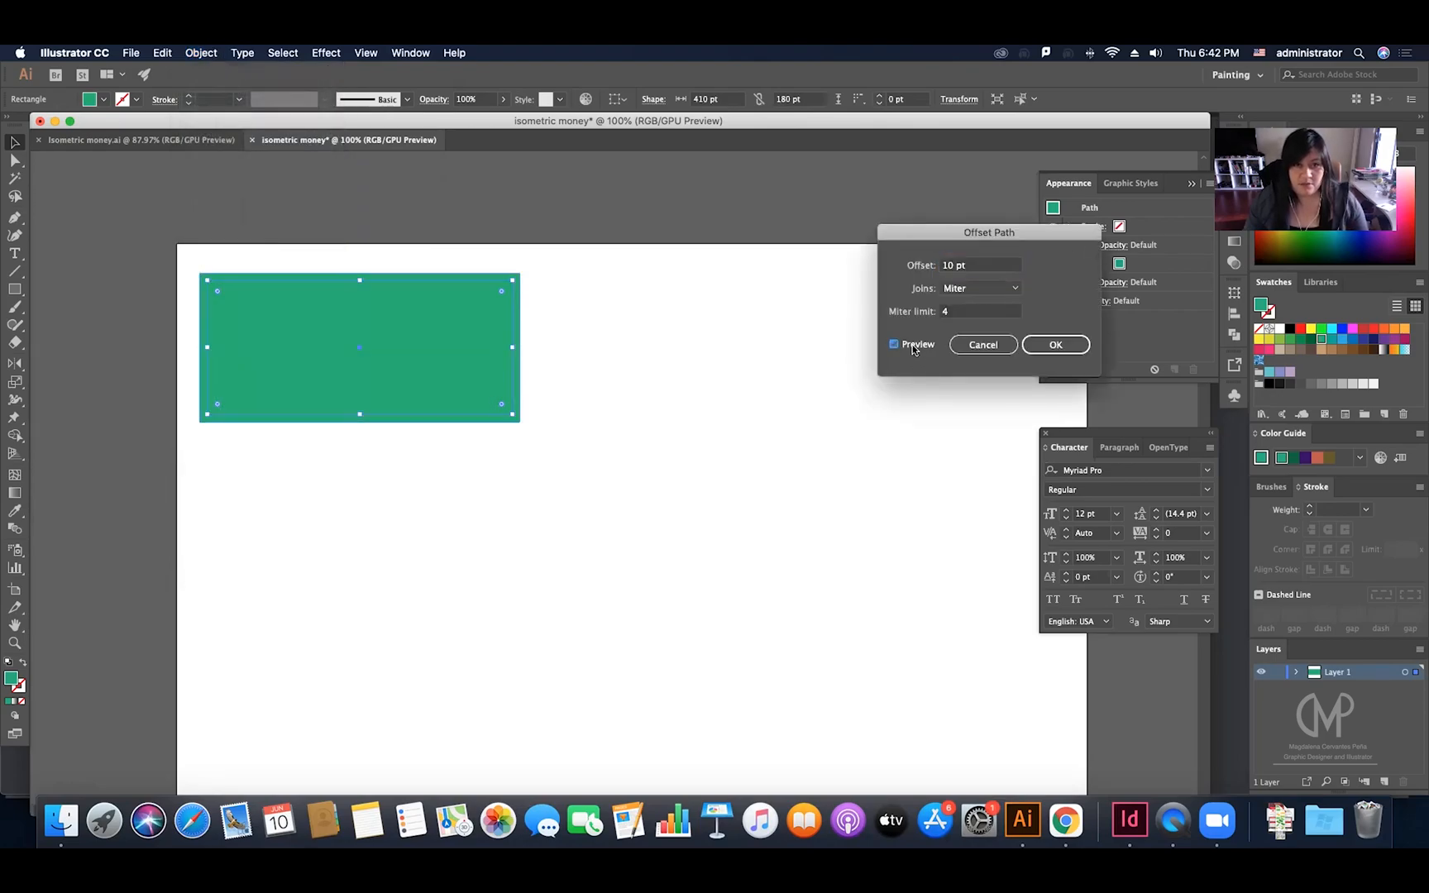
{"action": "left_click", "coordinate": [989, 266]}
{"action": "key", "text": "Down"}
{"action": "key", "text": "Down"}
{"action": "key", "text": "Down"}
{"action": "key", "text": "Down"}
{"action": "key", "text": "Down"}
{"action": "key", "text": "Down"}
{"action": "key", "text": "Down"}
{"action": "key", "text": "Down"}
{"action": "key", "text": "Down"}
{"action": "key", "text": "Down"}
{"action": "key", "text": "Down"}
{"action": "key", "text": "Down"}
{"action": "key", "text": "Down"}
{"action": "key", "text": "Down"}
{"action": "key", "text": "Down"}
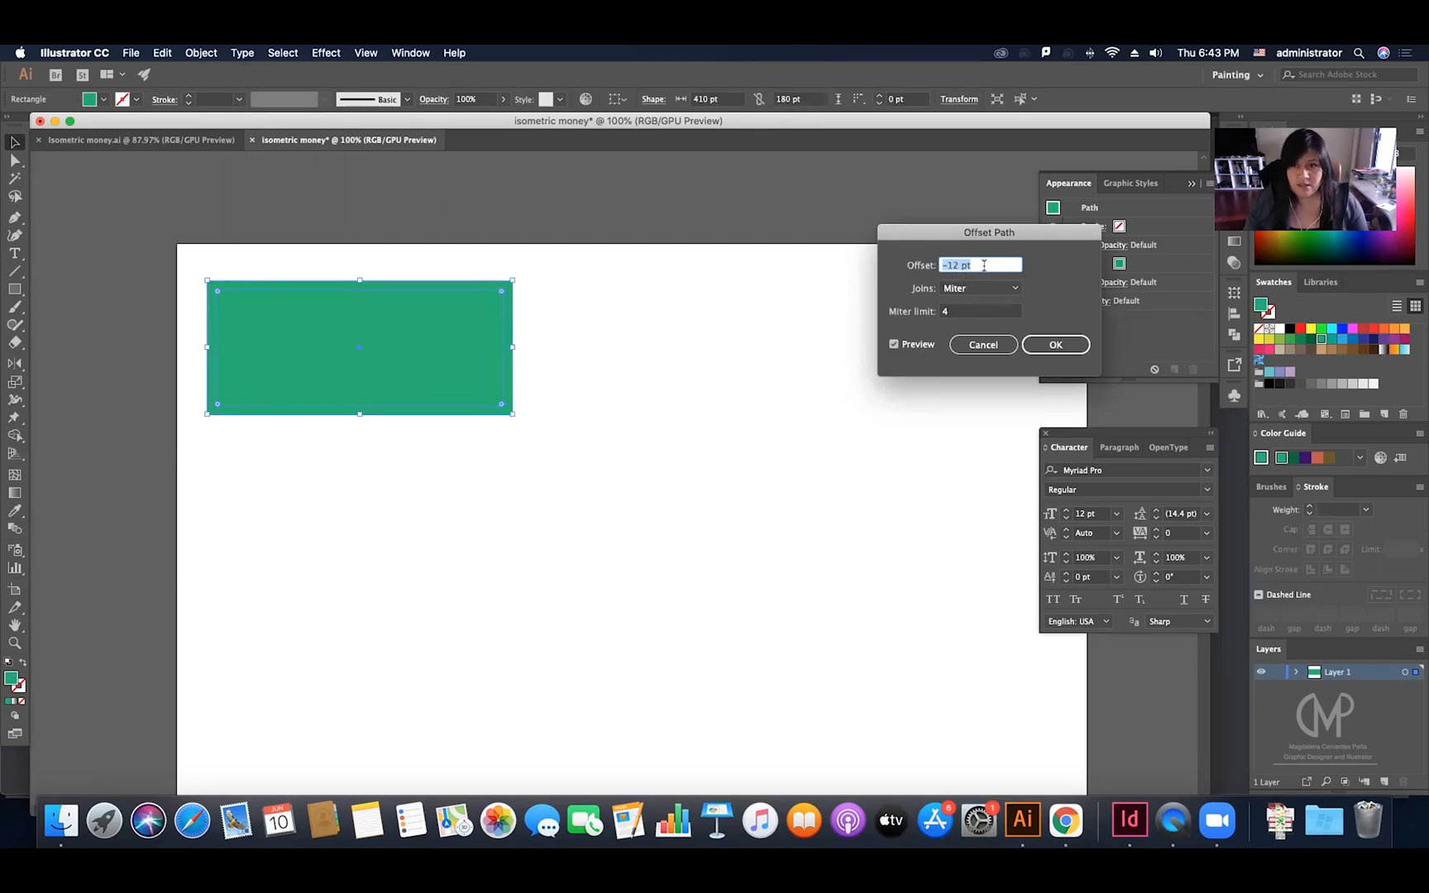
{"action": "left_click", "coordinate": [1056, 349]}
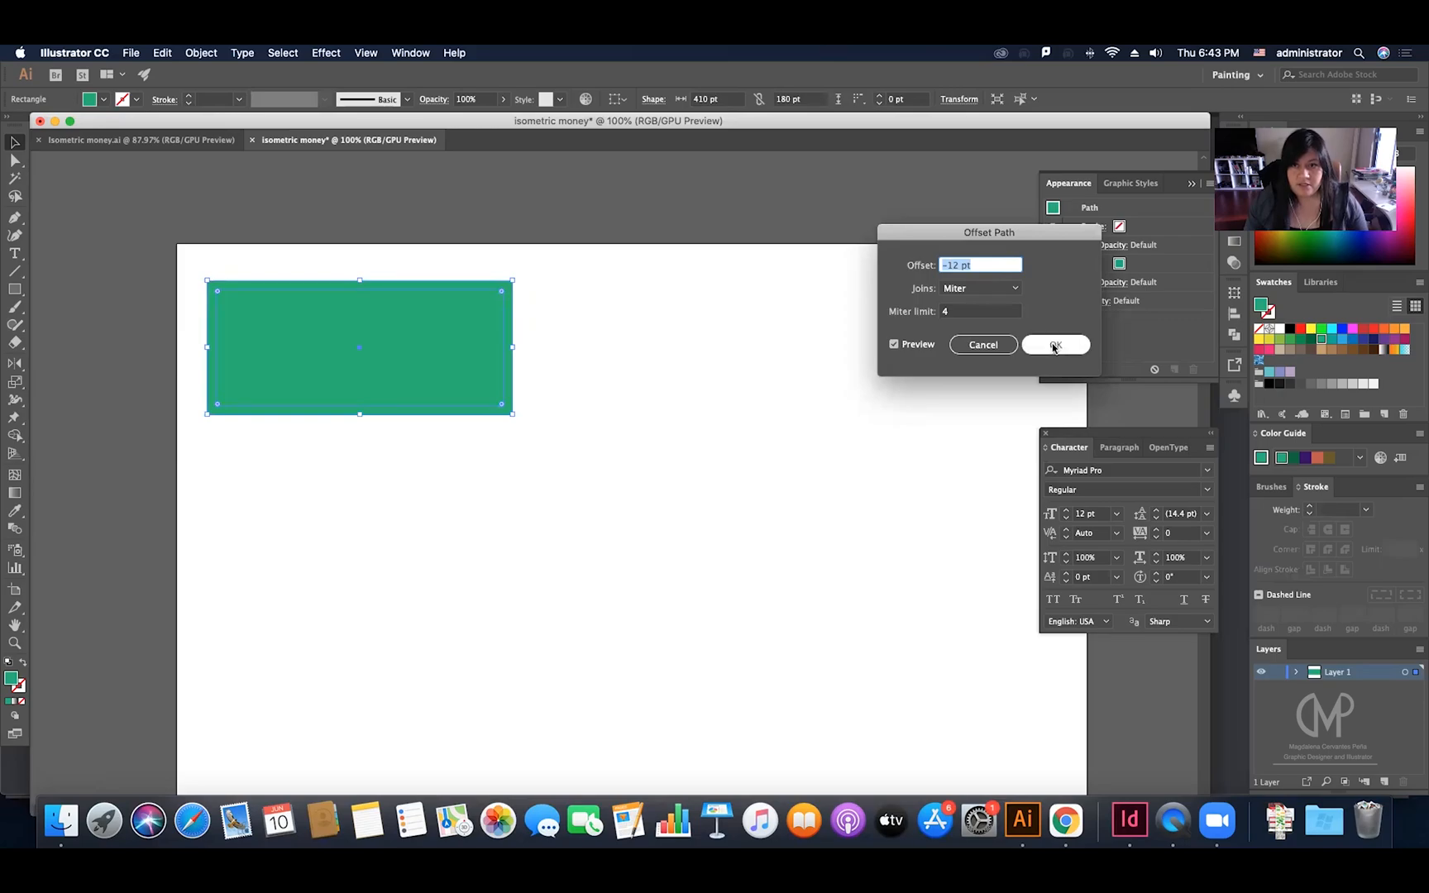
{"action": "left_click", "coordinate": [1049, 347]}
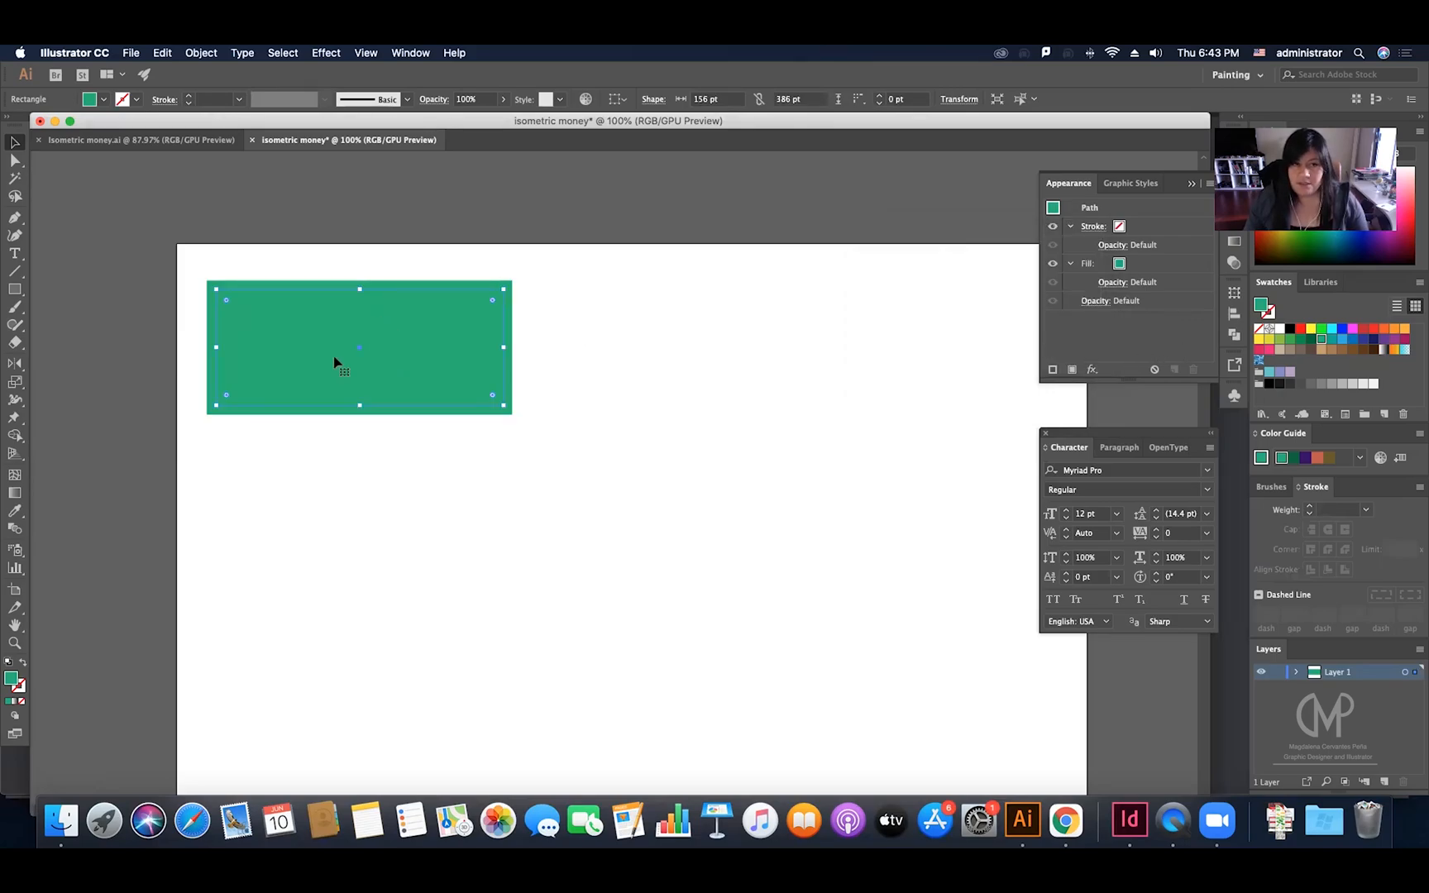
Step: Set the inset rectangle's fill to light green #91EF3F
{"action": "double_click", "coordinate": [11, 680]}
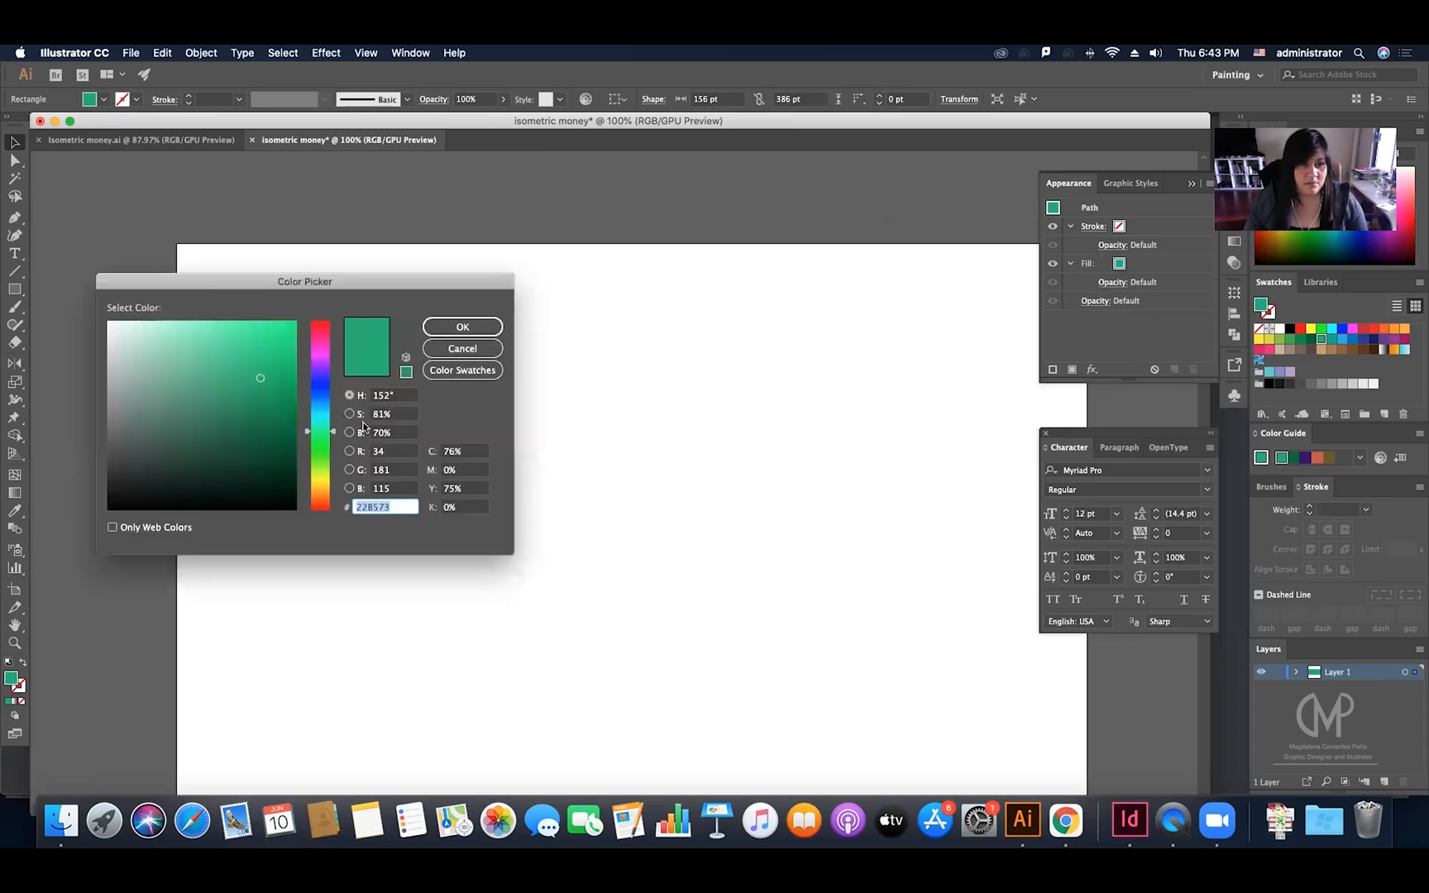
{"action": "left_click_drag", "start_coordinate": [327, 444], "coordinate": [332, 449]}
{"action": "left_click_drag", "start_coordinate": [273, 329], "coordinate": [247, 330]}
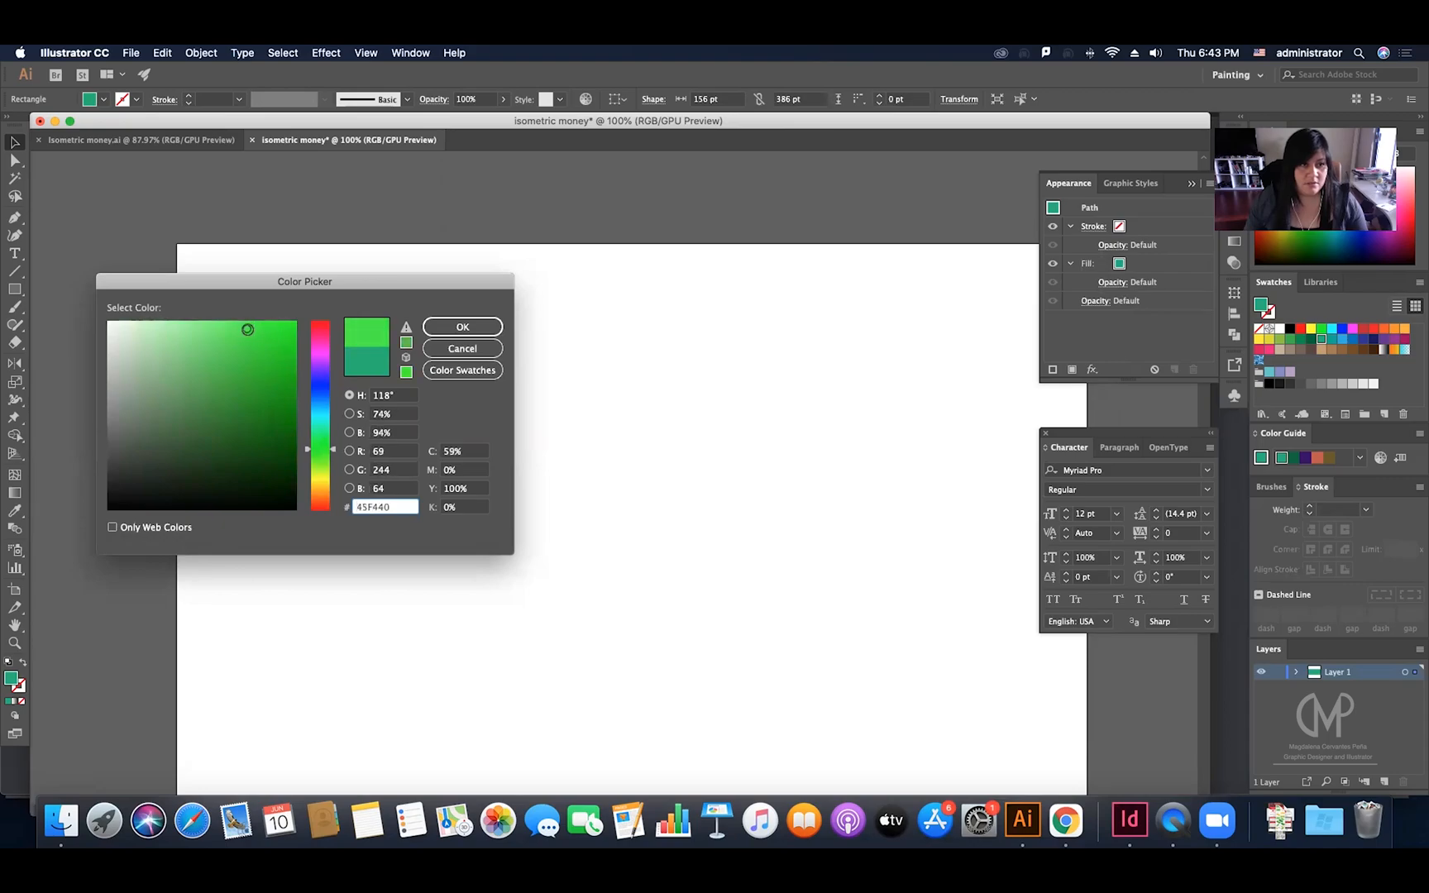
{"action": "left_click_drag", "start_coordinate": [313, 451], "coordinate": [312, 465]}
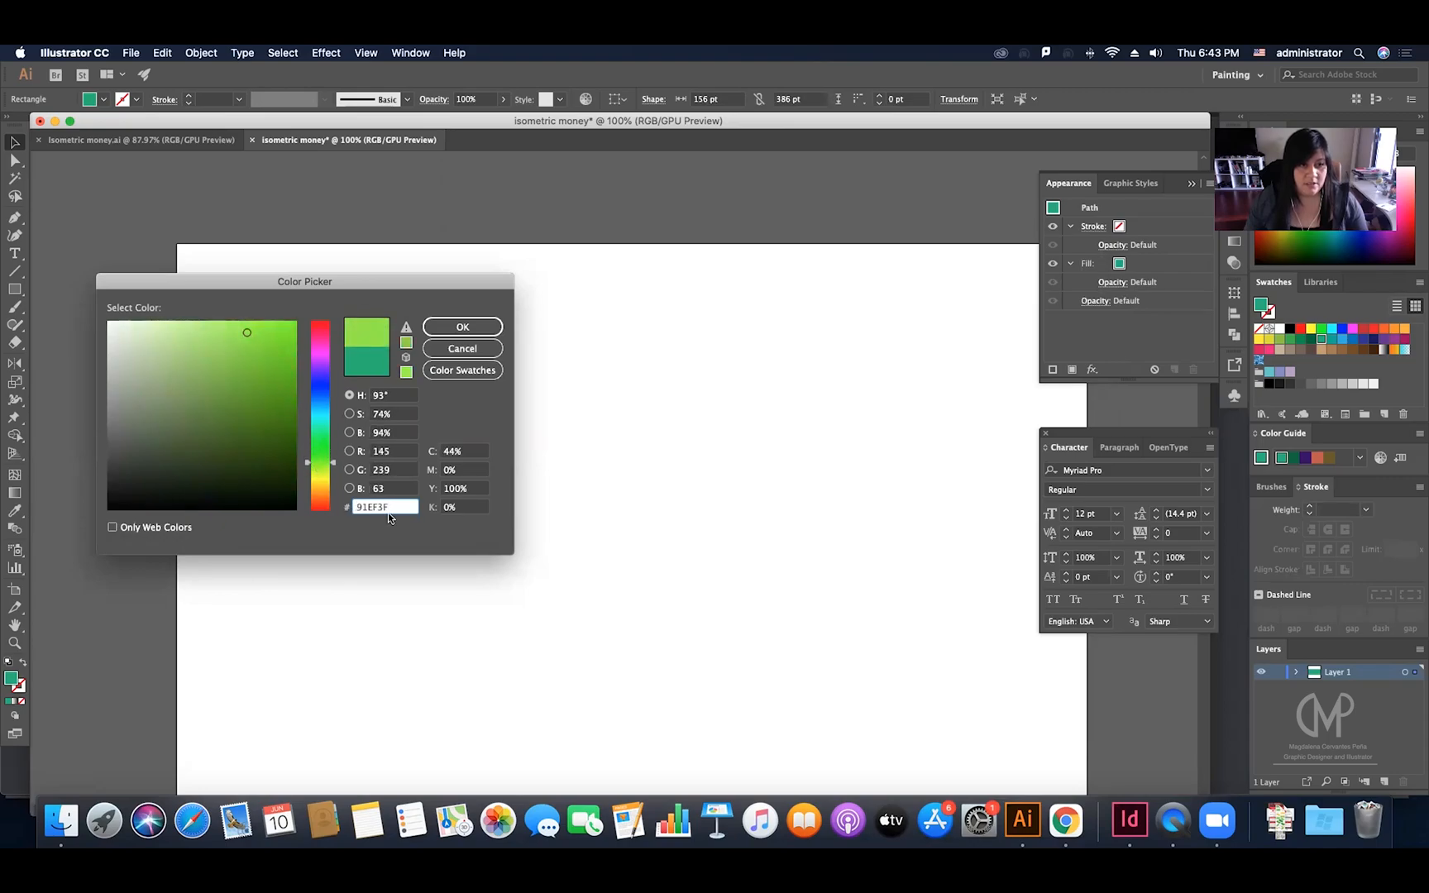
{"action": "left_click", "coordinate": [459, 329]}
{"action": "left_click", "coordinate": [434, 246]}
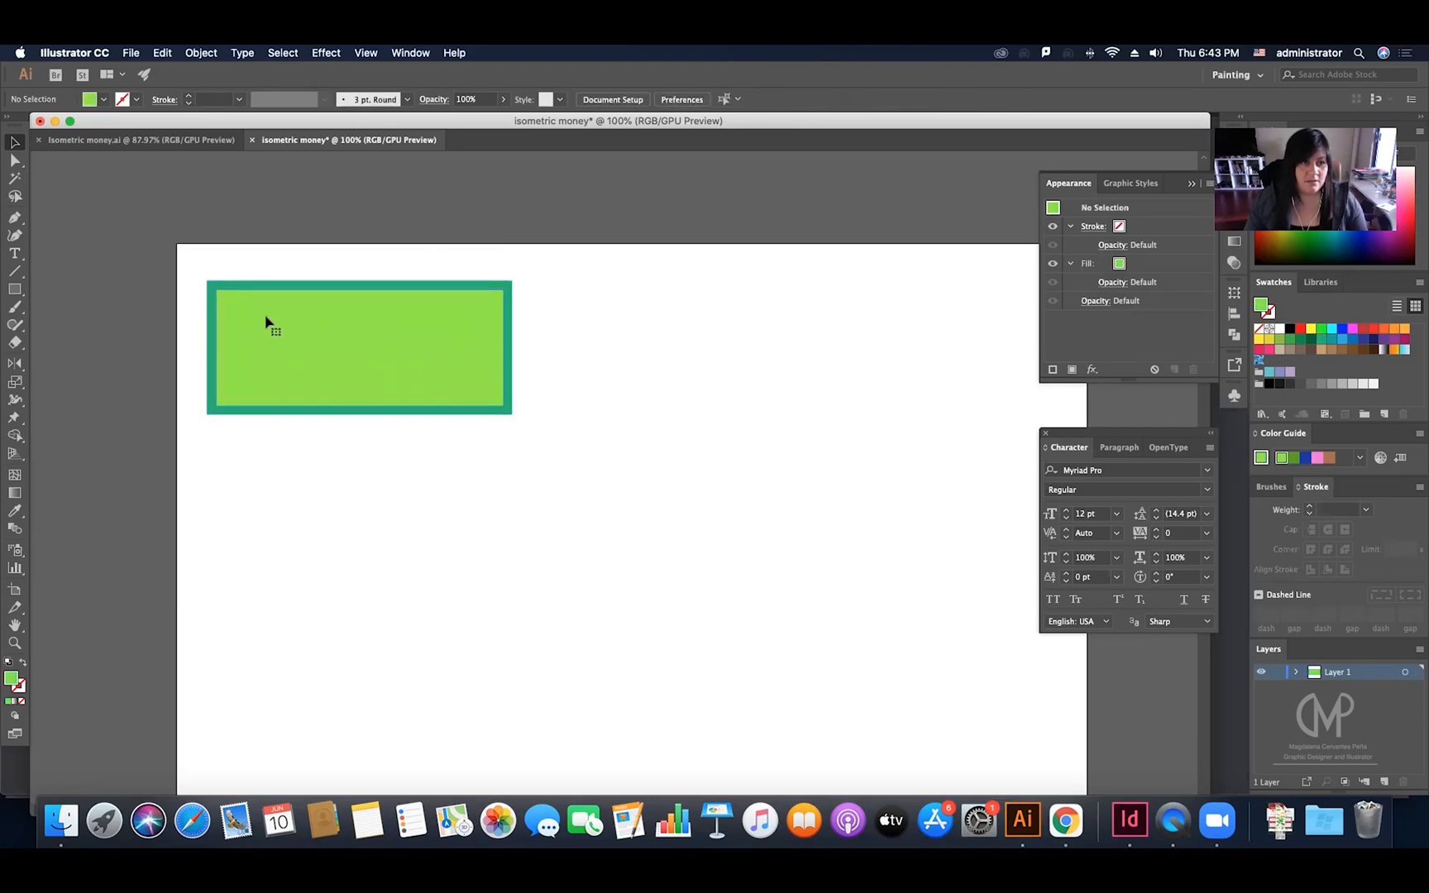
Step: Change the inner rectangle's fill to the darker green #63DB3B
{"action": "left_click", "coordinate": [266, 317]}
{"action": "double_click", "coordinate": [11, 678]}
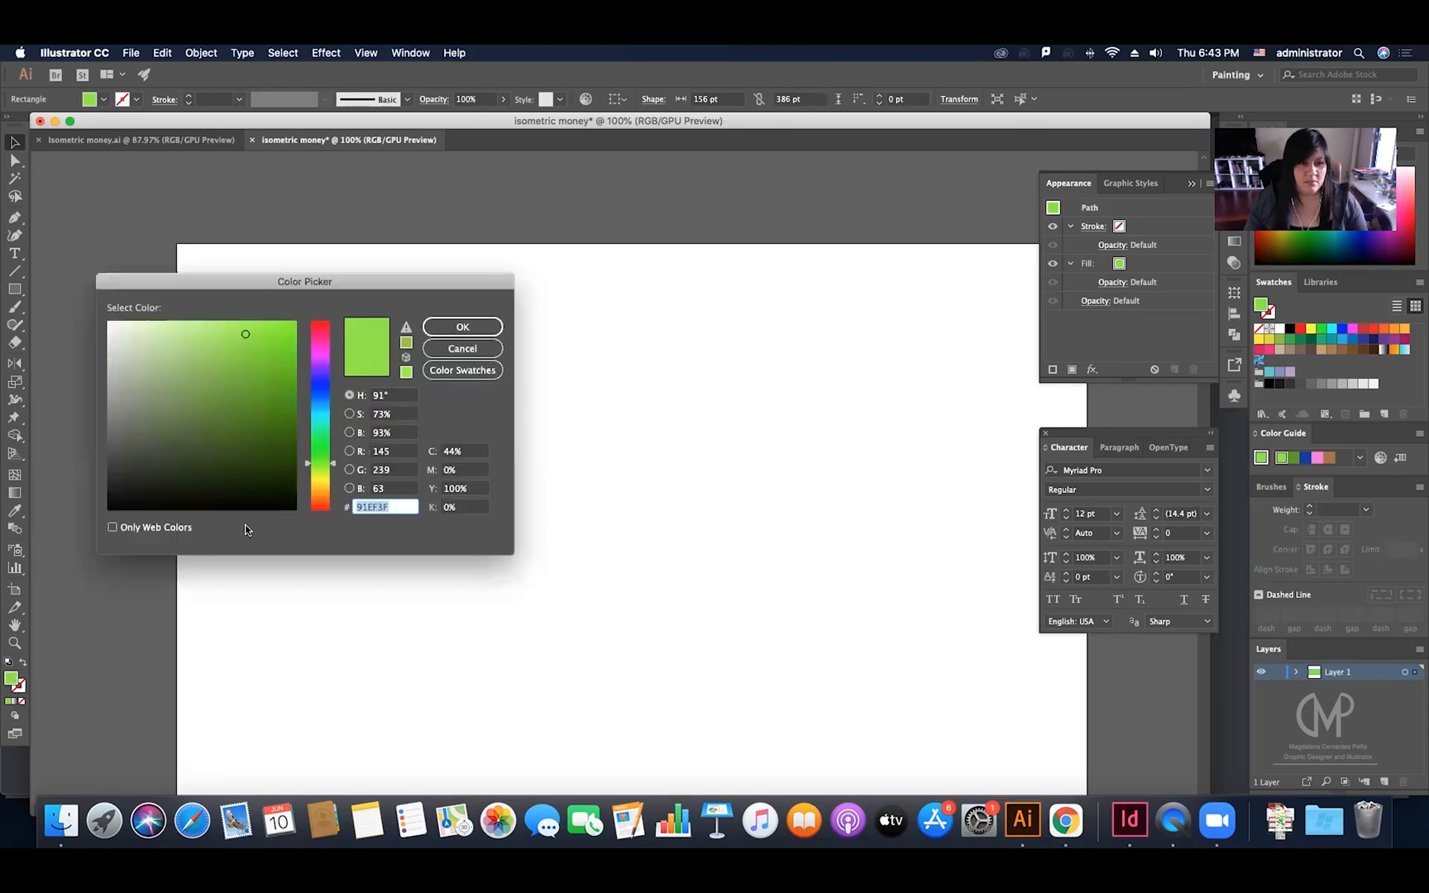
{"action": "left_click", "coordinate": [240, 338]}
{"action": "left_click_drag", "start_coordinate": [239, 339], "coordinate": [240, 349]}
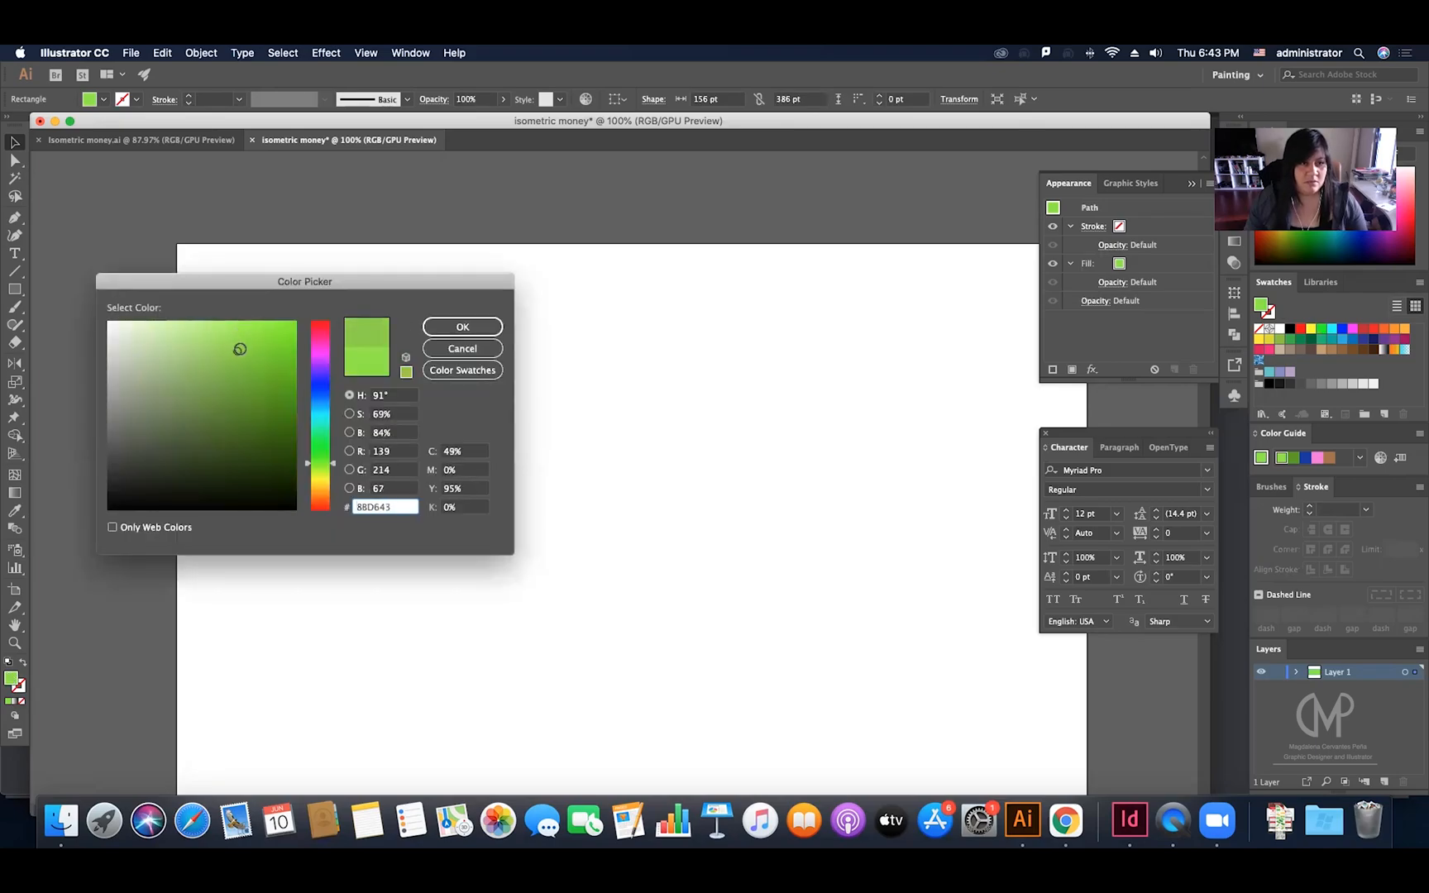
{"action": "left_click", "coordinate": [323, 453]}
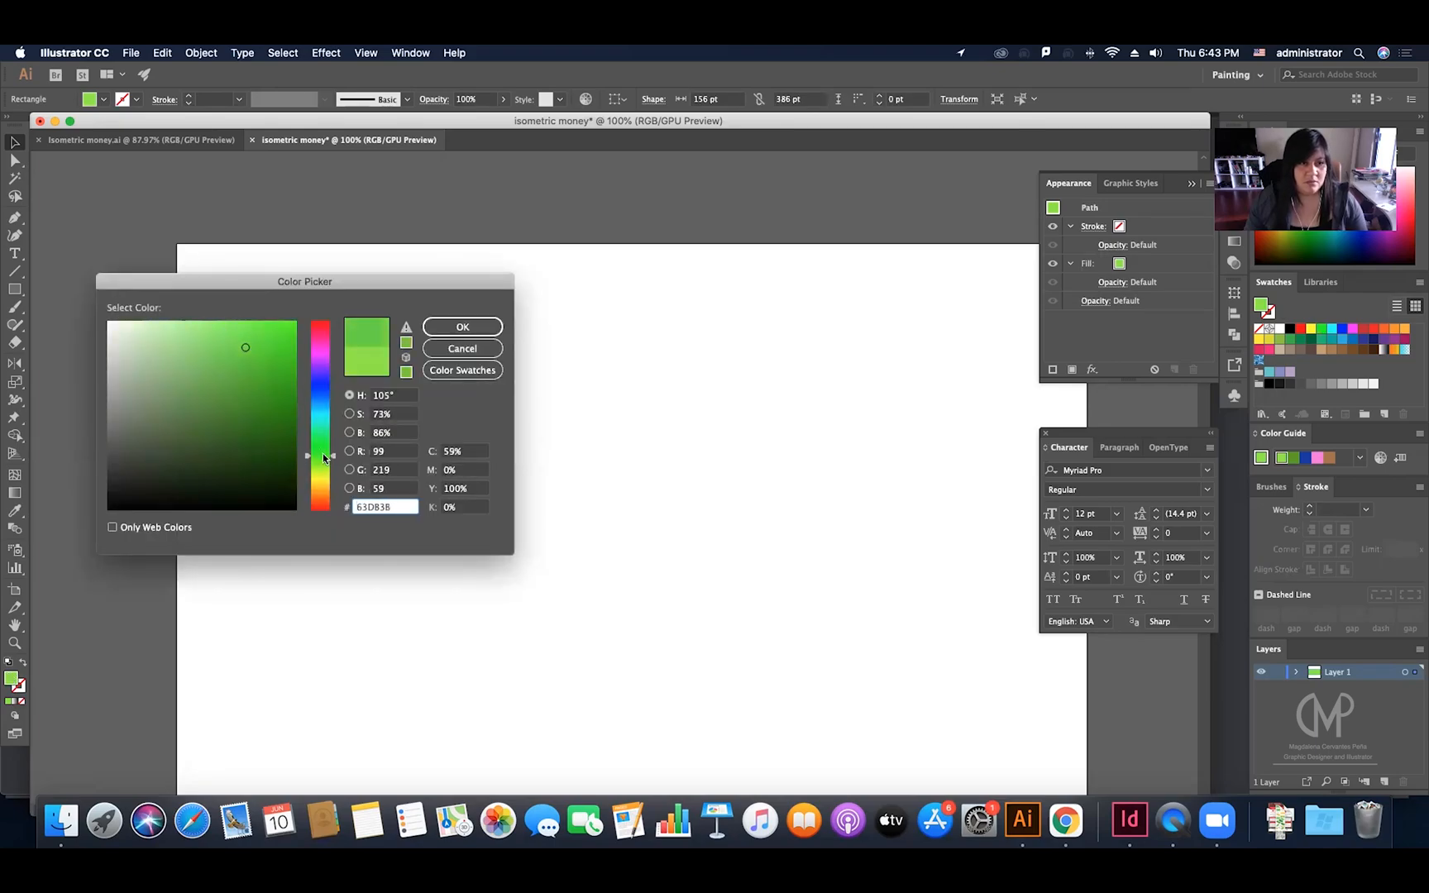
{"action": "left_click", "coordinate": [466, 327]}
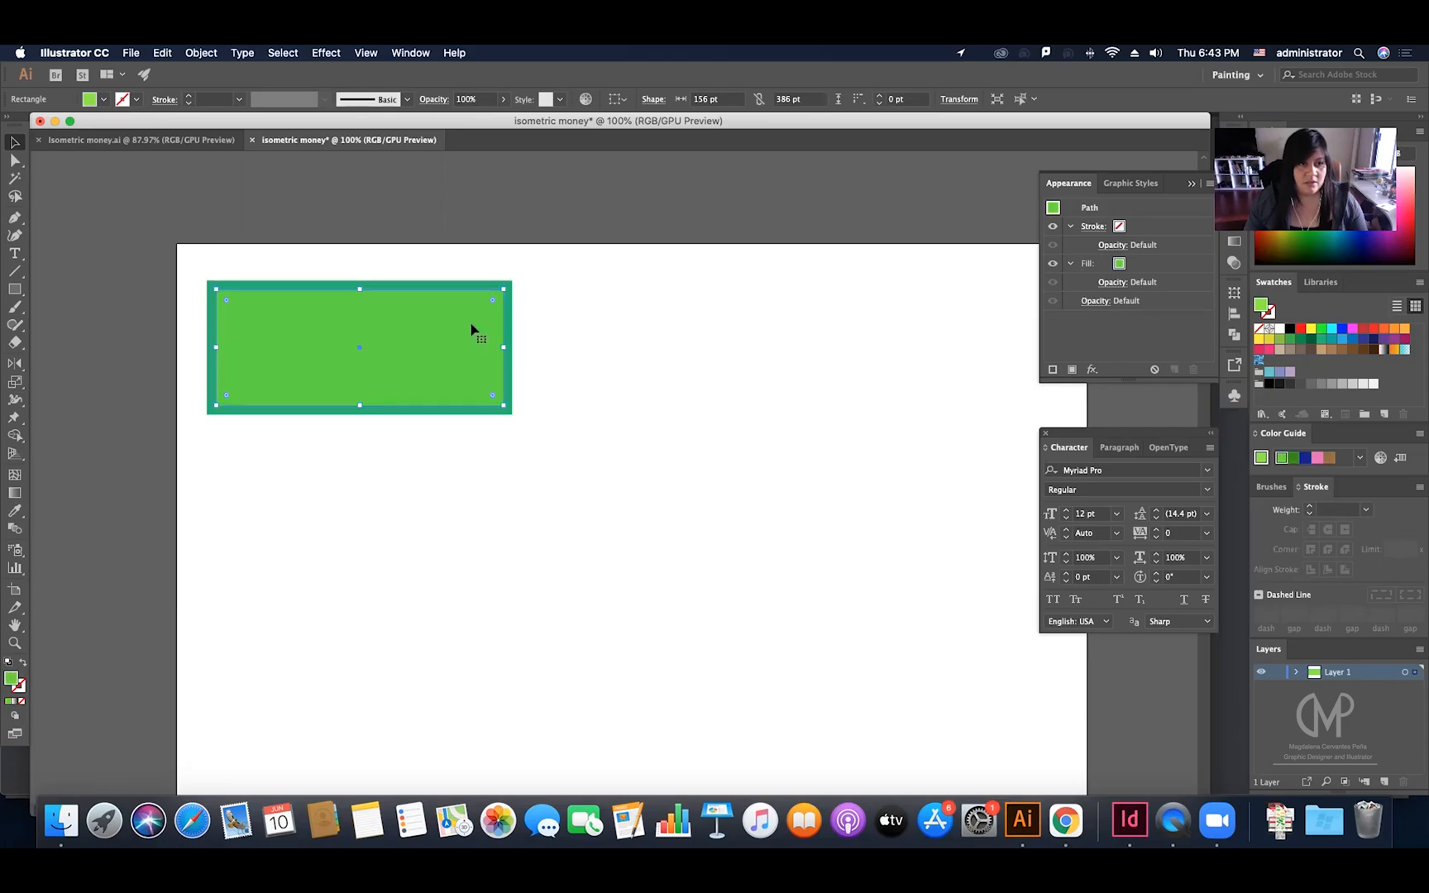
{"action": "left_click", "coordinate": [551, 339]}
Step: Draw a circle about 58.5 pt in diameter and place it just outside the rectangle's upper-left corner
{"action": "scroll", "coordinate": [552, 338], "scroll_direction": "up", "scroll_amount": 2}
{"action": "scroll", "coordinate": [551, 338], "scroll_direction": "left", "scroll_amount": 2}
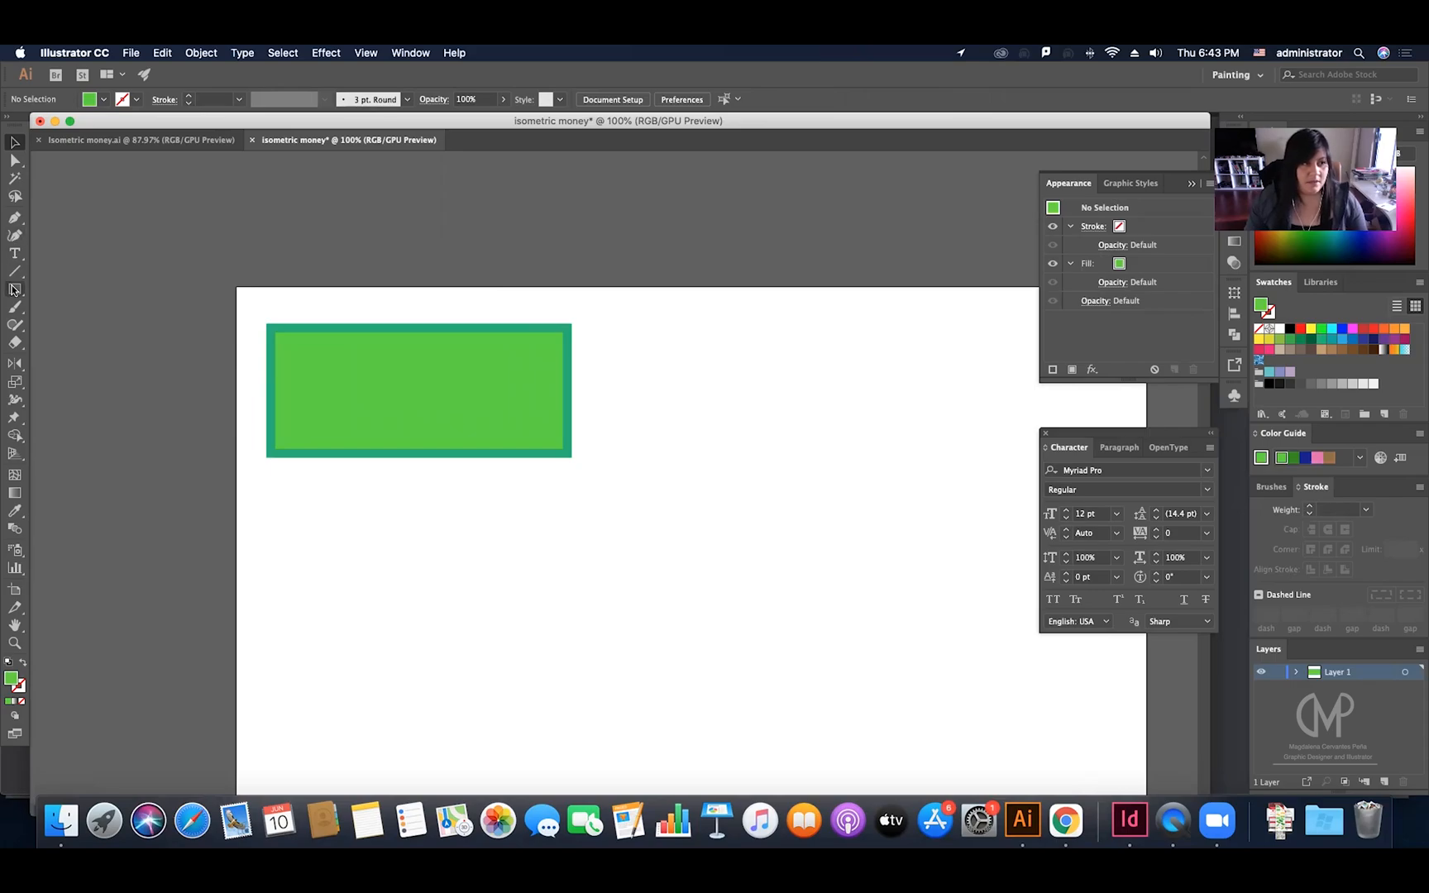
{"action": "left_click_drag", "start_coordinate": [14, 289], "coordinate": [70, 323]}
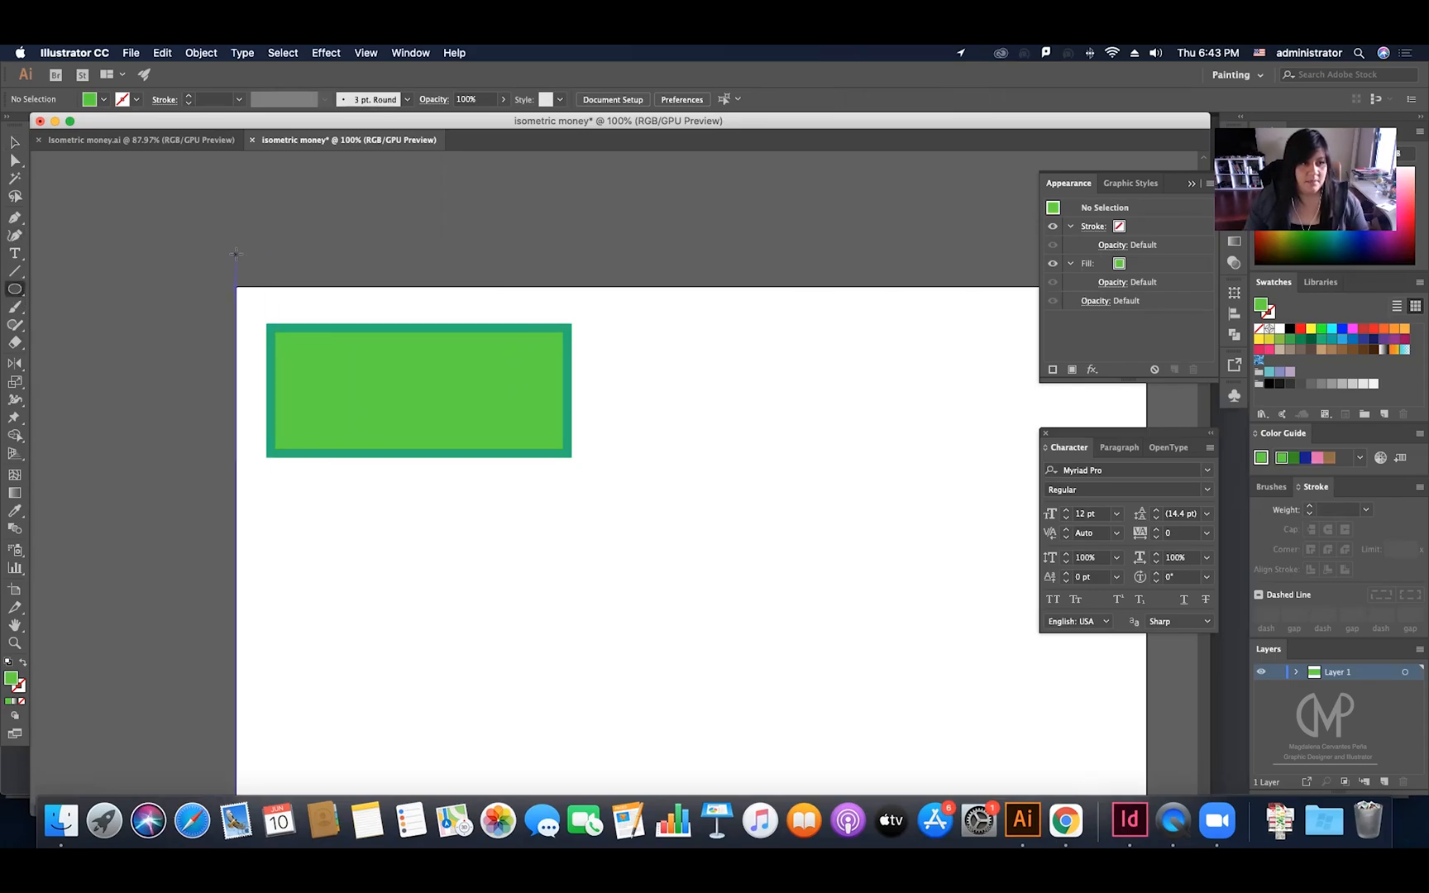
{"action": "left_click_drag", "start_coordinate": [235, 254], "coordinate": [279, 297]}
{"action": "key", "text": "v"}
{"action": "left_click", "coordinate": [328, 207]}
{"action": "left_click_drag", "start_coordinate": [273, 283], "coordinate": [260, 318]}
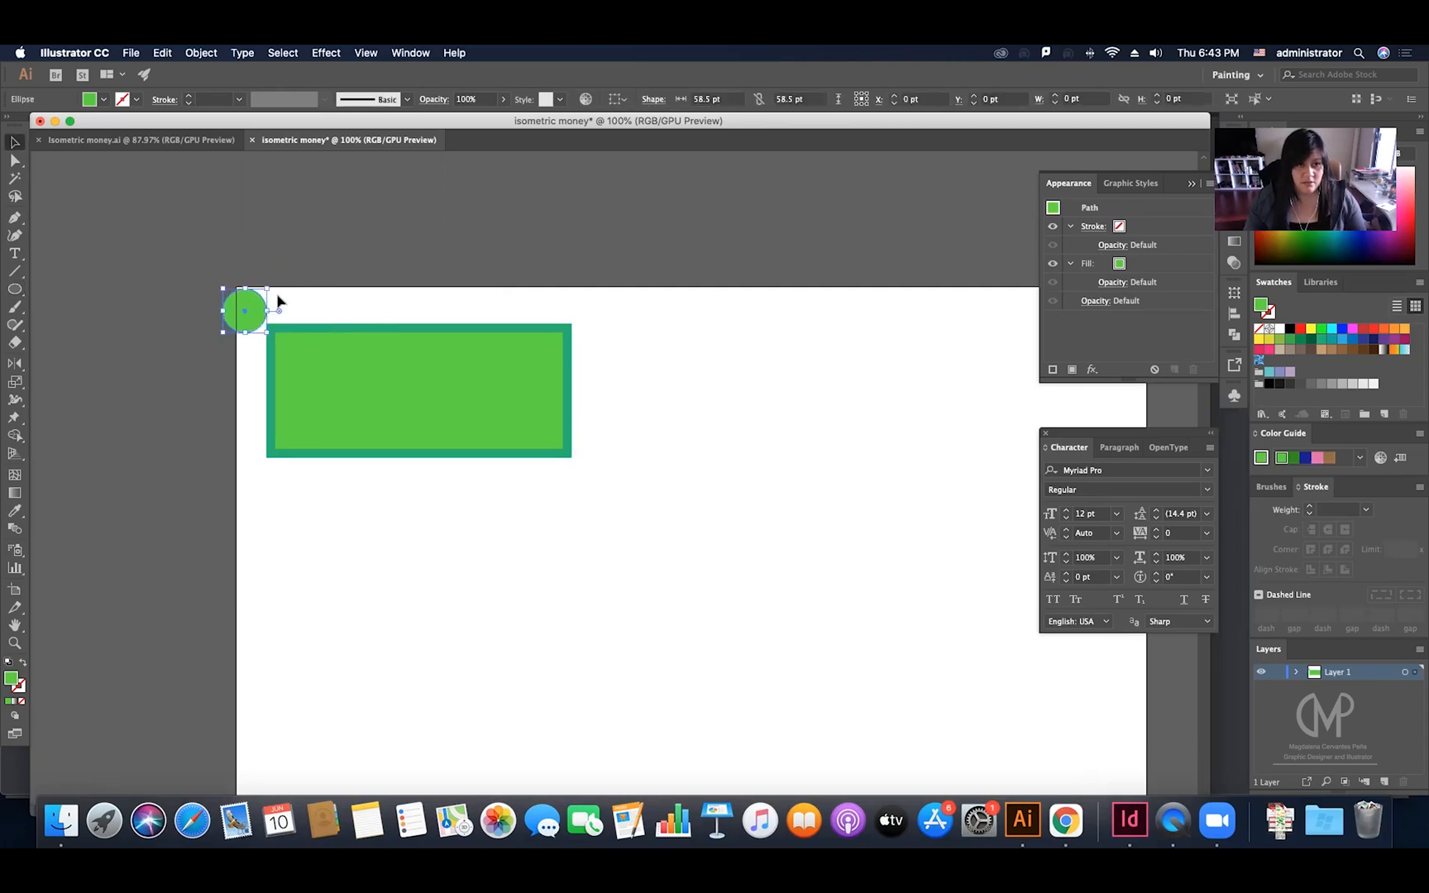
{"action": "left_click", "coordinate": [287, 293]}
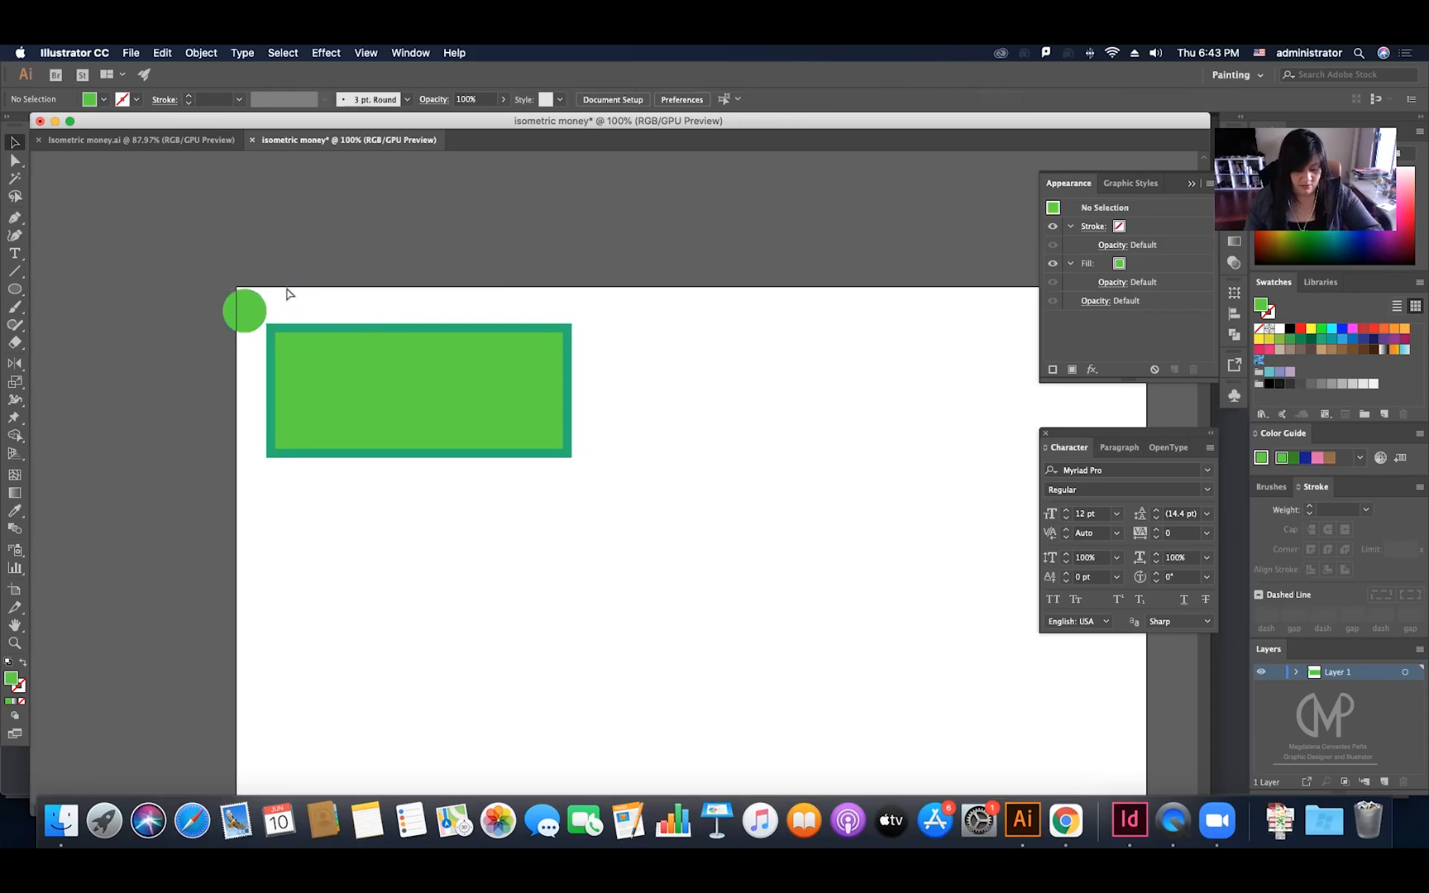
Step: Switch to outline view and centre the circle on the inner rectangle's upper-left corner
{"action": "key", "text": "super+y"}
{"action": "key", "text": "z"}
{"action": "left_click_drag", "start_coordinate": [209, 269], "coordinate": [376, 407]}
{"action": "key", "text": "v"}
{"action": "left_click_drag", "start_coordinate": [494, 366], "coordinate": [637, 469]}
{"action": "scroll", "coordinate": [598, 458], "scroll_direction": "right", "scroll_amount": 2}
{"action": "scroll", "coordinate": [598, 458], "scroll_direction": "down", "scroll_amount": 1}
Step: Copy the circle onto the other three corners of the inner rectangle and return to GPU Preview
{"action": "key", "text": "z"}
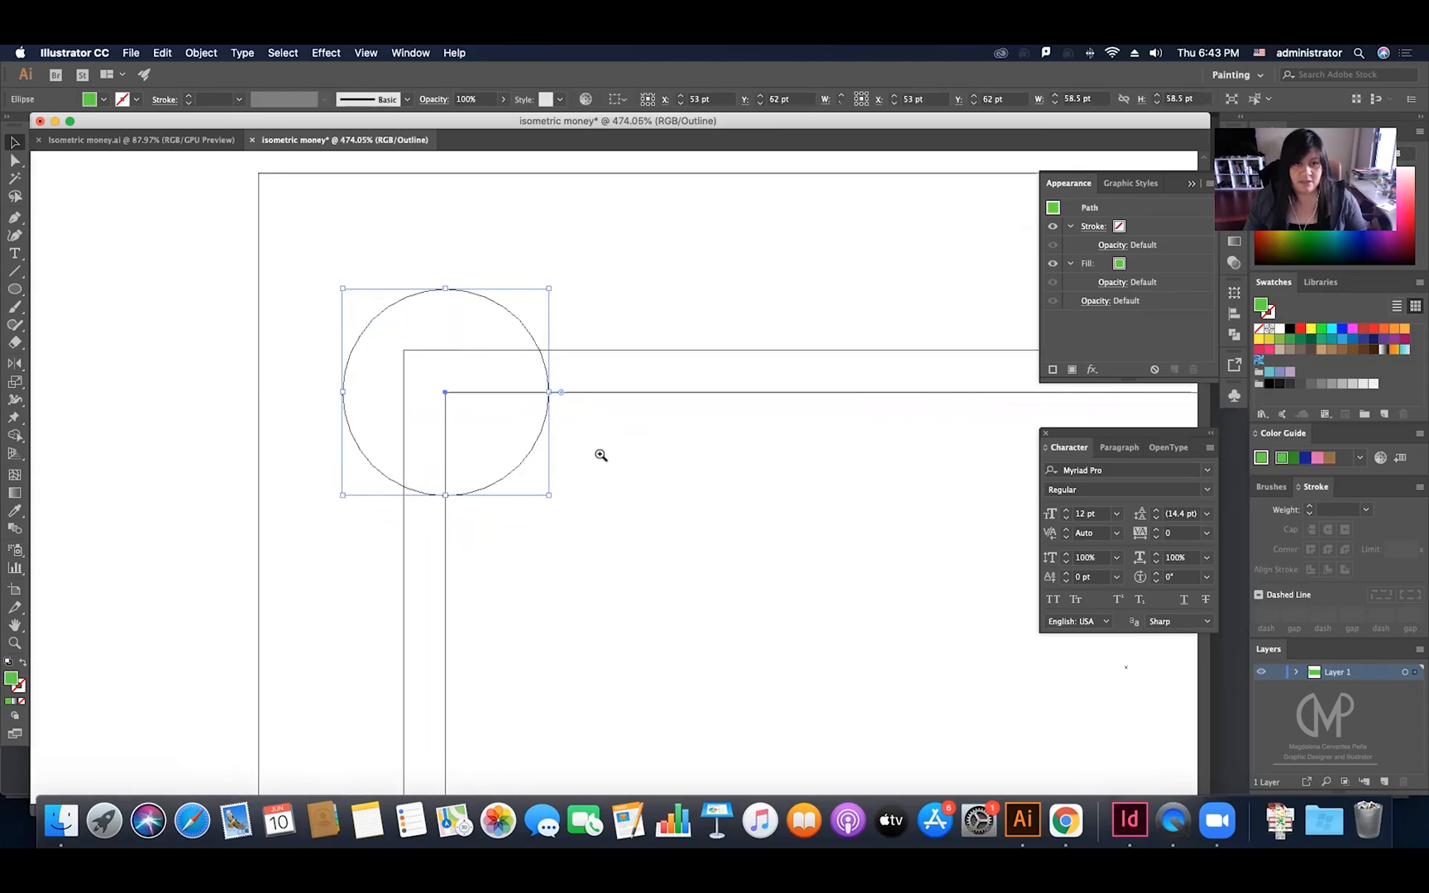
{"action": "left_click", "coordinate": [601, 454], "text": "alt"}
{"action": "scroll", "coordinate": [601, 453], "scroll_direction": "right", "scroll_amount": 5}
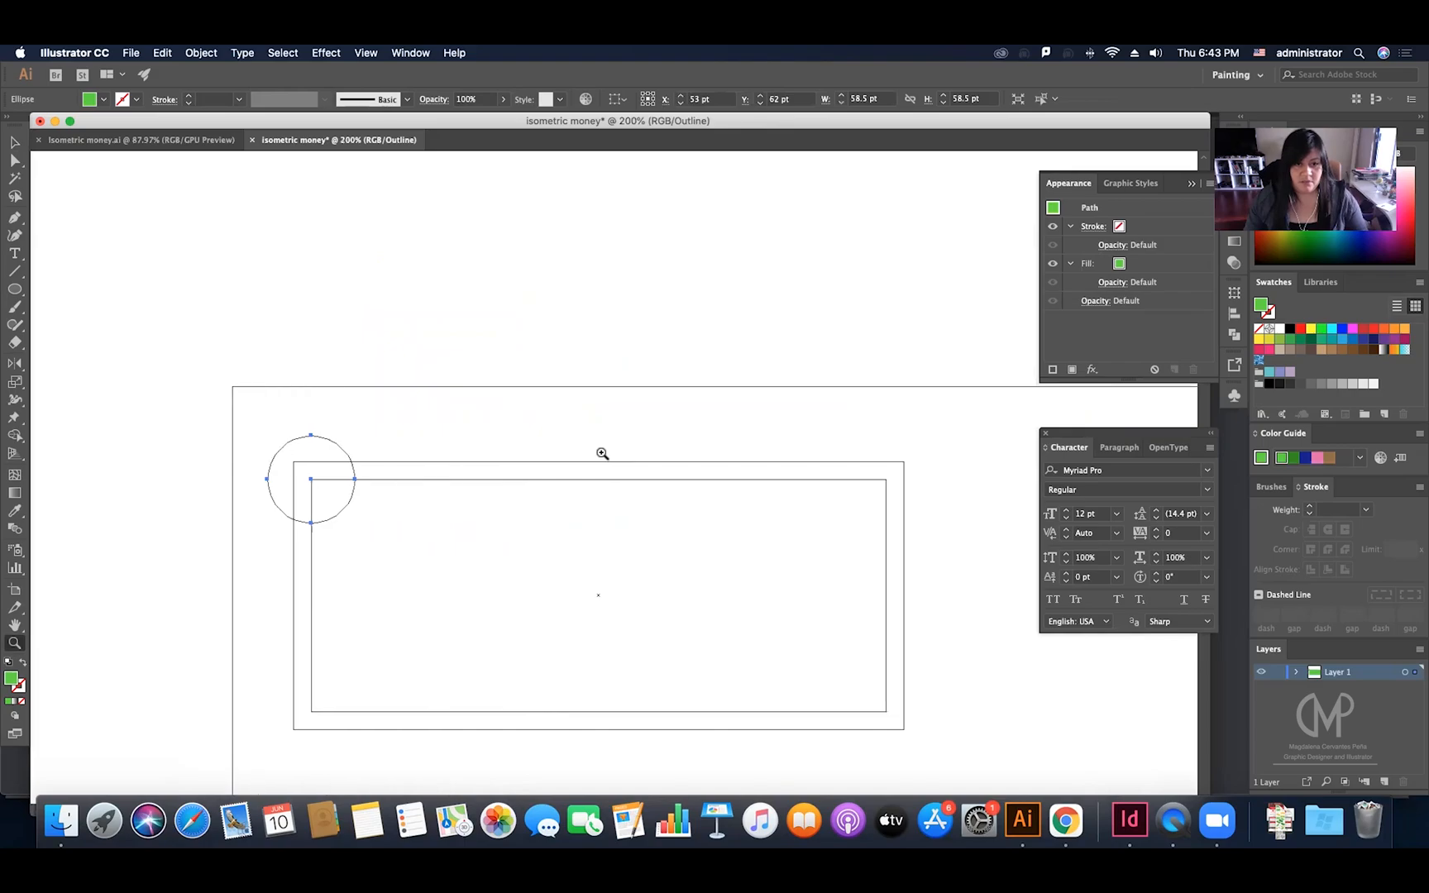
{"action": "key", "text": "v"}
{"action": "left_click_drag", "start_coordinate": [327, 456], "coordinate": [902, 466]}
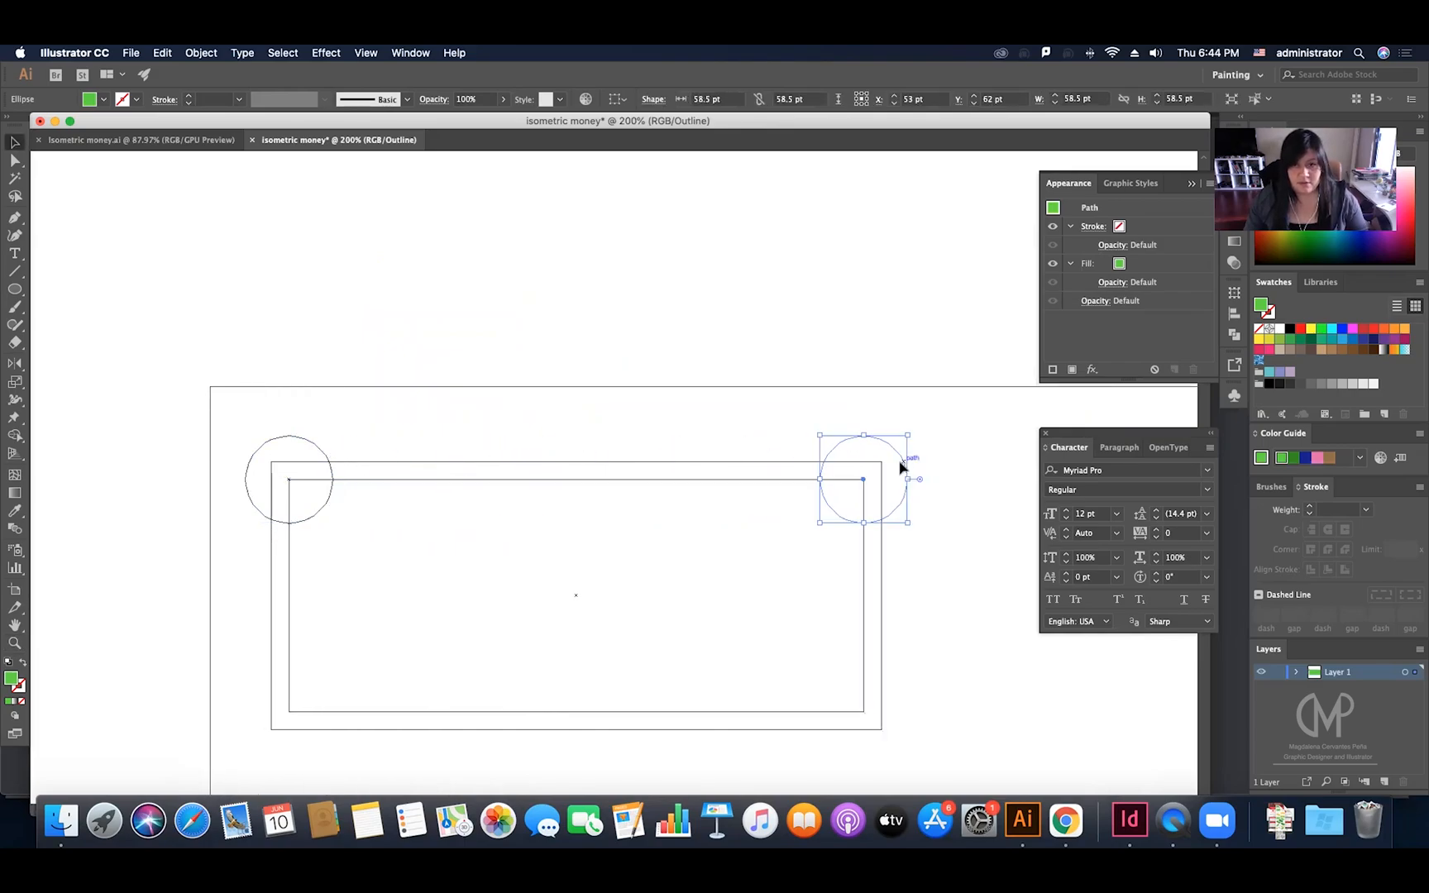
{"action": "left_click_drag", "start_coordinate": [329, 457], "coordinate": [347, 688]}
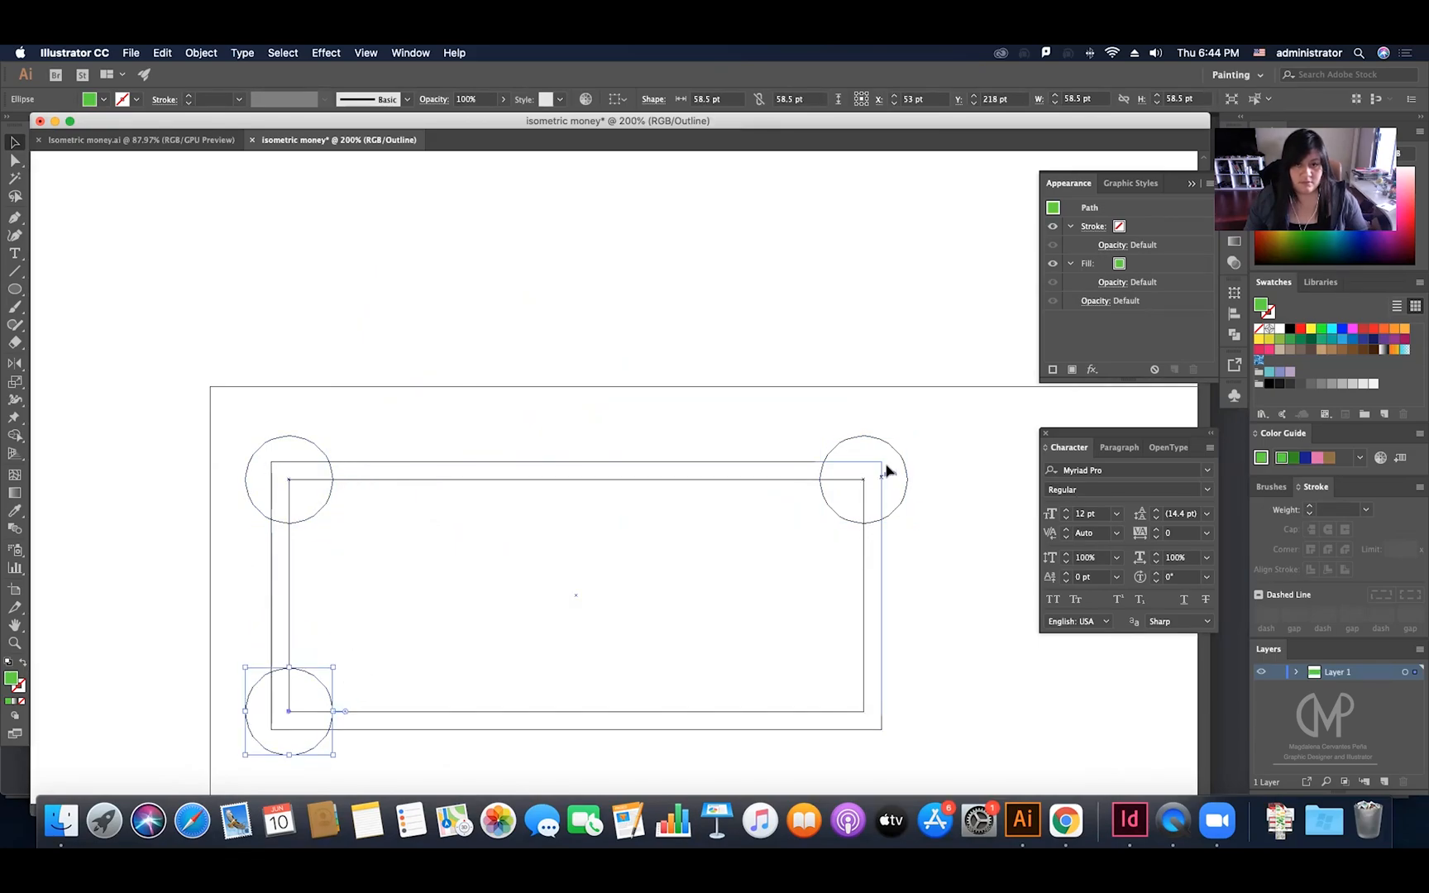
{"action": "left_click_drag", "start_coordinate": [900, 454], "coordinate": [886, 700]}
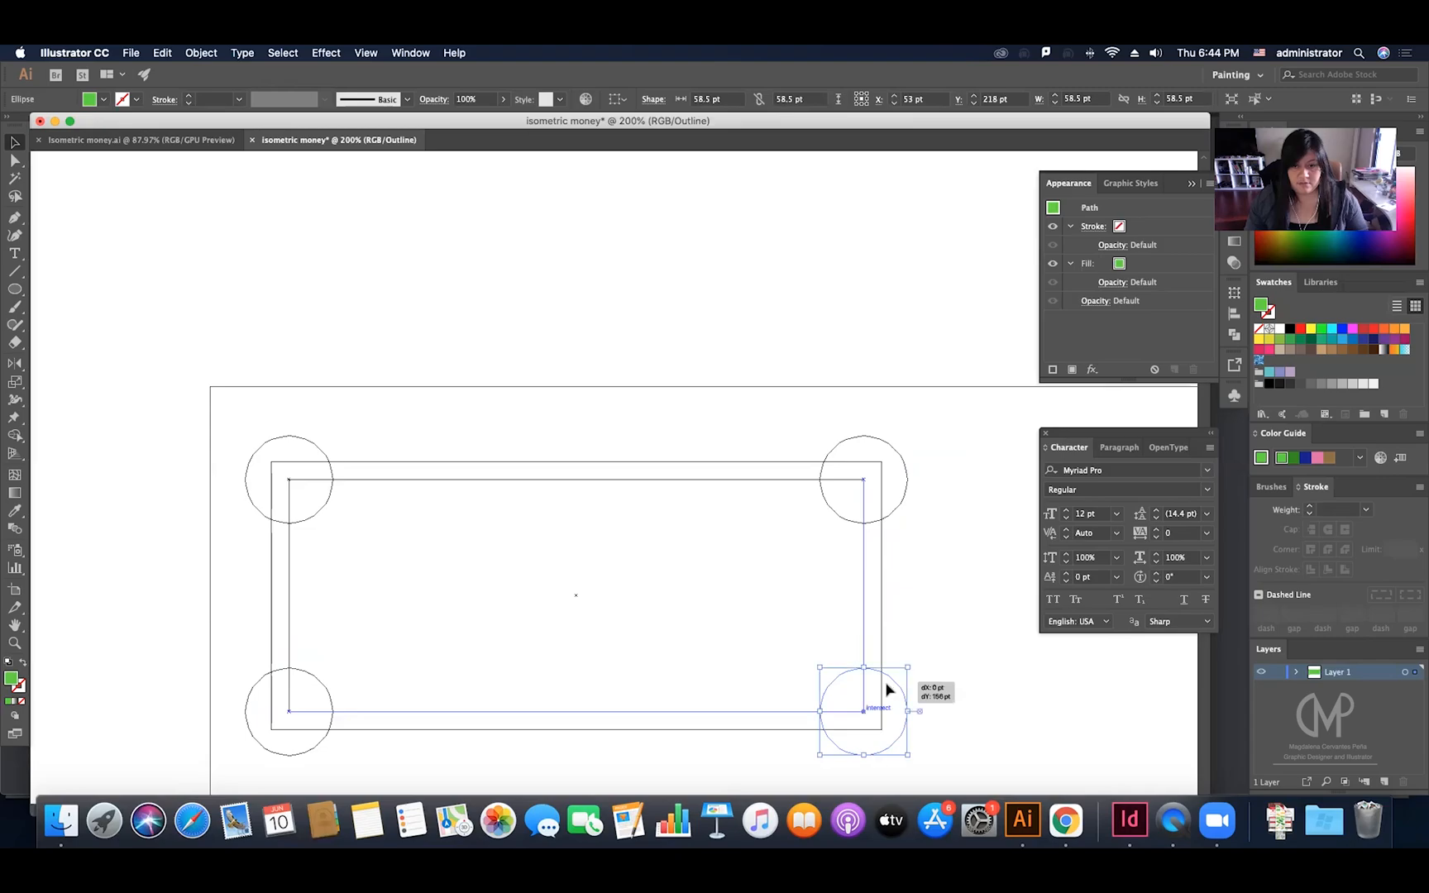
{"action": "left_click", "coordinate": [910, 443]}
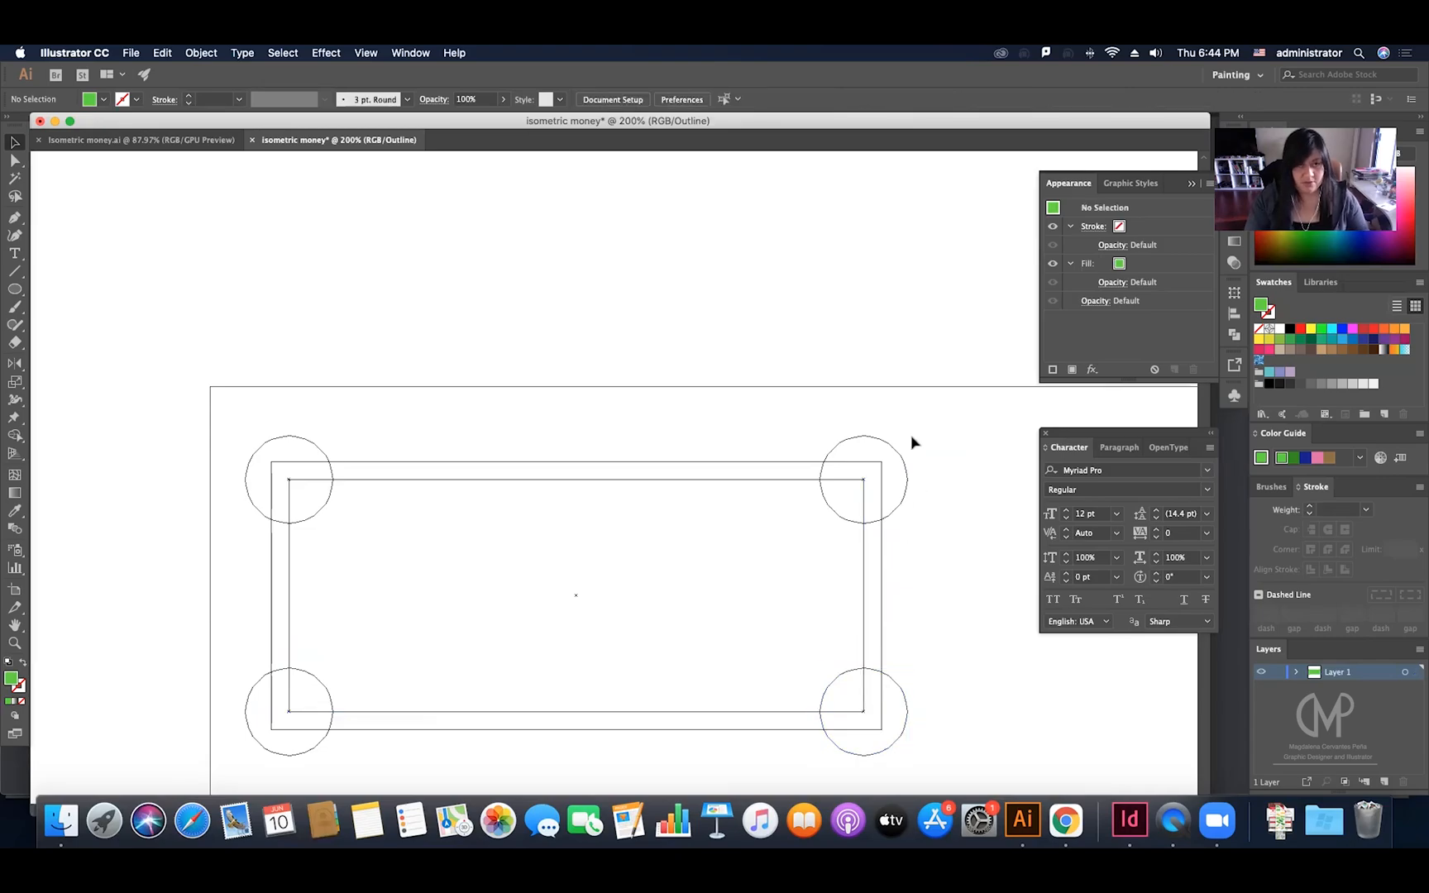
{"action": "left_click", "coordinate": [378, 53]}
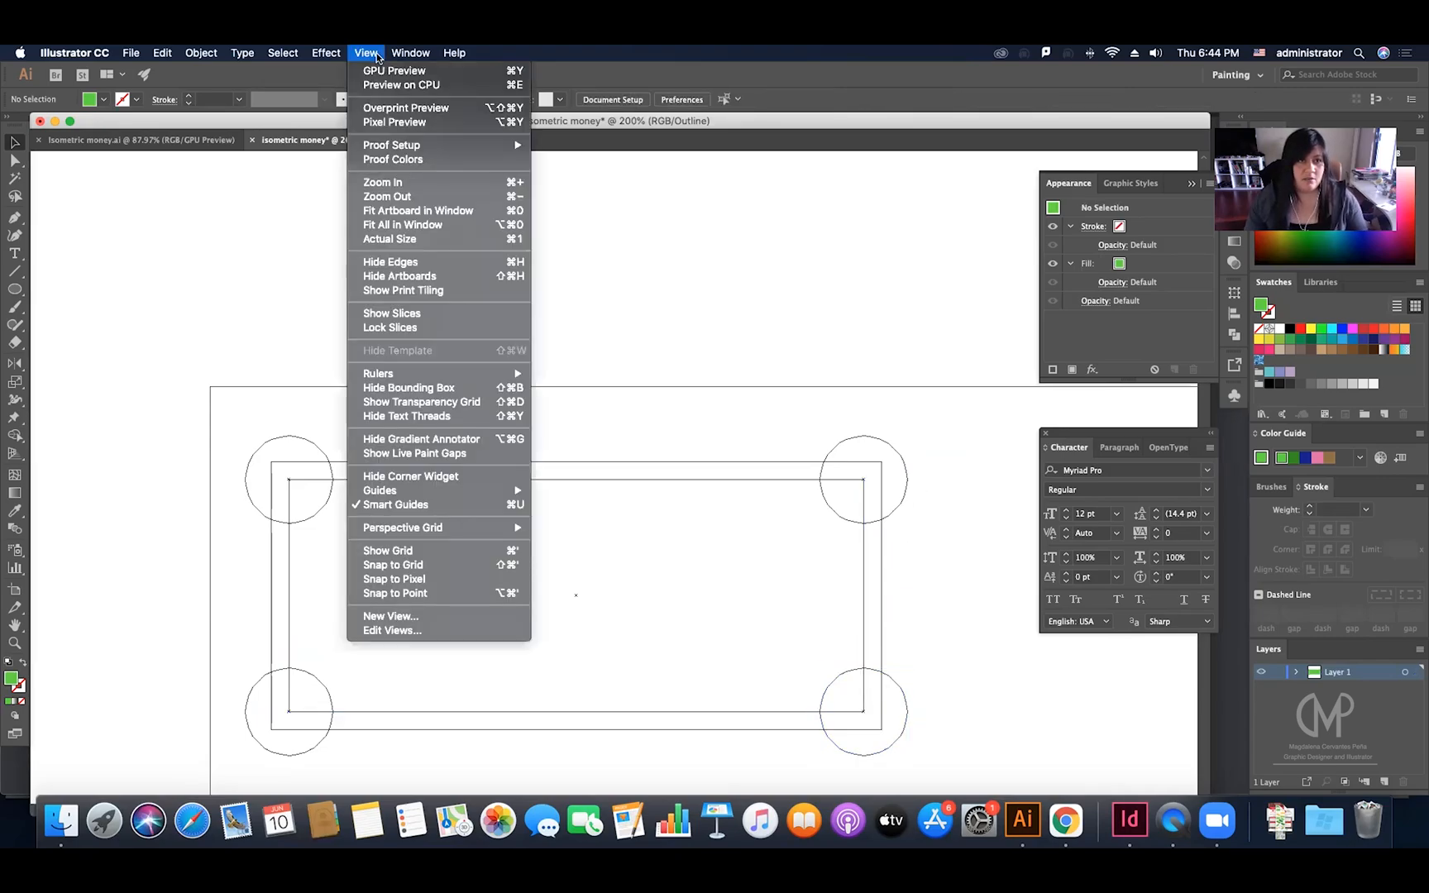
{"action": "left_click", "coordinate": [506, 73]}
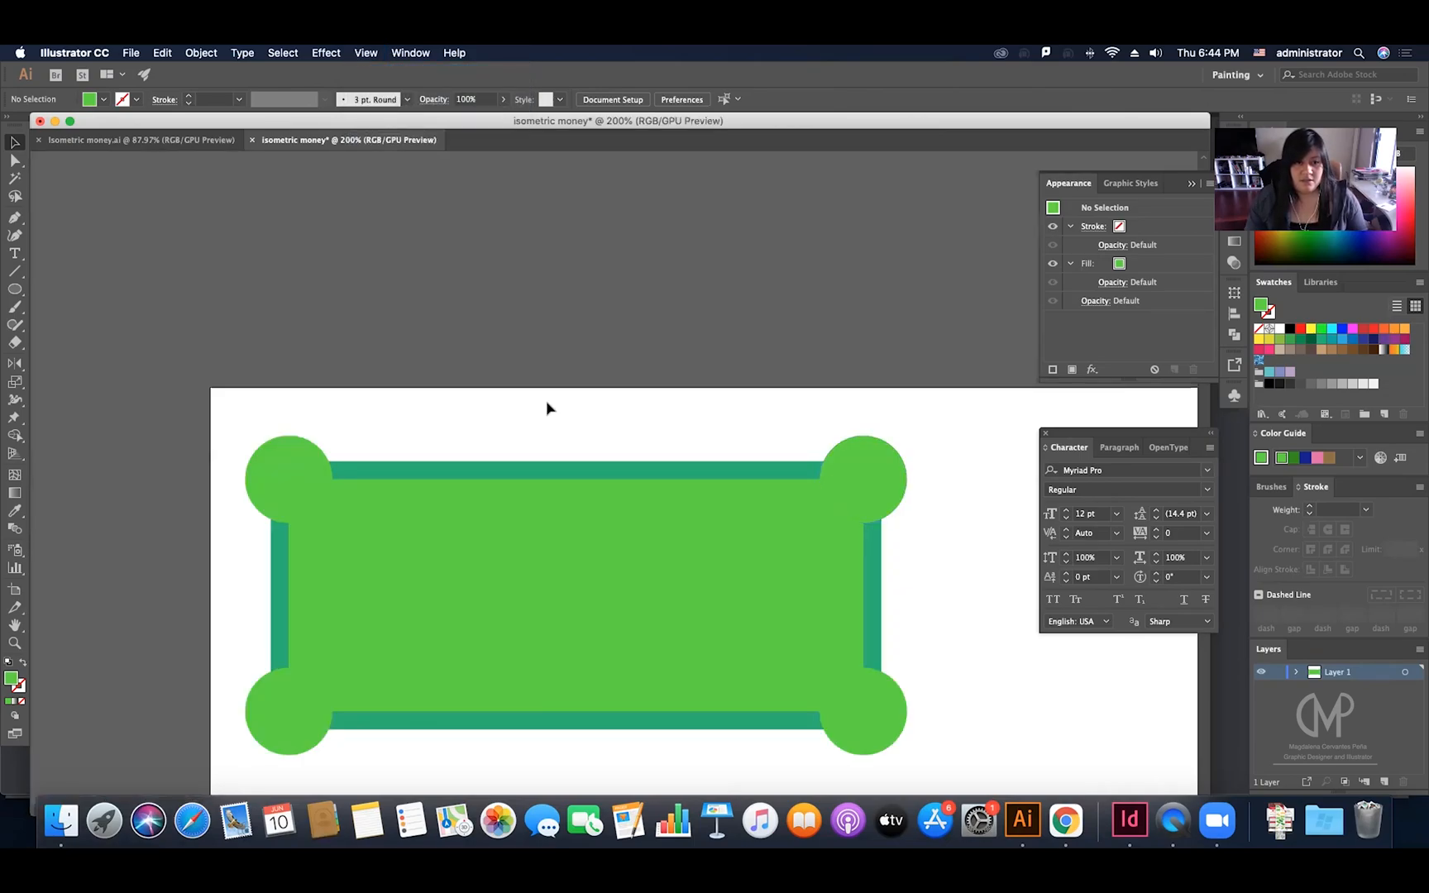
Step: Select the four corner circles with the inner rectangle and cut them out of its corners using Shape Builder
{"action": "left_click", "coordinate": [322, 487]}
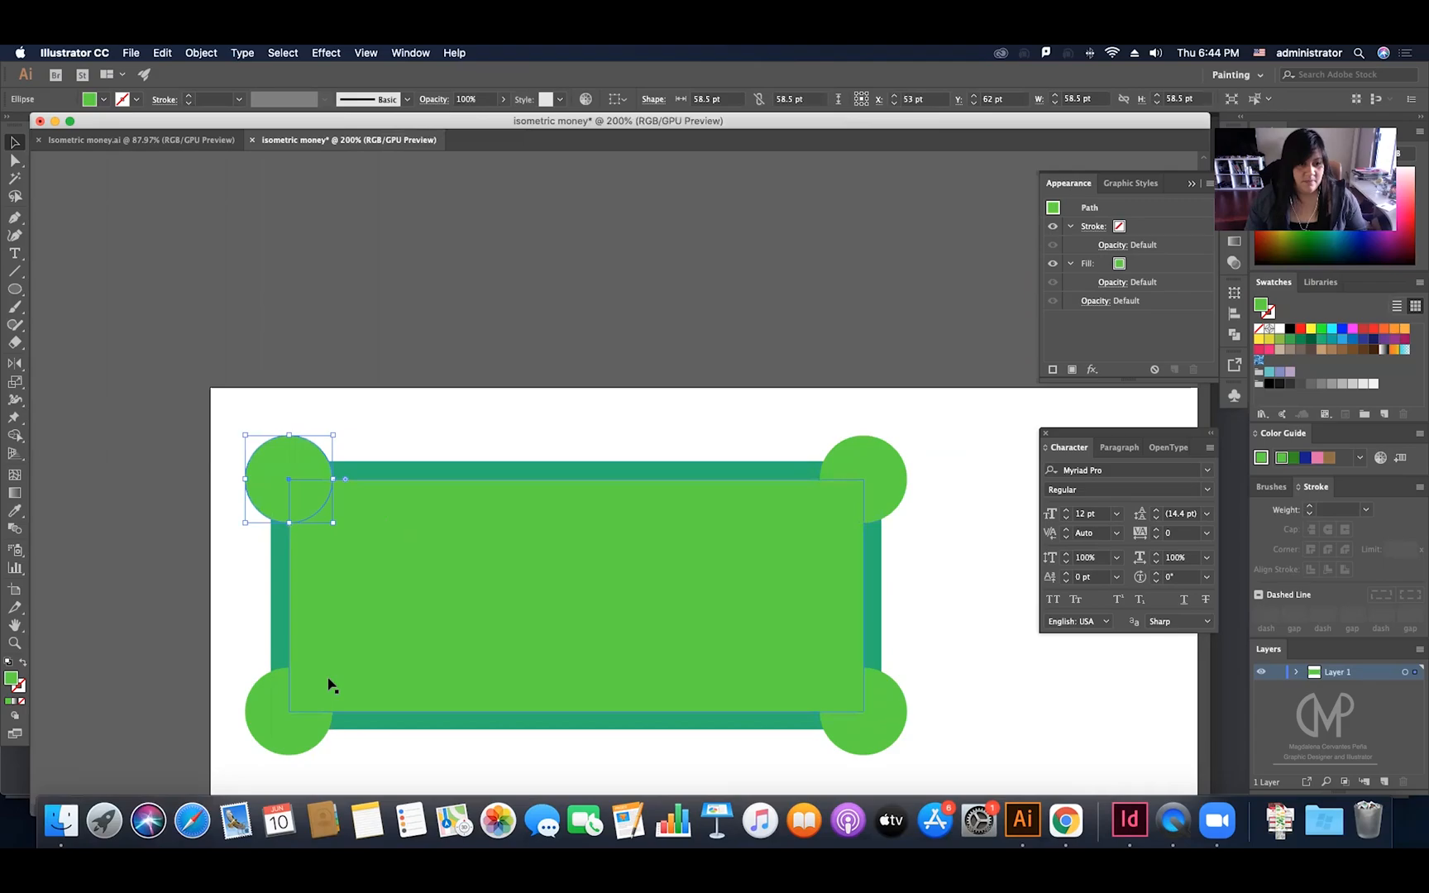
{"action": "left_click", "coordinate": [290, 717], "text": "shift"}
{"action": "left_click", "coordinate": [885, 717], "text": "shift"}
{"action": "left_click", "coordinate": [873, 479], "text": "shift"}
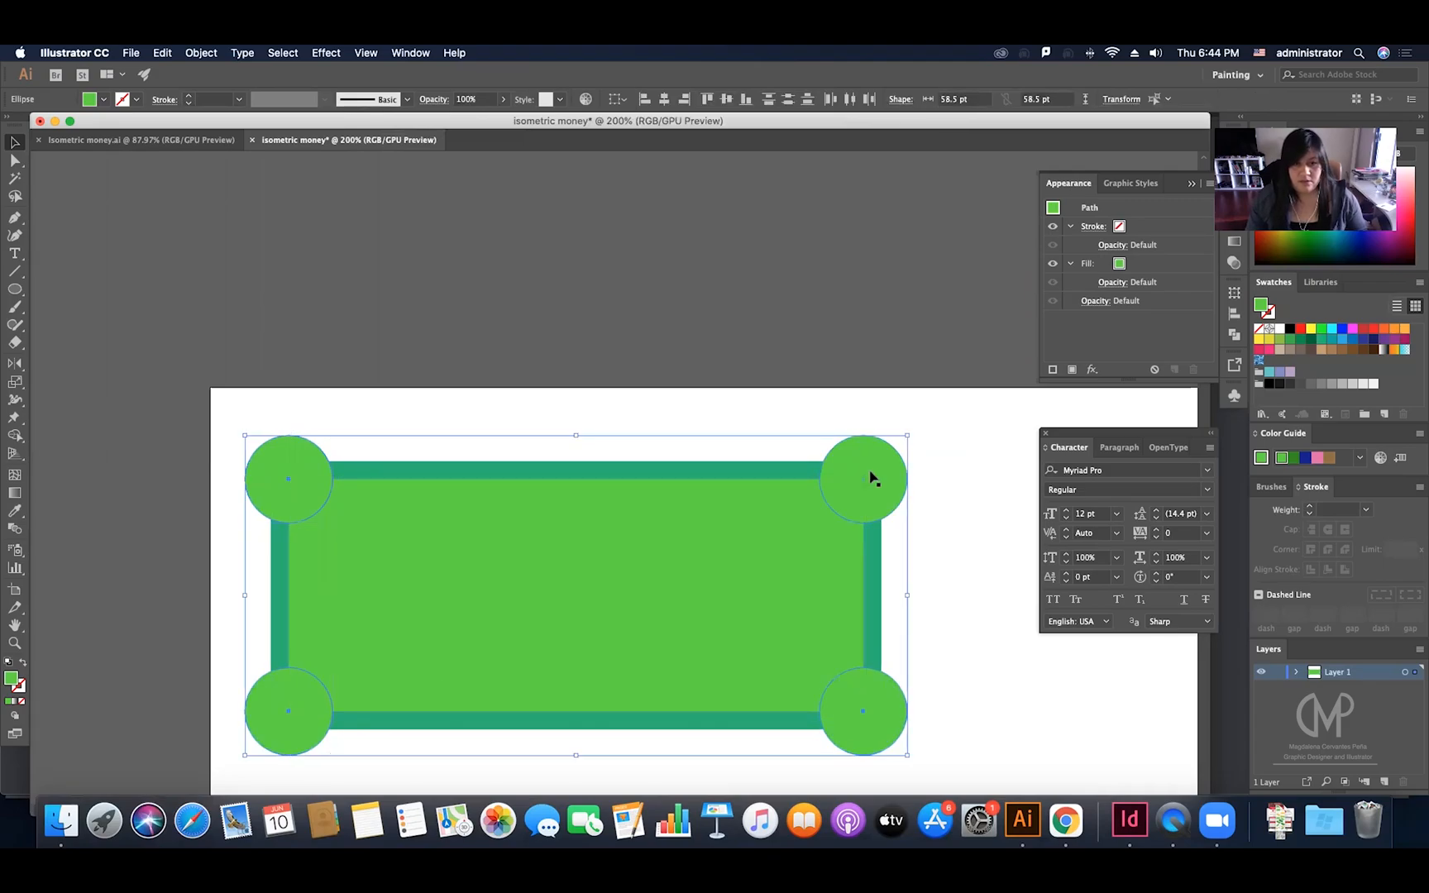
{"action": "left_click", "coordinate": [522, 552], "text": "shift"}
{"action": "left_click_drag", "start_coordinate": [486, 562], "coordinate": [597, 372]}
{"action": "key", "text": "super+z"}
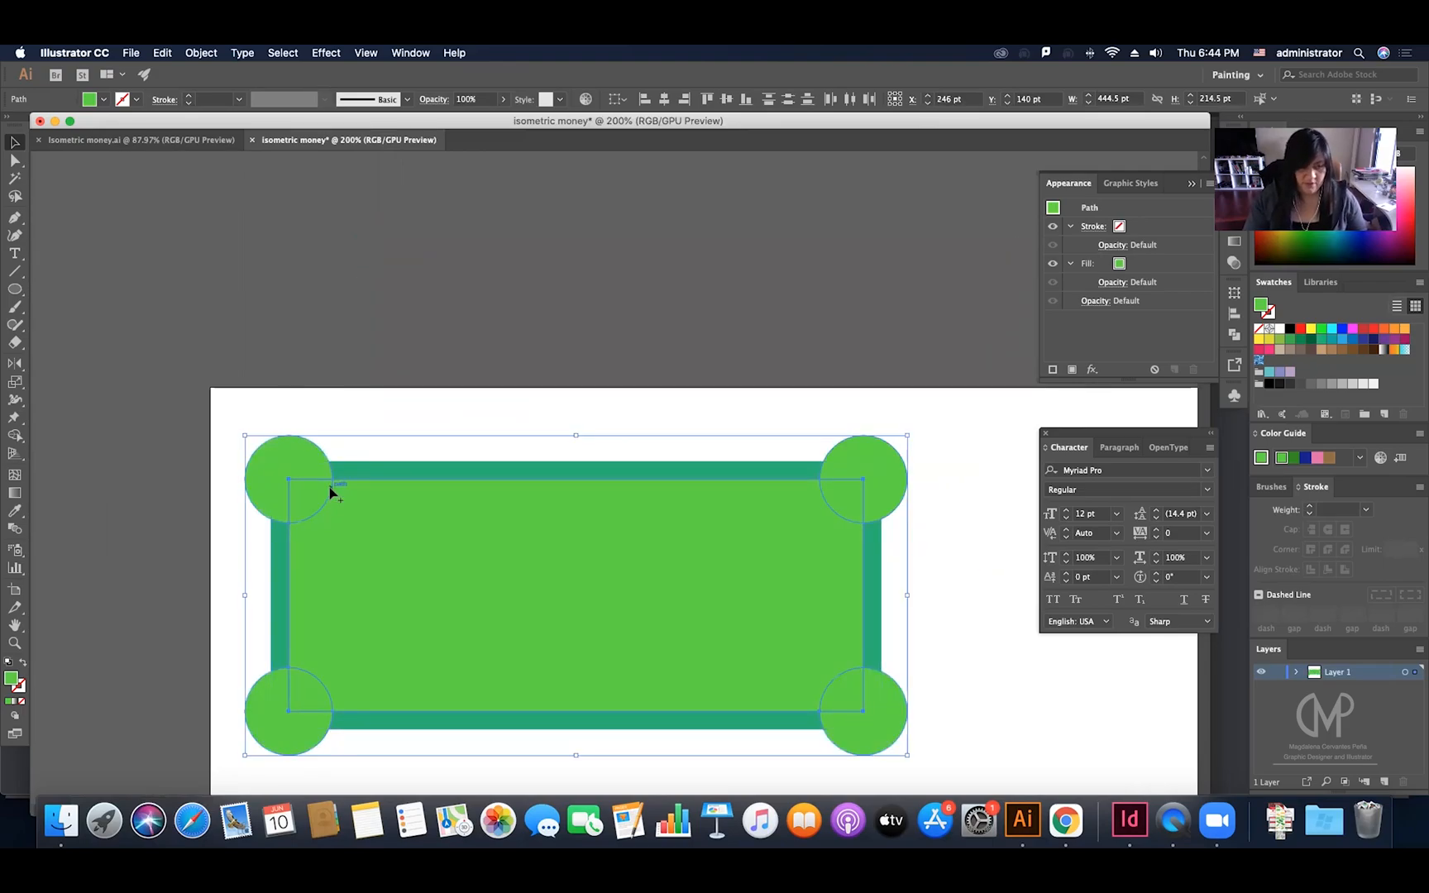
{"action": "key", "text": "shift+m"}
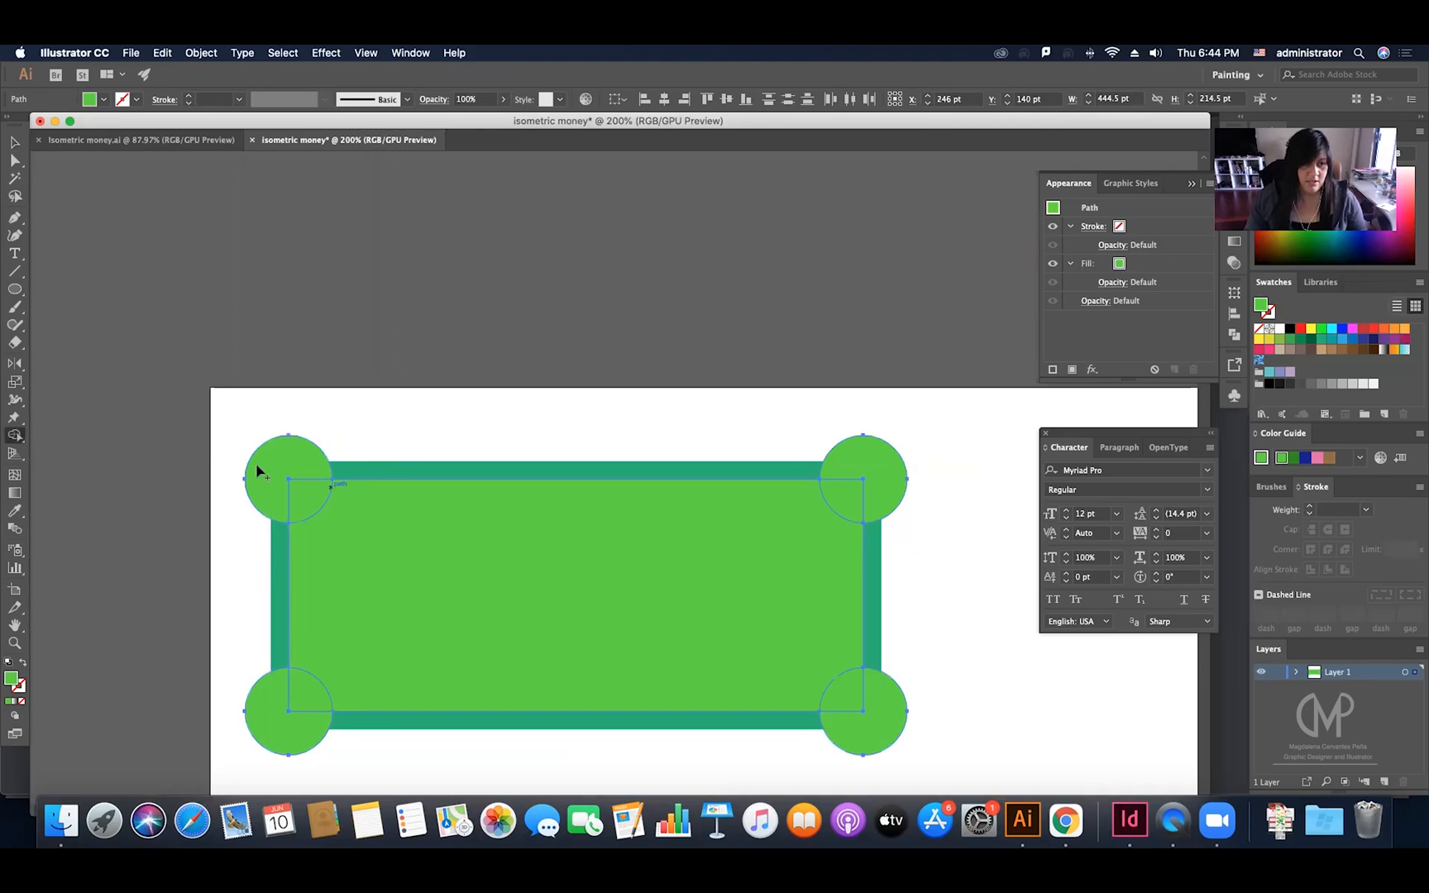
{"action": "left_click", "coordinate": [313, 476], "text": "alt"}
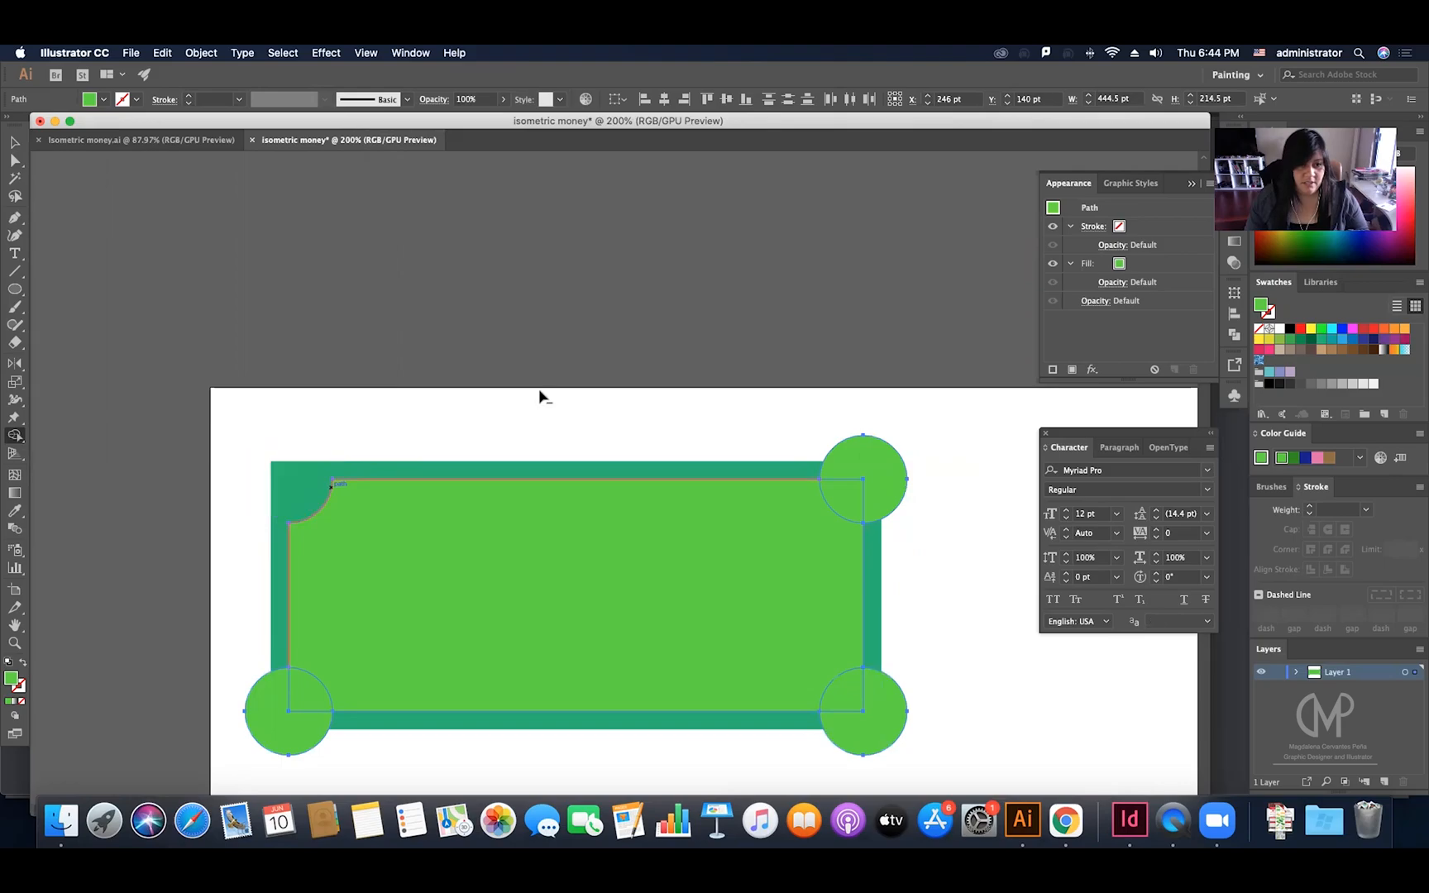
{"action": "left_click", "coordinate": [848, 500], "text": "alt"}
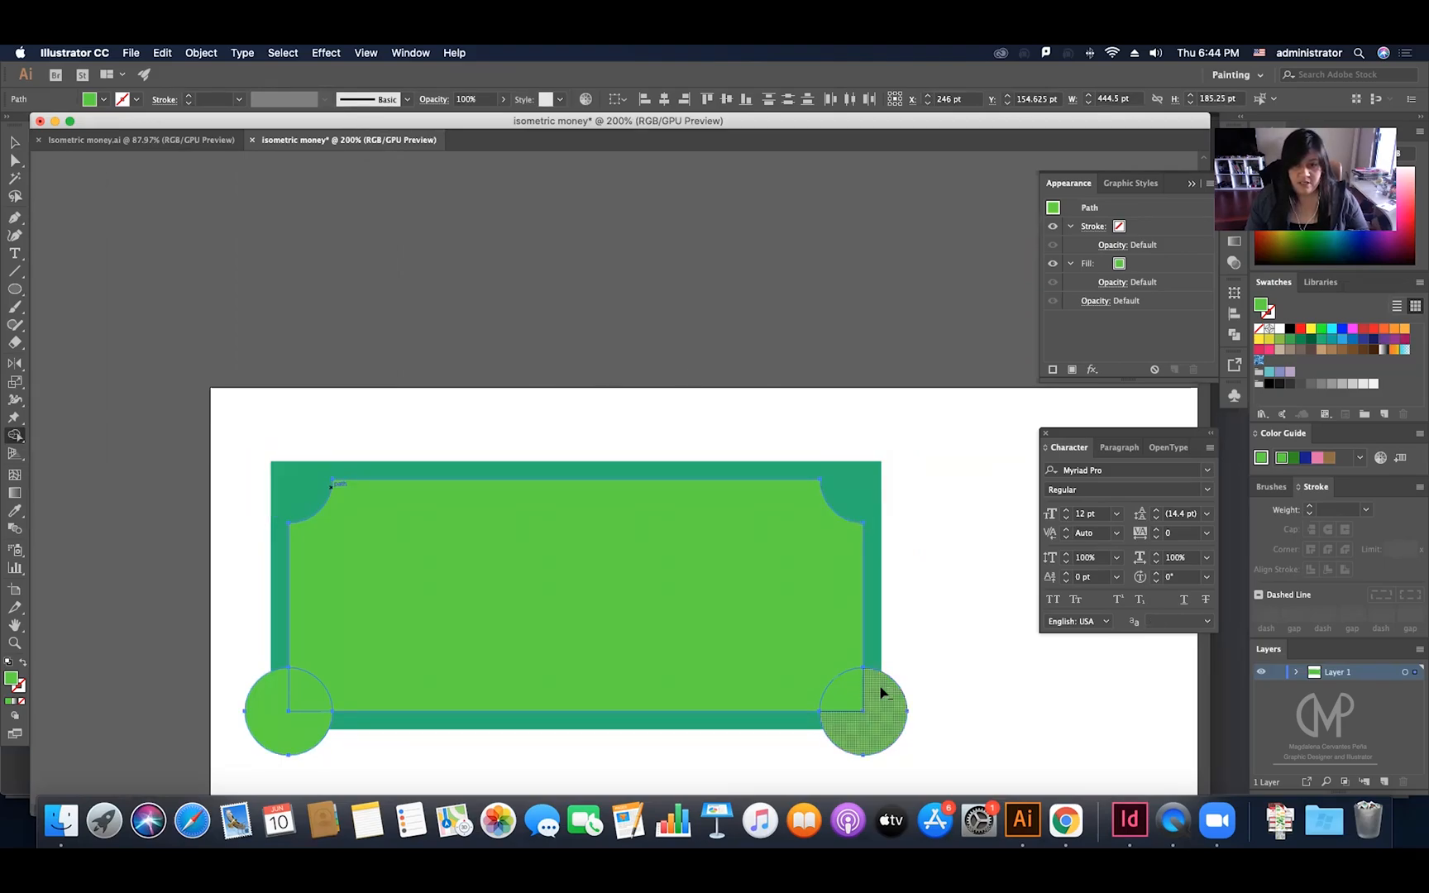
{"action": "left_click", "coordinate": [852, 697], "text": "alt"}
{"action": "left_click", "coordinate": [274, 711], "text": "alt"}
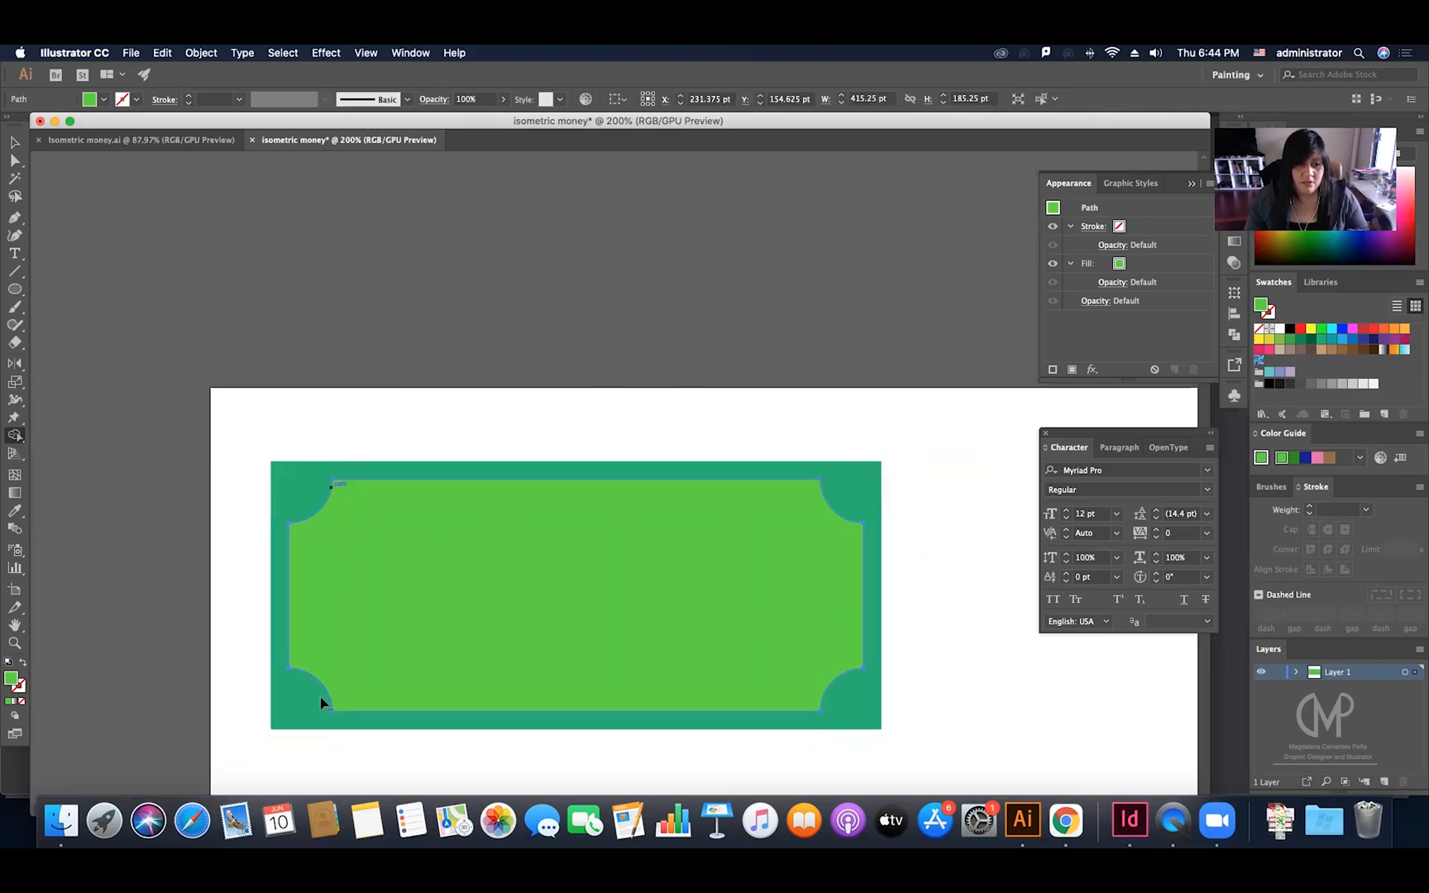
{"action": "key", "text": "v"}
{"action": "left_click", "coordinate": [695, 362]}
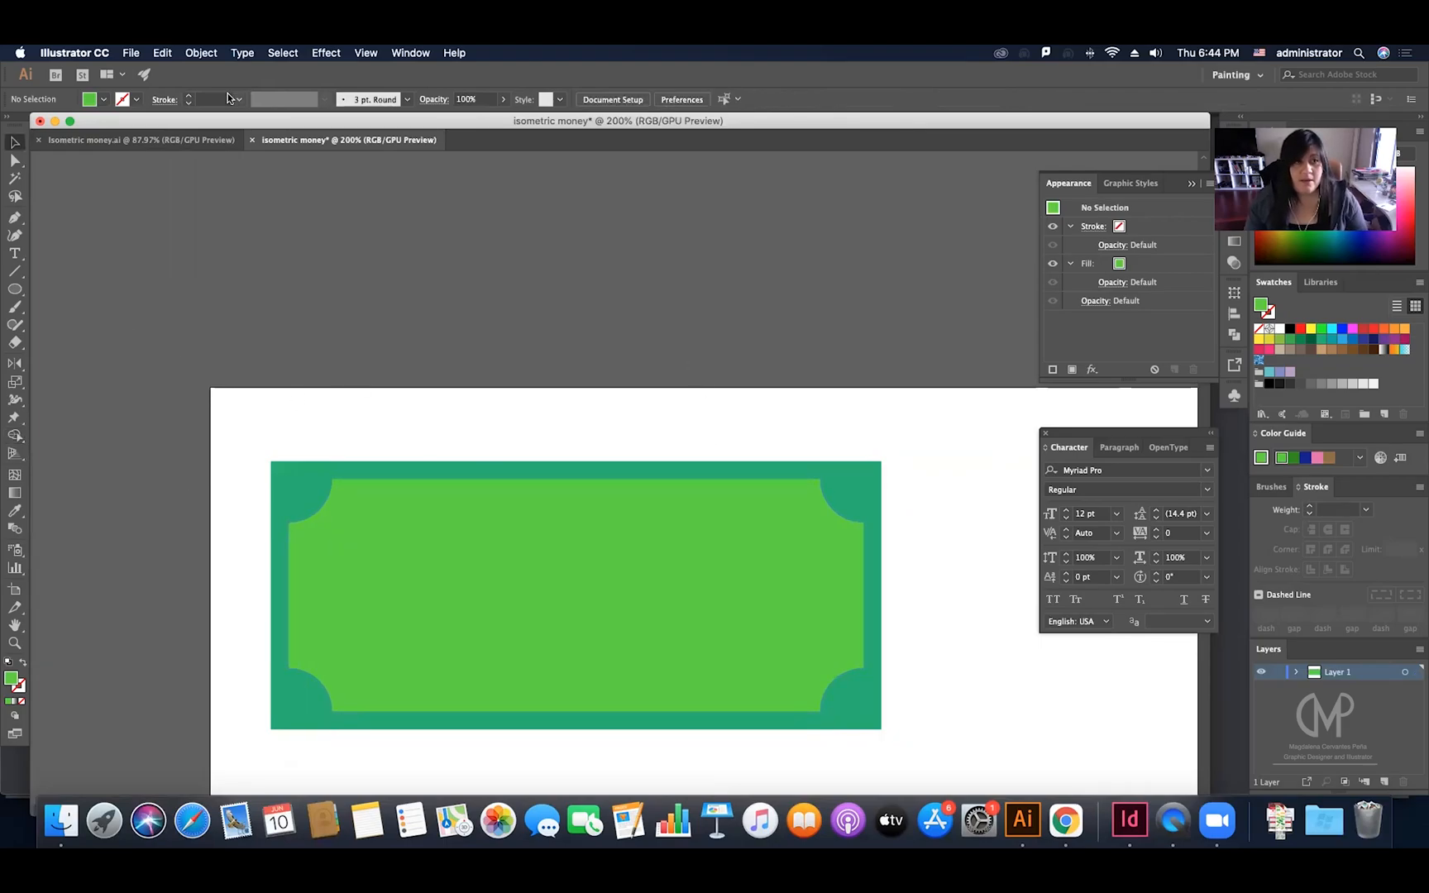
Step: Add a text box containing "$" above the banknote and set its font to Arial
{"action": "left_click", "coordinate": [15, 253]}
{"action": "left_click_drag", "start_coordinate": [470, 257], "coordinate": [602, 370]}
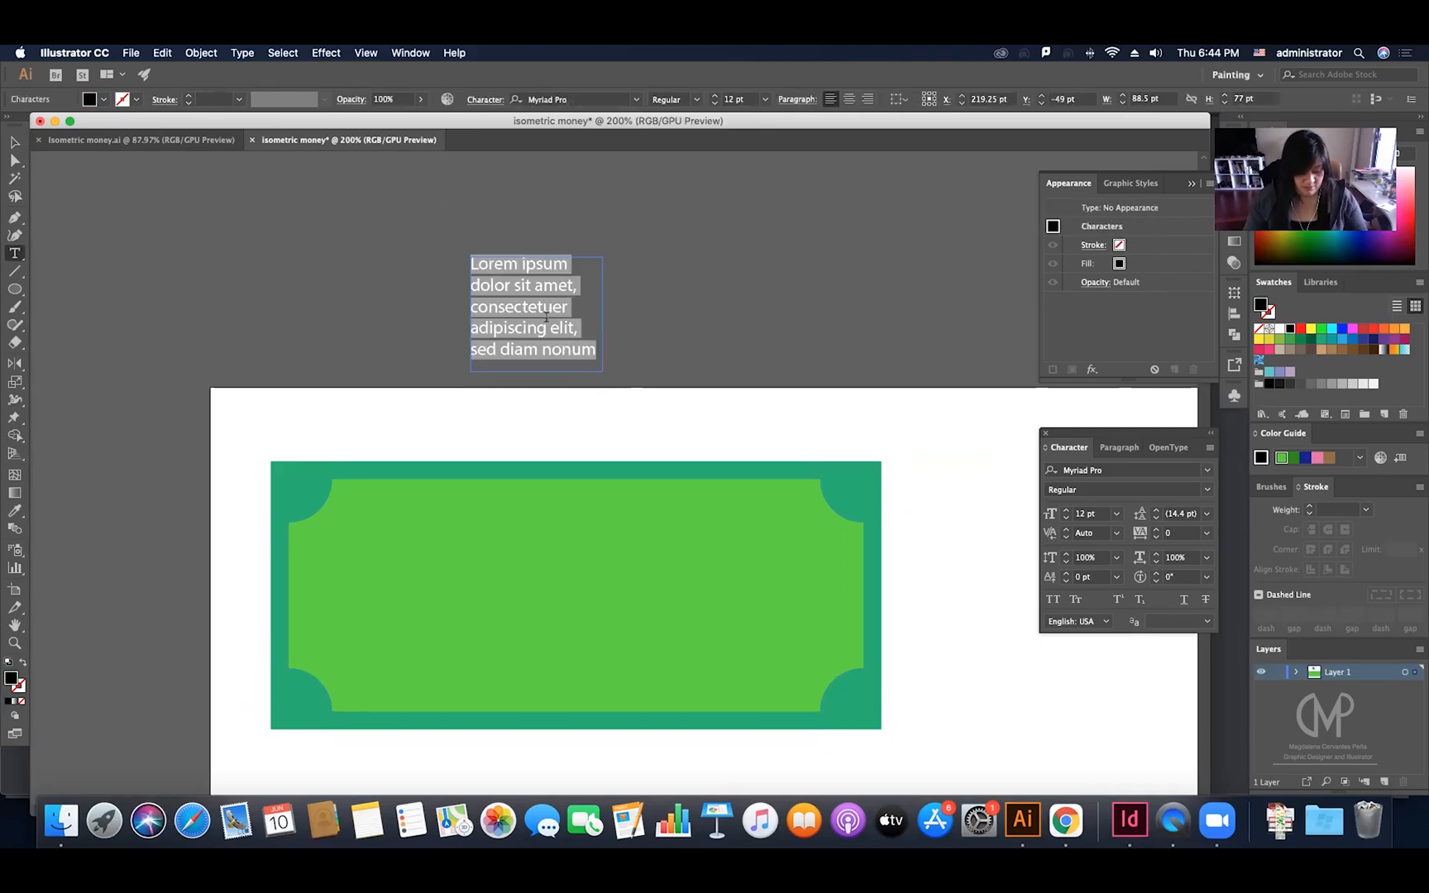
{"action": "type", "text": "$"}
{"action": "scroll", "coordinate": [546, 317], "scroll_direction": "right", "scroll_amount": 1}
{"action": "key", "text": "super+a"}
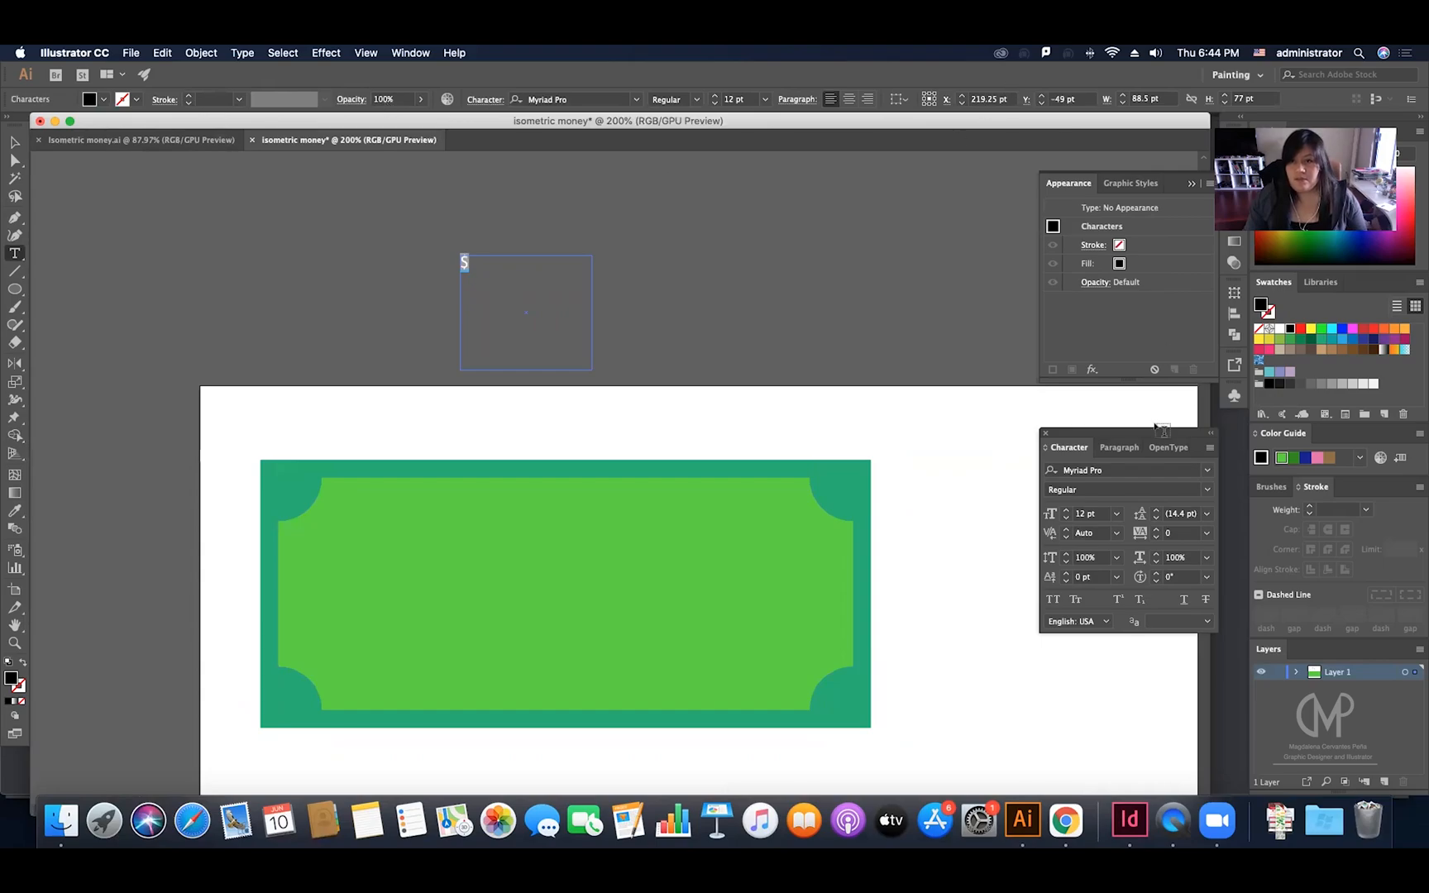
{"action": "left_click", "coordinate": [1121, 470]}
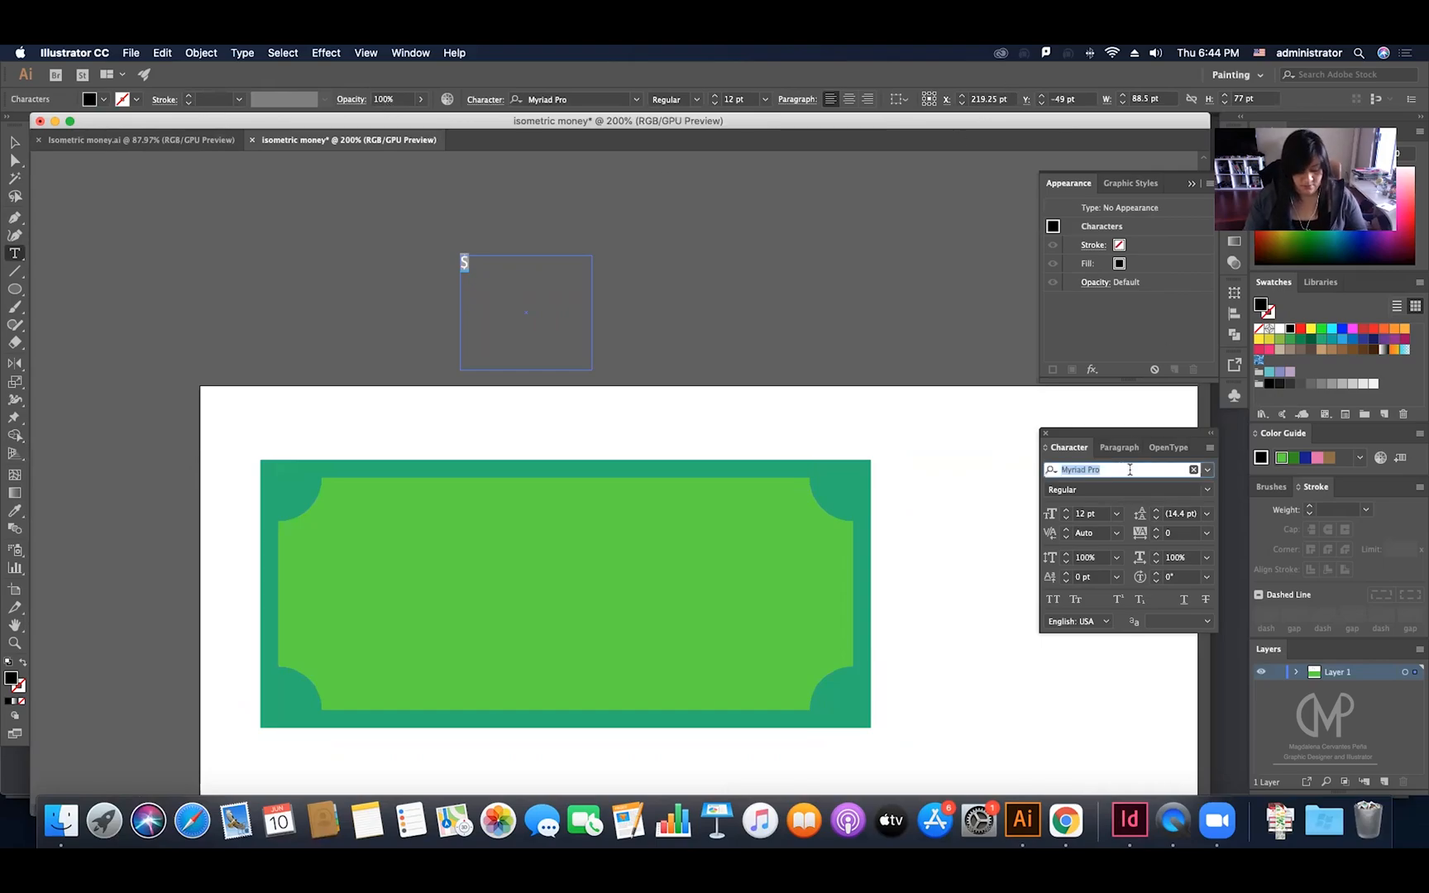
{"action": "type", "text": "aria"}
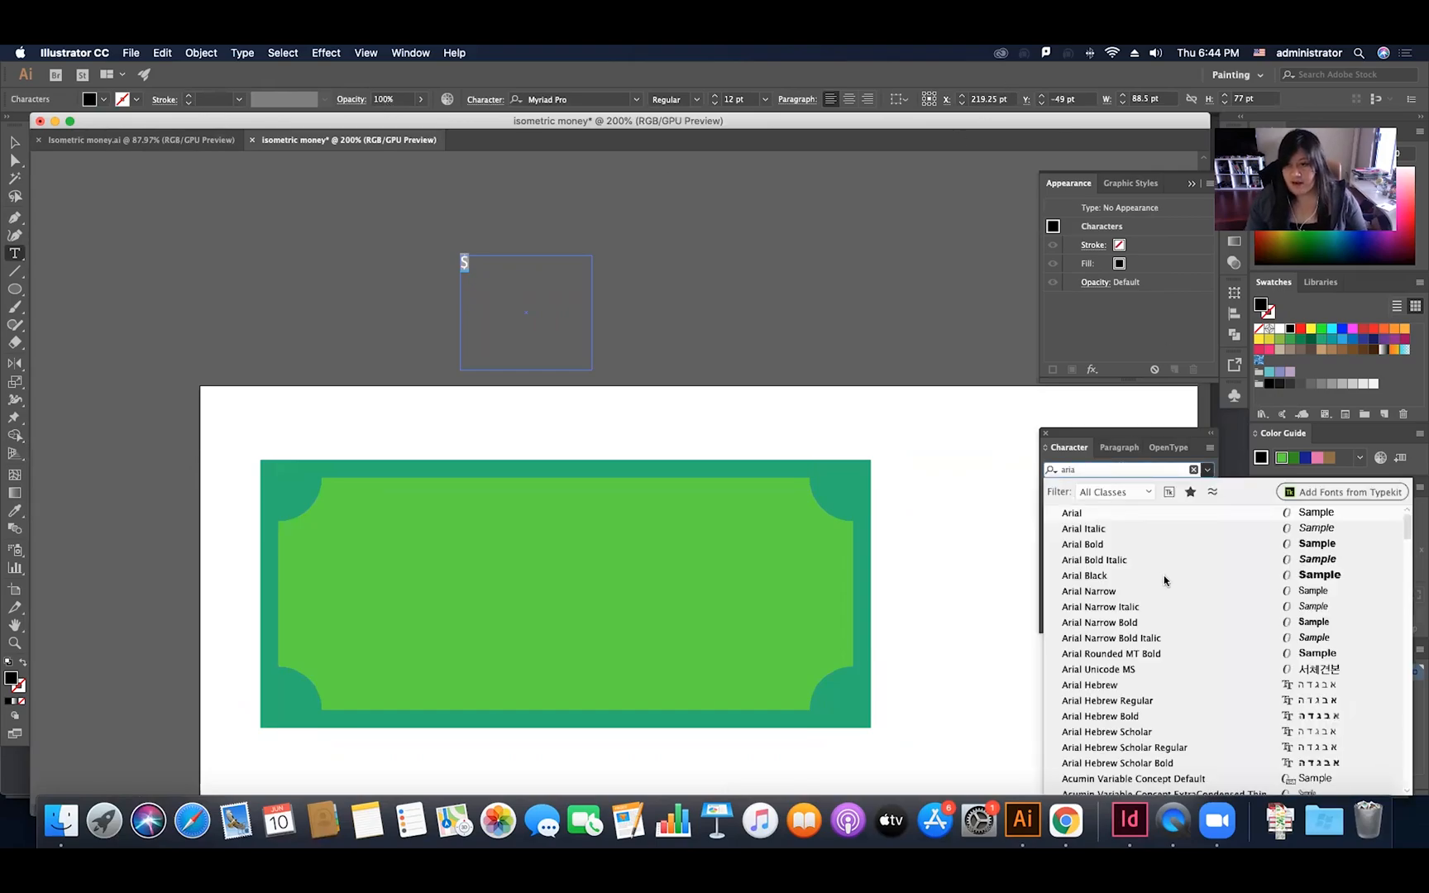
{"action": "left_click", "coordinate": [1142, 513]}
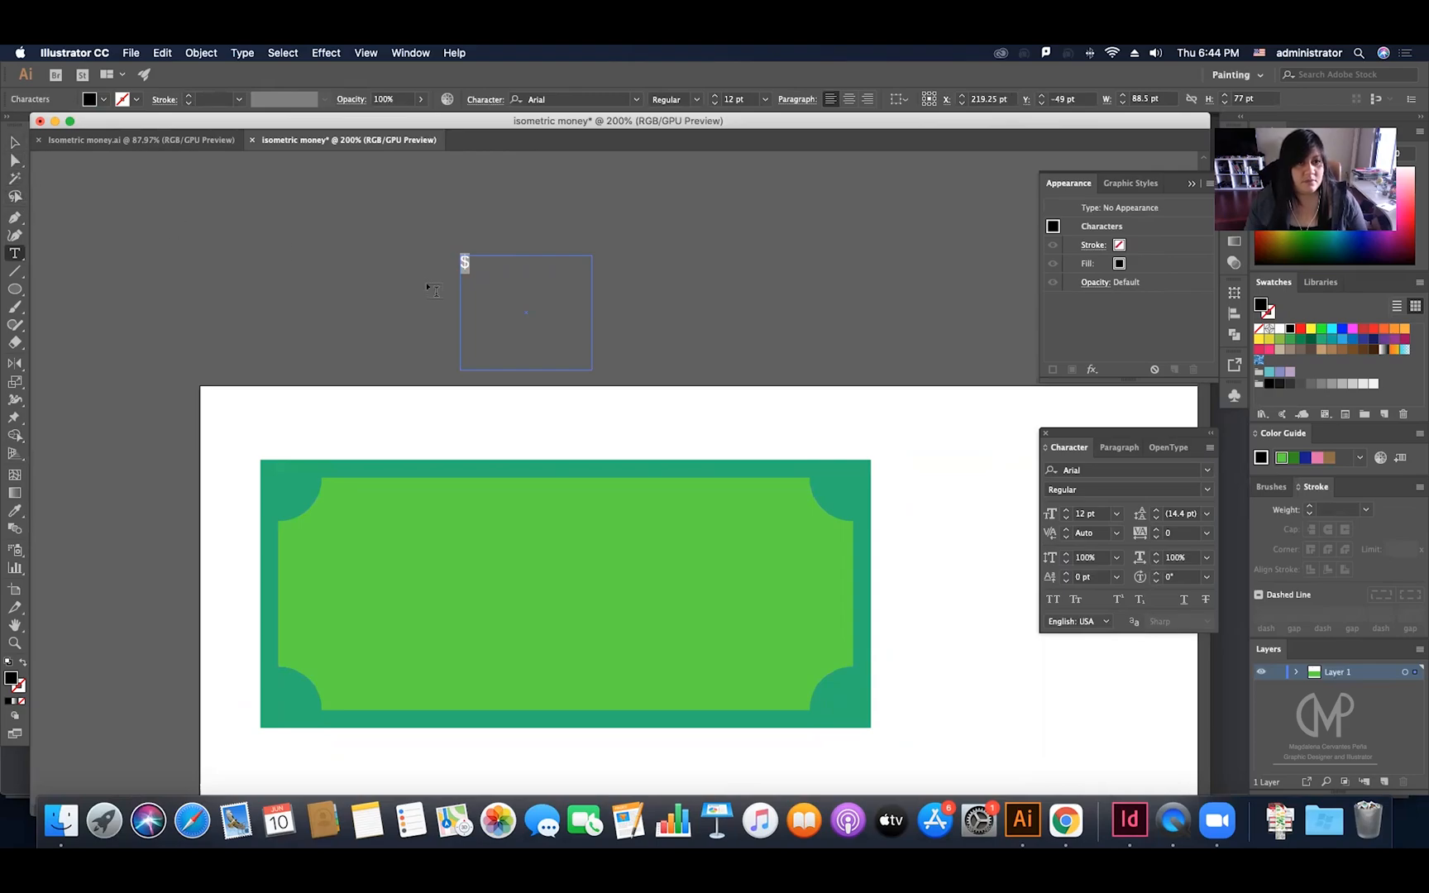
Step: Convert the dollar sign to outlines, enlarge it to about 62 × 116 pt and place it above the banknote's middle
{"action": "left_click", "coordinate": [14, 142]}
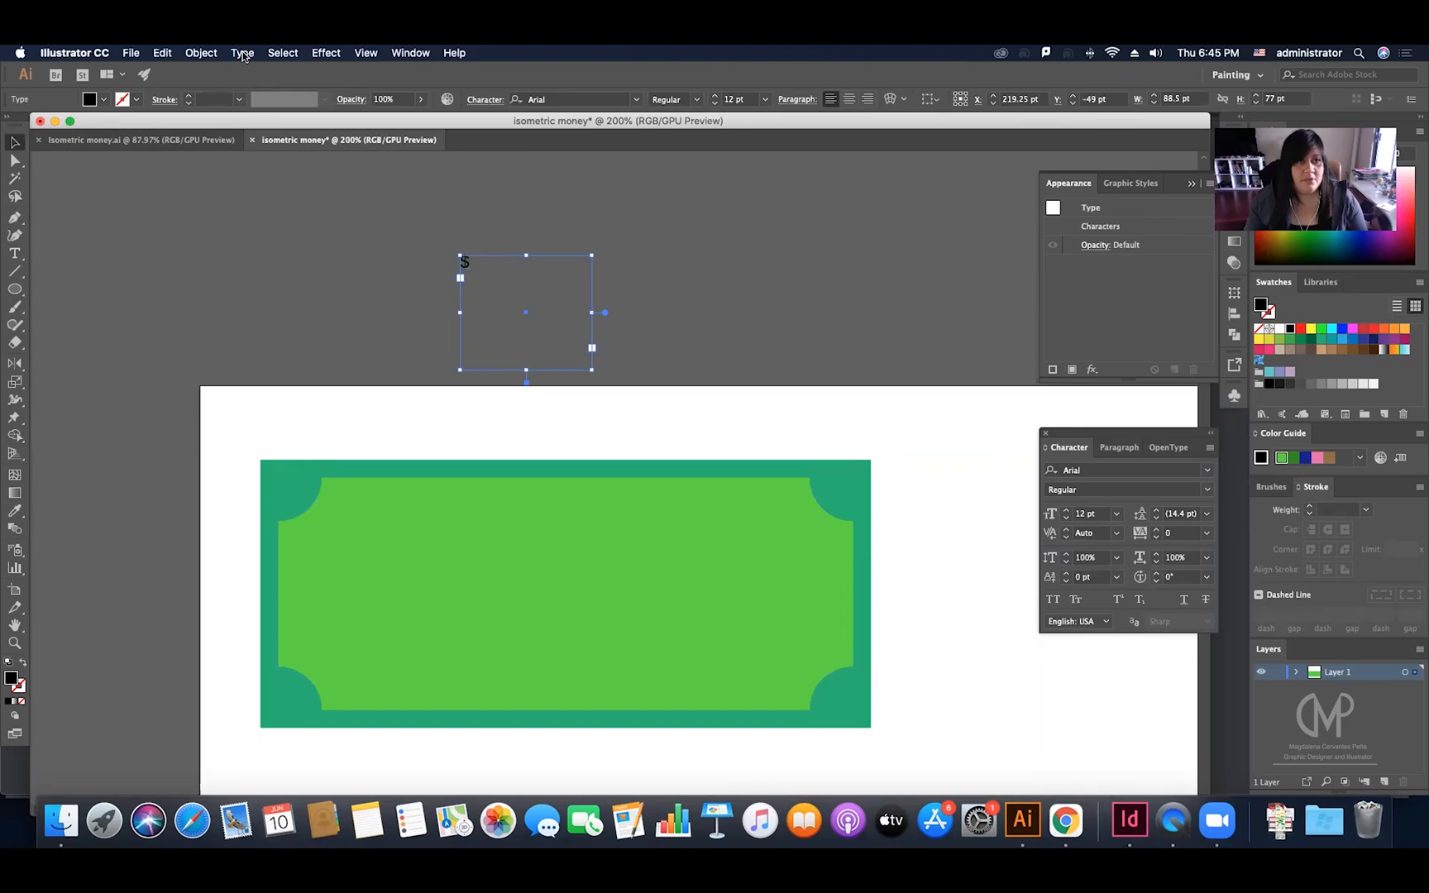
{"action": "left_click", "coordinate": [242, 53]}
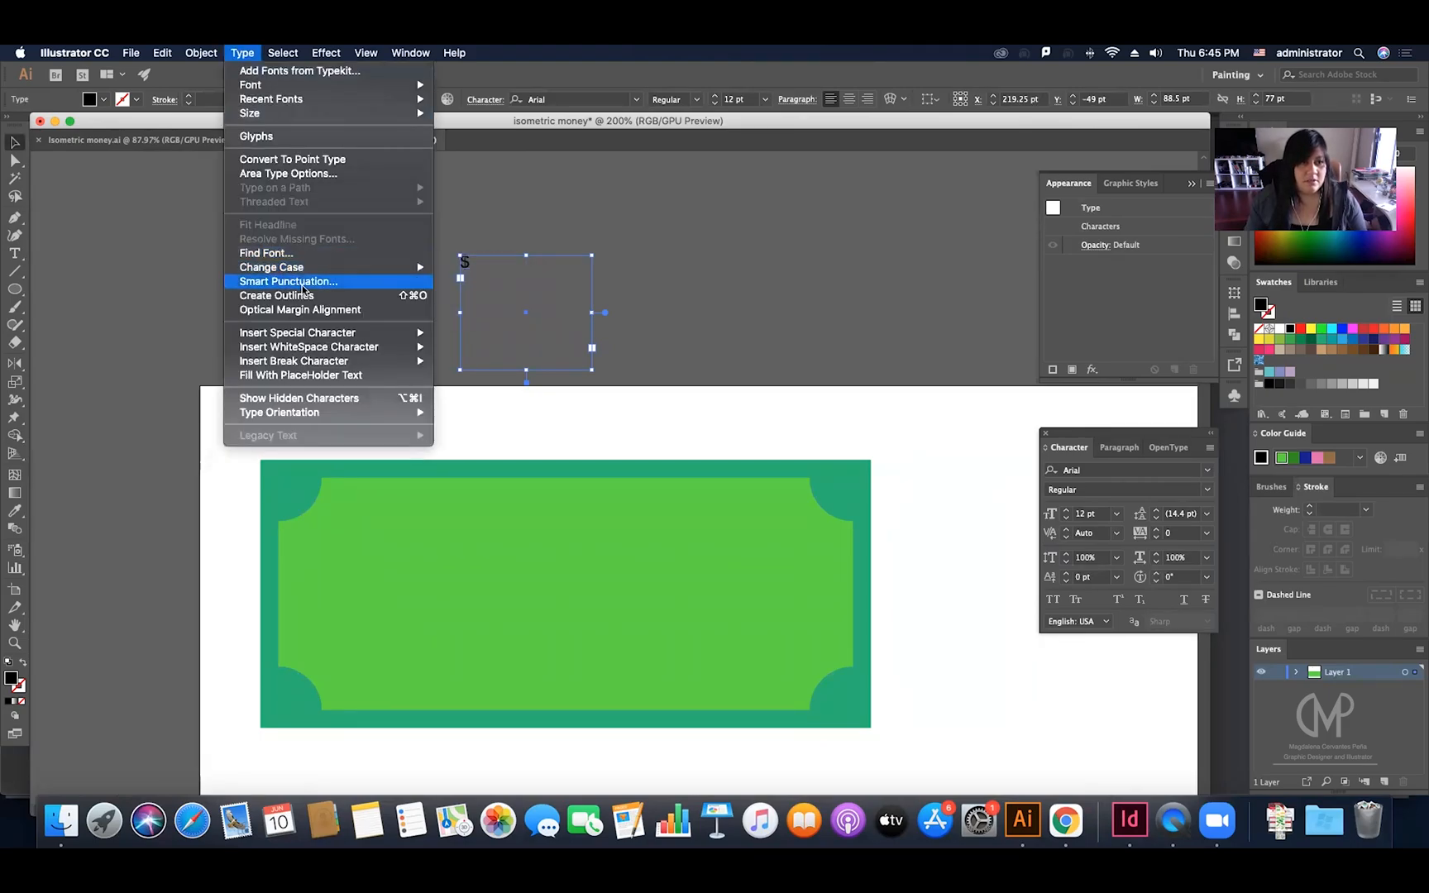
{"action": "left_click", "coordinate": [302, 295]}
{"action": "left_click_drag", "start_coordinate": [469, 271], "coordinate": [571, 427]}
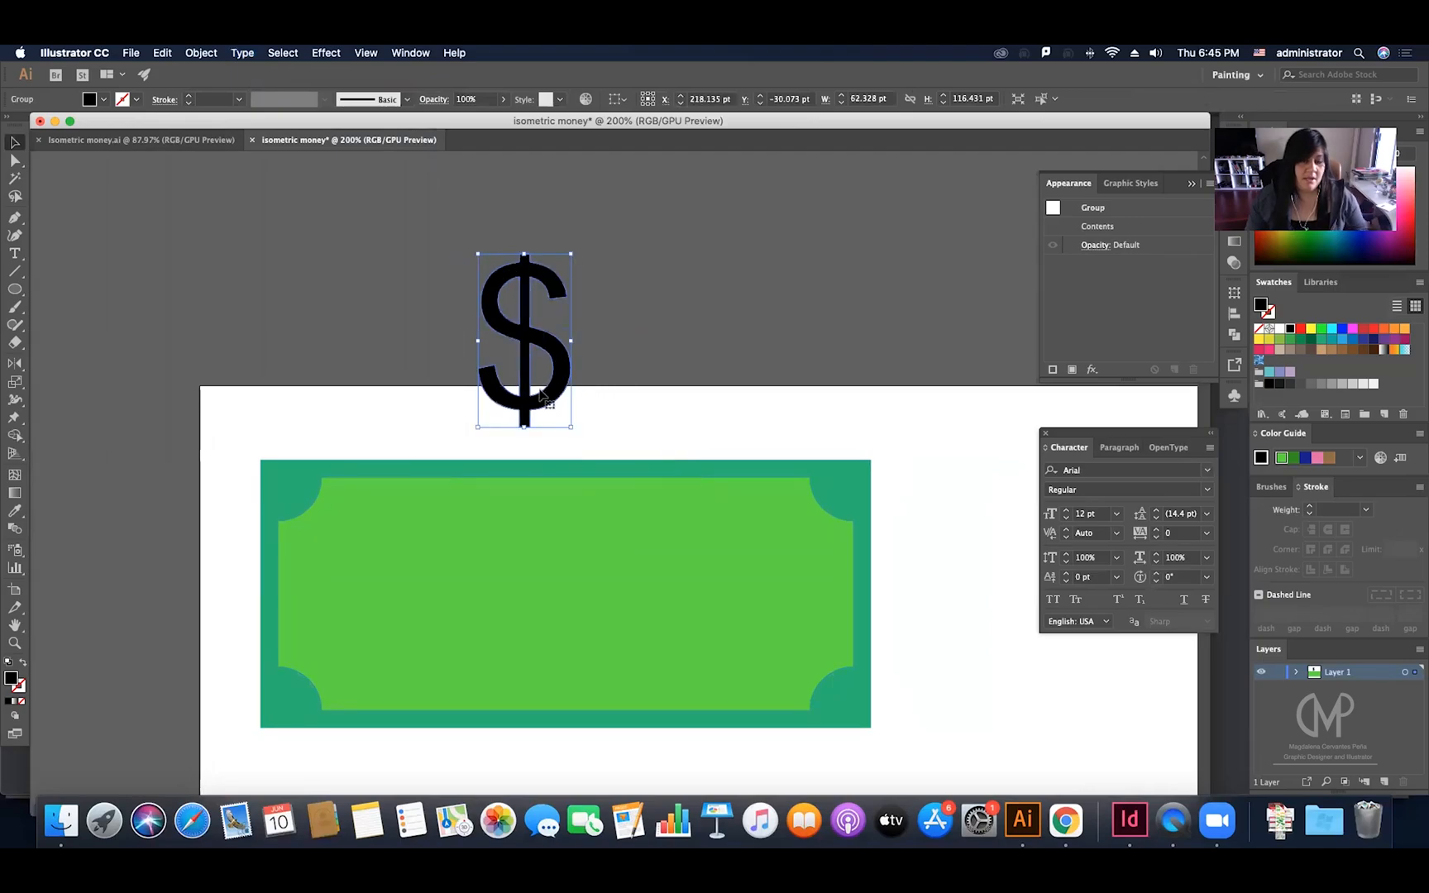
{"action": "left_click_drag", "start_coordinate": [552, 363], "coordinate": [605, 378]}
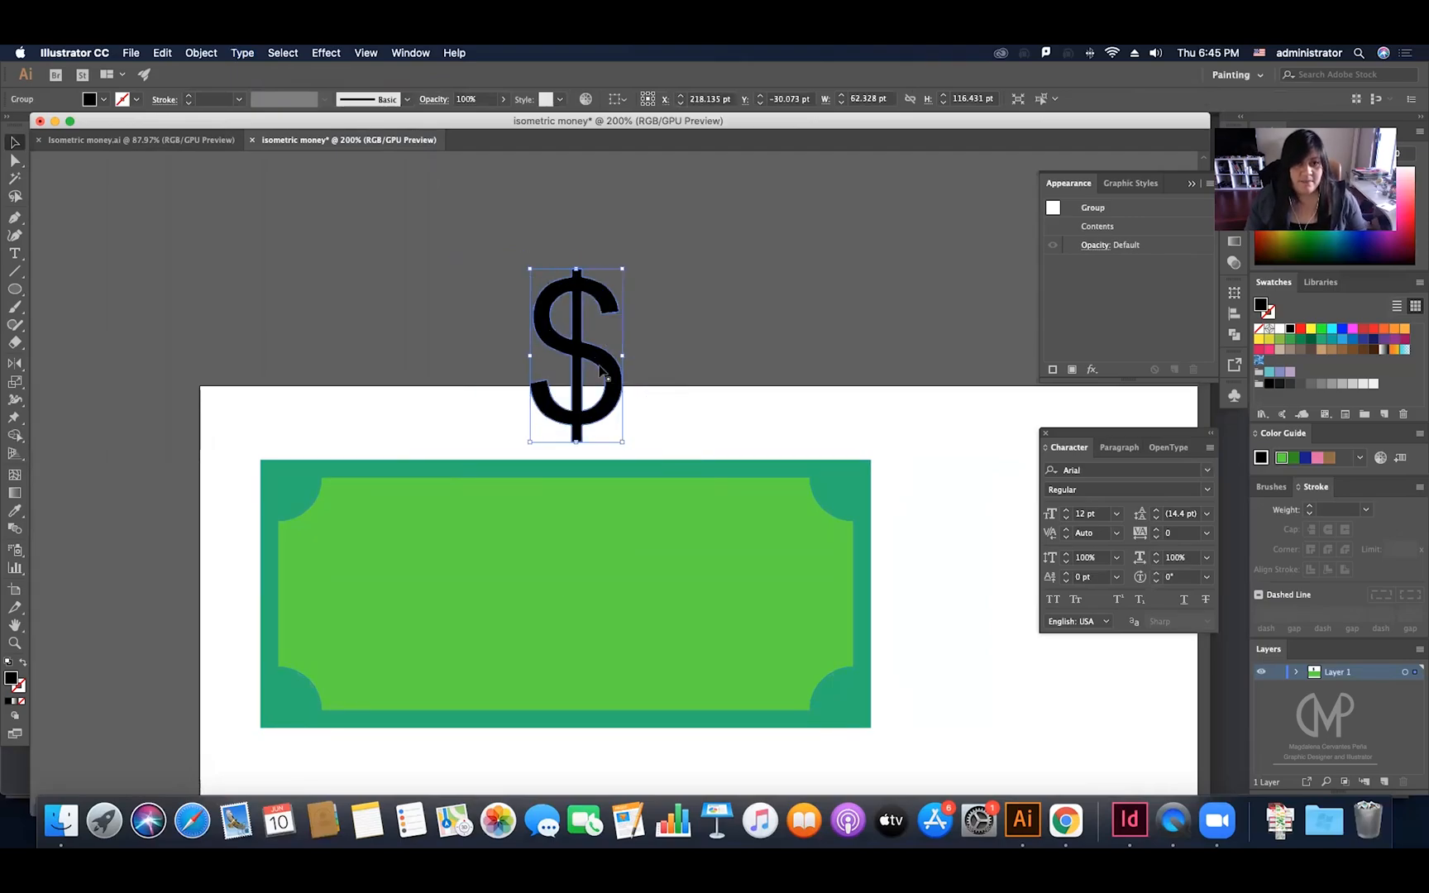
{"action": "left_click", "coordinate": [453, 310]}
Step: Change the outer rectangle's fill to a darker green swatch
{"action": "key", "text": "l"}
{"action": "key", "text": "v"}
{"action": "left_click", "coordinate": [455, 478]}
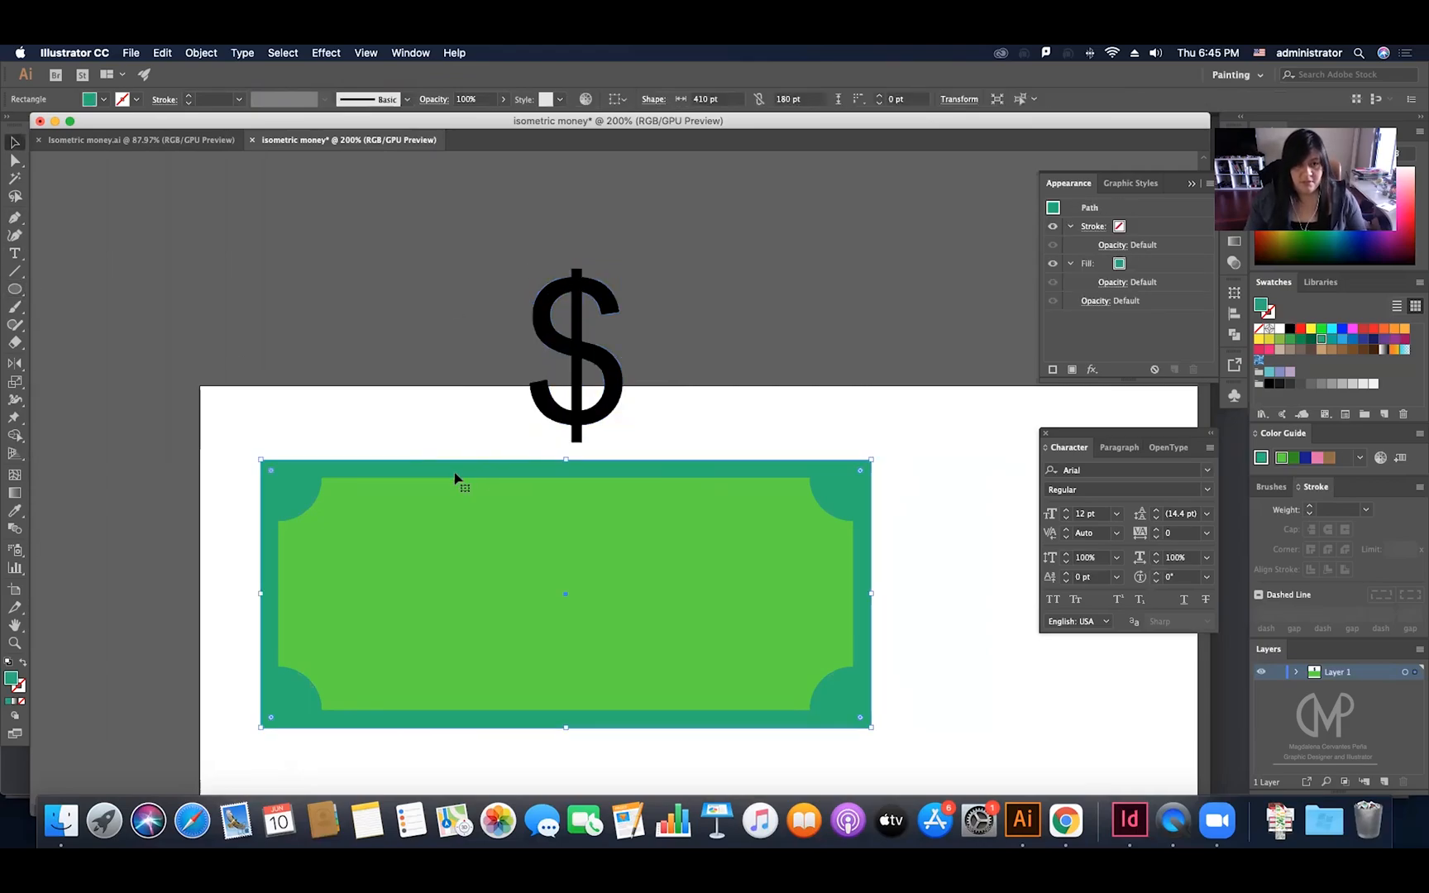
{"action": "left_click", "coordinate": [1302, 340]}
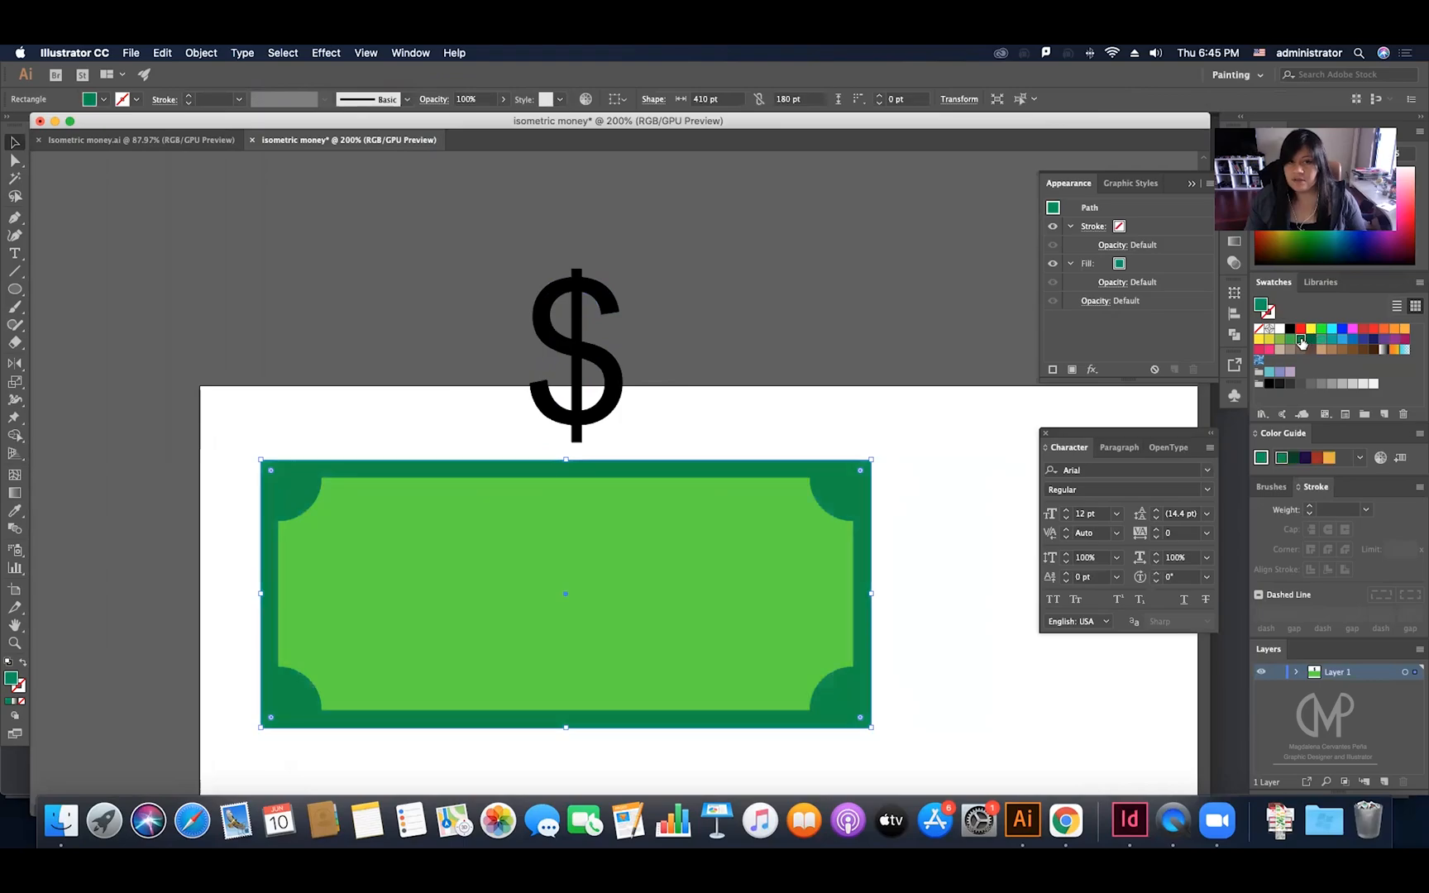
{"action": "left_click", "coordinate": [944, 364]}
Step: Draw a circle about 93 pt in diameter centred on the banknote
{"action": "left_click", "coordinate": [608, 423]}
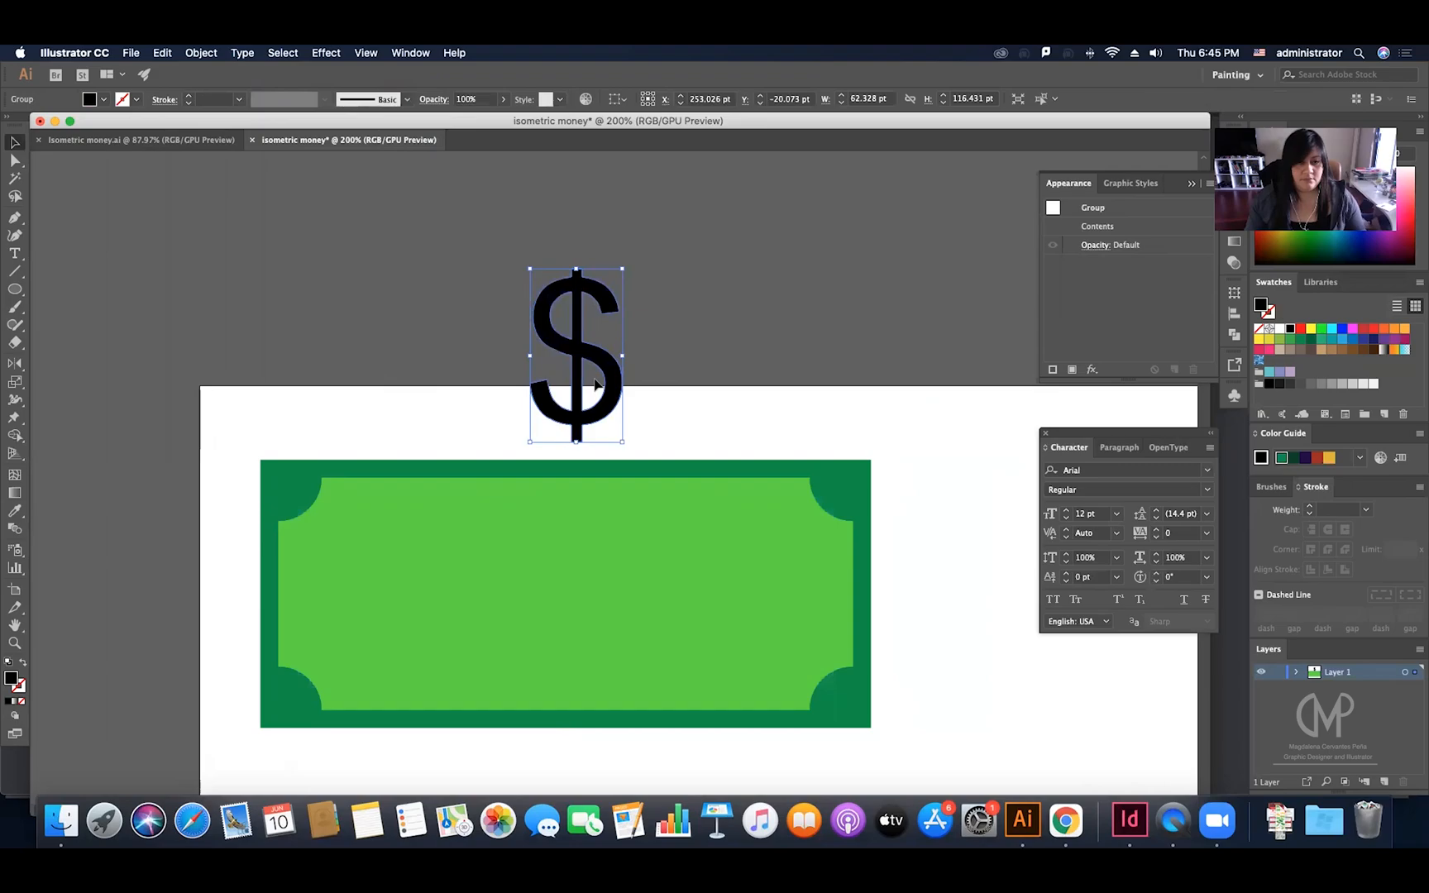
{"action": "left_click", "coordinate": [15, 289]}
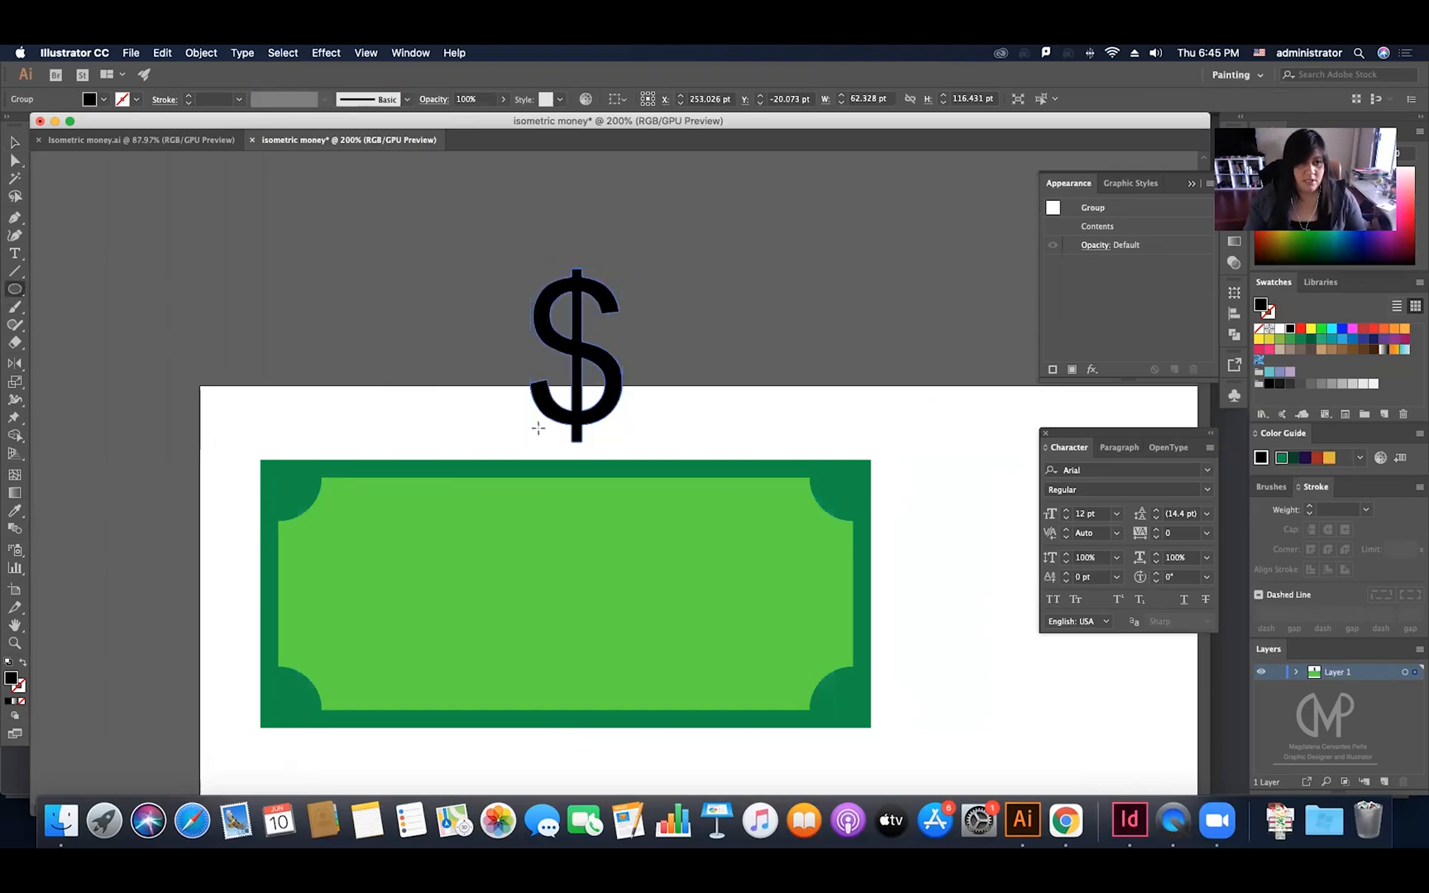
{"action": "left_click_drag", "start_coordinate": [463, 439], "coordinate": [573, 594]}
{"action": "key", "text": "v"}
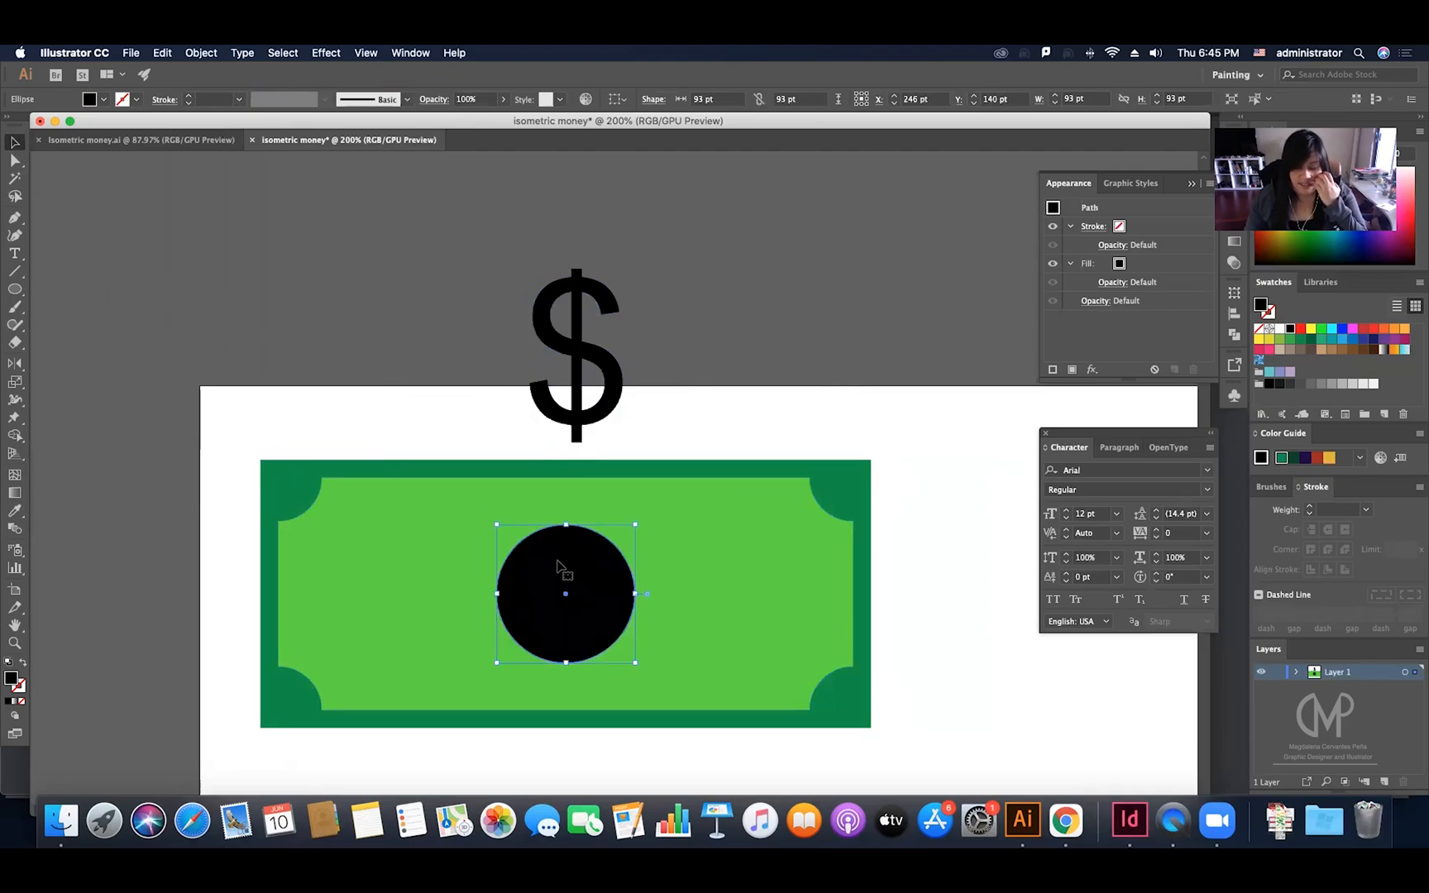
Step: Fill the centre circle with the border's dark green and enlarge it from its centre to about 127 pt
{"action": "key", "text": "i"}
{"action": "left_click", "coordinate": [836, 481]}
{"action": "key", "text": "v"}
{"action": "key", "text": "super+shift+a"}
{"action": "left_click", "coordinate": [589, 562]}
{"action": "left_click_drag", "start_coordinate": [634, 525], "coordinate": [662, 487]}
{"action": "key", "text": "super+shift+a"}
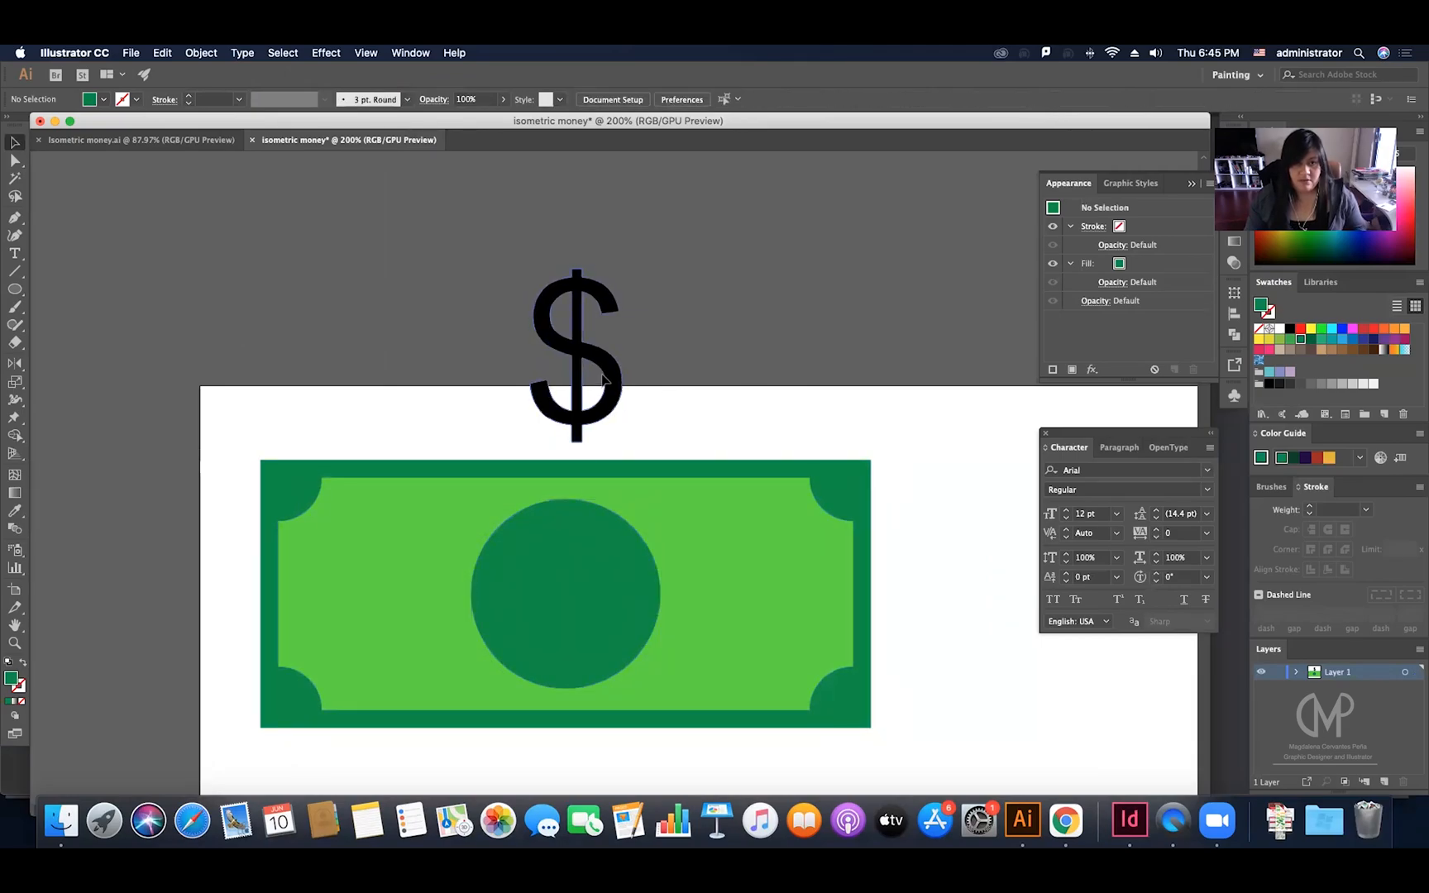
Step: Centre the dollar sign on the dark green circle and bring it to the front
{"action": "left_click", "coordinate": [610, 374]}
{"action": "left_click_drag", "start_coordinate": [610, 373], "coordinate": [594, 603]}
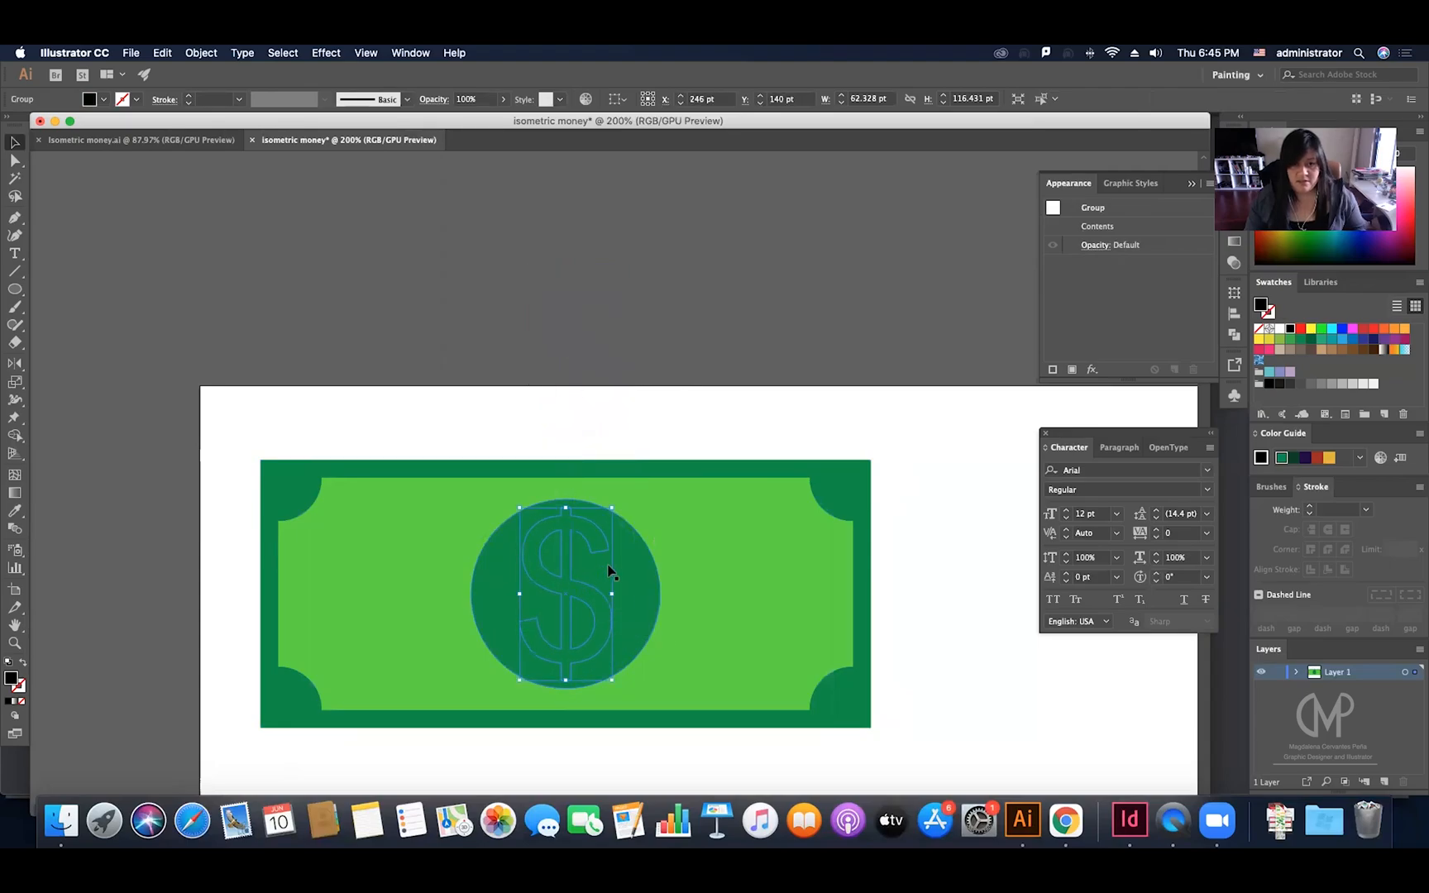
{"action": "right_click", "coordinate": [603, 592]}
{"action": "mouse_move", "coordinate": [657, 725]}
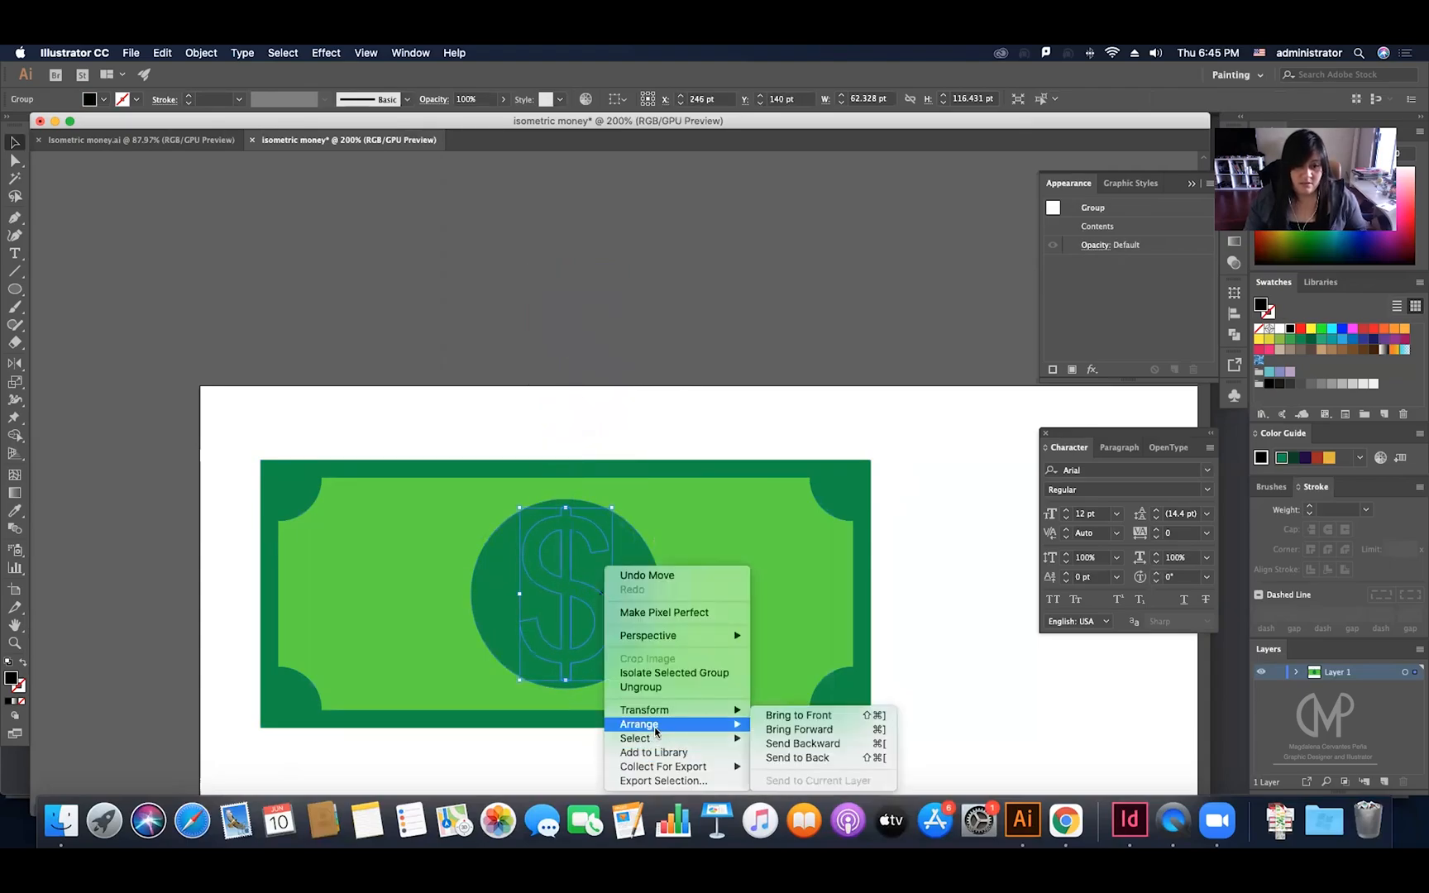
{"action": "left_click", "coordinate": [806, 721]}
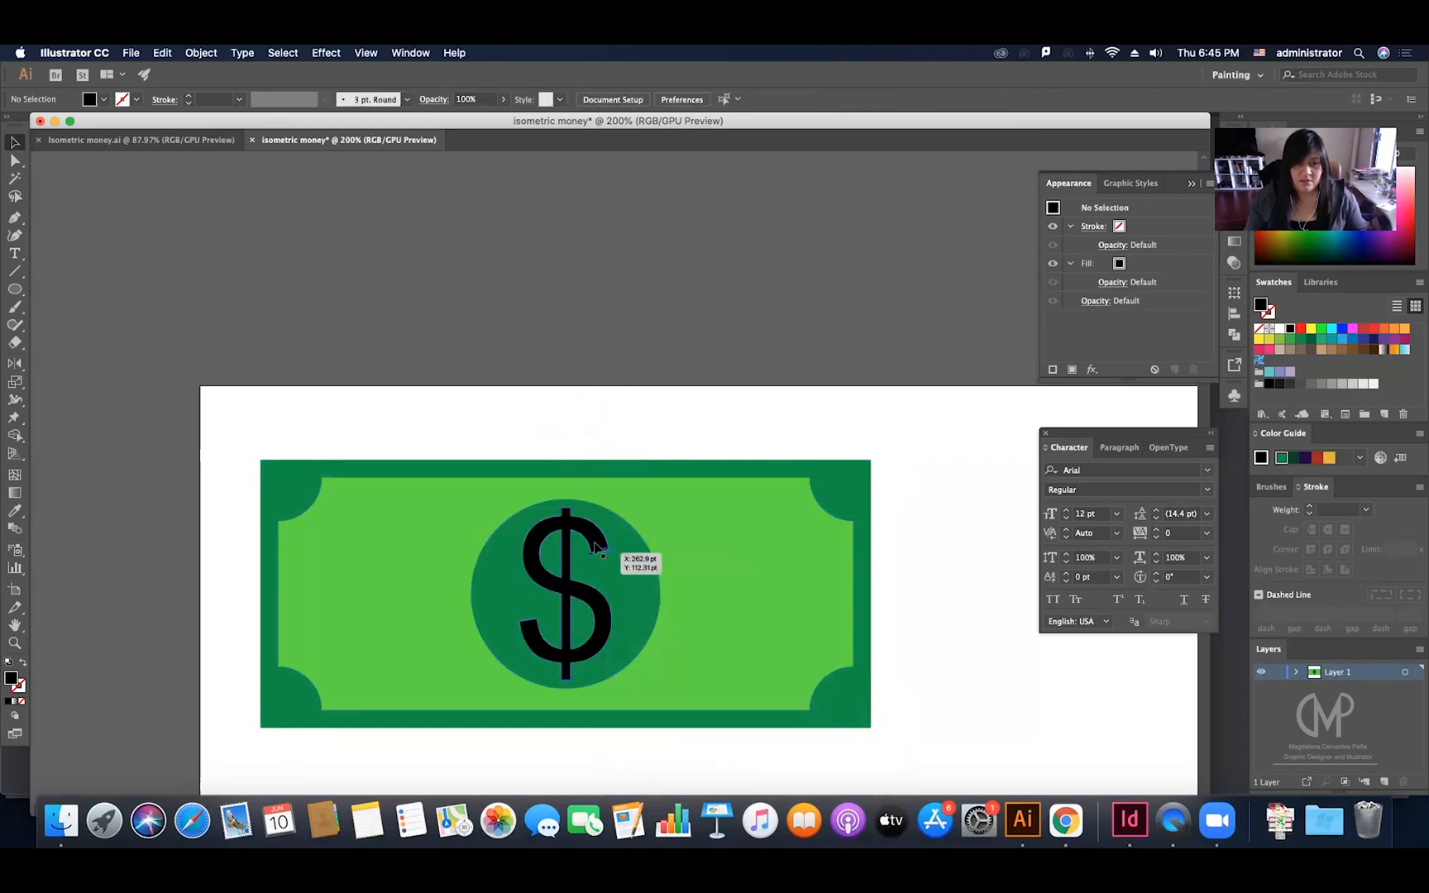
Step: Recolour the dollar sign with the light green sampled from the inner panel
{"action": "key", "text": "i"}
{"action": "left_click", "coordinate": [705, 543]}
{"action": "scroll", "coordinate": [665, 368], "scroll_direction": "down", "scroll_amount": 1}
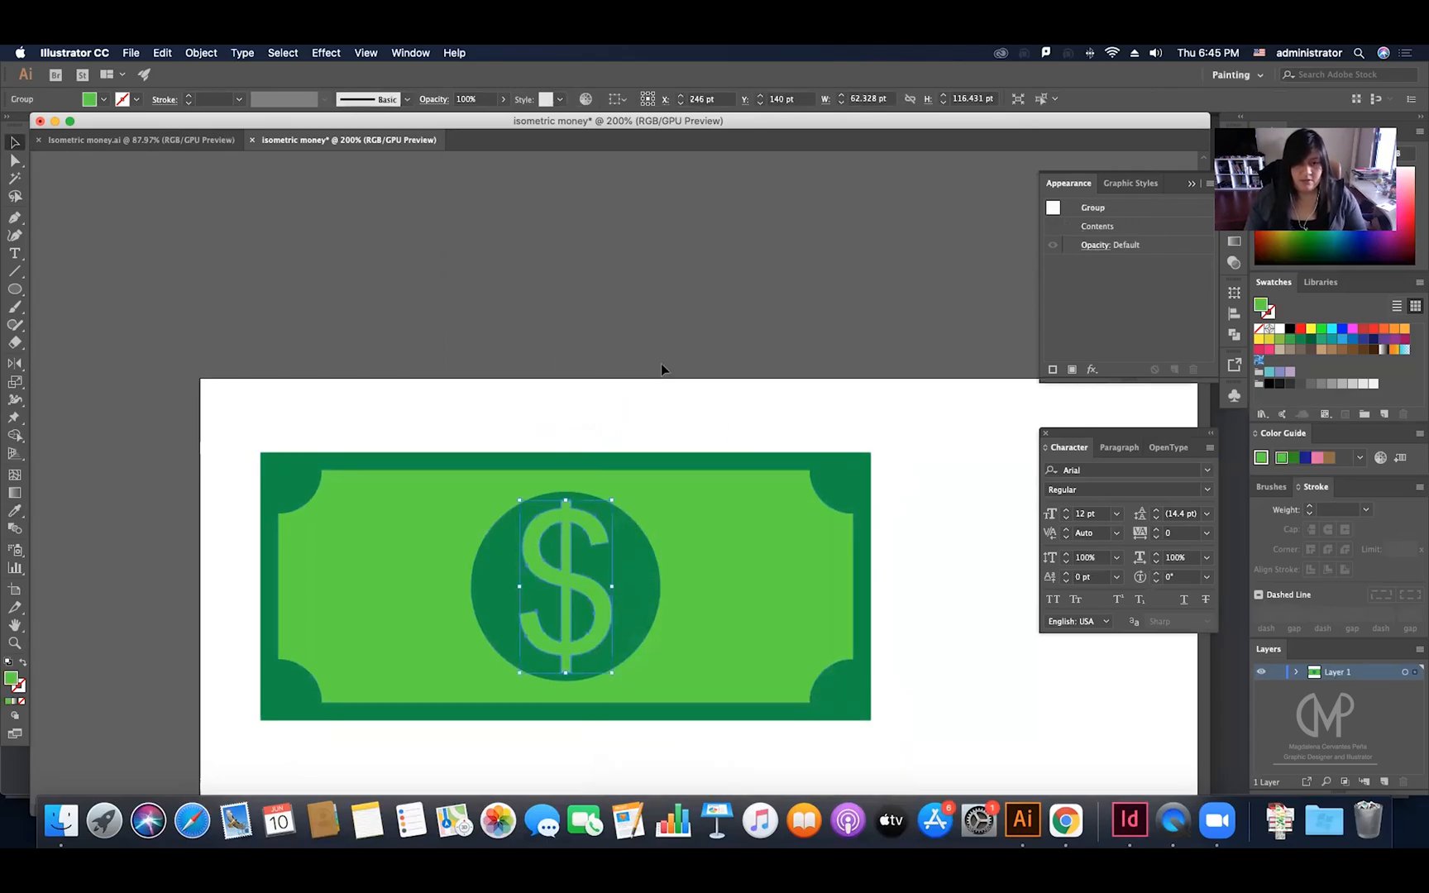
{"action": "key", "text": "super+shift+a"}
Step: Move the circle and dollar sign below the banknote, and shorten both banknote shapes from the right end to about 357 pt overall width
{"action": "key", "text": "z"}
{"action": "left_click_drag", "start_coordinate": [693, 469], "coordinate": [581, 554]}
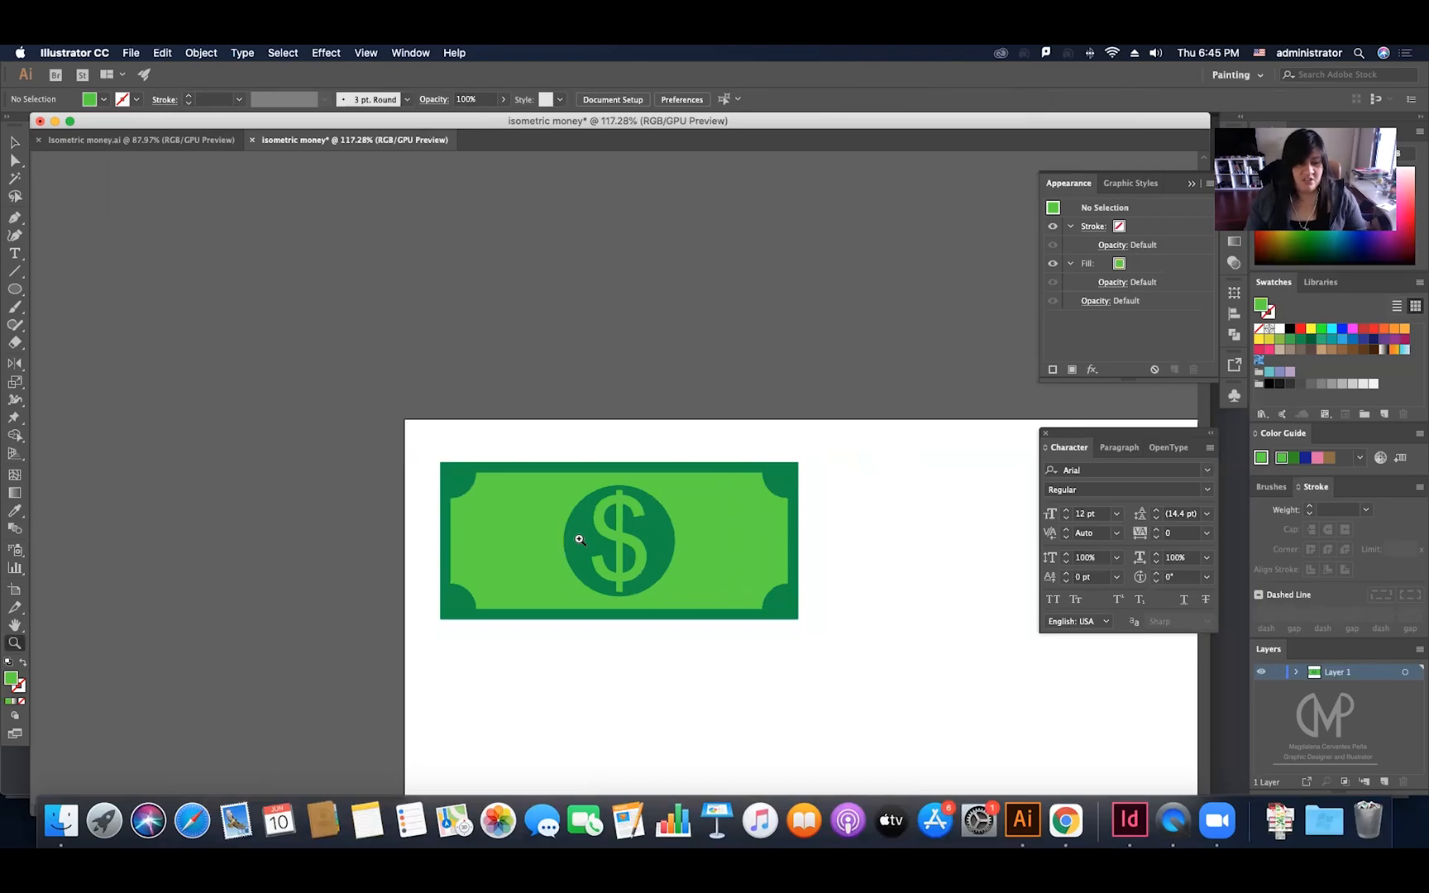
{"action": "scroll", "coordinate": [580, 539], "scroll_direction": "right", "scroll_amount": 2}
{"action": "key", "text": "v"}
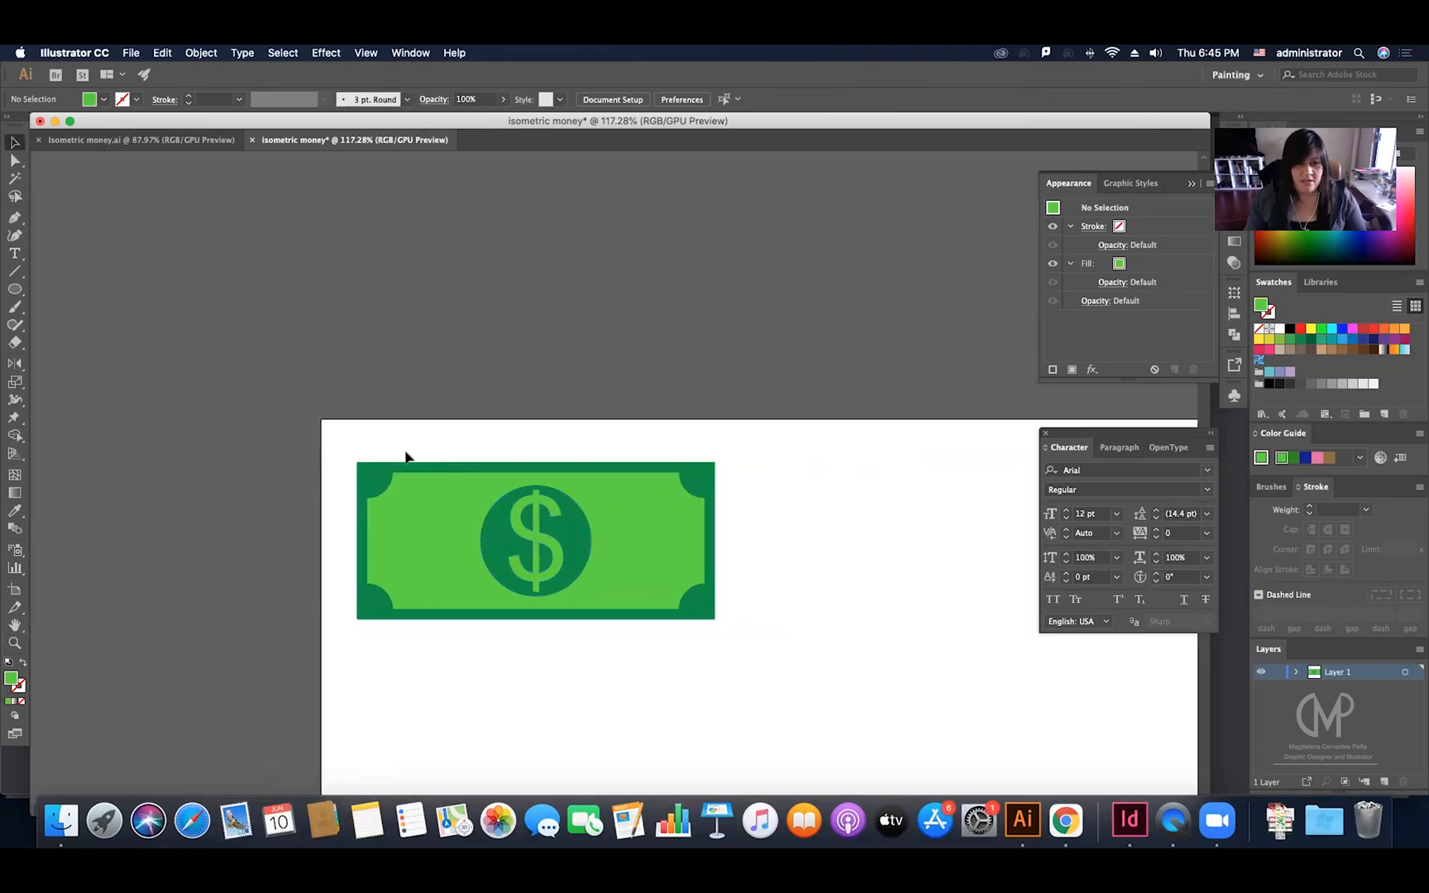
{"action": "left_click", "coordinate": [521, 498]}
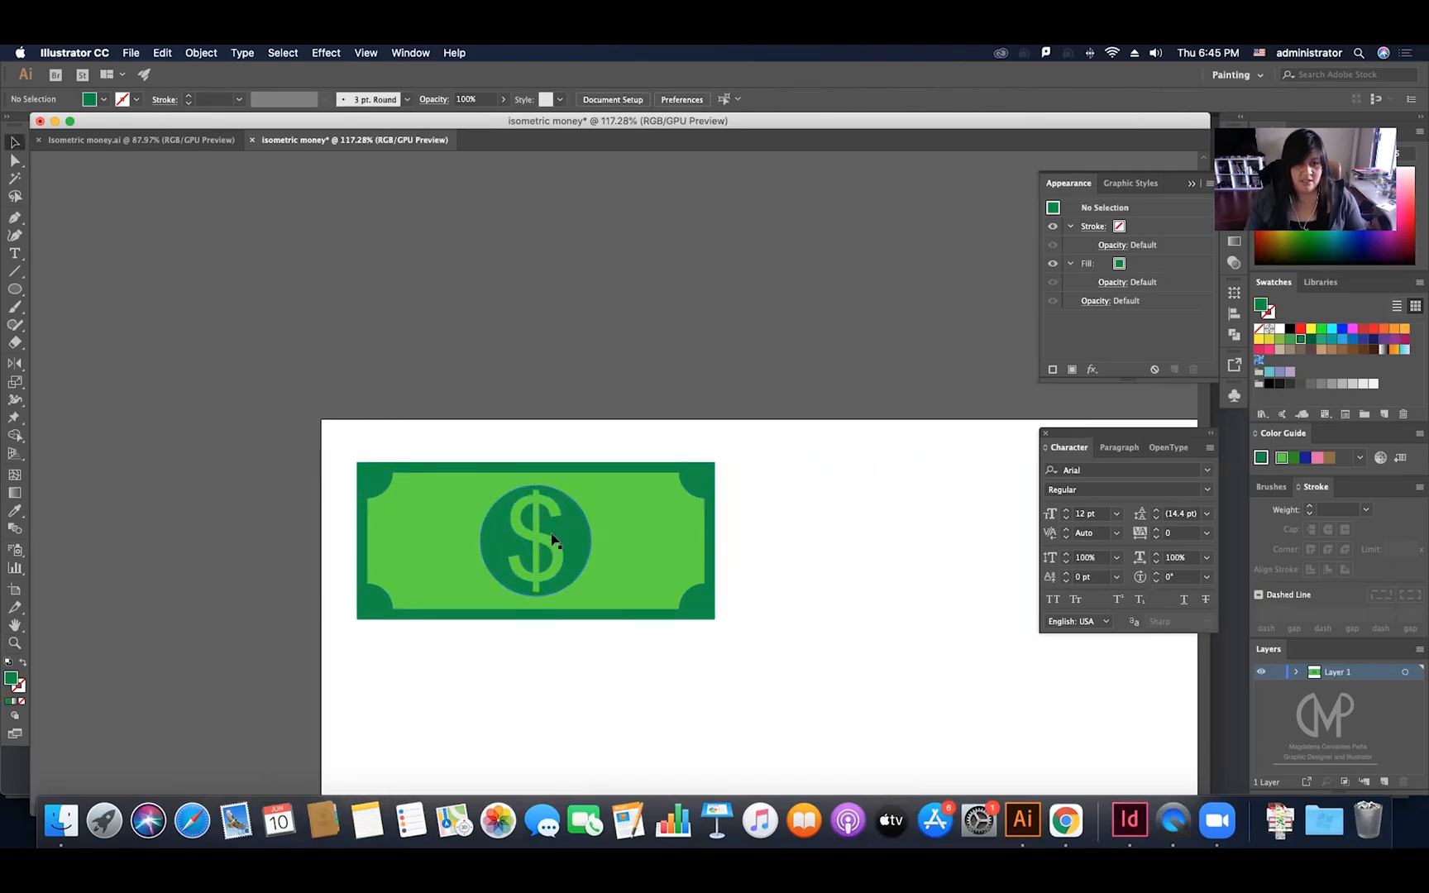
{"action": "left_click", "coordinate": [563, 534], "text": "shift"}
{"action": "left_click_drag", "start_coordinate": [563, 534], "coordinate": [498, 697]}
{"action": "key", "text": "a"}
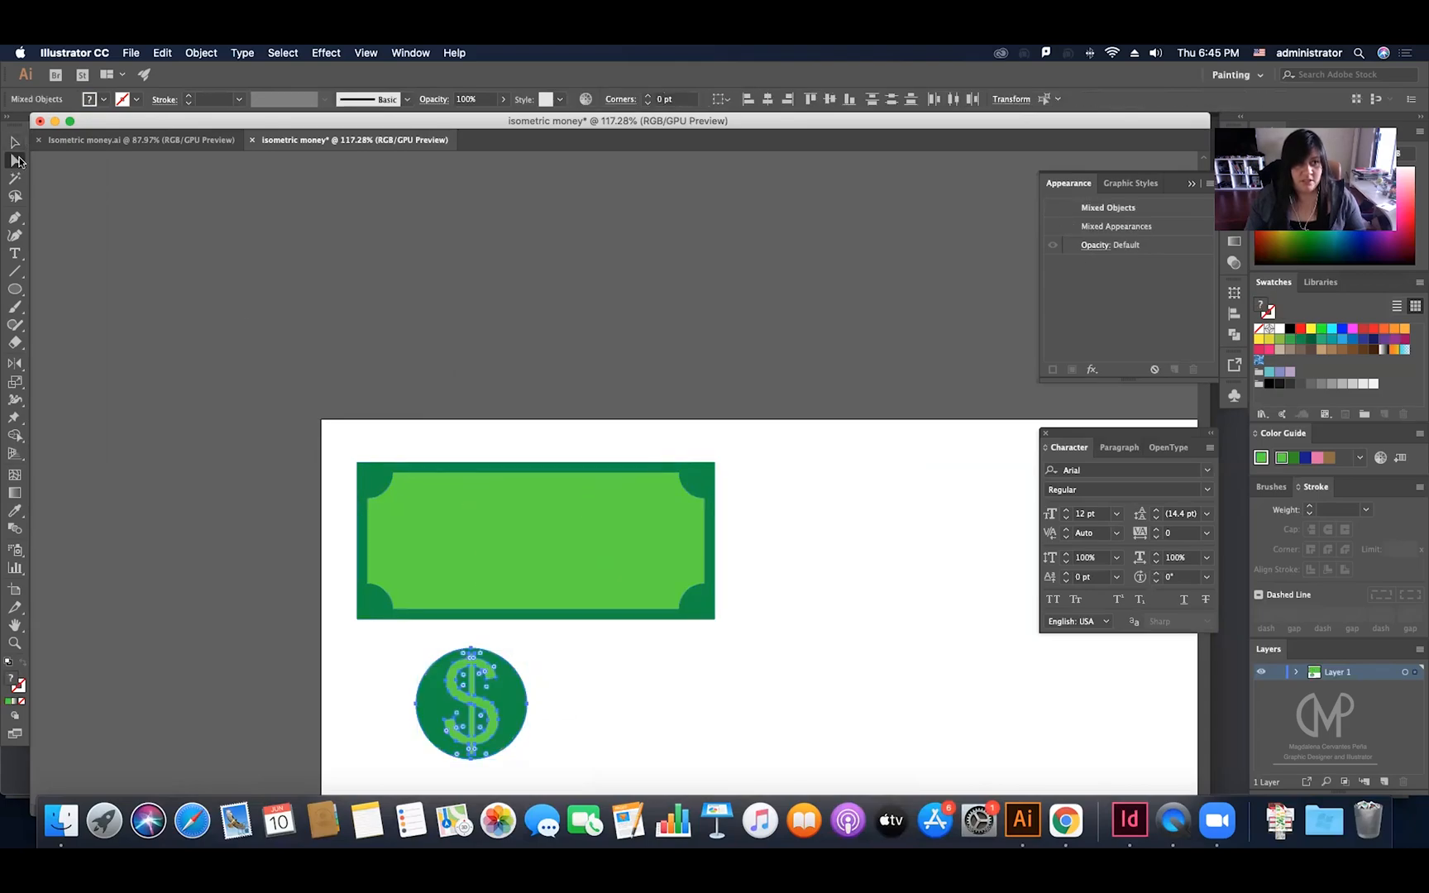
{"action": "left_click_drag", "start_coordinate": [660, 440], "coordinate": [668, 625]}
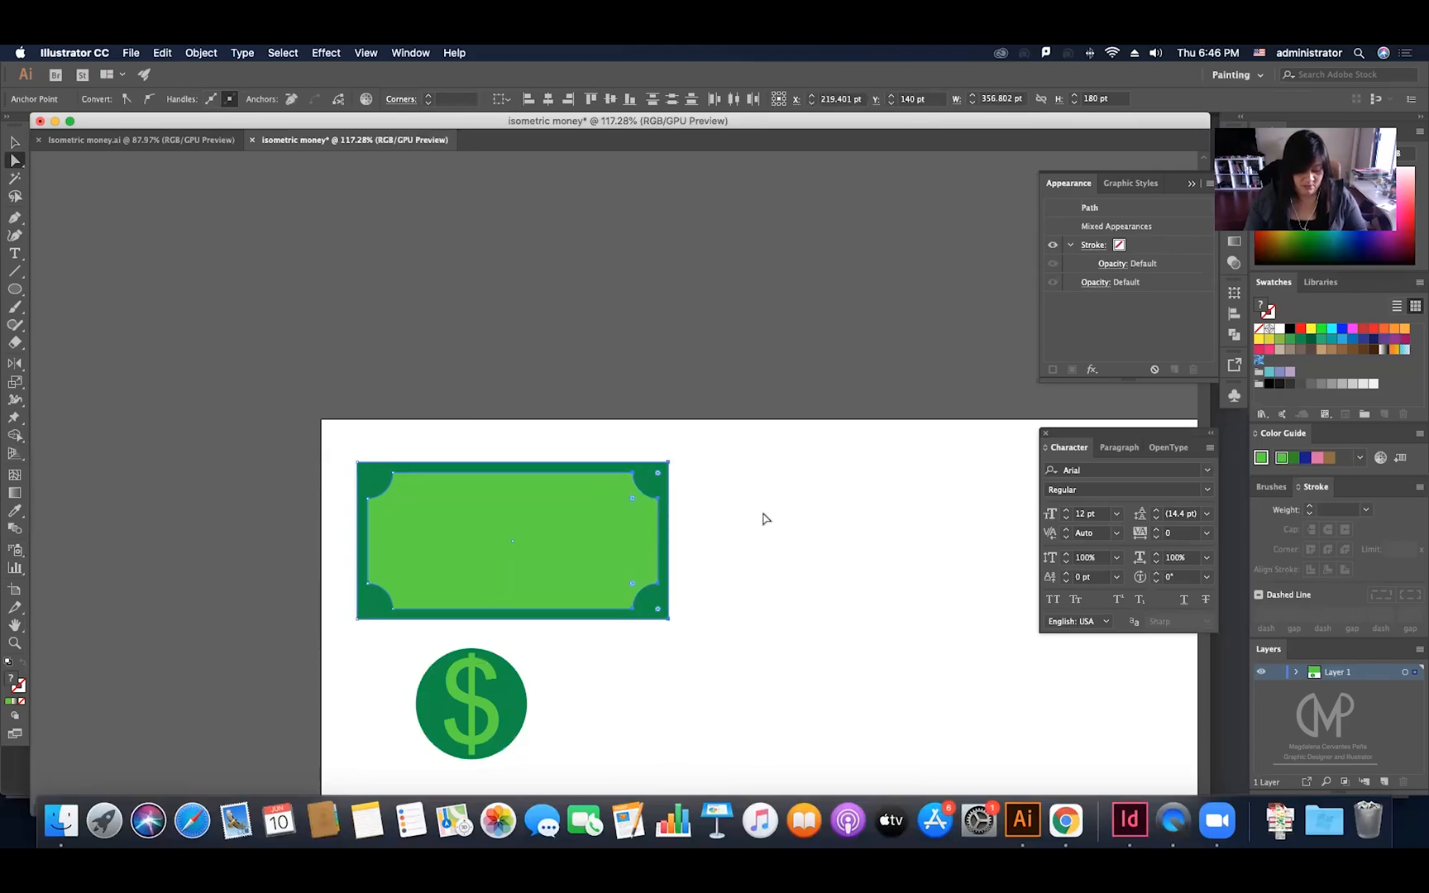
Step: Move the circle and dollar sign back to the centre of the shortened banknote
{"action": "key", "text": "v"}
{"action": "left_click_drag", "start_coordinate": [547, 654], "coordinate": [324, 773]}
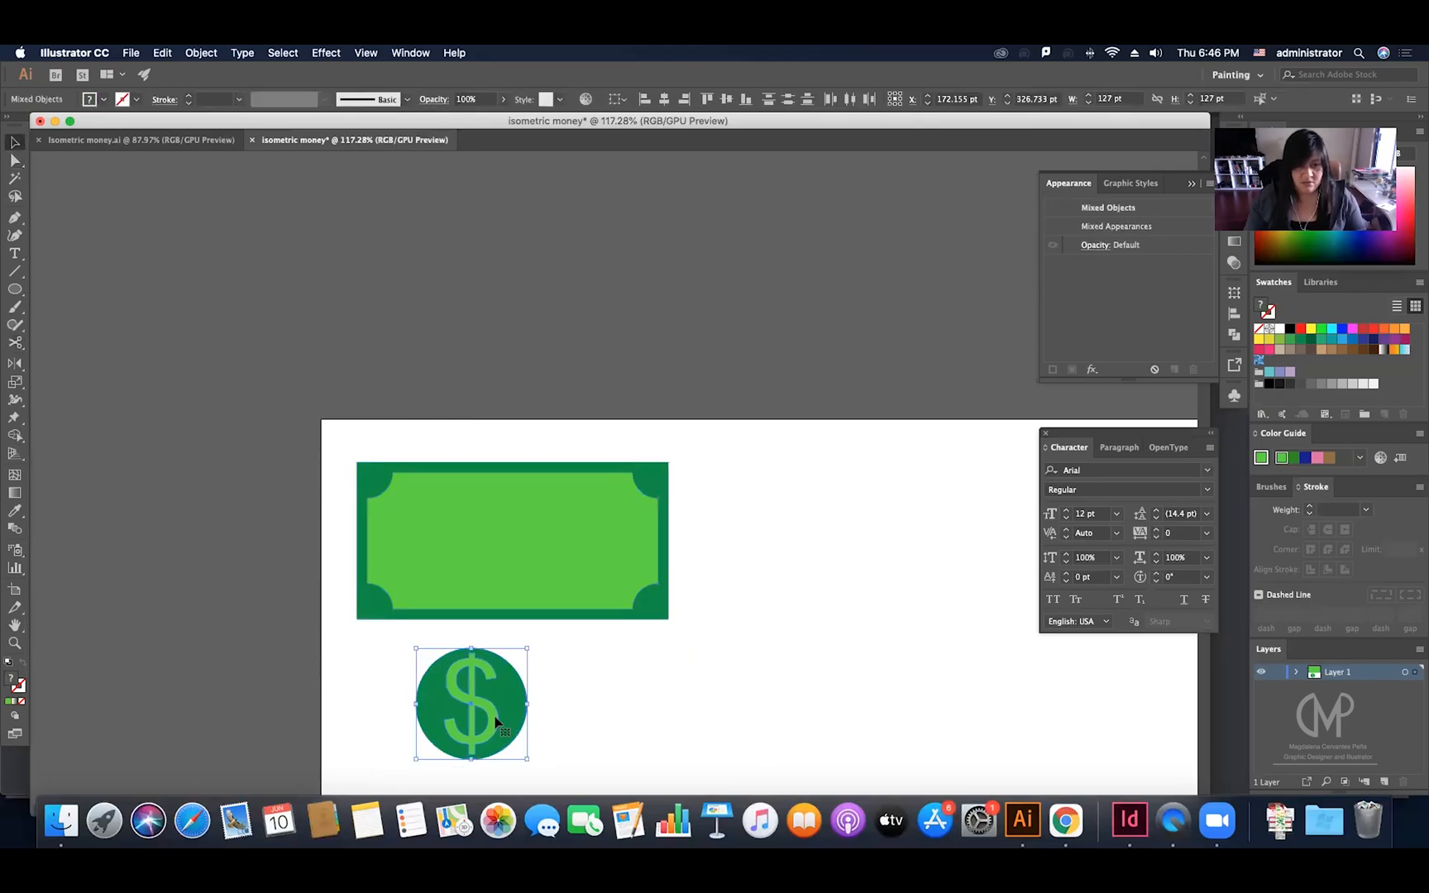
{"action": "left_click_drag", "start_coordinate": [484, 711], "coordinate": [535, 563]}
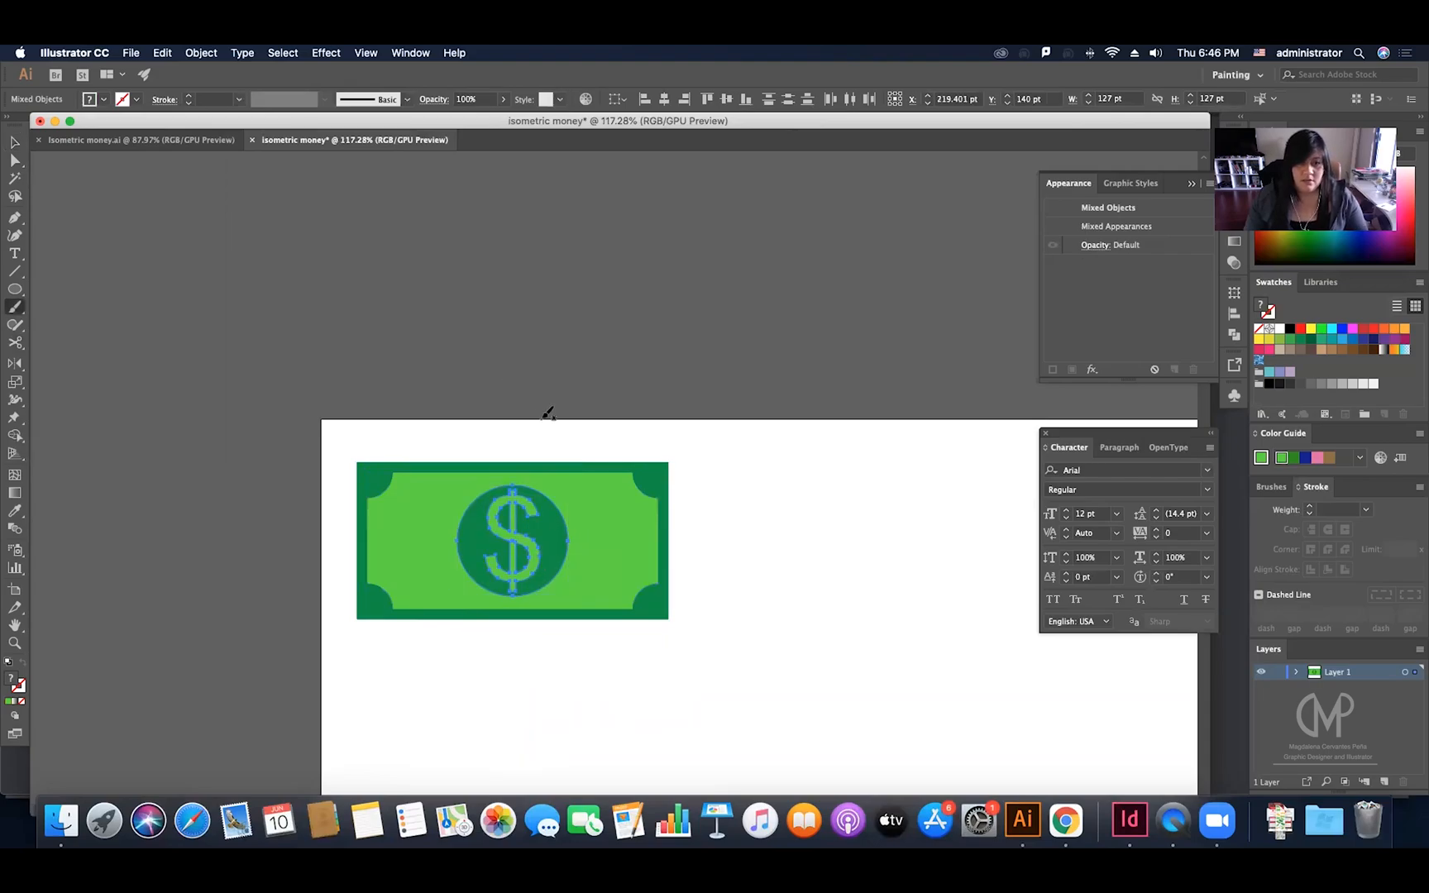
{"action": "left_click", "coordinate": [600, 451]}
{"action": "key", "text": "a"}
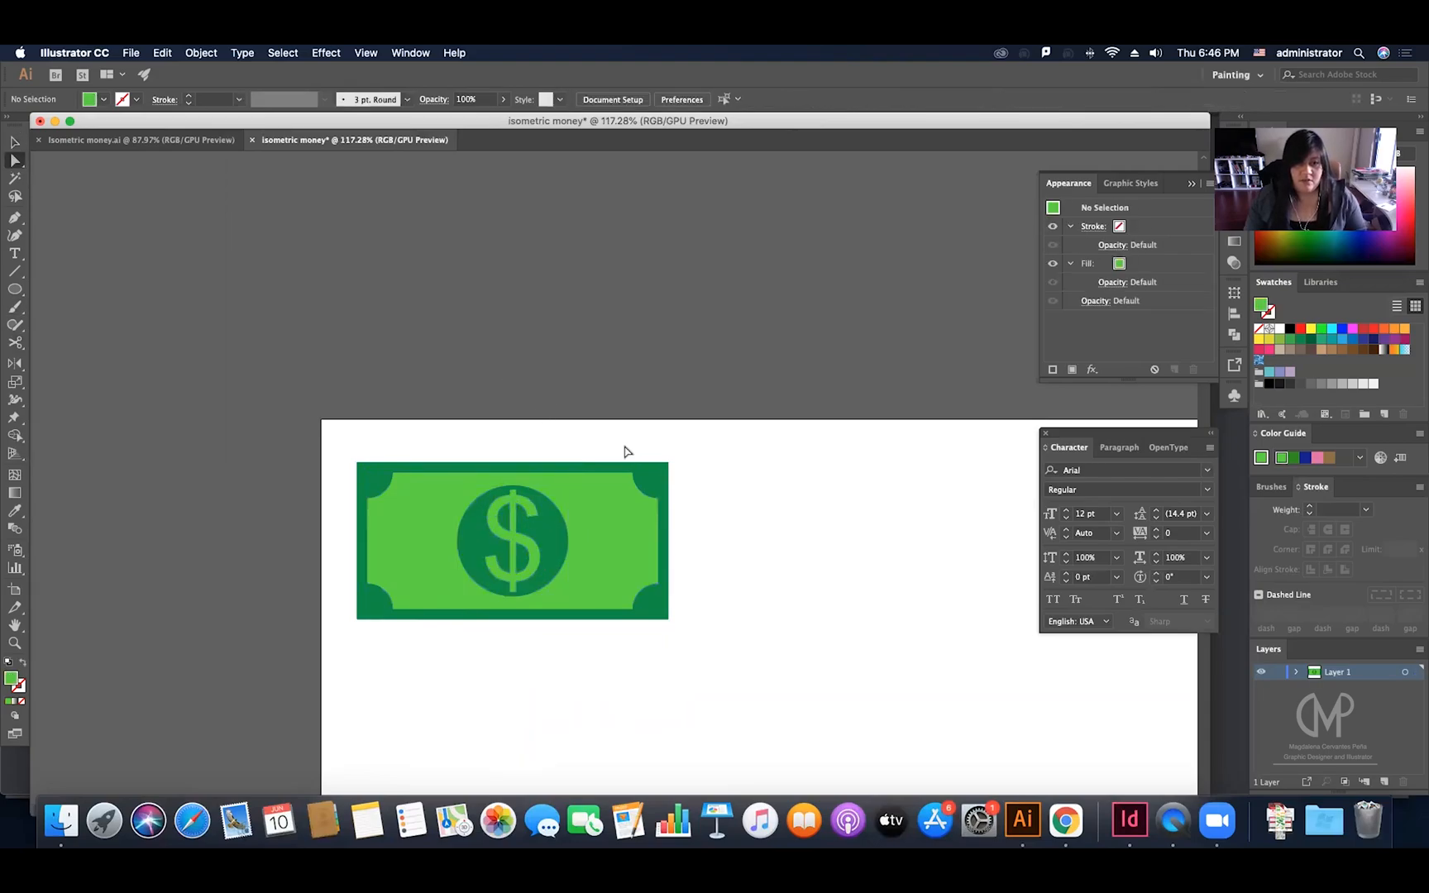
Step: Widen both banknote shapes from the right end to an overall width of about 377 pt
{"action": "left_click", "coordinate": [669, 620]}
{"action": "left_click_drag", "start_coordinate": [670, 622], "coordinate": [689, 622]}
{"action": "key", "text": "v"}
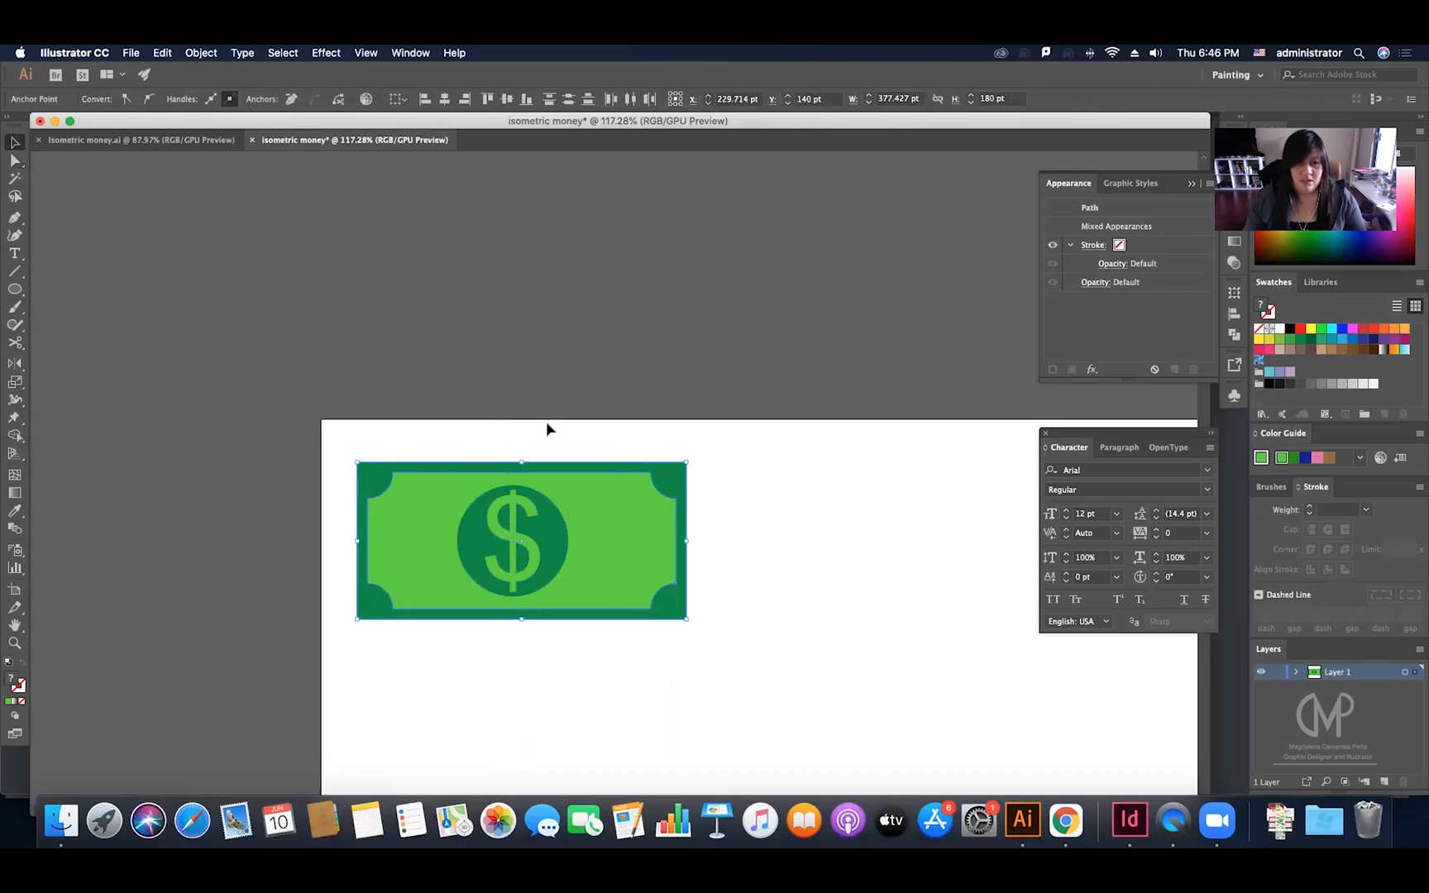
{"action": "left_click", "coordinate": [546, 428]}
{"action": "left_click", "coordinate": [484, 529]}
{"action": "left_click", "coordinate": [530, 441]}
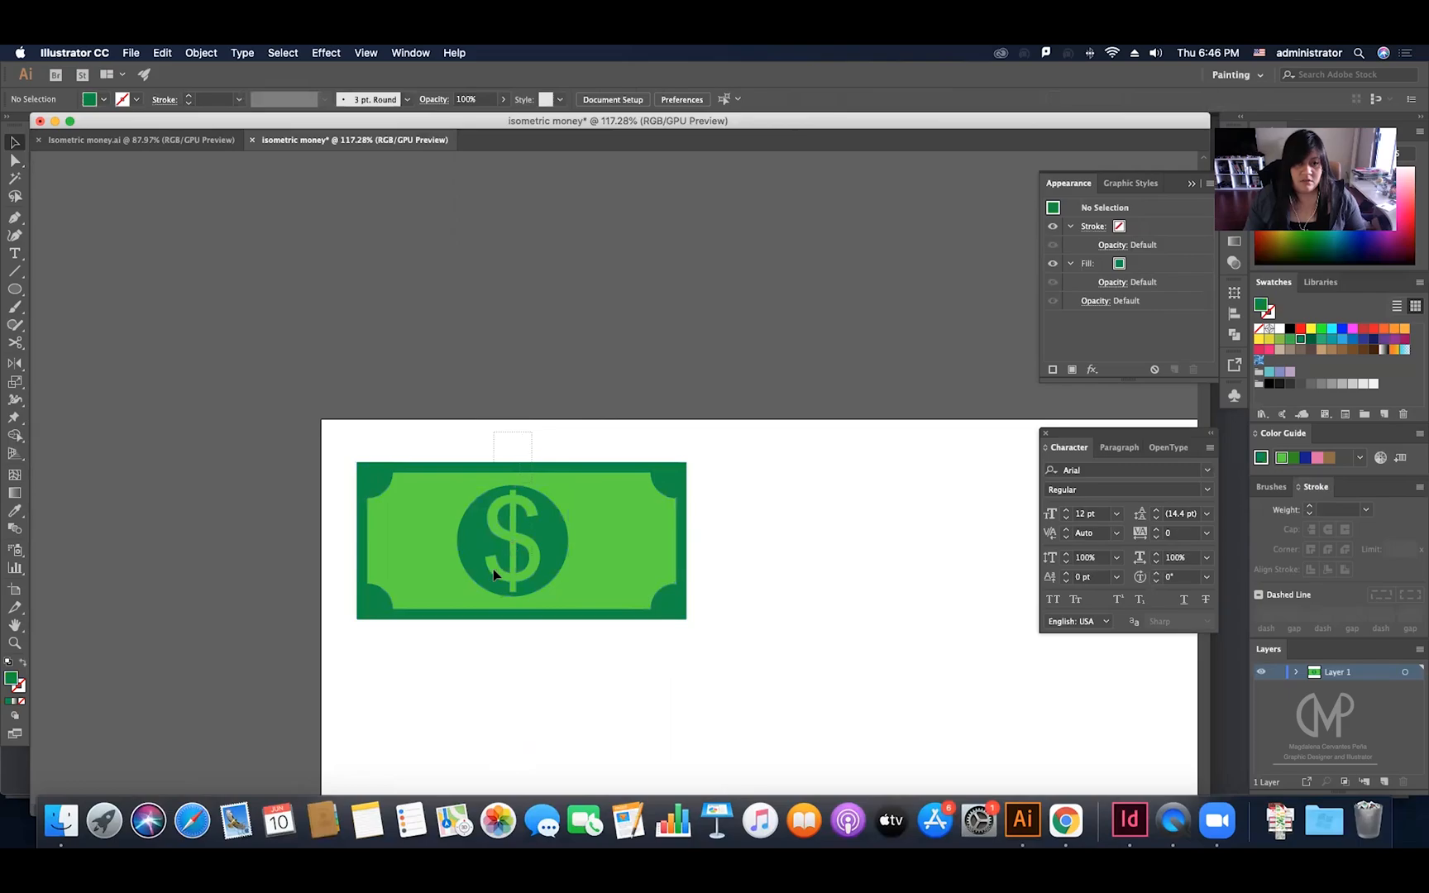
Step: Align the banknote shapes, circle and dollar sign on their common horizontal centre
{"action": "key", "text": "super+a"}
{"action": "left_click_drag", "start_coordinate": [704, 412], "coordinate": [484, 595]}
{"action": "left_click", "coordinate": [1234, 314]}
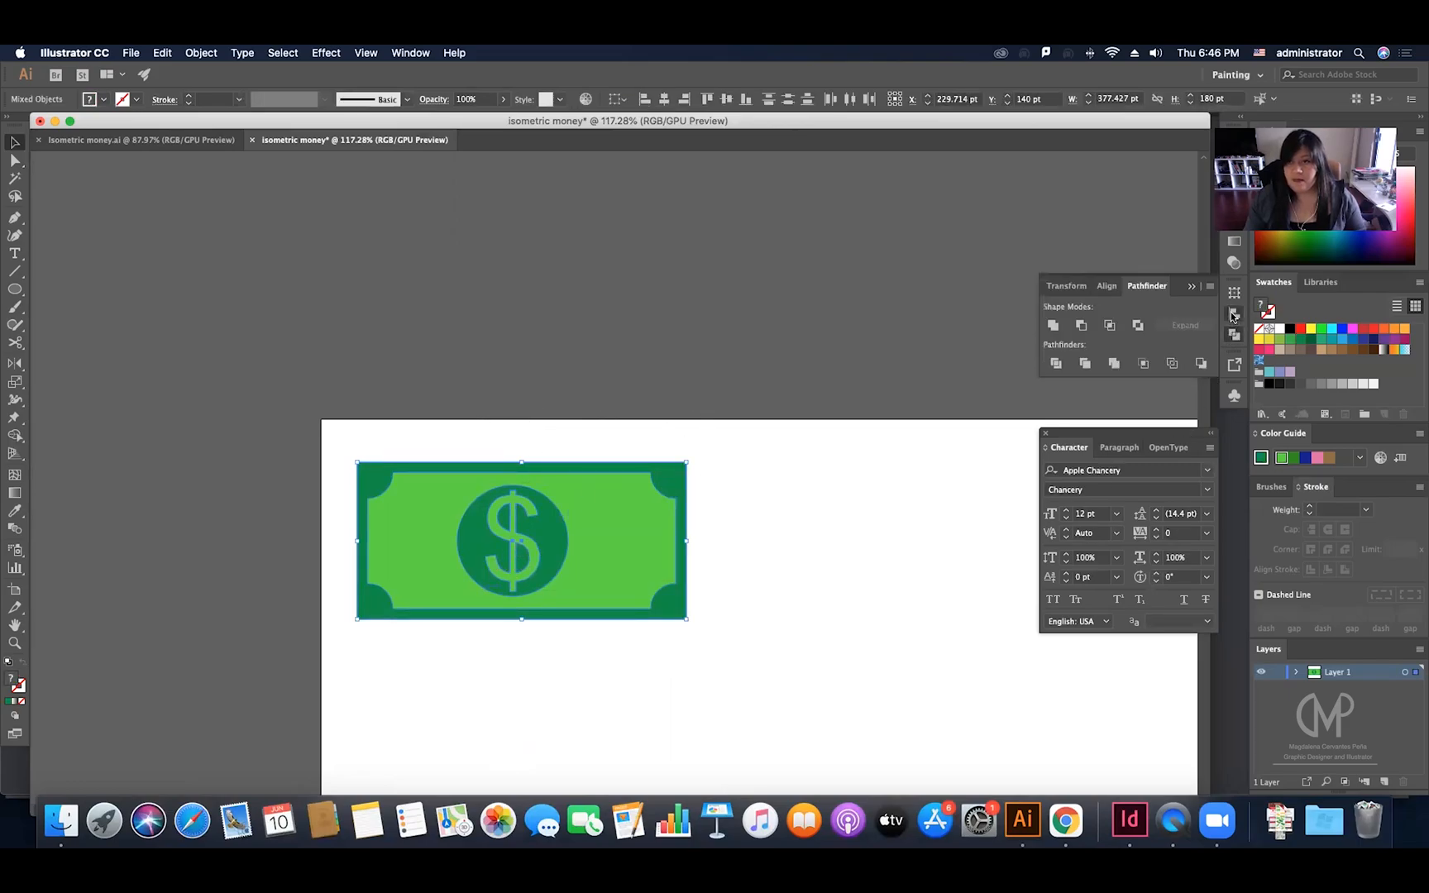
{"action": "left_click", "coordinate": [1080, 325]}
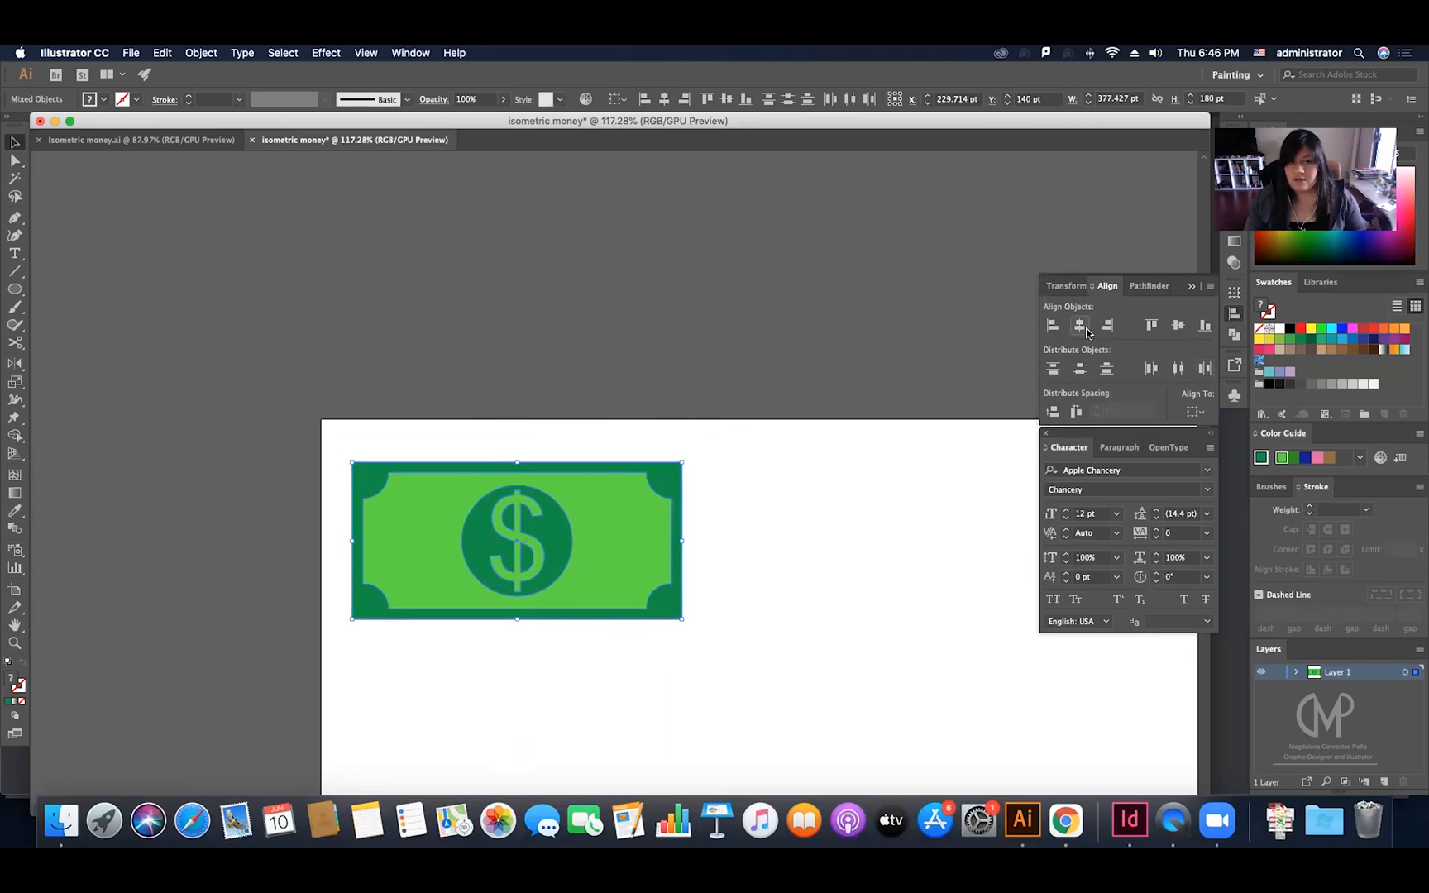
{"action": "left_click", "coordinate": [695, 444]}
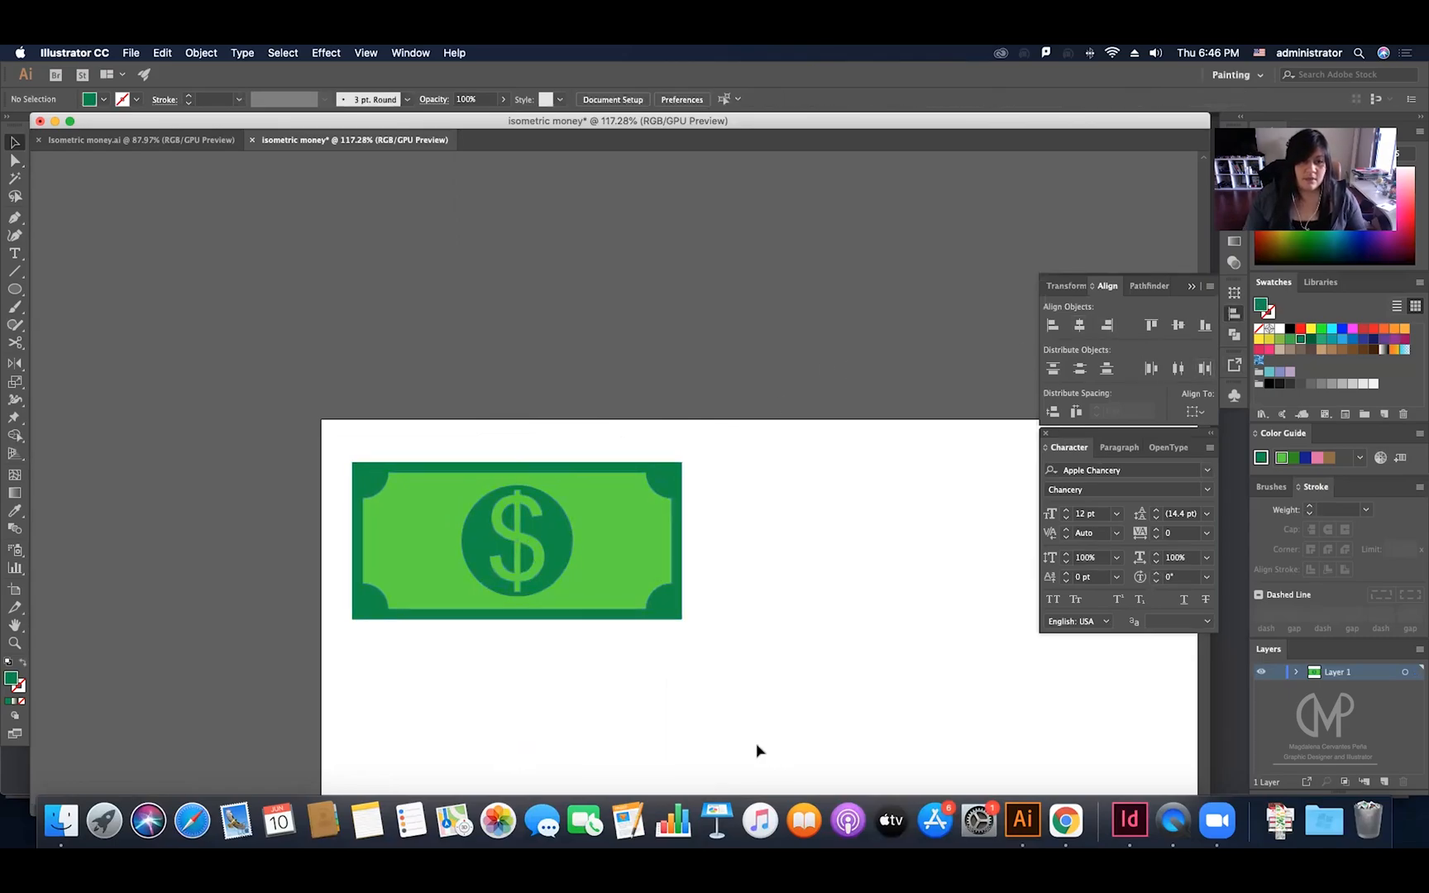
Step: Dock the floating Character panel with the collapsed ones and display the Symbols panel
{"action": "scroll", "coordinate": [757, 750], "scroll_direction": "down", "scroll_amount": 3}
{"action": "scroll", "coordinate": [757, 750], "scroll_direction": "right", "scroll_amount": 3}
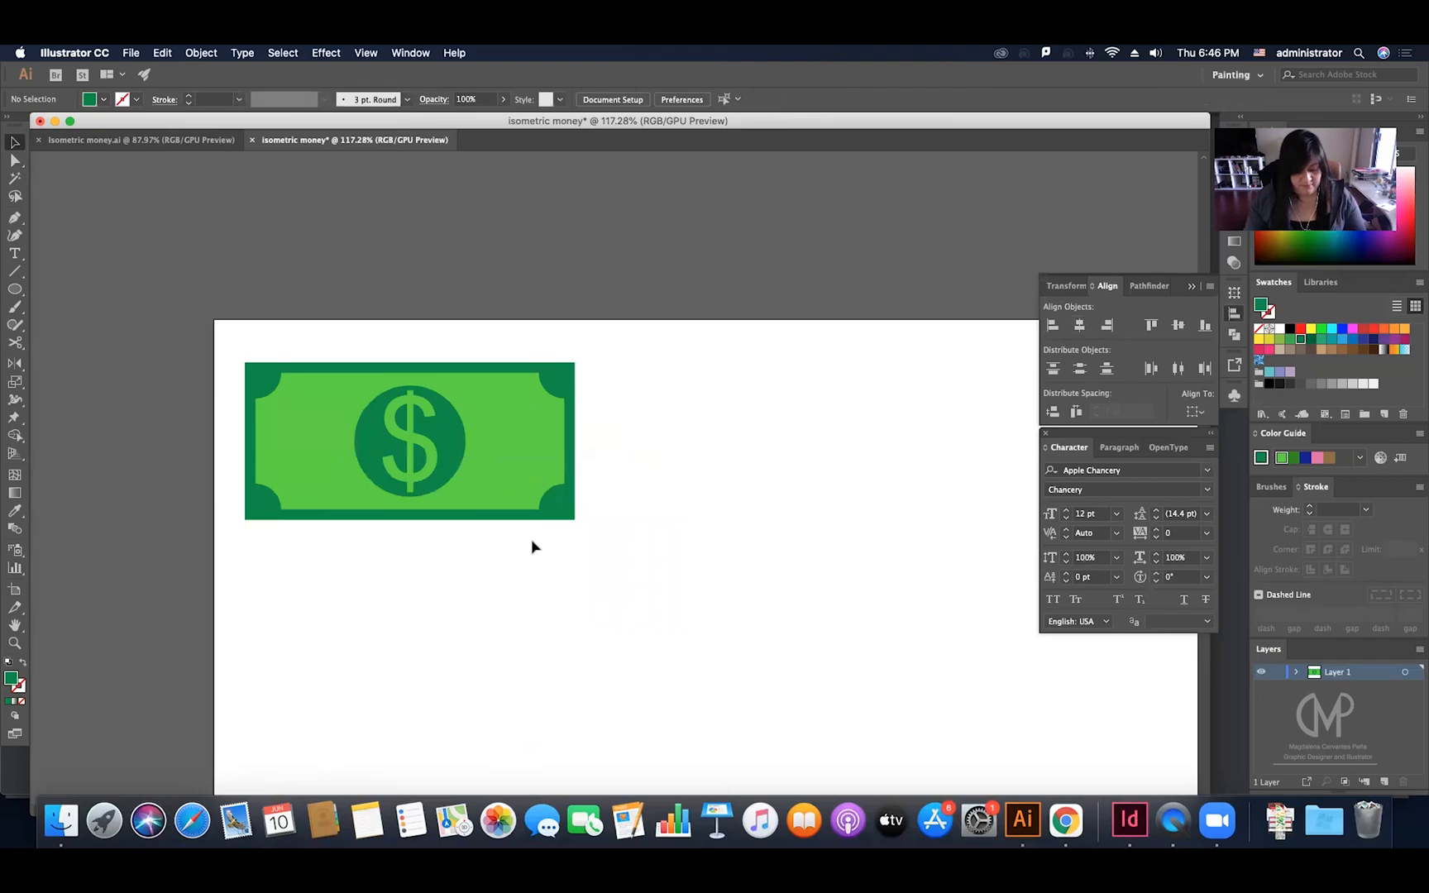
{"action": "scroll", "coordinate": [583, 533], "scroll_direction": "right", "scroll_amount": 1}
{"action": "key", "text": "z"}
{"action": "left_click_drag", "start_coordinate": [597, 521], "coordinate": [449, 598]}
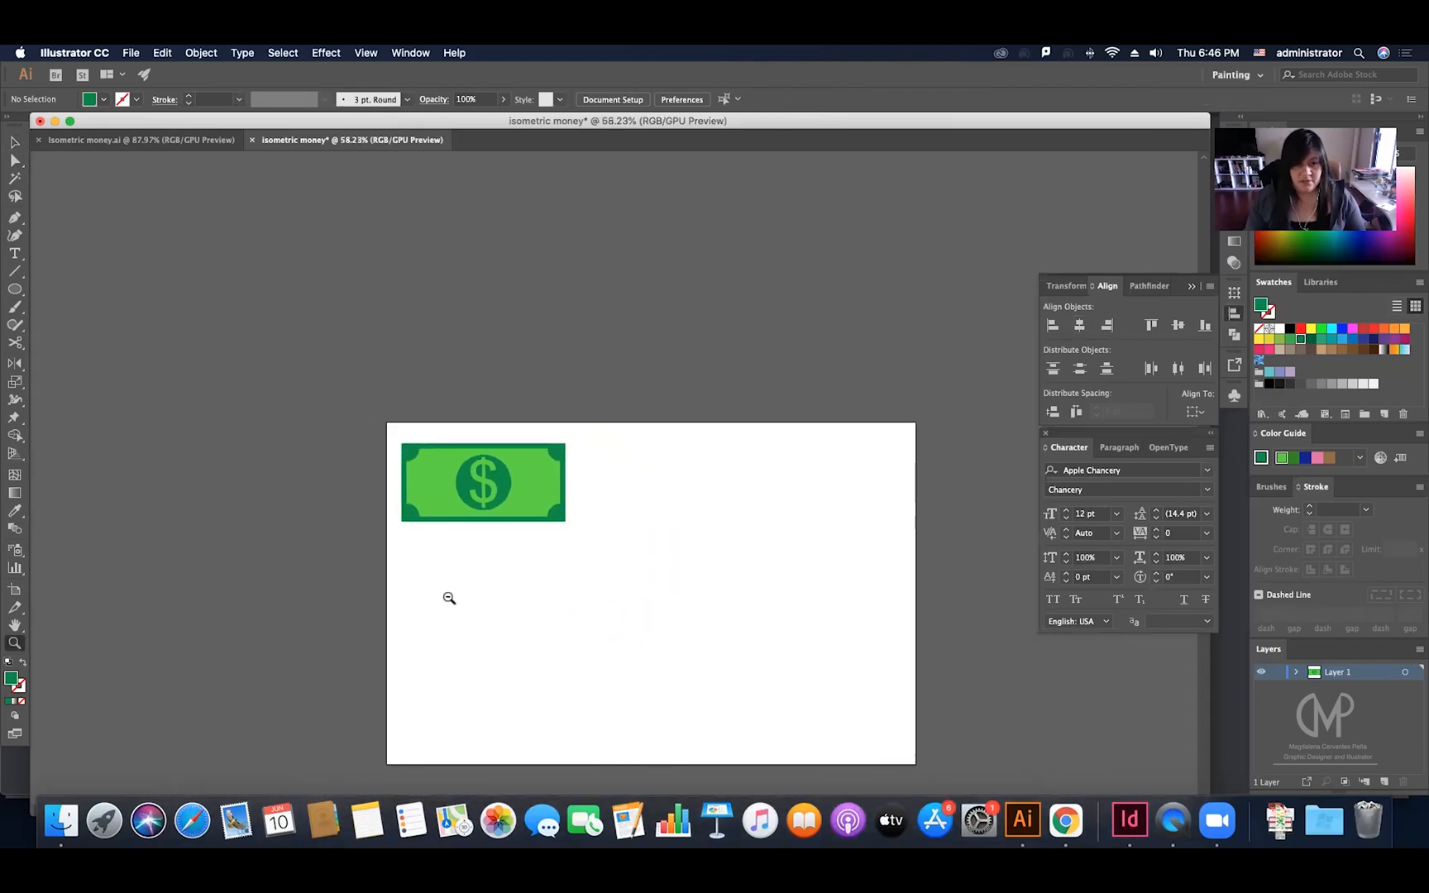
{"action": "left_click_drag", "start_coordinate": [357, 406], "coordinate": [428, 434]}
{"action": "scroll", "coordinate": [419, 430], "scroll_direction": "right", "scroll_amount": 4}
{"action": "scroll", "coordinate": [419, 430], "scroll_direction": "down", "scroll_amount": 3}
{"action": "key", "text": "v"}
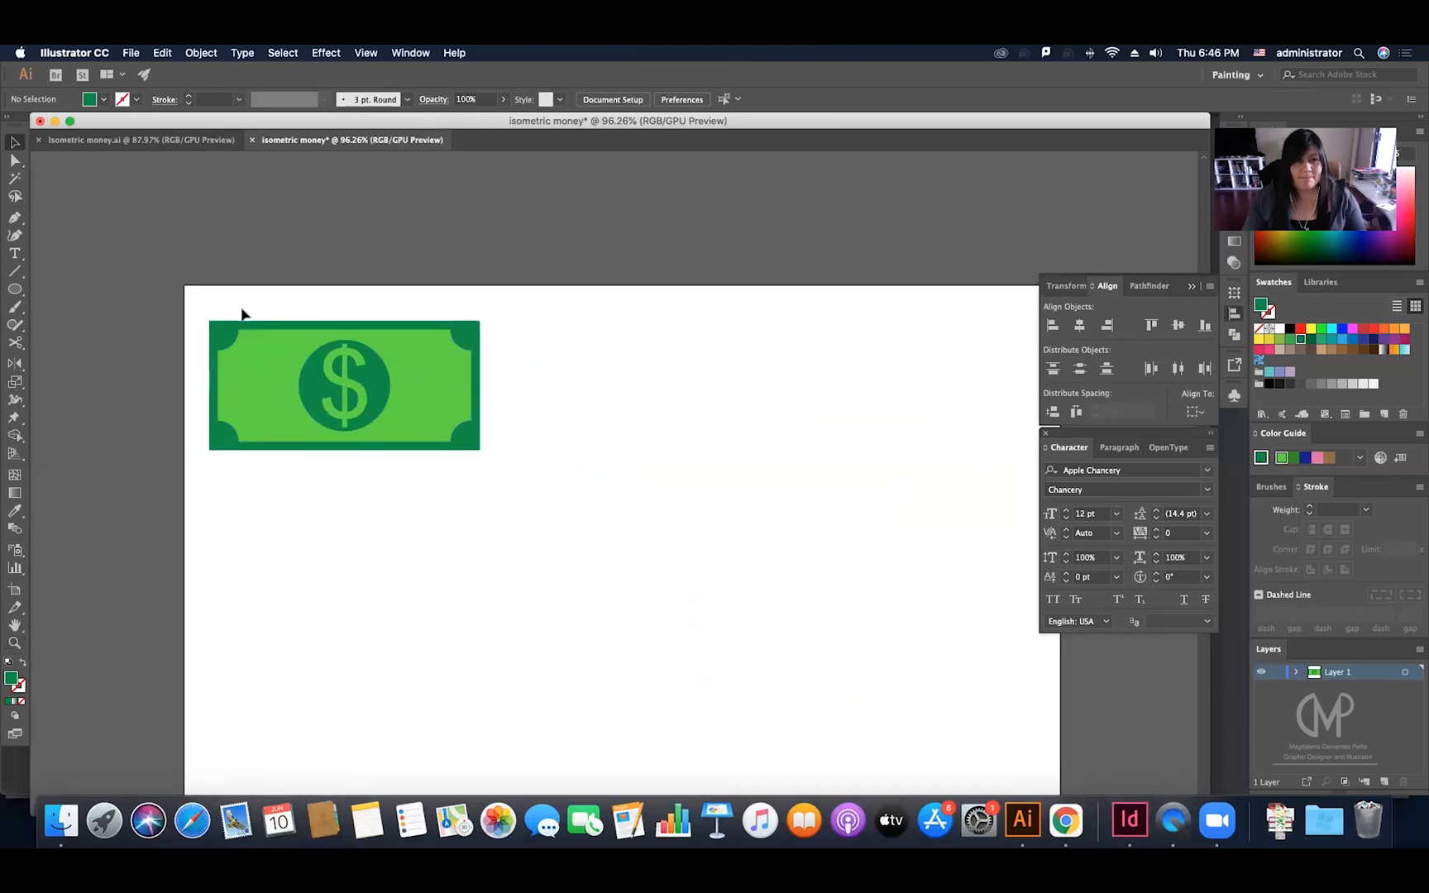
{"action": "left_click_drag", "start_coordinate": [179, 294], "coordinate": [472, 455]}
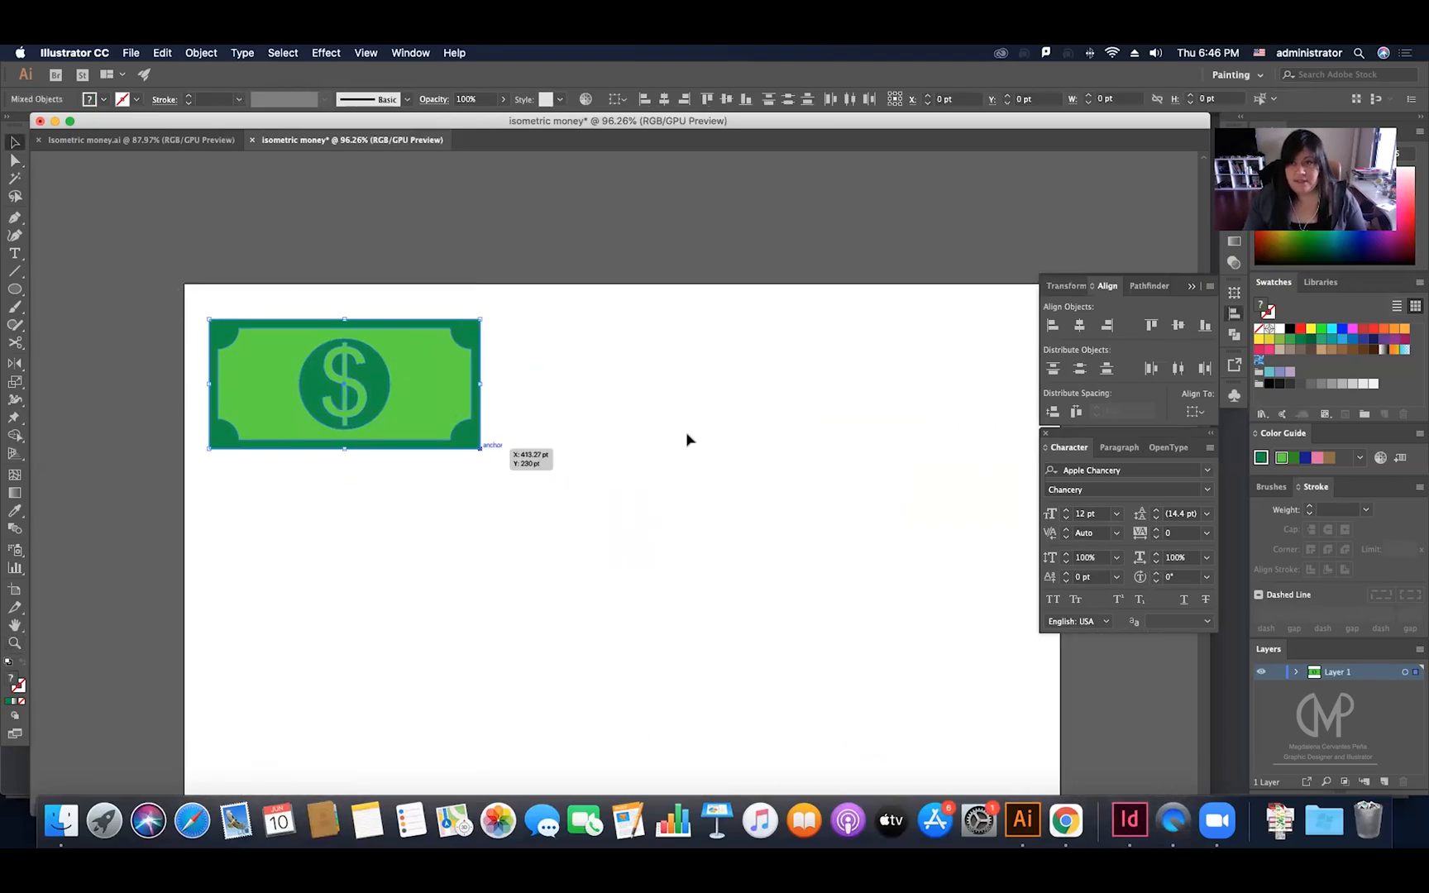
{"action": "left_click", "coordinate": [1194, 286]}
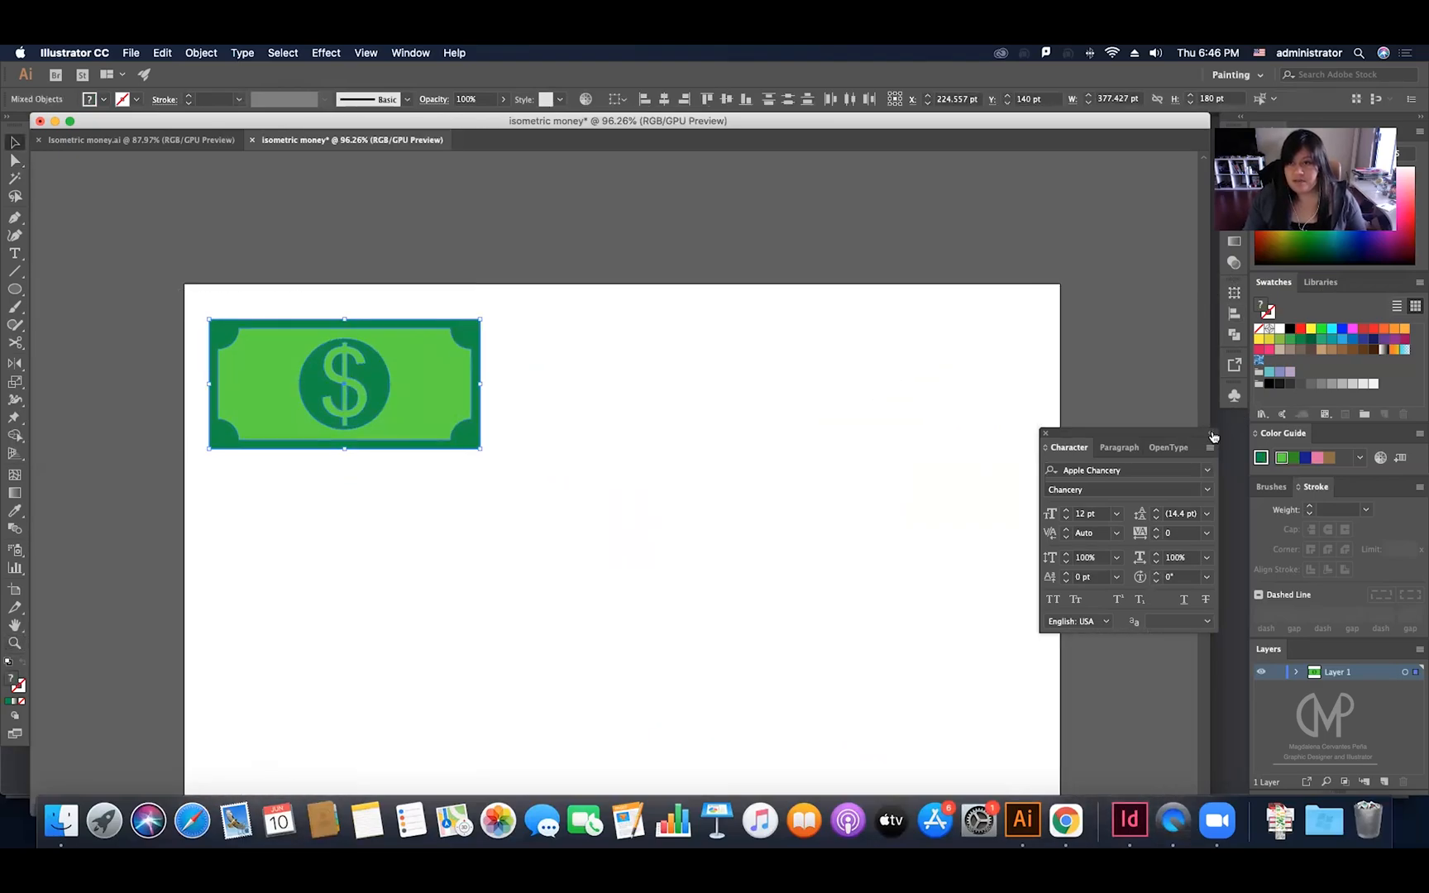
{"action": "left_click", "coordinate": [1214, 435]}
{"action": "left_click_drag", "start_coordinate": [1051, 433], "coordinate": [1234, 416]}
{"action": "left_click", "coordinate": [1236, 397]}
{"action": "left_click", "coordinate": [1241, 399]}
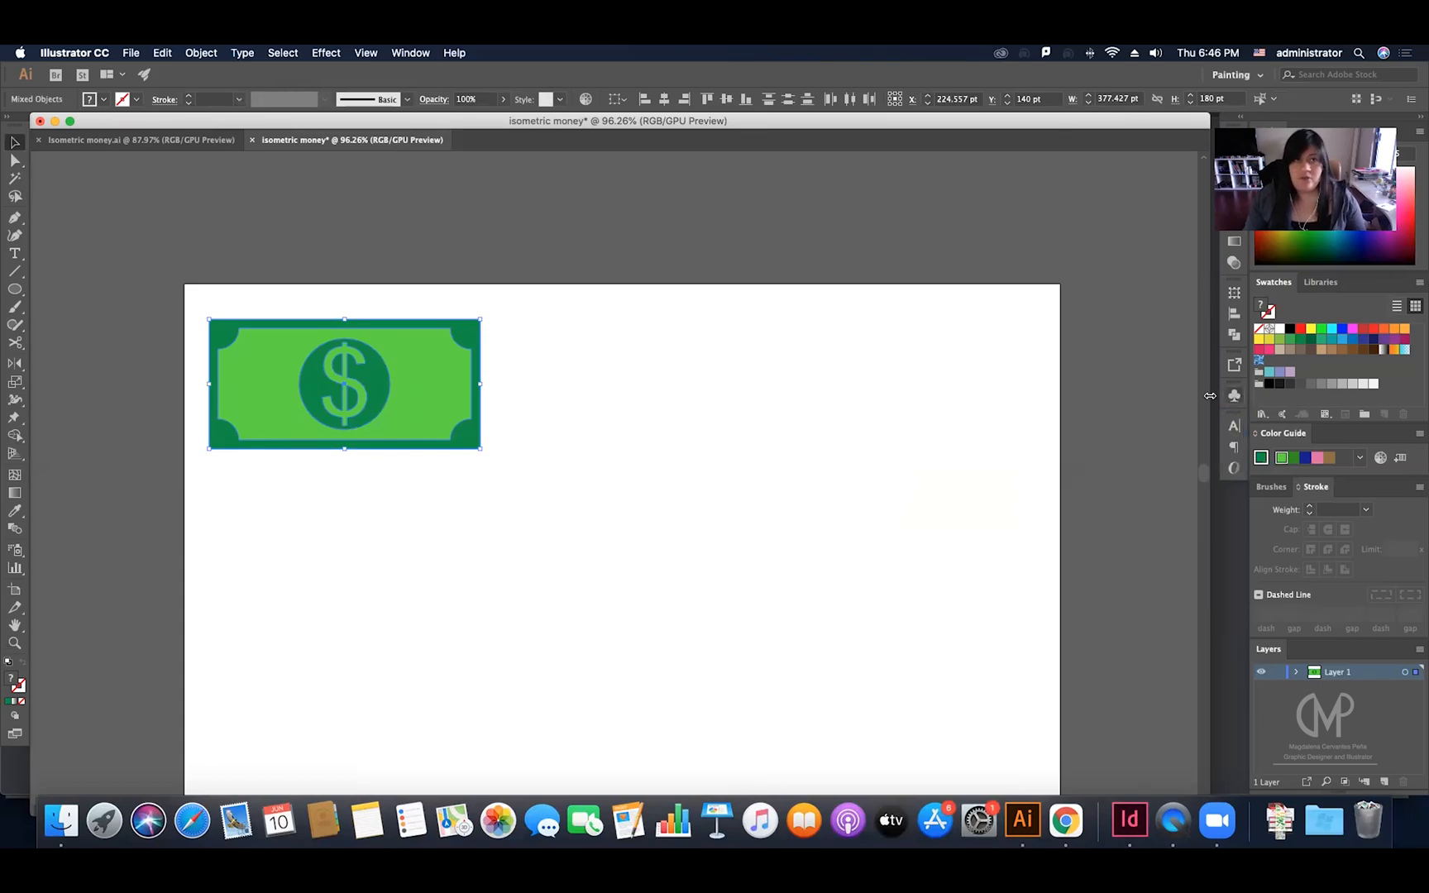
{"action": "left_click", "coordinate": [420, 53]}
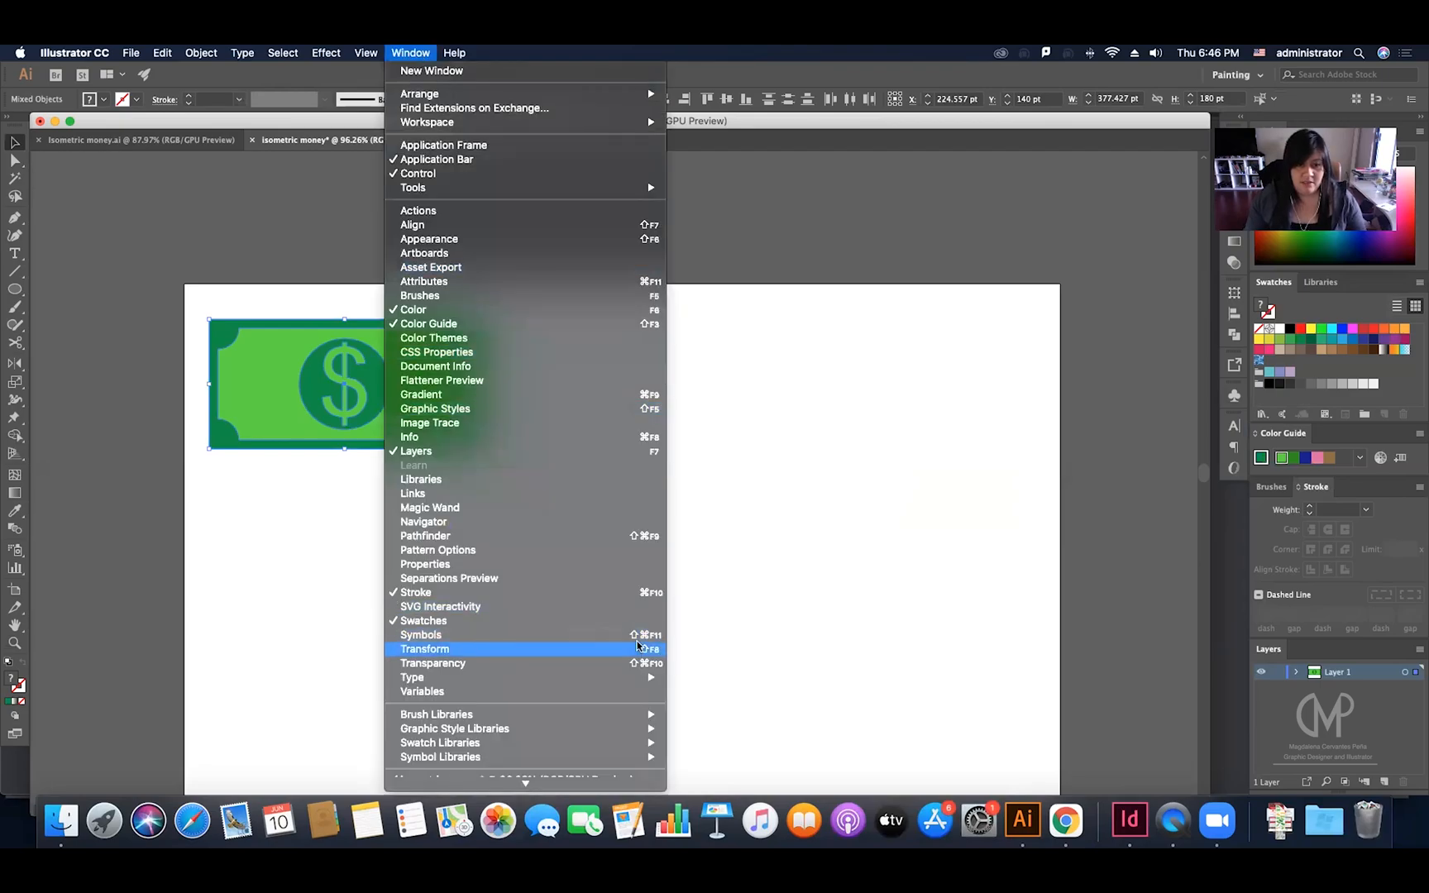
{"action": "left_click", "coordinate": [582, 636]}
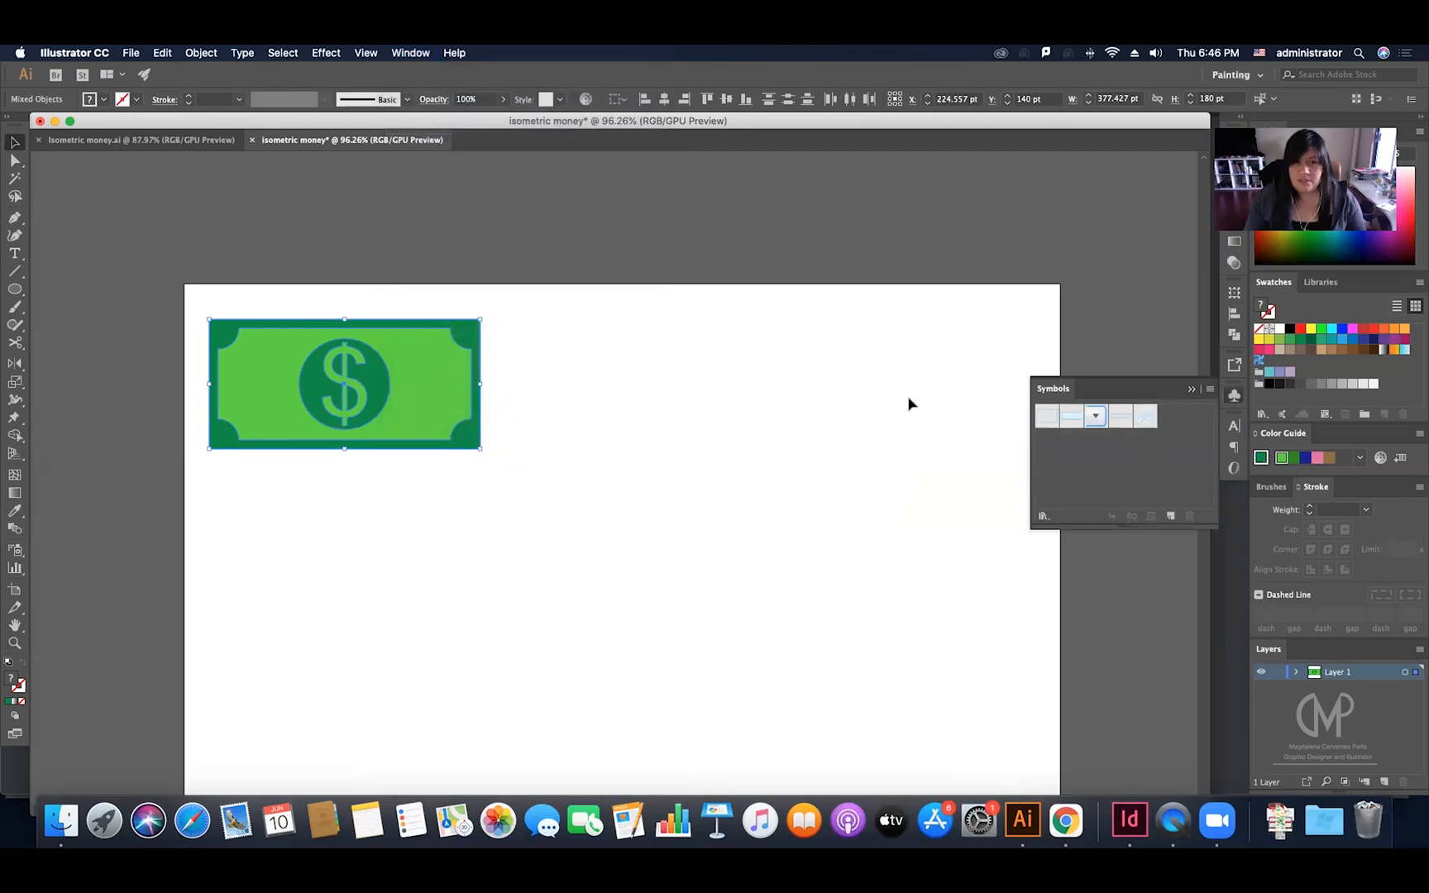
Step: Duplicate the banknote's dark green base rectangle to the right of the banknote, level with it
{"action": "left_click", "coordinate": [547, 547]}
{"action": "left_click", "coordinate": [479, 438]}
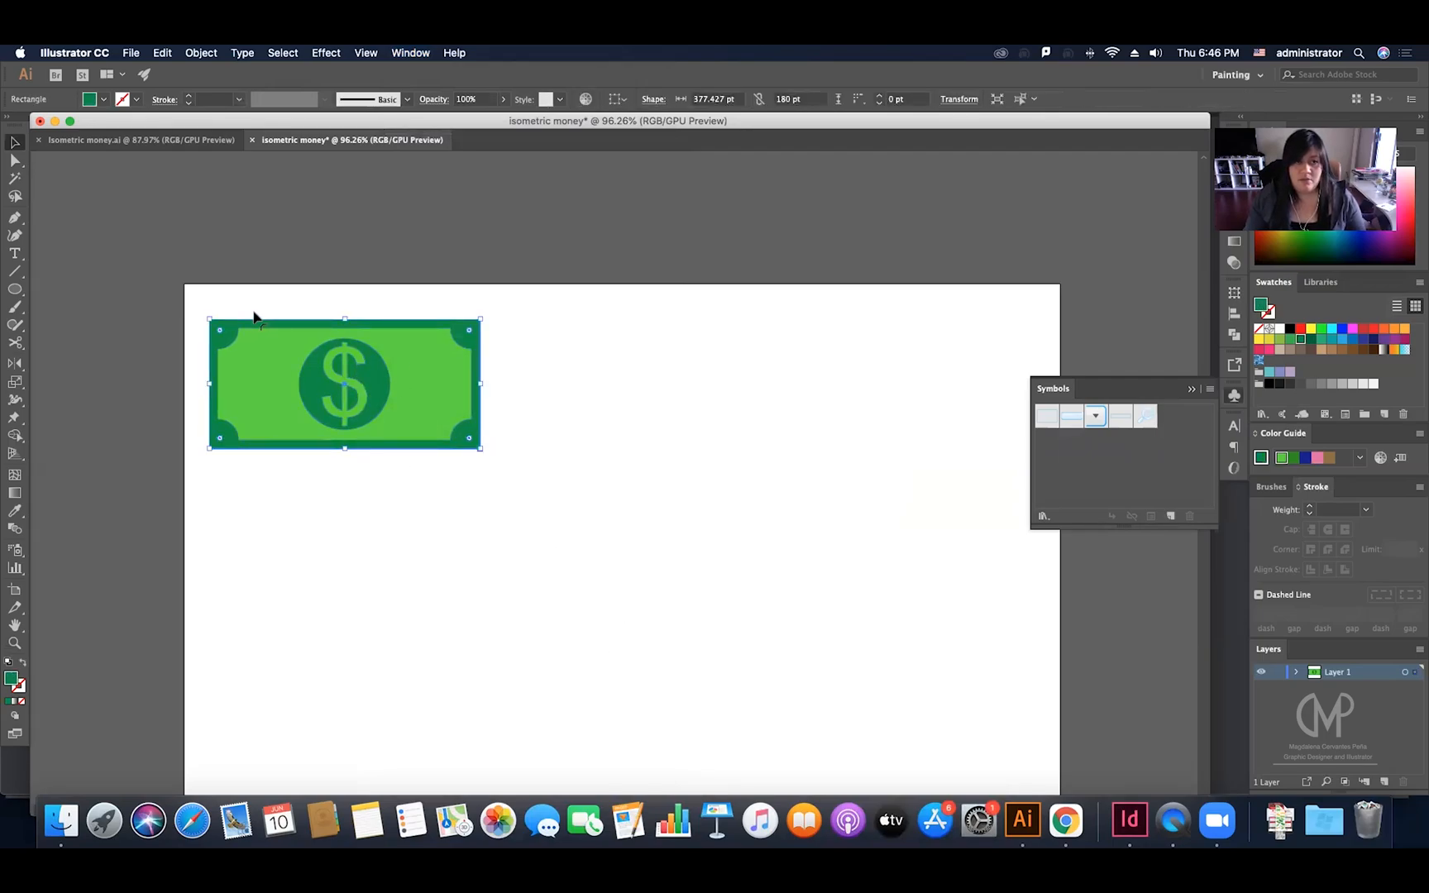
{"action": "left_click", "coordinate": [512, 398]}
{"action": "left_click_drag", "start_coordinate": [478, 447], "coordinate": [819, 441]}
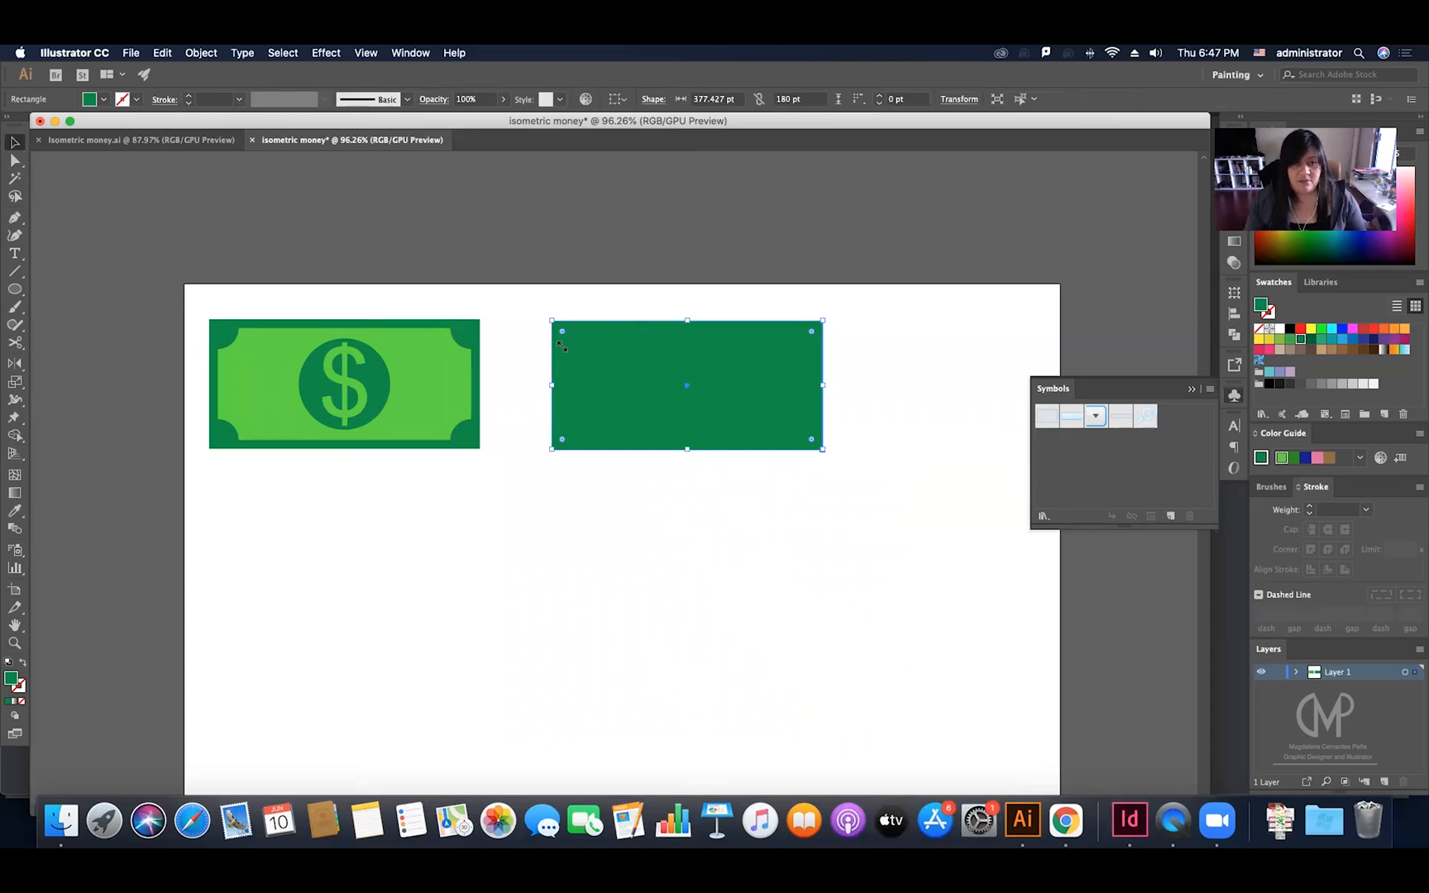
Step: Place a copy of the whole banknote above the artboard, centred at about X 221 pt, Y -133 pt
{"action": "left_click", "coordinate": [498, 331]}
{"action": "mouse_move", "coordinate": [500, 301]}
{"action": "left_mouse_down"}
{"action": "mouse_move", "coordinate": [328, 457]}
{"action": "mouse_move", "coordinate": [196, 511]}
{"action": "left_mouse_up"}
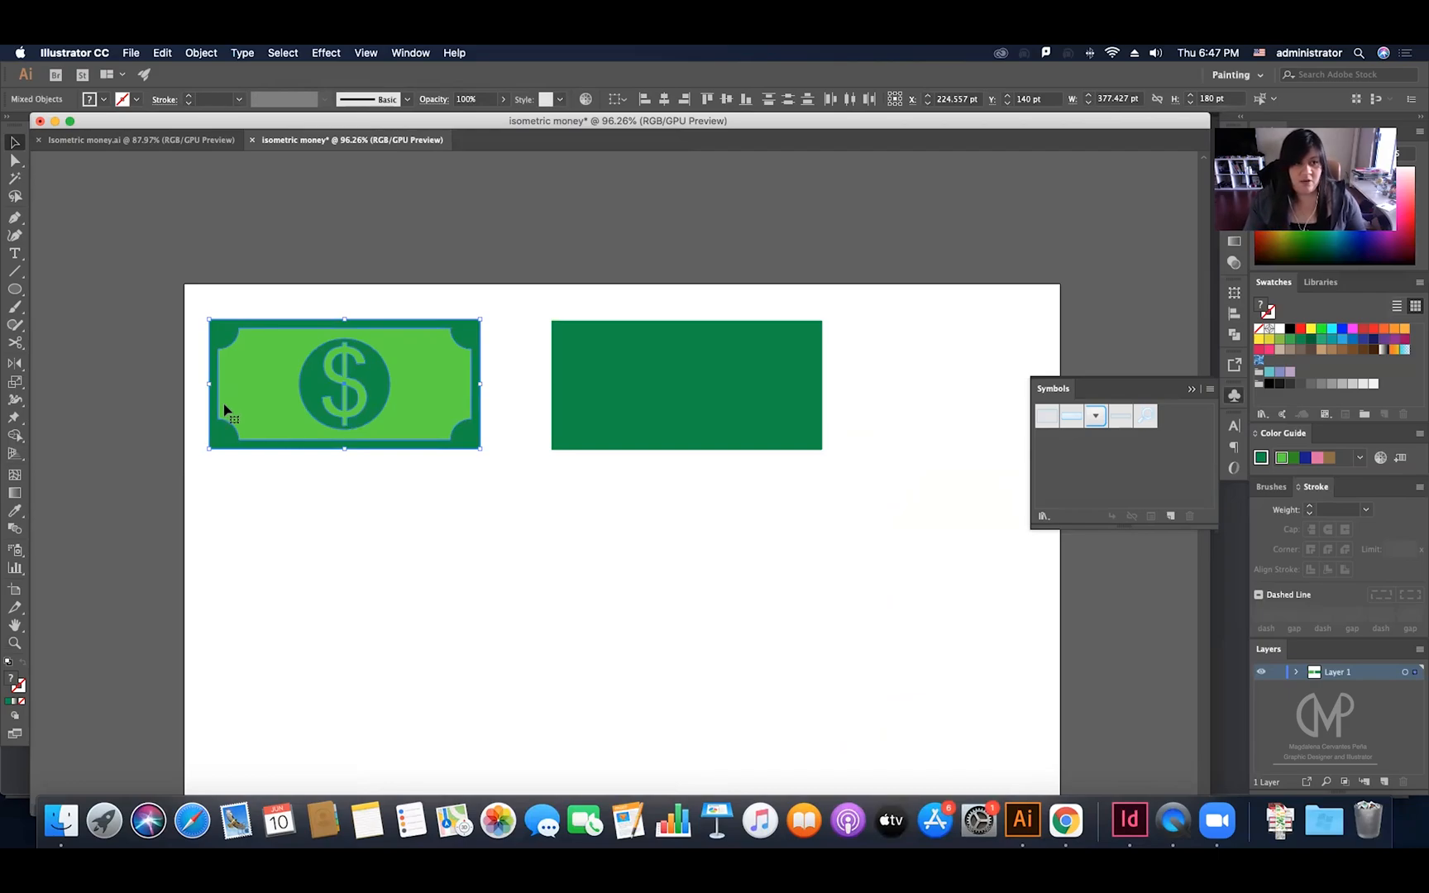
{"action": "left_click_drag", "start_coordinate": [201, 306], "coordinate": [457, 240]}
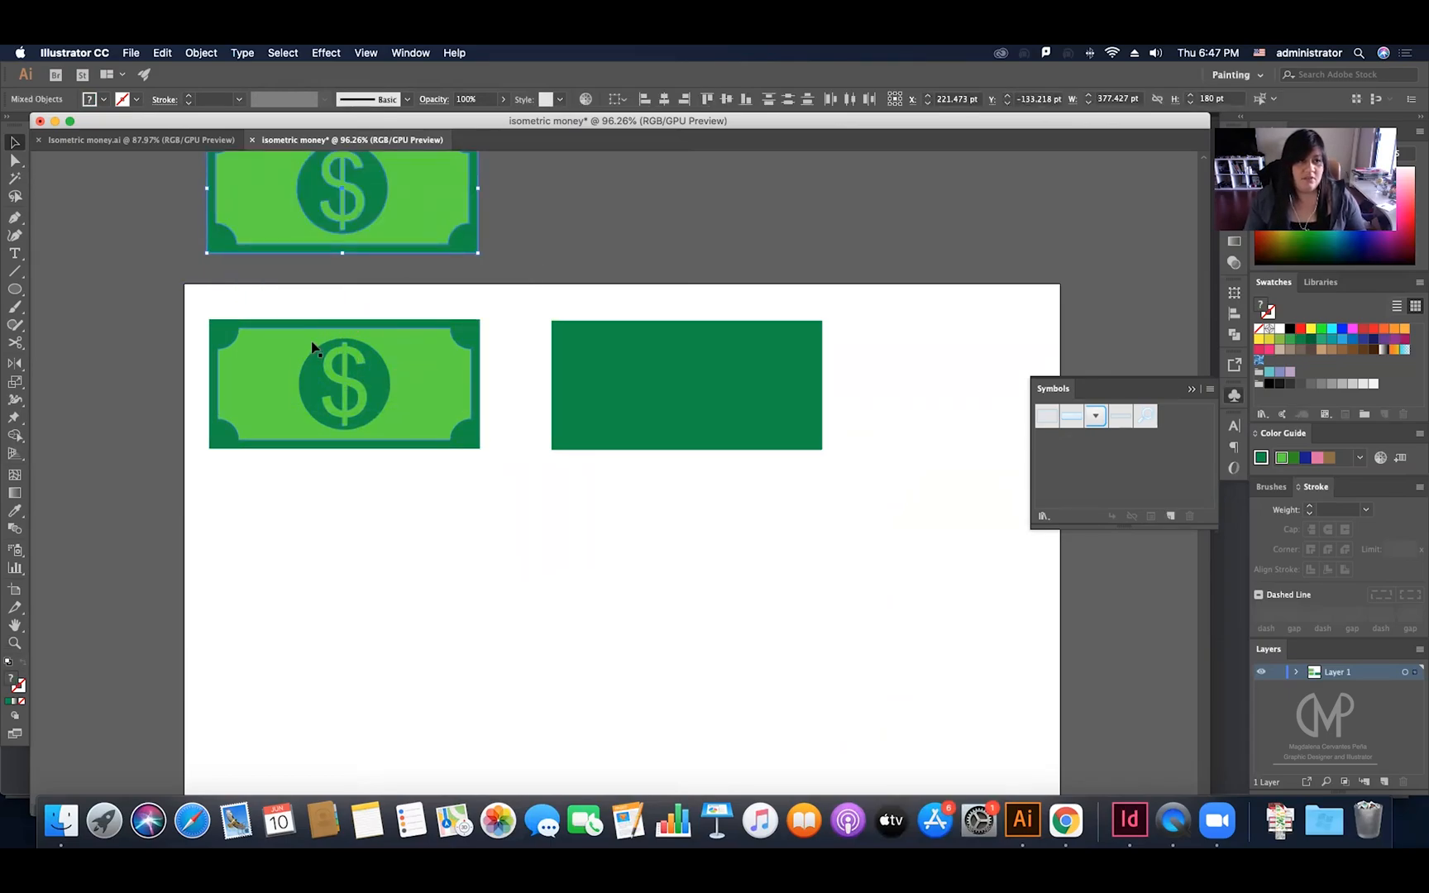
Step: Group the banknote artwork on the artboard and save it as a dynamic symbol named Billet
{"action": "left_click_drag", "start_coordinate": [208, 316], "coordinate": [474, 445]}
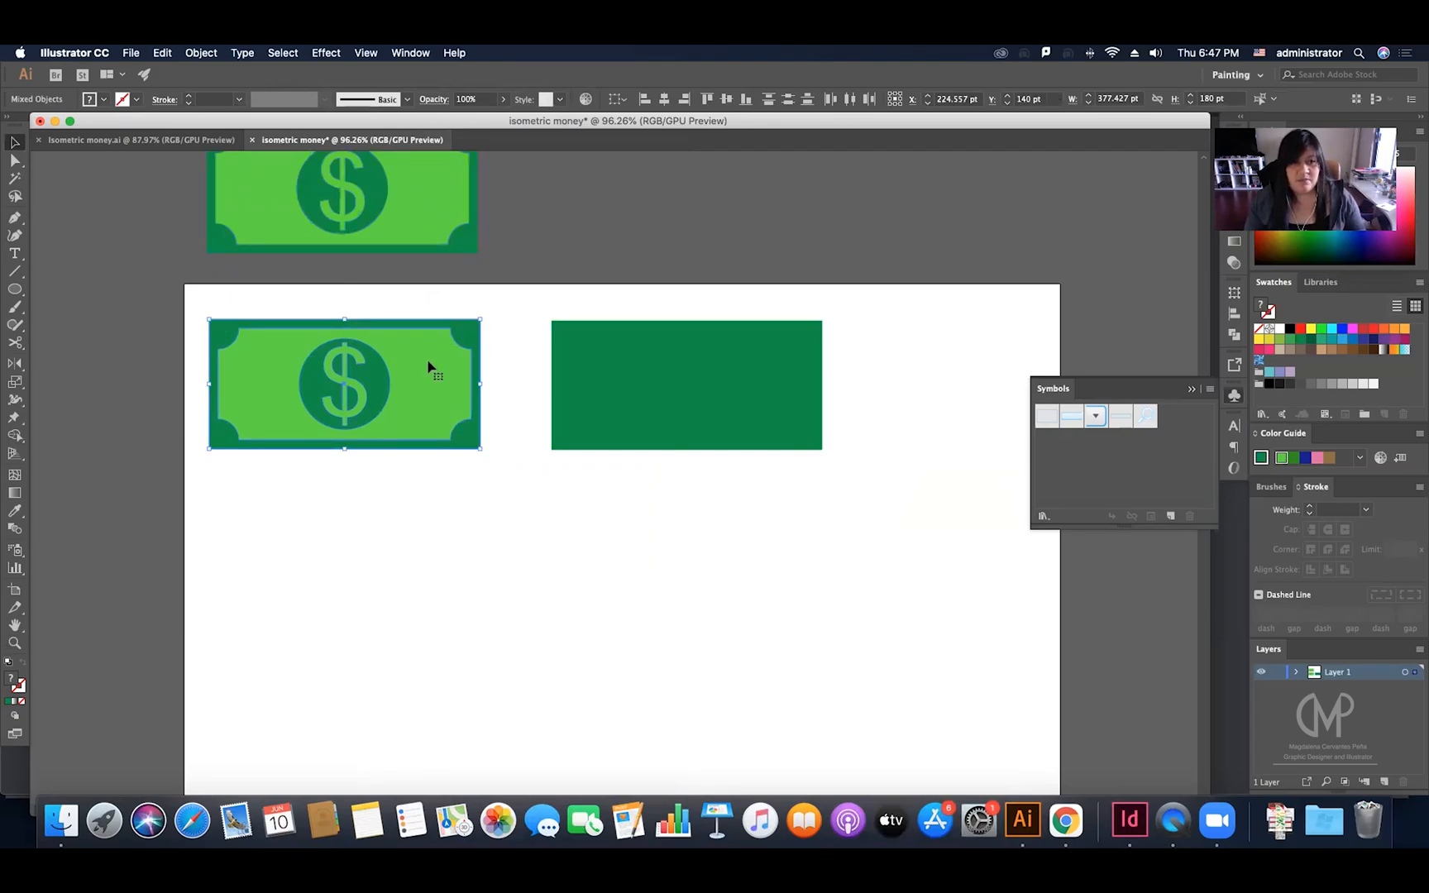
{"action": "scroll", "coordinate": [465, 432], "scroll_direction": "left", "scroll_amount": 1}
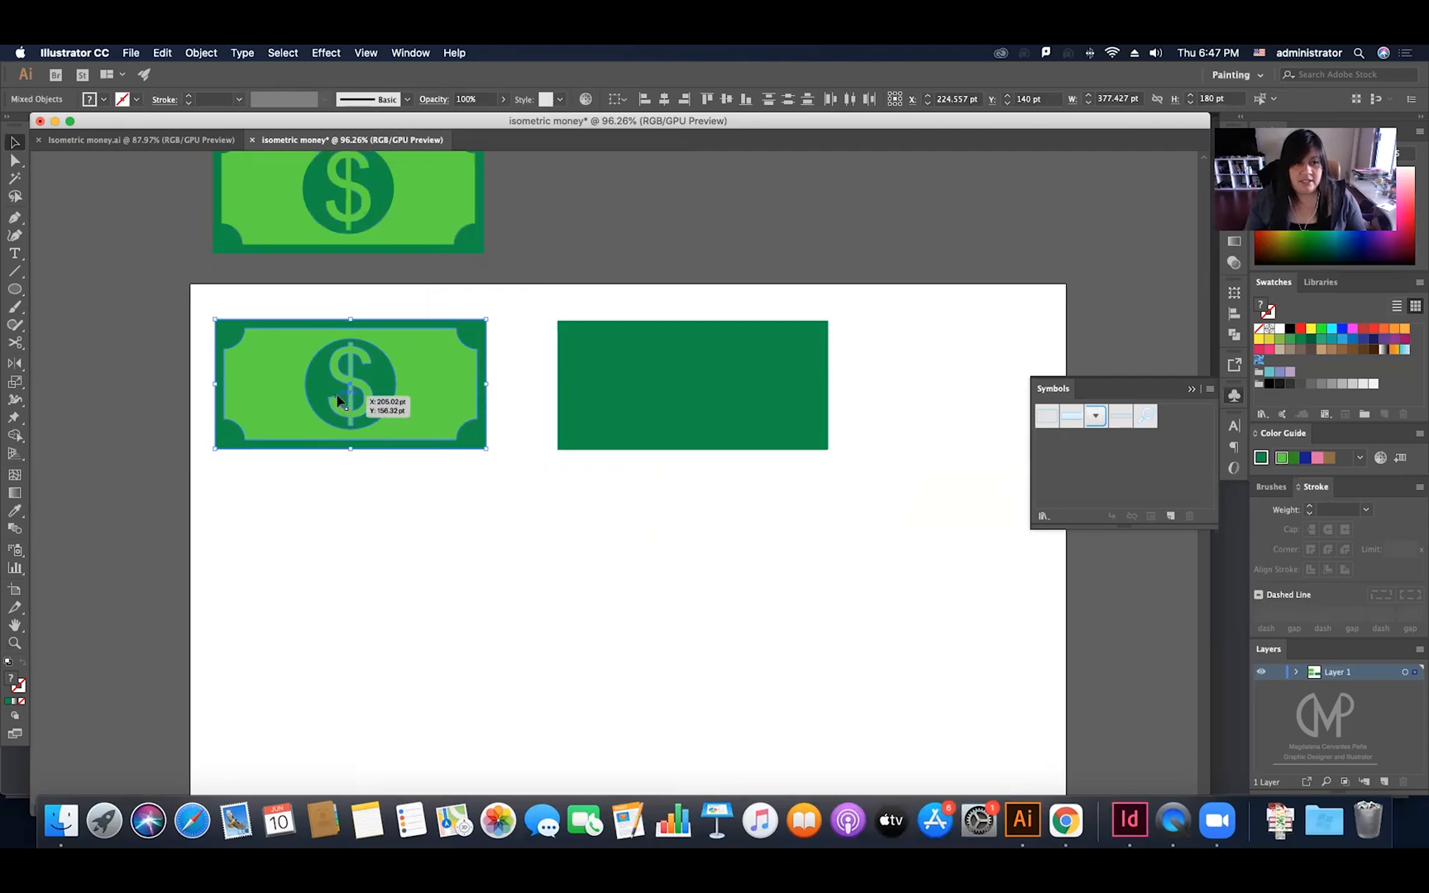
{"action": "left_click", "coordinate": [658, 401]}
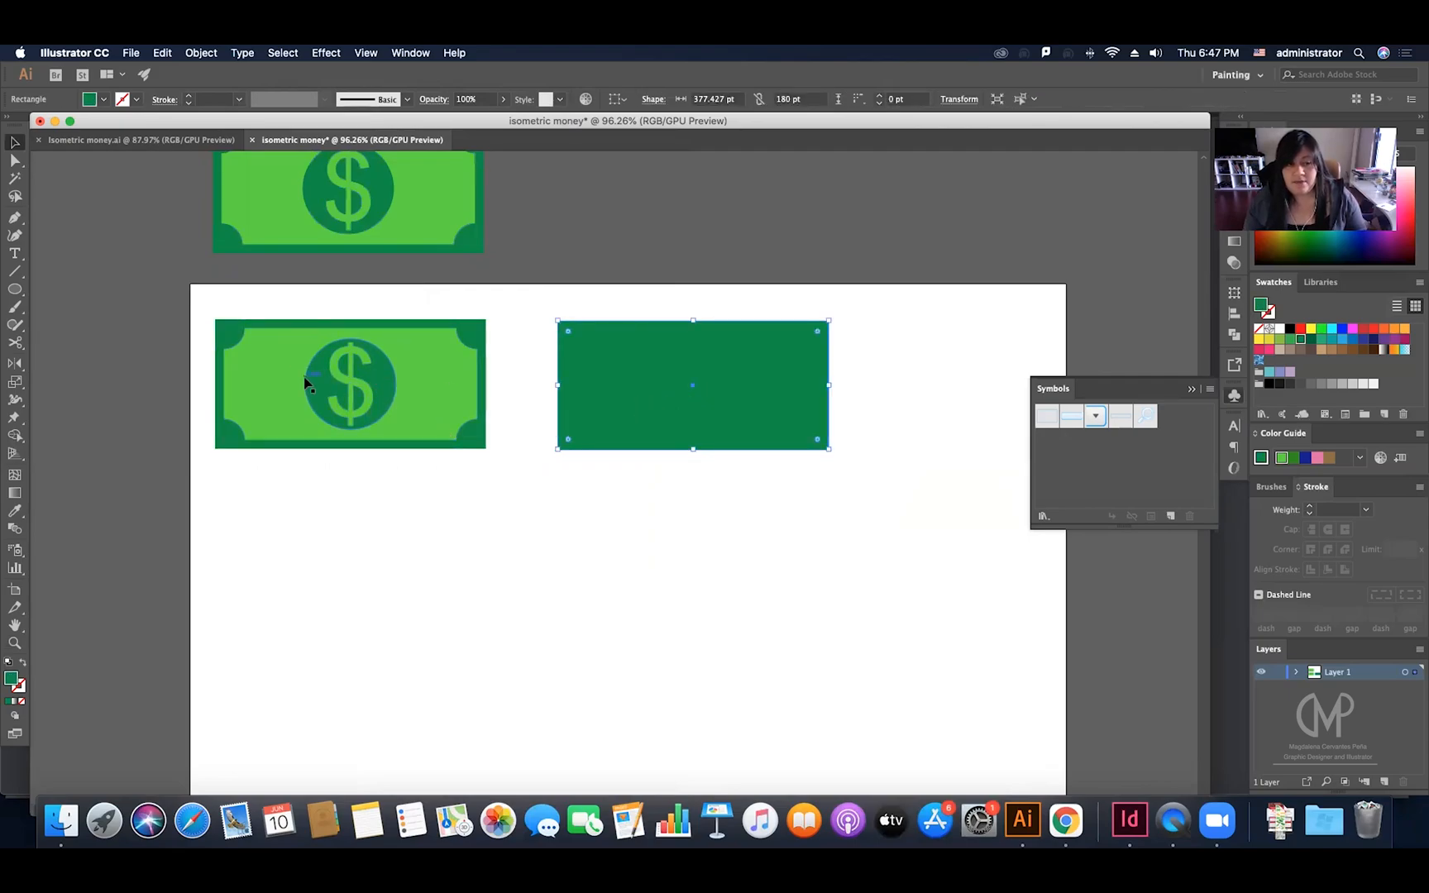
{"action": "left_click_drag", "start_coordinate": [210, 315], "coordinate": [492, 496]}
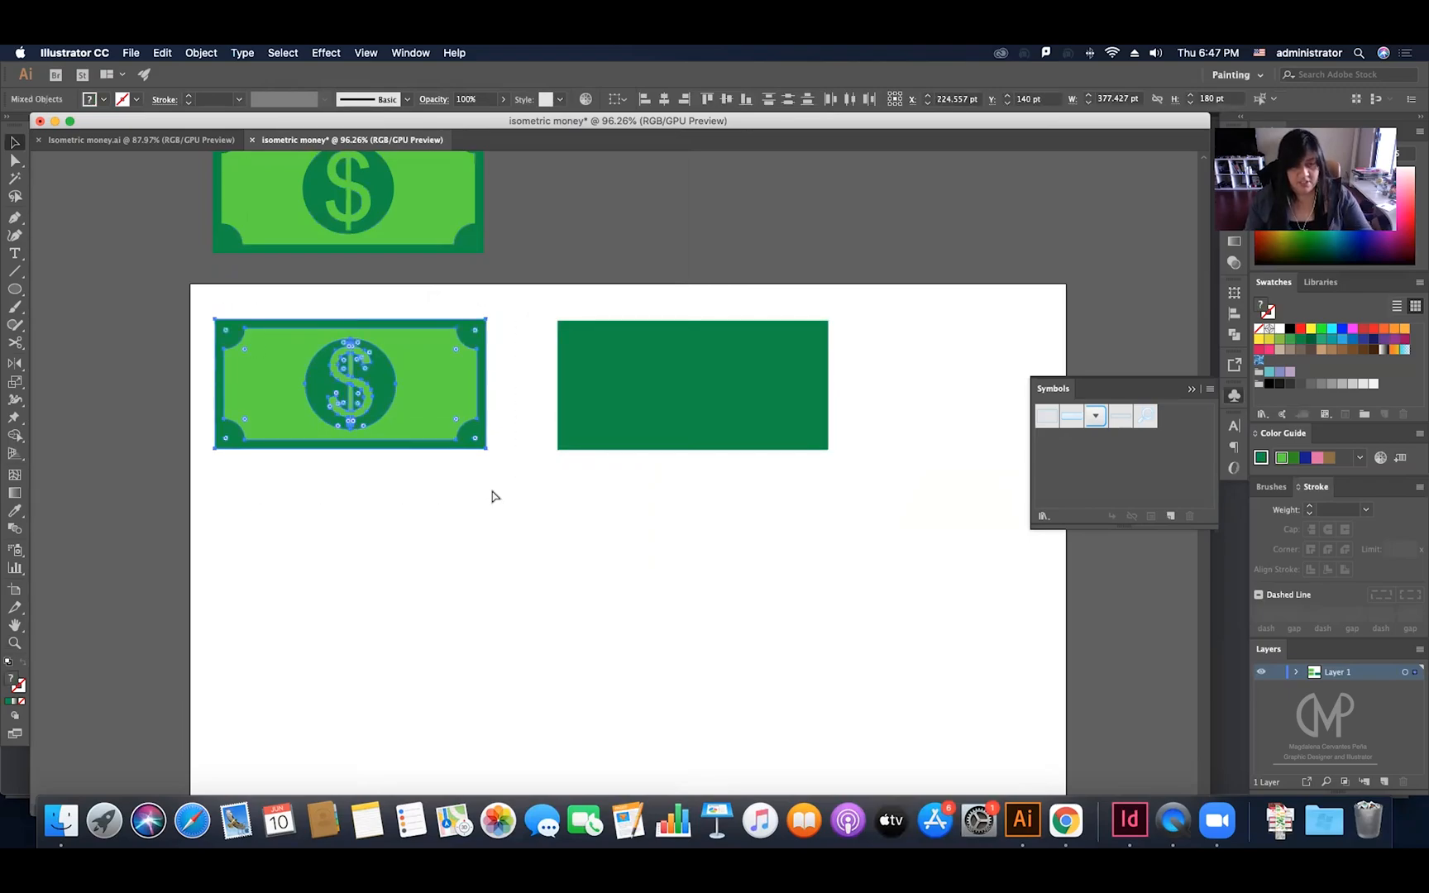
{"action": "key", "text": "super+g"}
{"action": "left_click_drag", "start_coordinate": [411, 400], "coordinate": [1092, 479]}
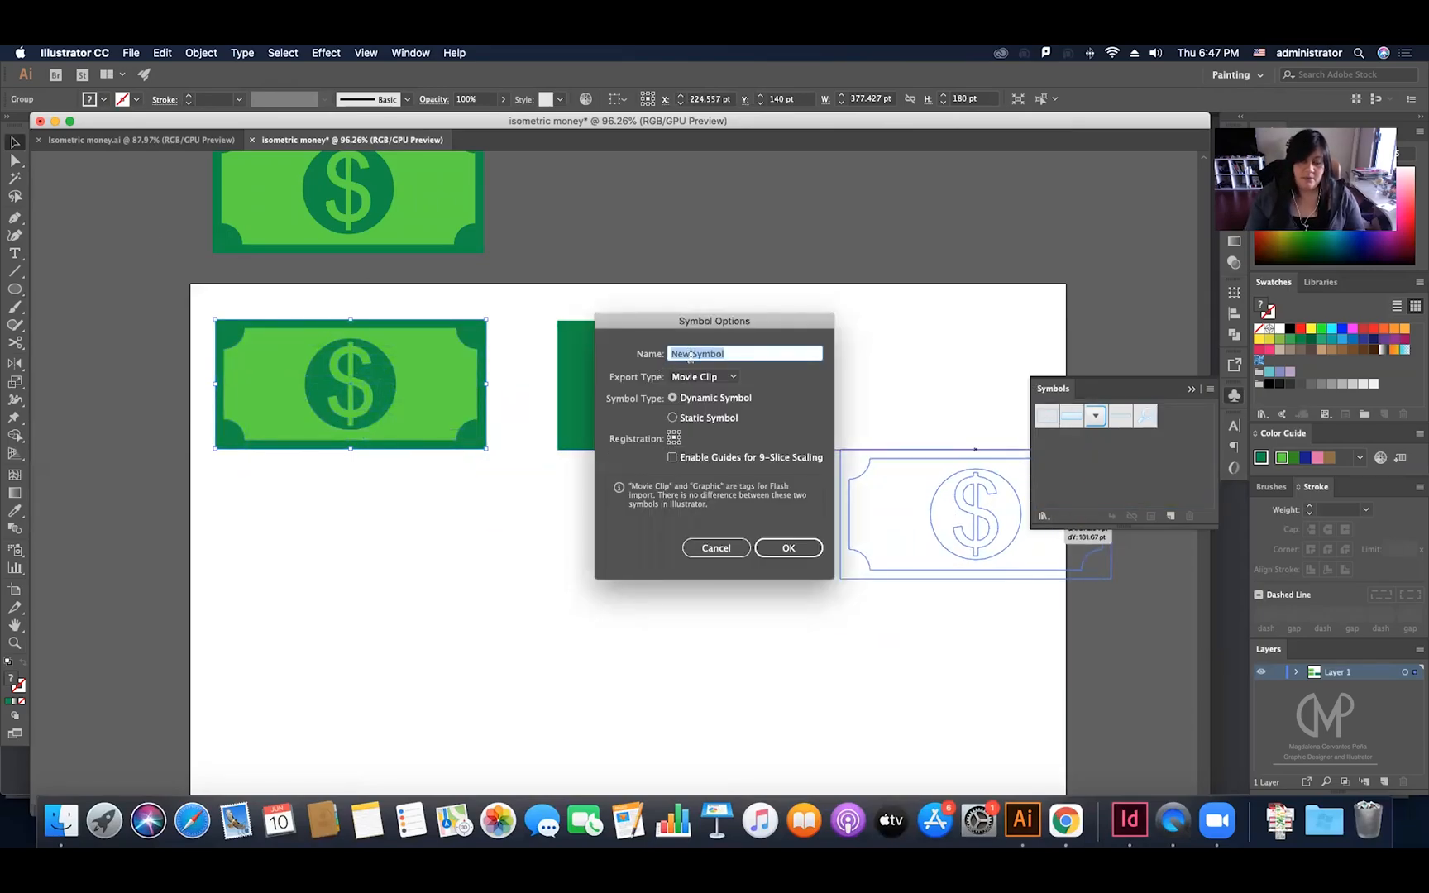
{"action": "type", "text": "Billet"}
{"action": "left_click", "coordinate": [803, 548]}
{"action": "left_click", "coordinate": [671, 411]}
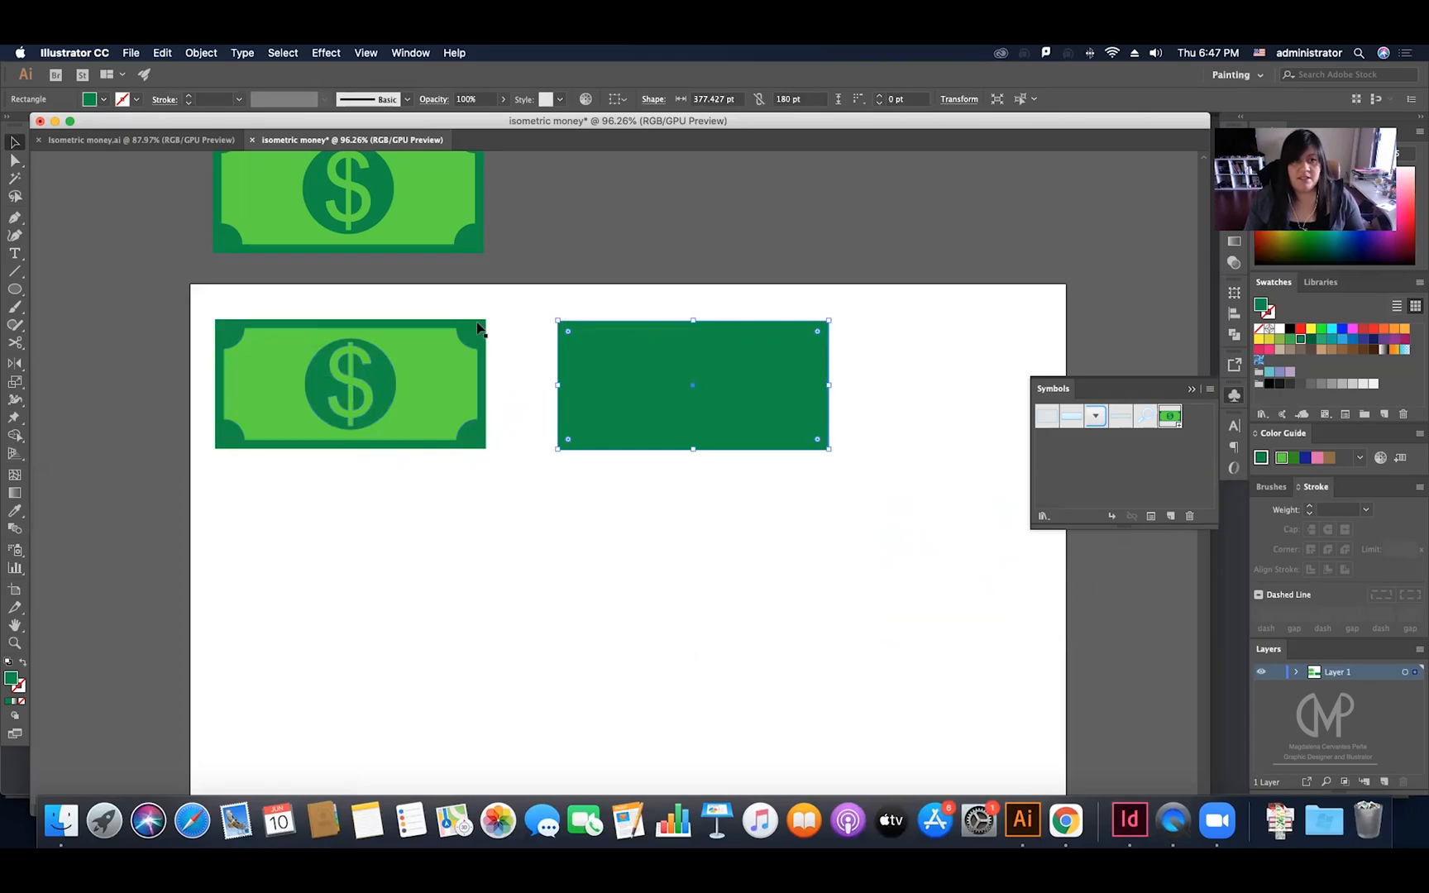
{"action": "left_click_drag", "start_coordinate": [610, 390], "coordinate": [268, 389]}
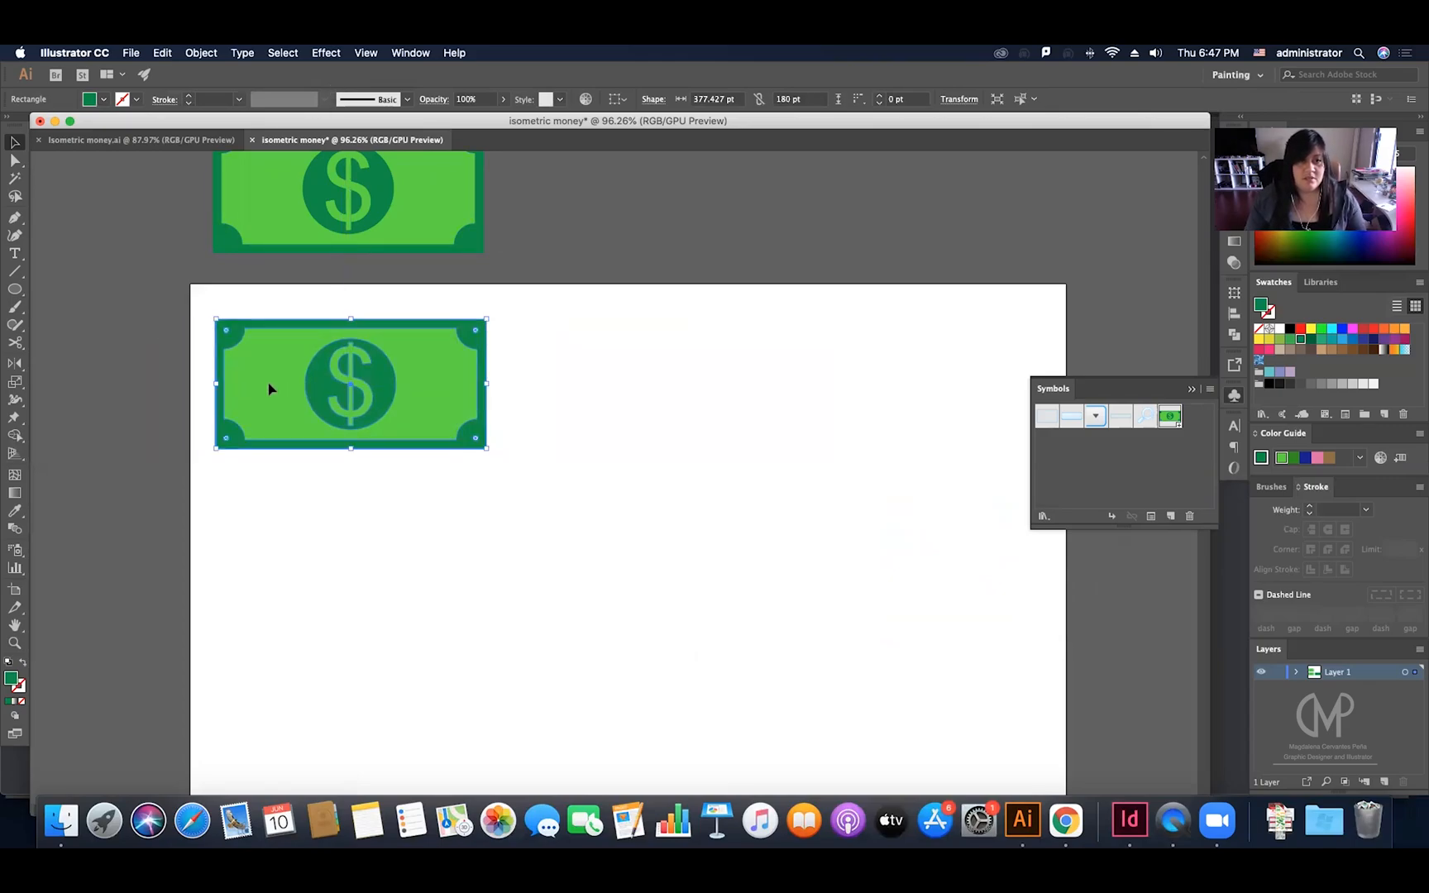
{"action": "key", "text": "super+z"}
Step: Apply a 3D Extrude & Bevel effect in the Isometric Left position to the plain green rectangle, with preview on
{"action": "left_click_drag", "start_coordinate": [637, 292], "coordinate": [937, 616]}
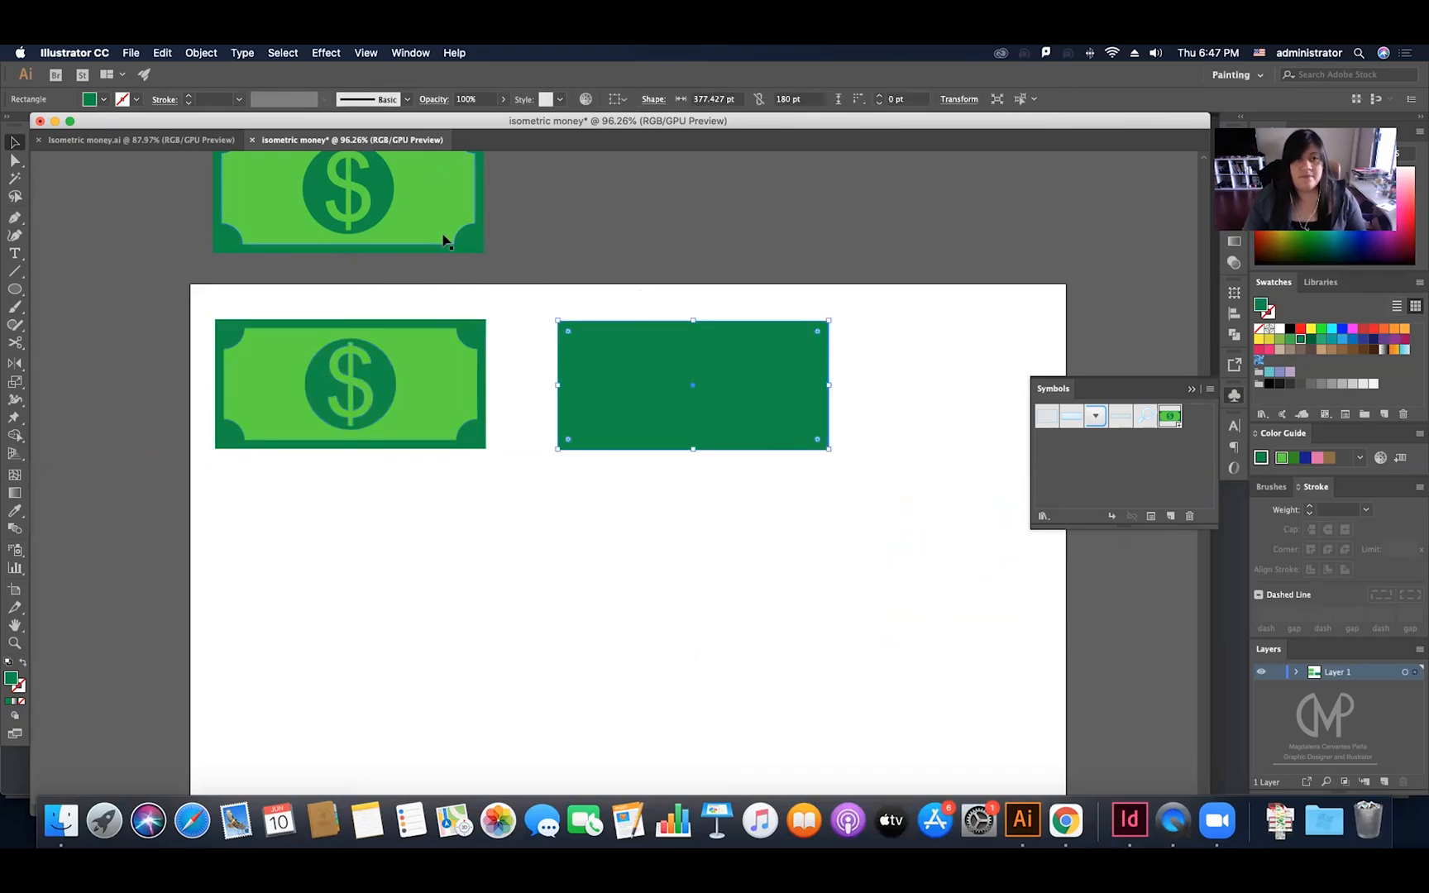
{"action": "left_click", "coordinate": [325, 53]}
{"action": "mouse_move", "coordinate": [401, 146]}
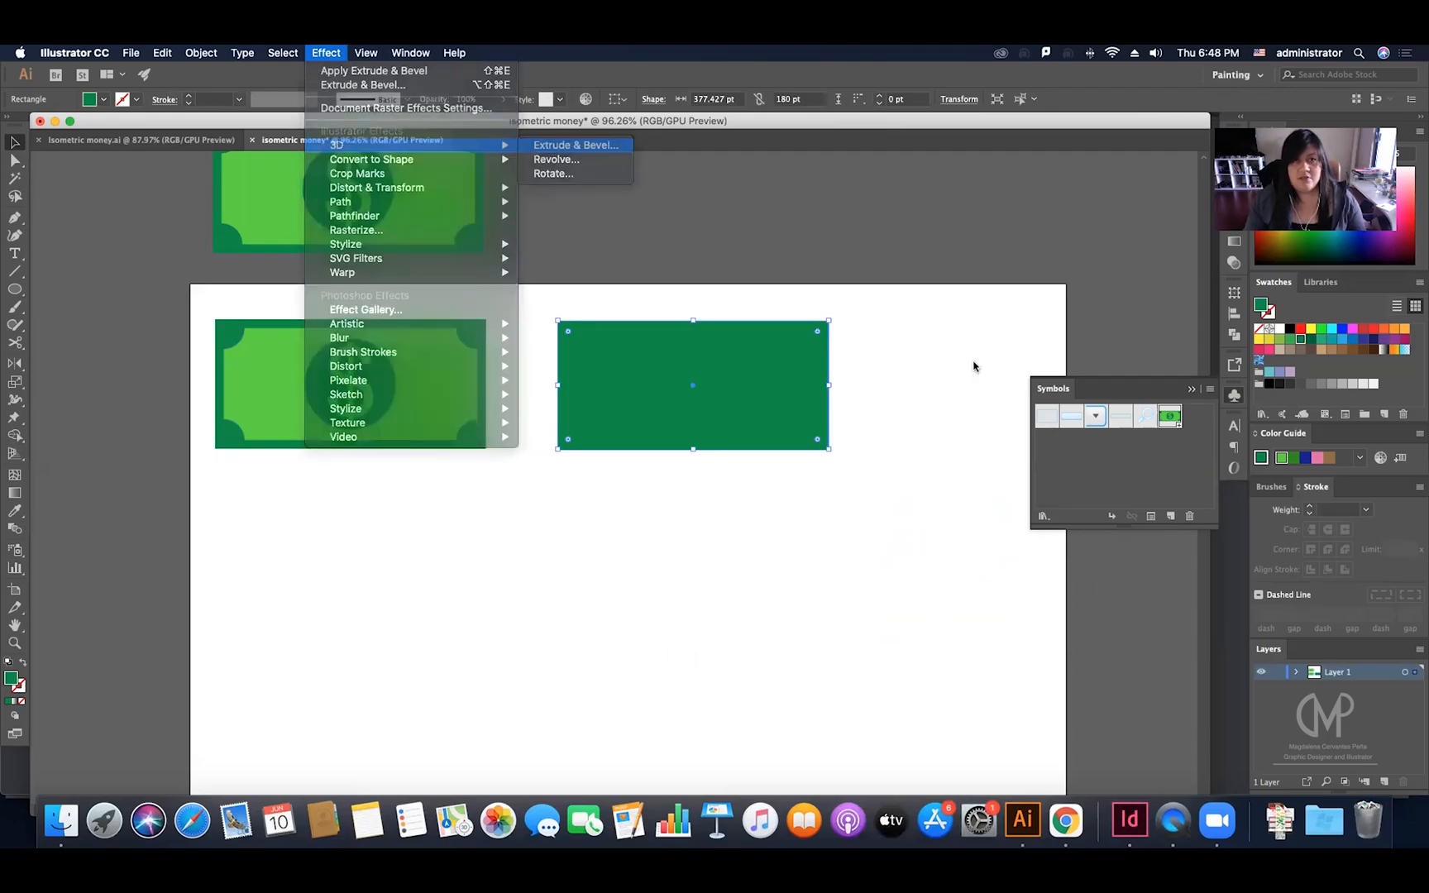
{"action": "left_click", "coordinate": [575, 144]}
{"action": "left_click", "coordinate": [1030, 233]}
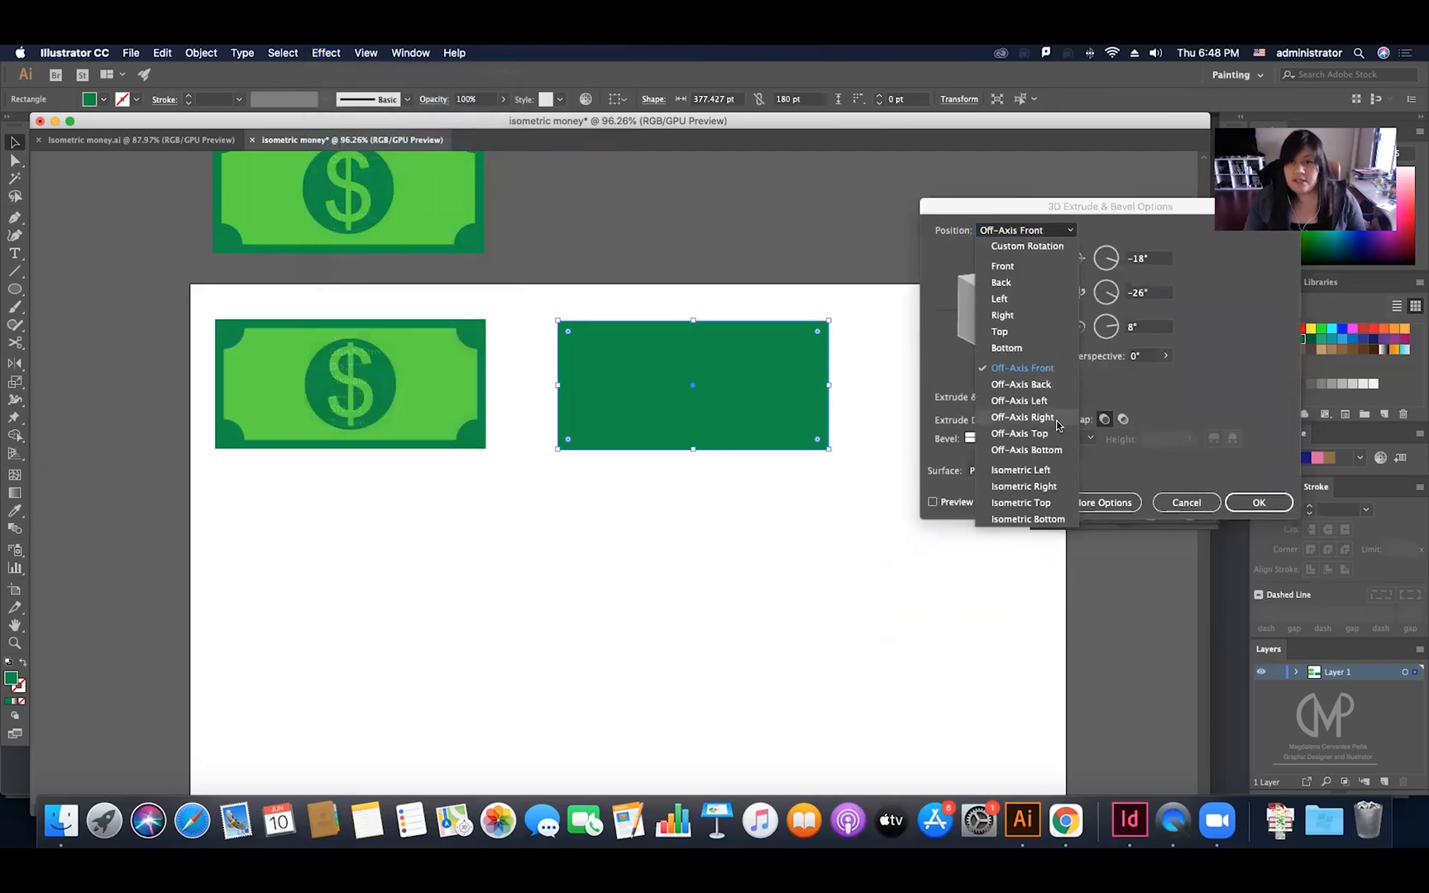
{"action": "left_click", "coordinate": [1034, 471]}
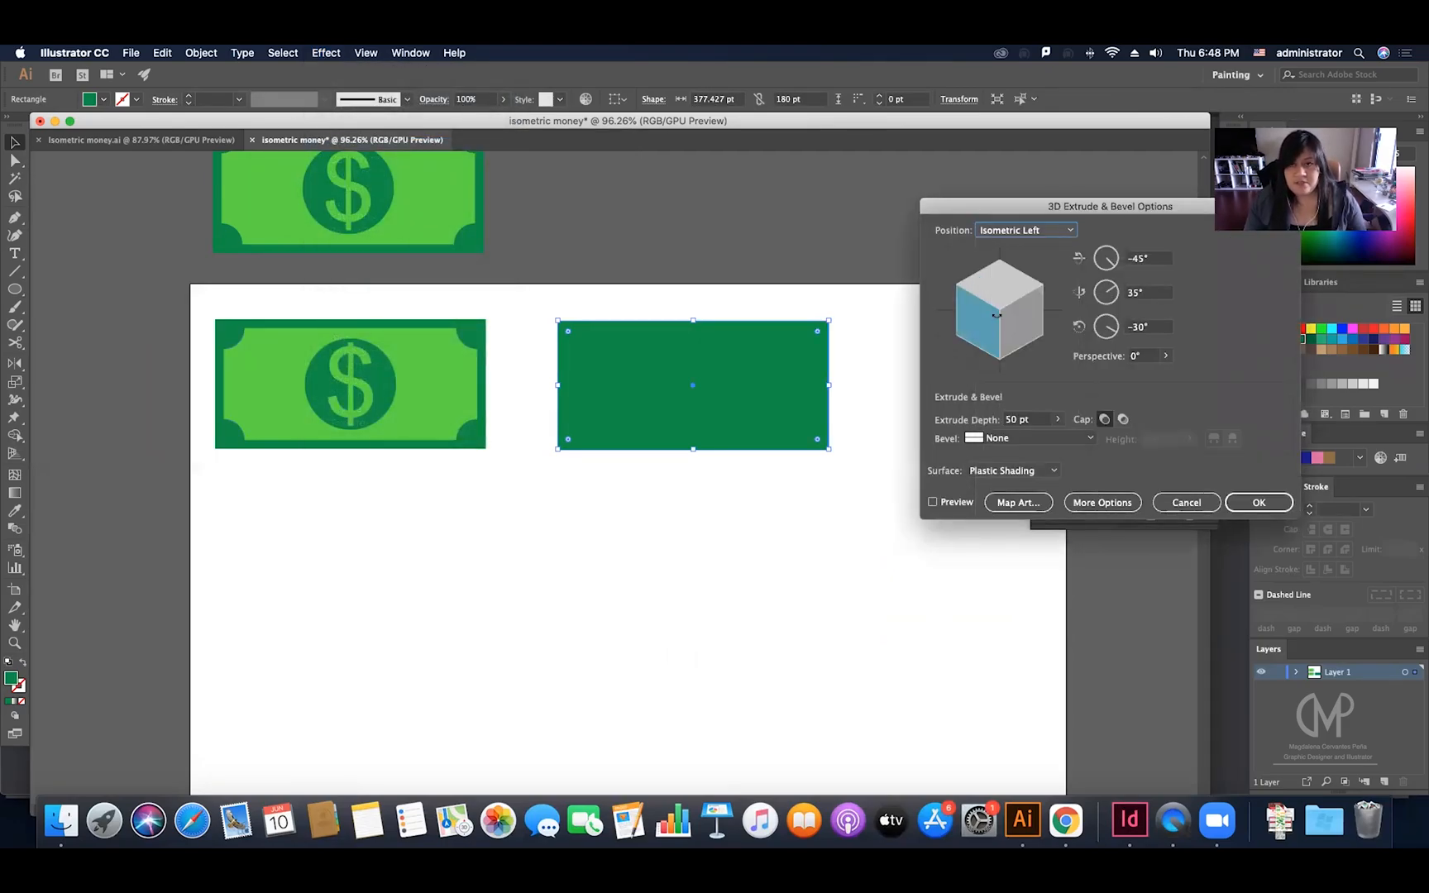
{"action": "left_click", "coordinate": [934, 502]}
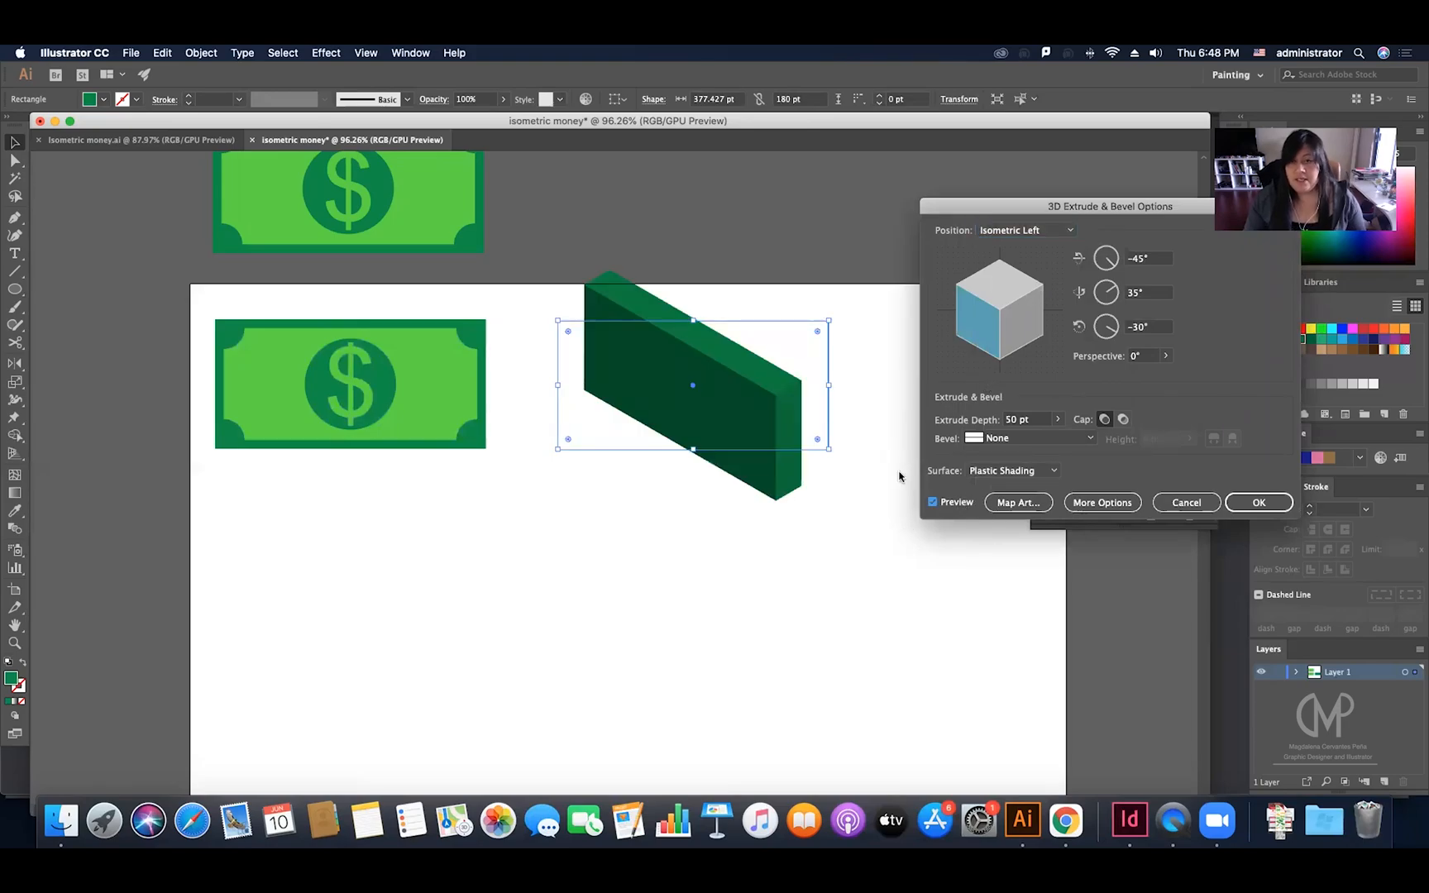
Step: Reduce the extrude depth of the green rectangle to 1 pt
{"action": "left_click", "coordinate": [1035, 419]}
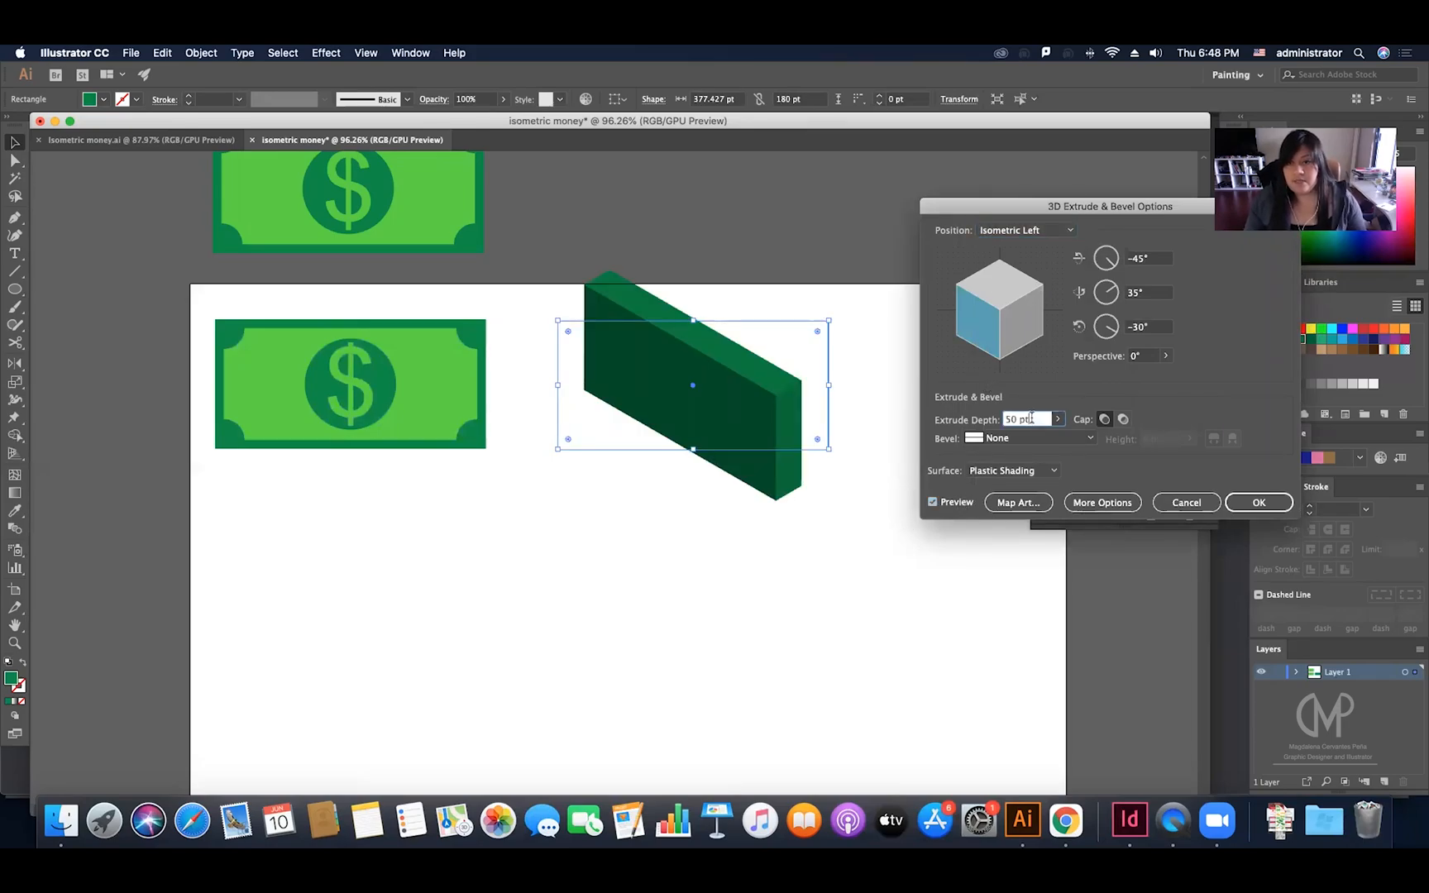
{"action": "key", "text": "Down"}
{"action": "key", "text": "Down"}
{"action": "key", "text": "Down"}
{"action": "key", "text": "Down"}
{"action": "key", "text": "Down"}
{"action": "key", "text": "Down"}
{"action": "key", "text": "Down"}
{"action": "key", "text": "Down"}
{"action": "key", "text": "Down"}
{"action": "key", "text": "Down"}
{"action": "key", "text": "Down"}
{"action": "key", "text": "Down"}
{"action": "key", "text": "Down"}
{"action": "key", "text": "Down"}
{"action": "key", "text": "Down"}
{"action": "key", "text": "Down"}
{"action": "key", "text": "Down"}
{"action": "key", "text": "Down"}
{"action": "key", "text": "Down"}
{"action": "key", "text": "Down"}
{"action": "key", "text": "Down"}
{"action": "key", "text": "Down"}
{"action": "key", "text": "Down"}
{"action": "key", "text": "Down"}
{"action": "key", "text": "Down"}
{"action": "key", "text": "Down"}
{"action": "key", "text": "Down"}
{"action": "key", "text": "Down"}
{"action": "key", "text": "Down"}
{"action": "key", "text": "Down"}
{"action": "key", "text": "Down"}
{"action": "key", "text": "Down"}
{"action": "key", "text": "Down"}
{"action": "key", "text": "Down"}
{"action": "key", "text": "Down"}
{"action": "key", "text": "Down"}
{"action": "key", "text": "Down"}
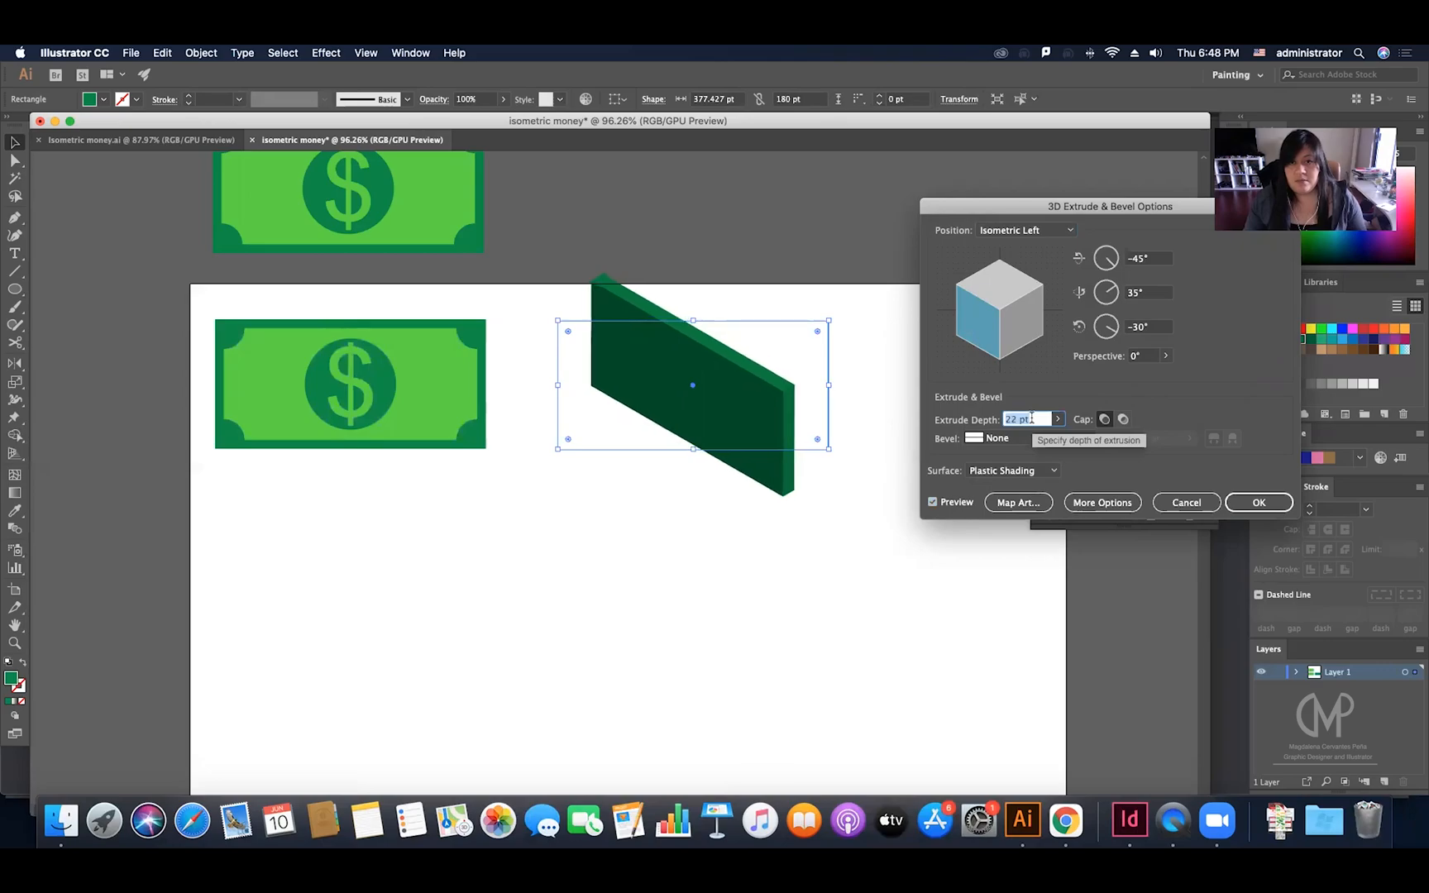
{"action": "key", "text": "Down"}
{"action": "key", "text": "Down"}
{"action": "key", "text": "Down"}
{"action": "key", "text": "Down"}
{"action": "key", "text": "Down"}
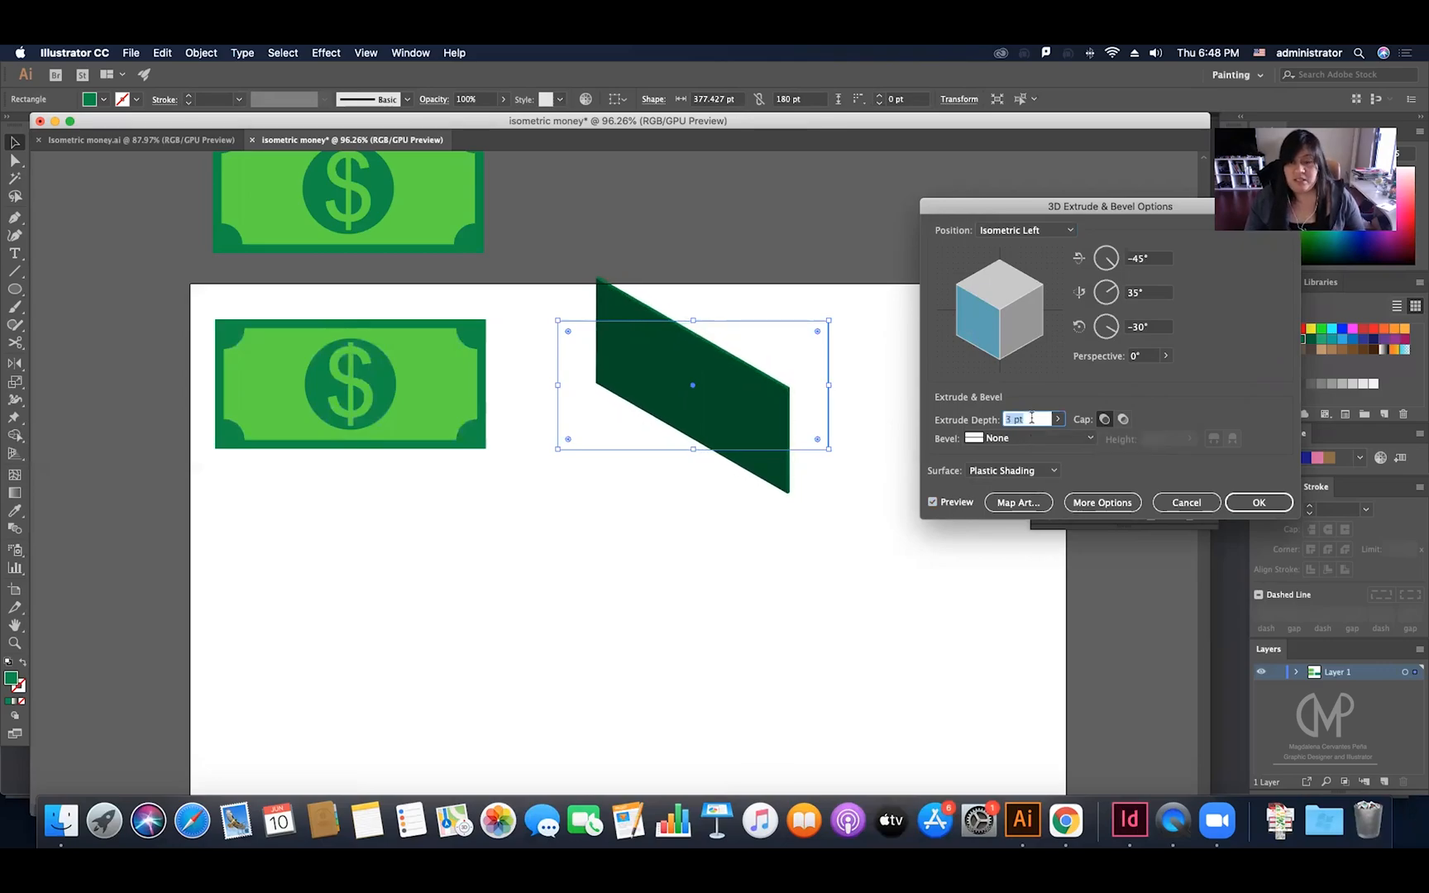
{"action": "key", "text": "Down"}
{"action": "key", "text": "Down"}
{"action": "key", "text": "Down"}
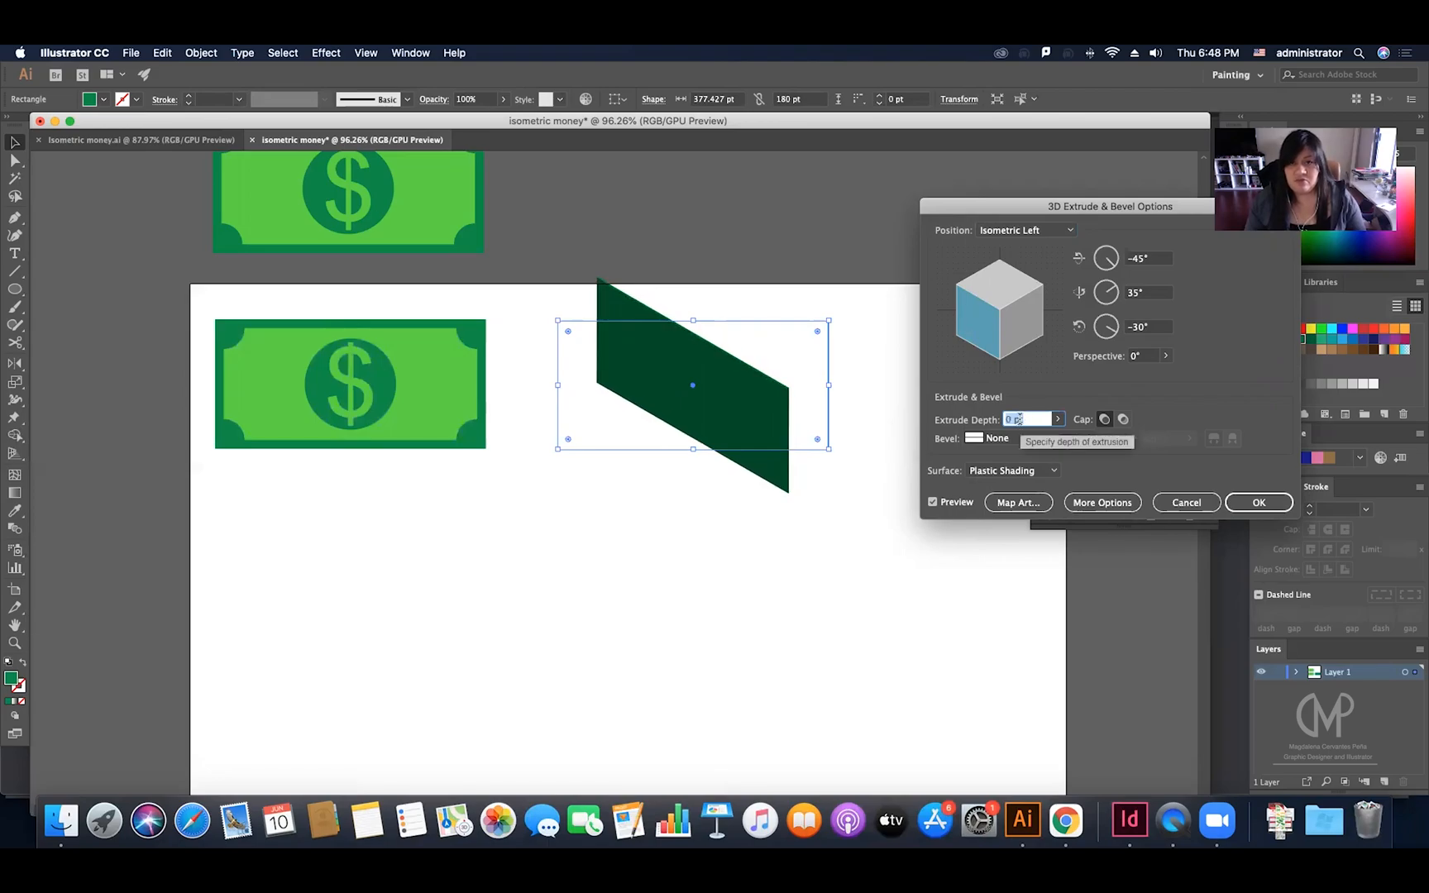
{"action": "key", "text": "Up"}
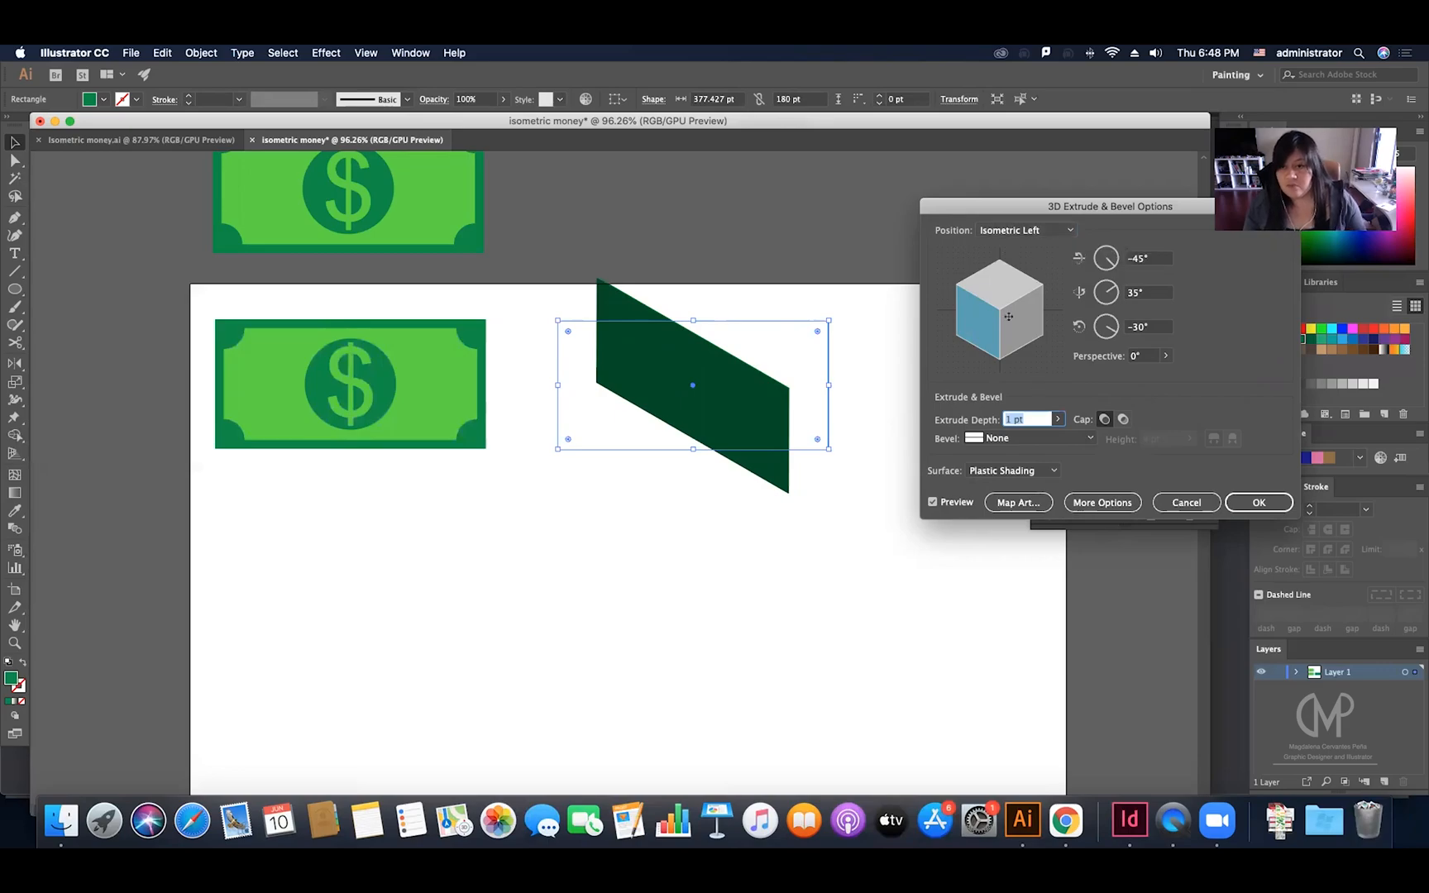
Step: Map the Billet symbol onto surface 1 of the extruded isometric rectangle
{"action": "left_click", "coordinate": [1017, 506]}
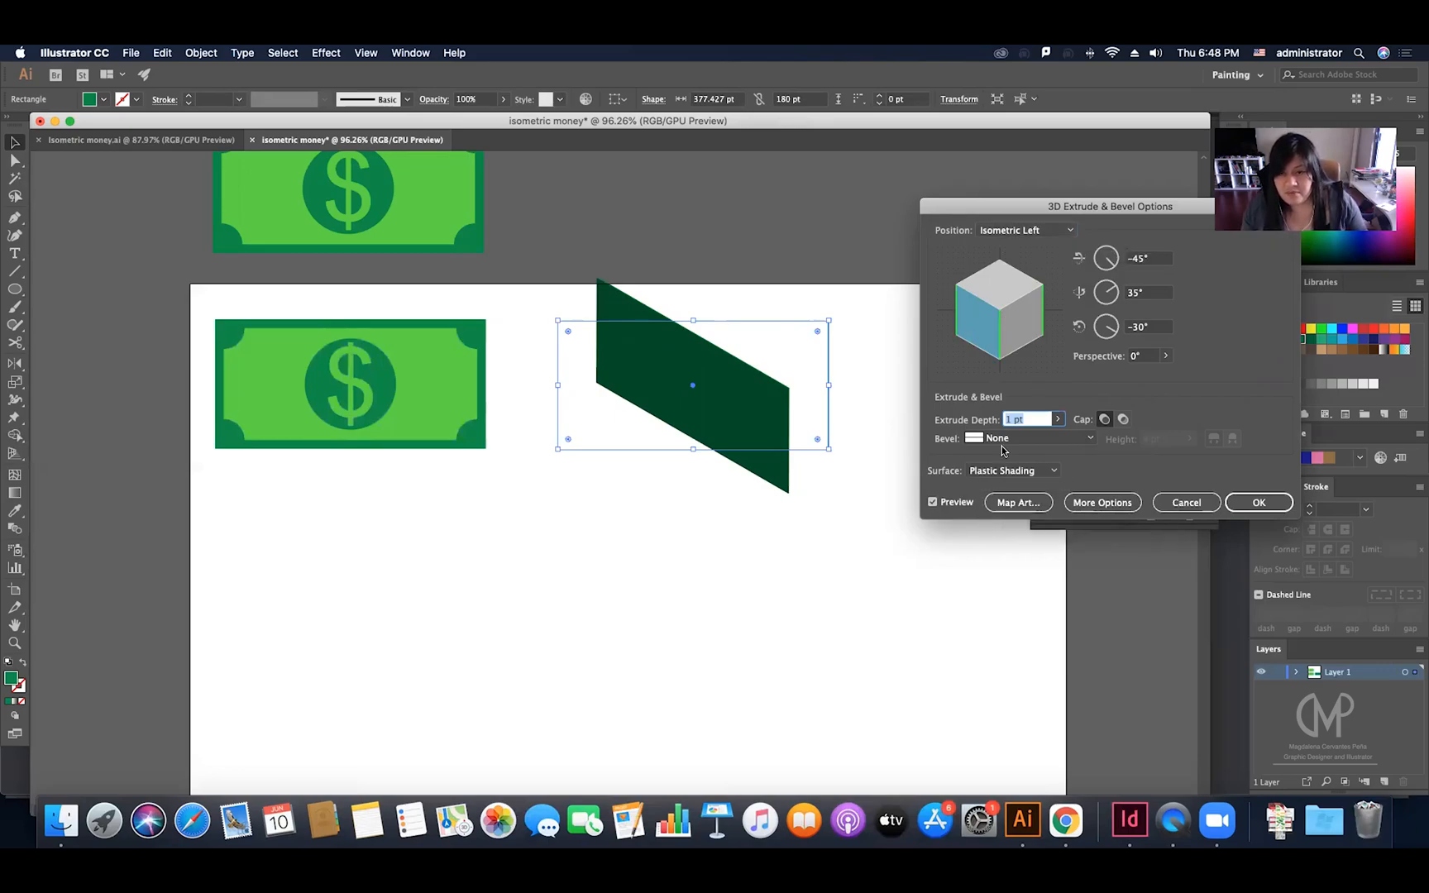
{"action": "left_click", "coordinate": [1031, 500]}
{"action": "key", "text": "Escape"}
{"action": "left_click", "coordinate": [1025, 504]}
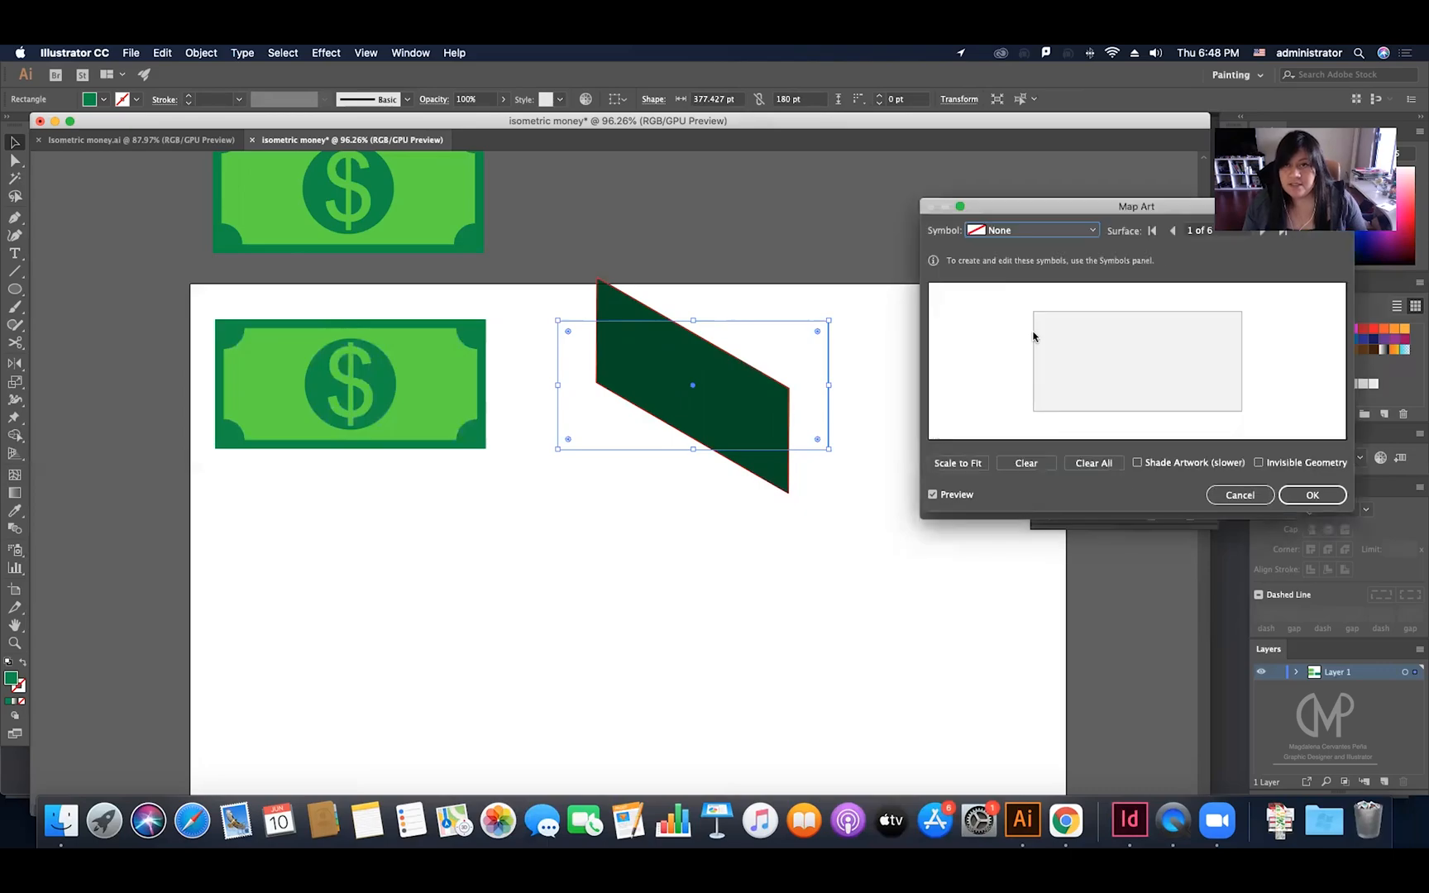
{"action": "left_click", "coordinate": [1024, 231]}
{"action": "left_click", "coordinate": [1013, 353]}
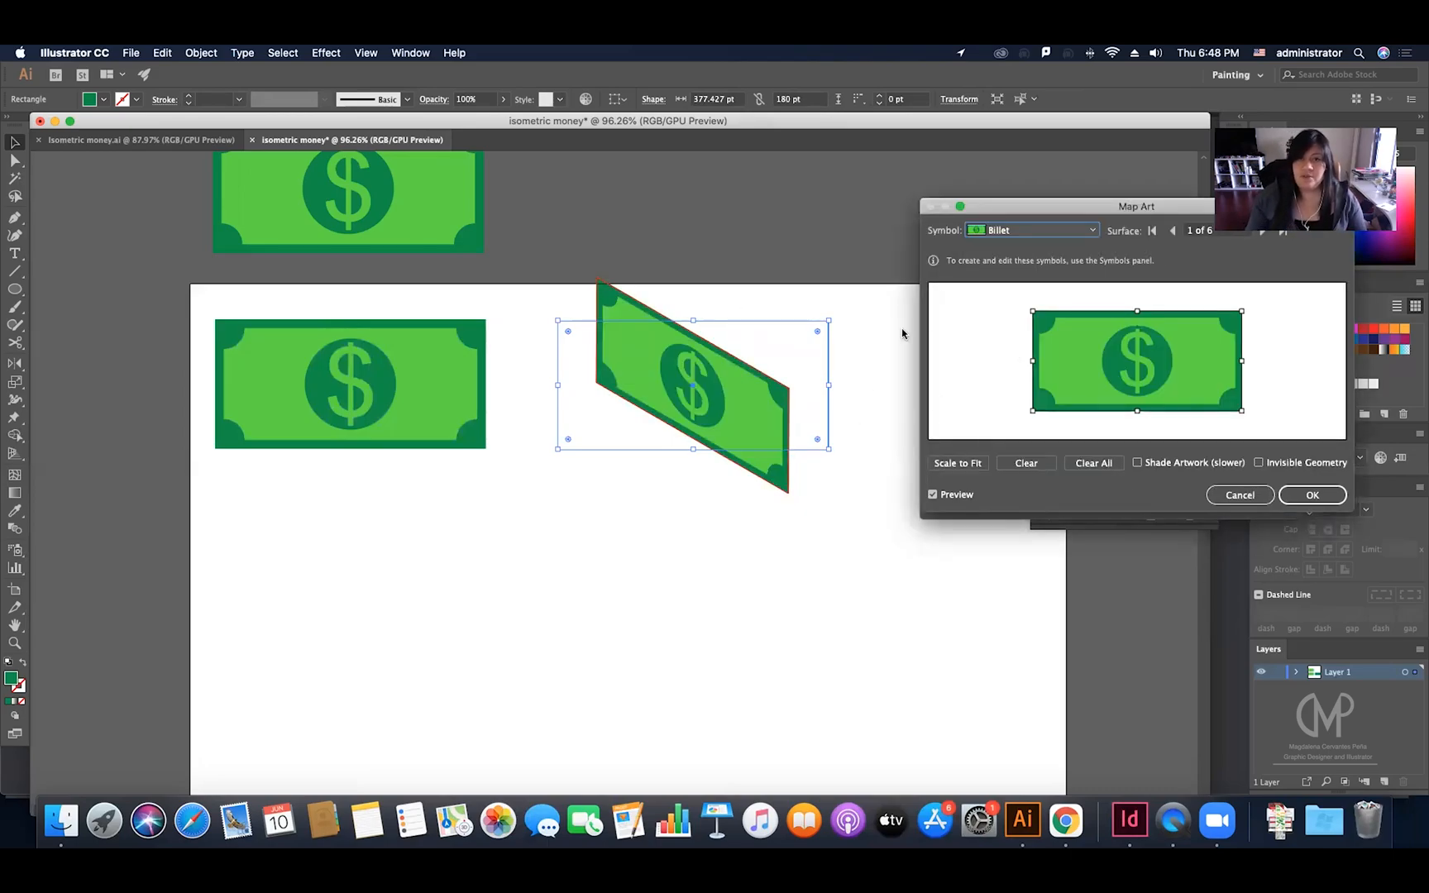
{"action": "left_click", "coordinate": [1305, 494]}
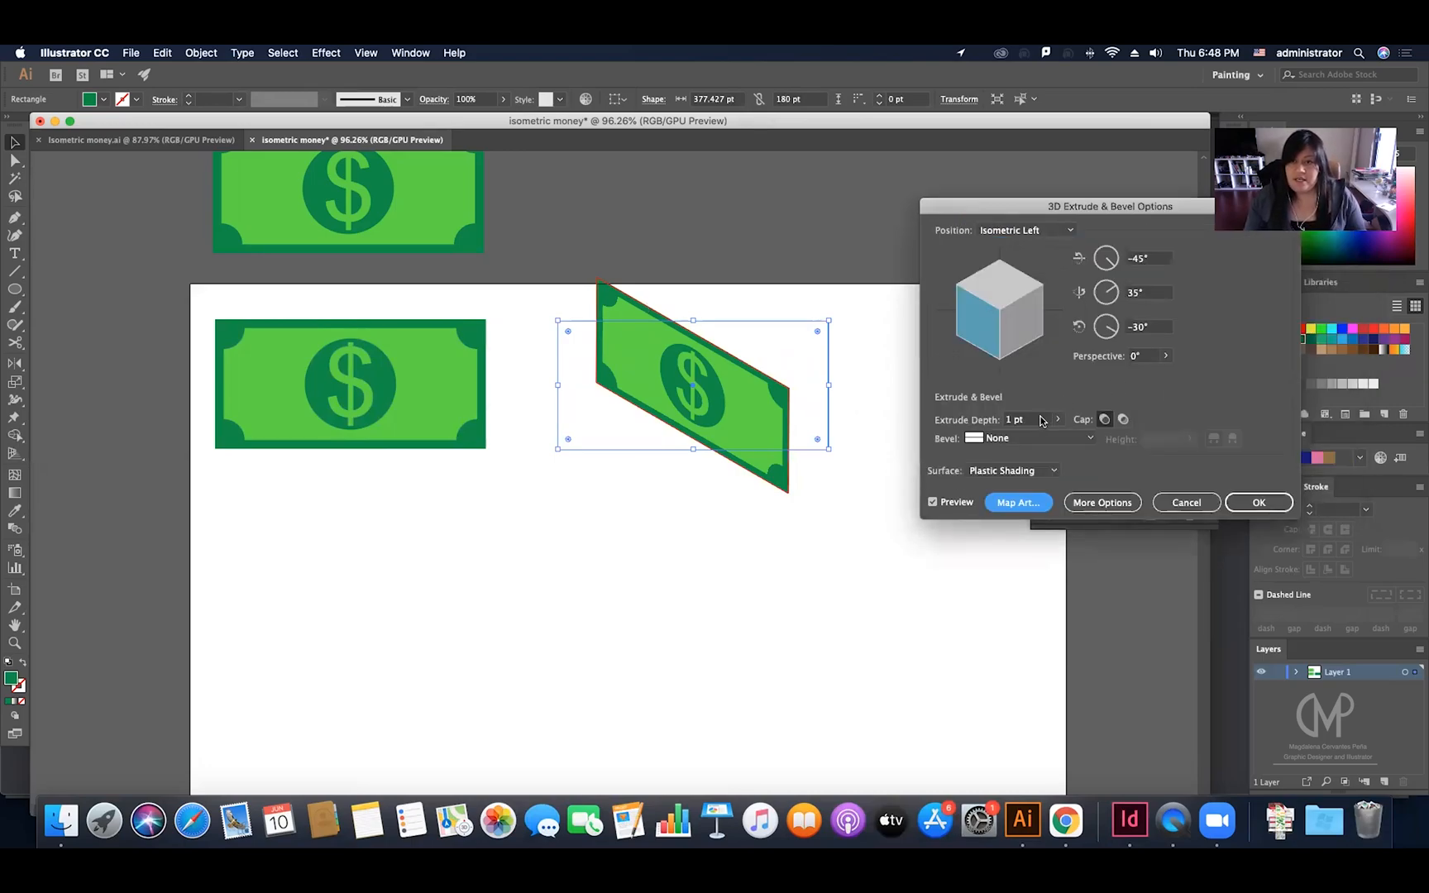
Step: Try a thick extrusion on the mapped banknote by raising its extrude depth to 99 pt
{"action": "left_click", "coordinate": [1042, 420]}
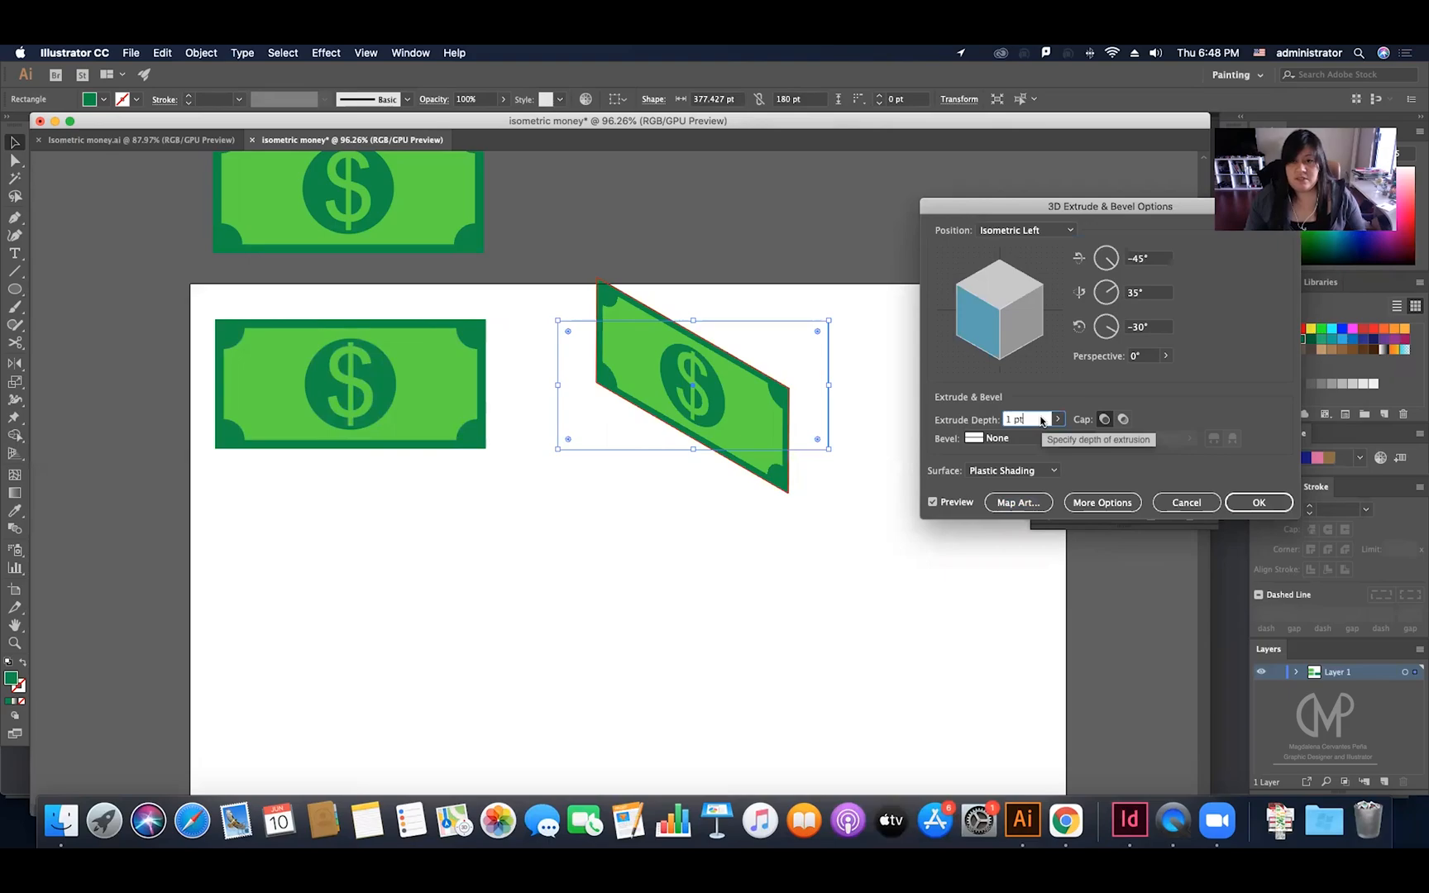
{"action": "scroll", "coordinate": [1041, 420], "scroll_direction": "up", "scroll_amount": 20}
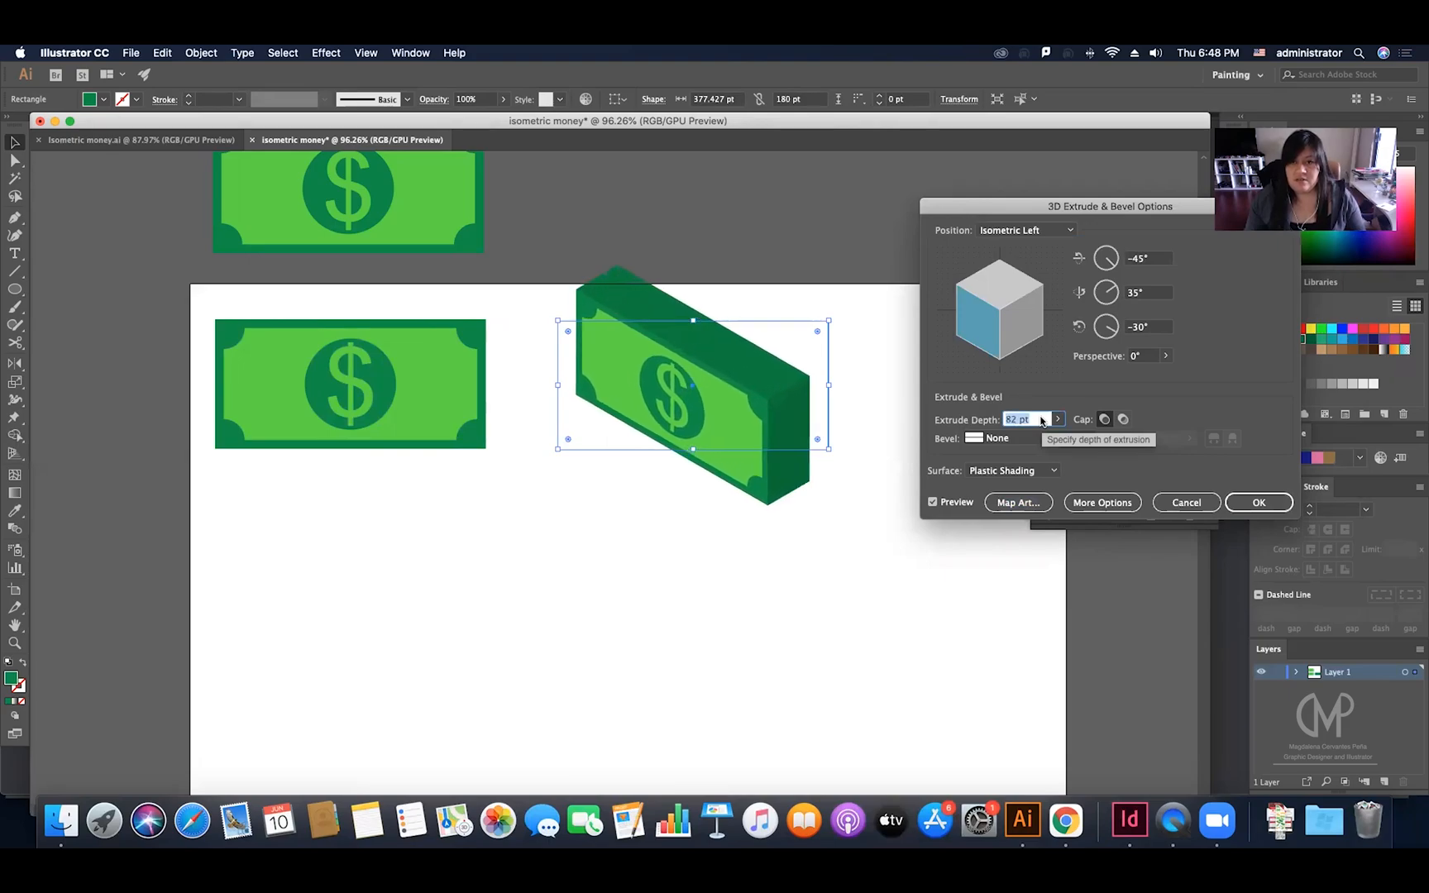
{"action": "scroll", "coordinate": [1042, 420], "scroll_direction": "up", "scroll_amount": 1}
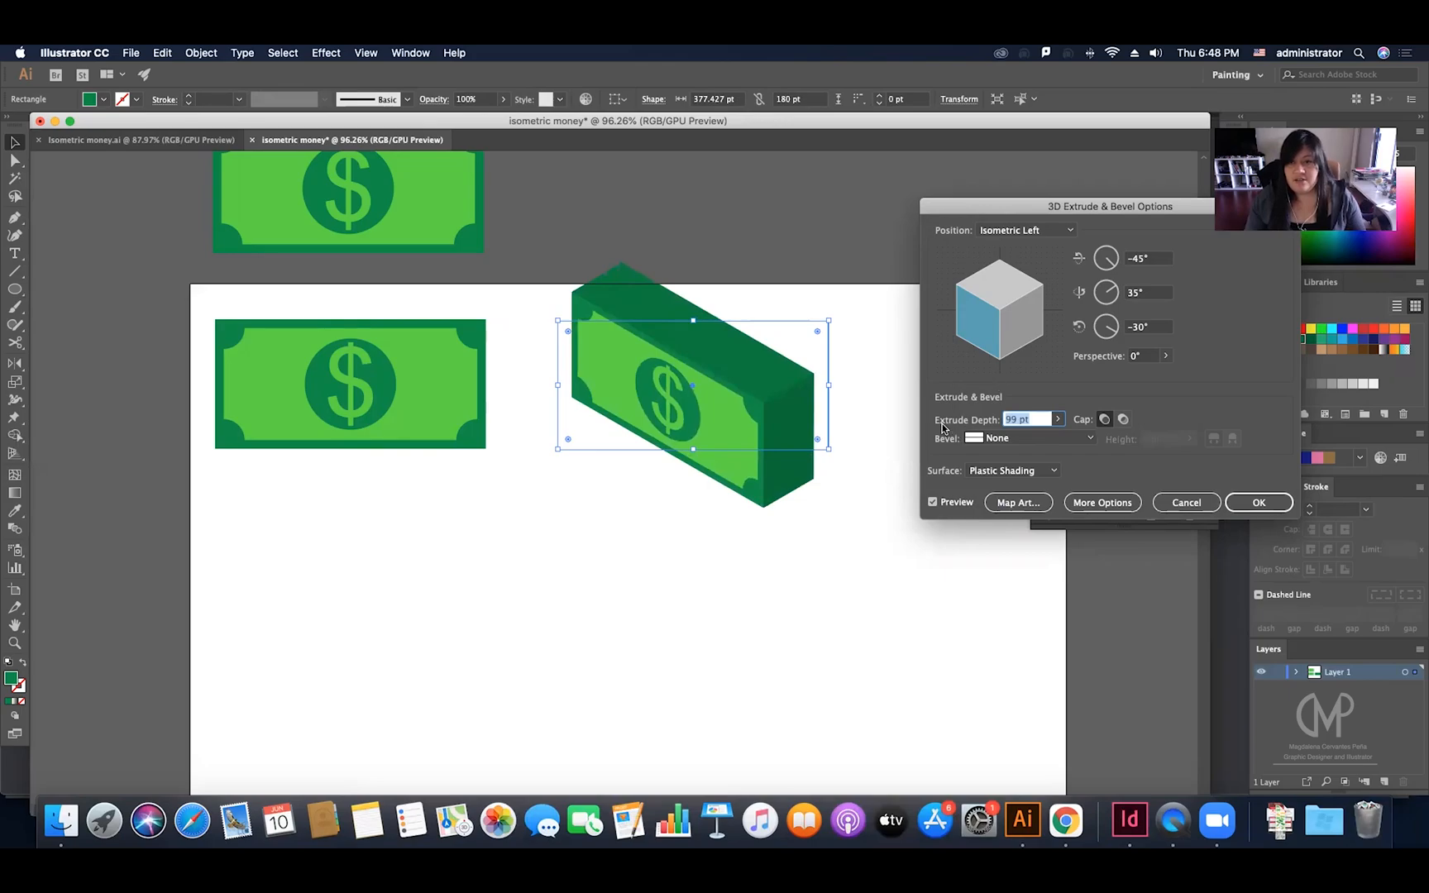
Step: Reduce the mapped banknote's extrude depth to 1 pt and apply the 3D effect
{"action": "scroll", "coordinate": [1045, 420], "scroll_direction": "down", "scroll_amount": 8}
{"action": "scroll", "coordinate": [1045, 419], "scroll_direction": "down", "scroll_amount": 15}
{"action": "scroll", "coordinate": [1046, 419], "scroll_direction": "down", "scroll_amount": 2}
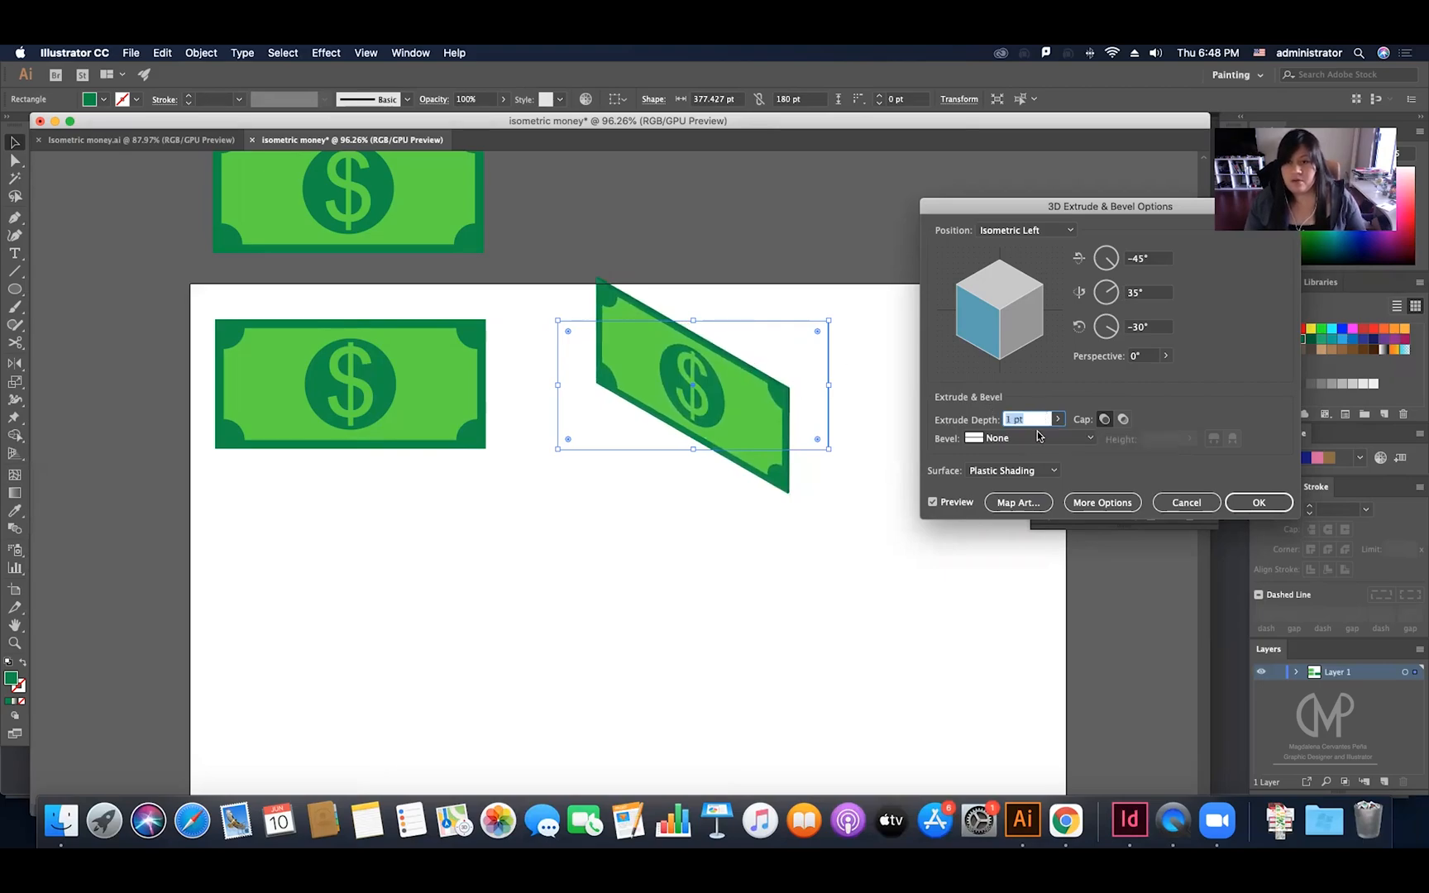
{"action": "left_click", "coordinate": [1258, 502]}
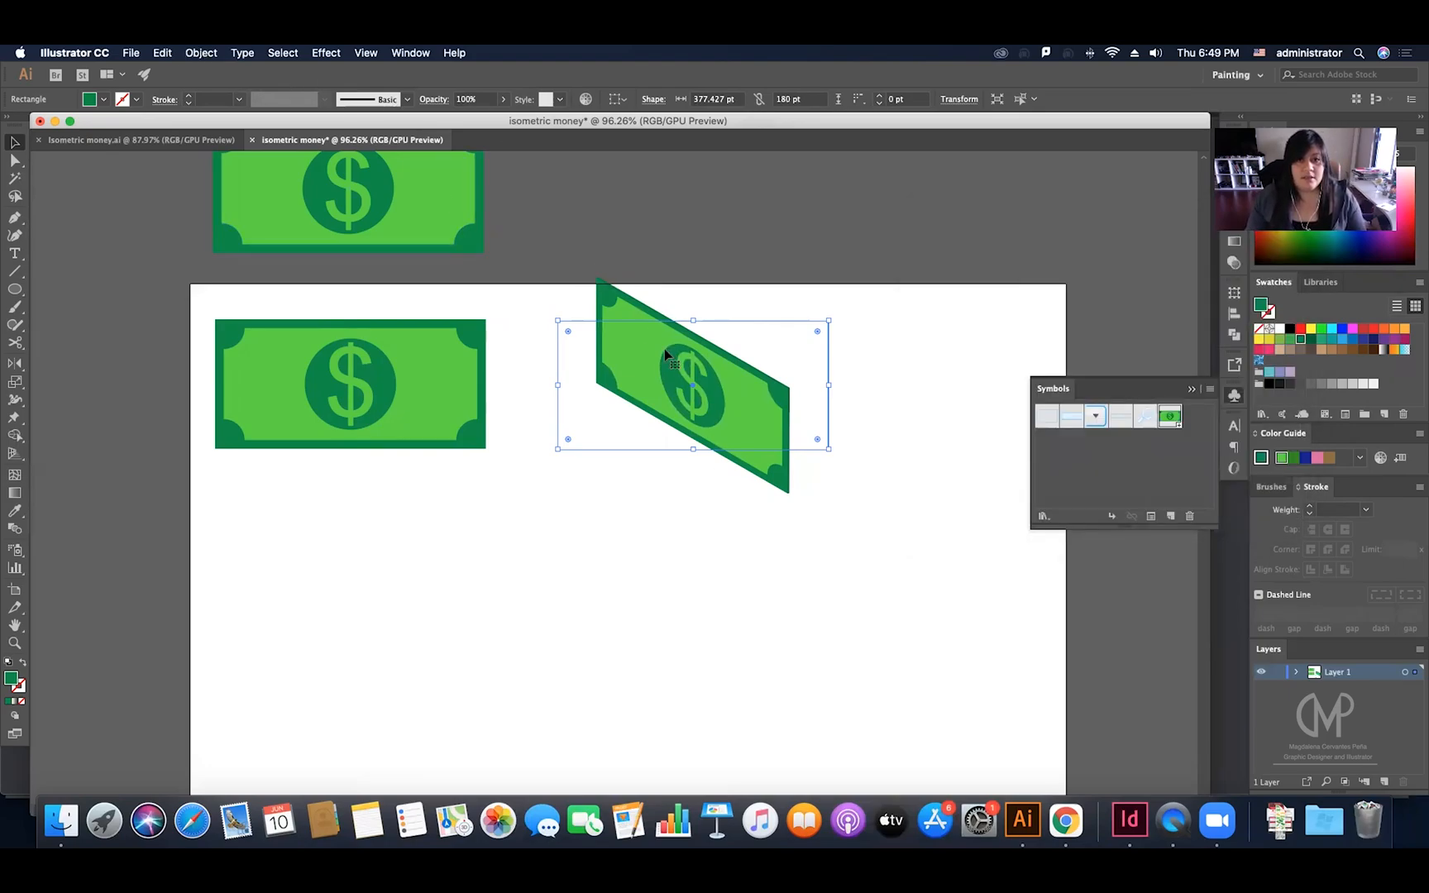
Step: Place a copy of the isometric banknote on the artboard below the flat banknote, keeping the original selected
{"action": "scroll", "coordinate": [667, 356], "scroll_direction": "down", "scroll_amount": 3}
{"action": "scroll", "coordinate": [667, 356], "scroll_direction": "right", "scroll_amount": 1}
{"action": "left_click_drag", "start_coordinate": [696, 293], "coordinate": [381, 538]}
{"action": "left_click", "coordinate": [562, 357]}
{"action": "left_click", "coordinate": [649, 275]}
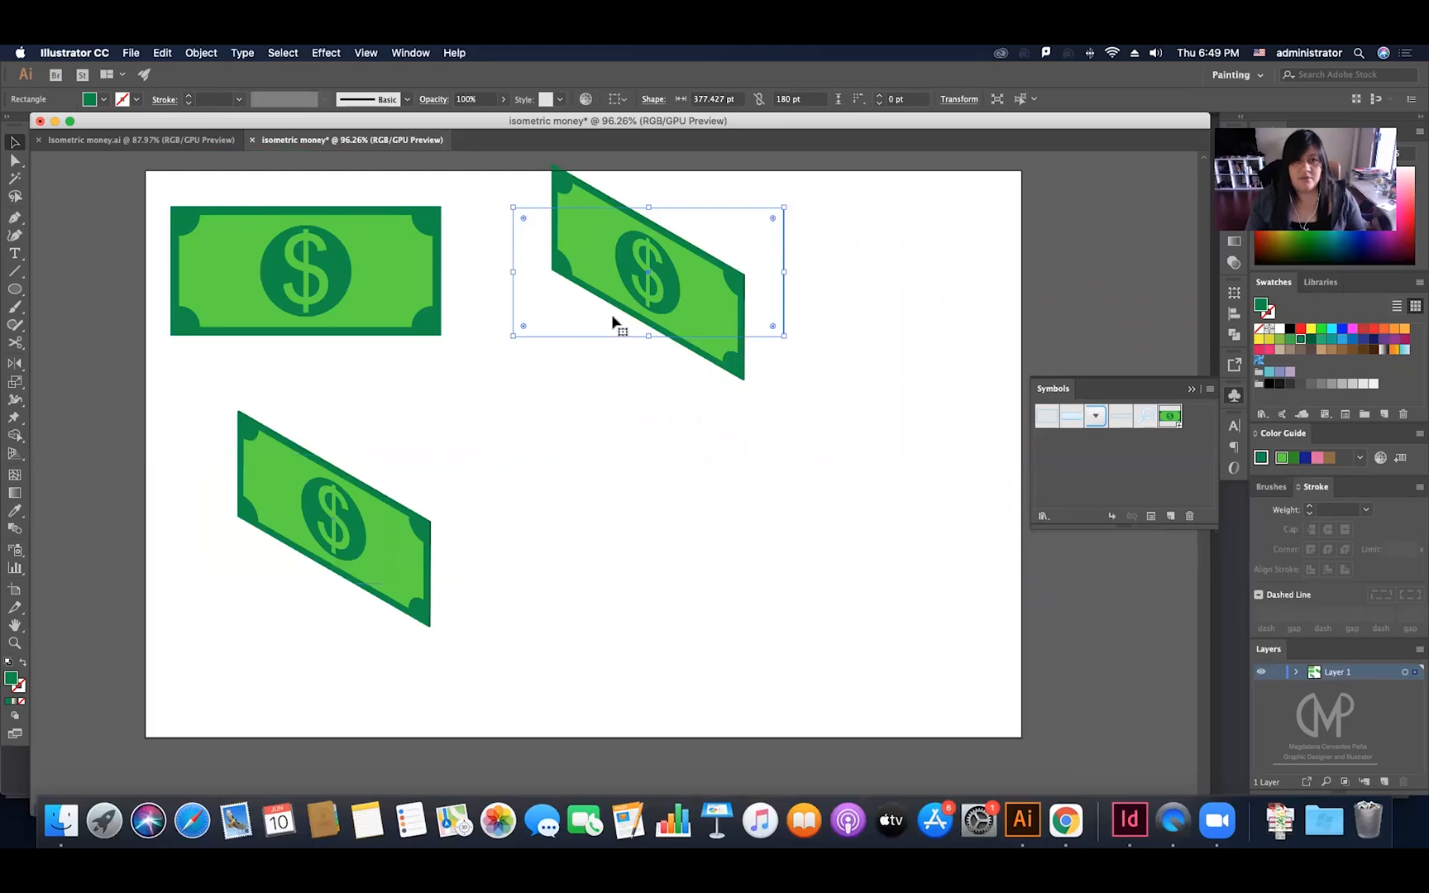
Step: Expand the appearance of the isometric banknote copy below the flat banknote
{"action": "scroll", "coordinate": [392, 389], "scroll_direction": "left", "scroll_amount": 2}
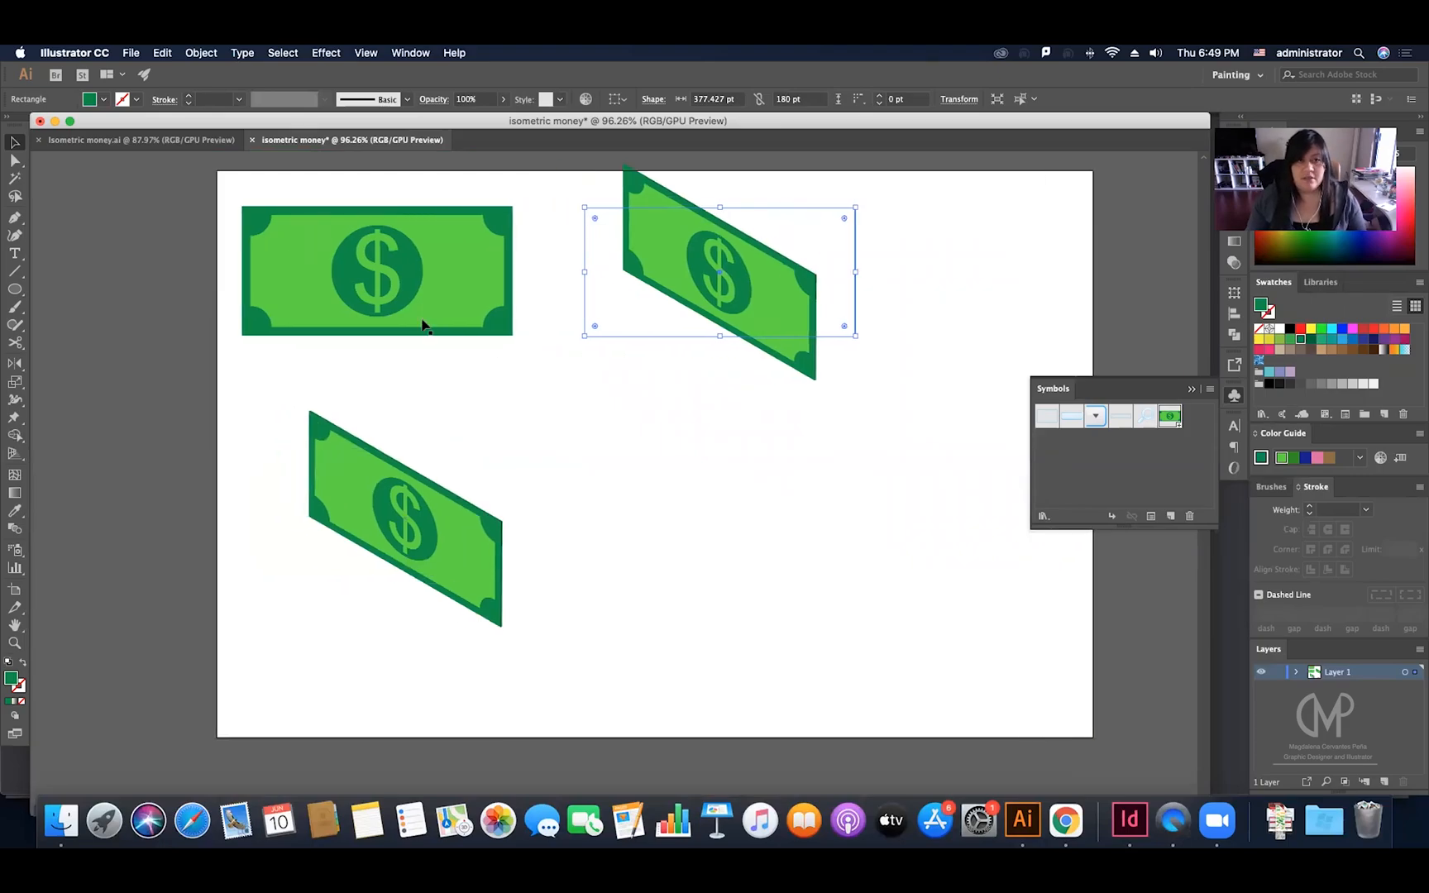
{"action": "scroll", "coordinate": [358, 300], "scroll_direction": "up", "scroll_amount": 1}
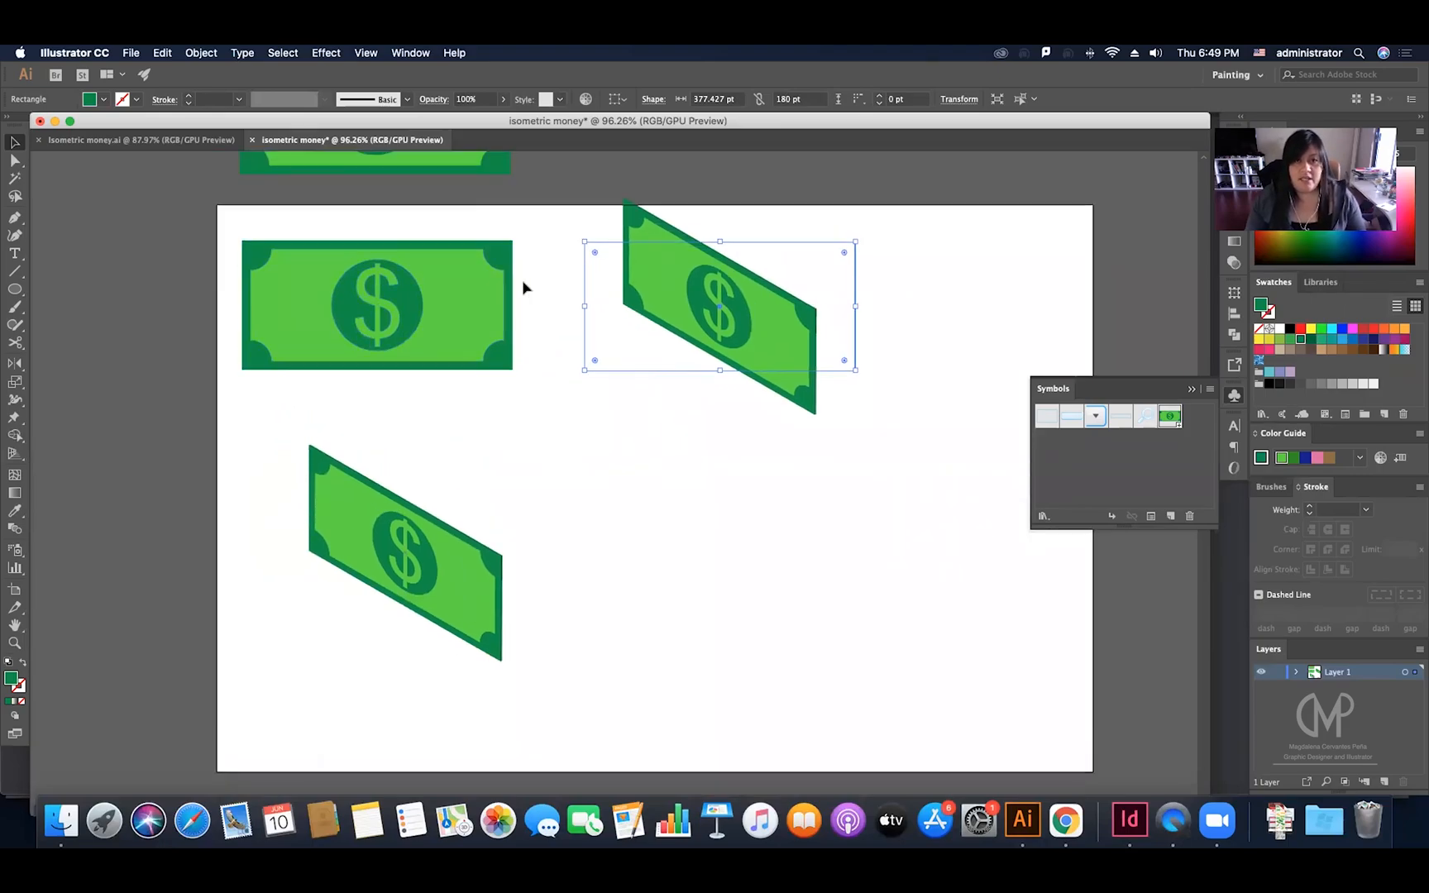
{"action": "left_click", "coordinate": [410, 519]}
{"action": "left_click", "coordinate": [207, 52]}
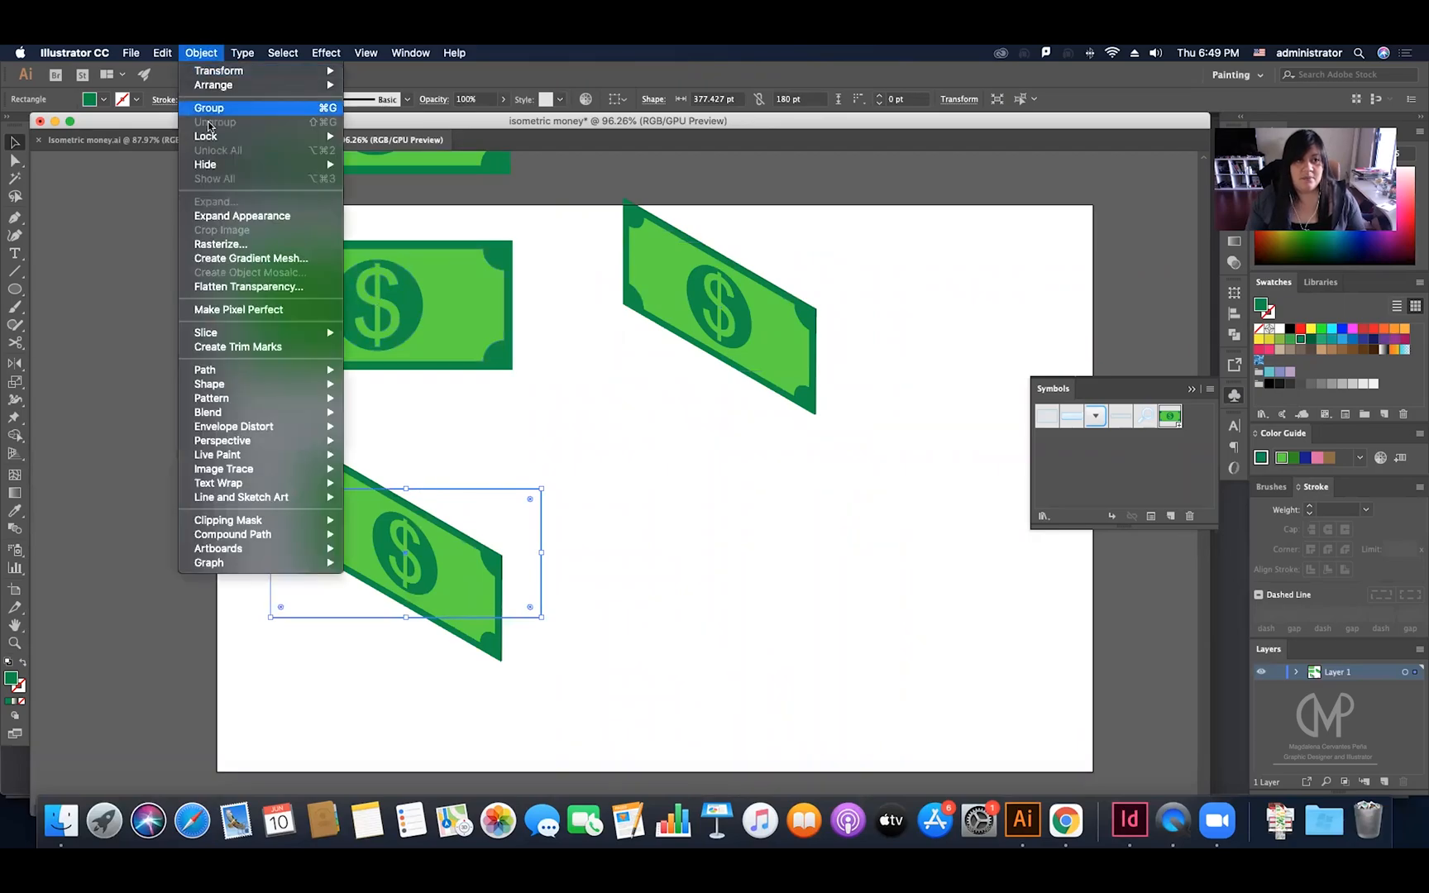
{"action": "left_click", "coordinate": [242, 219]}
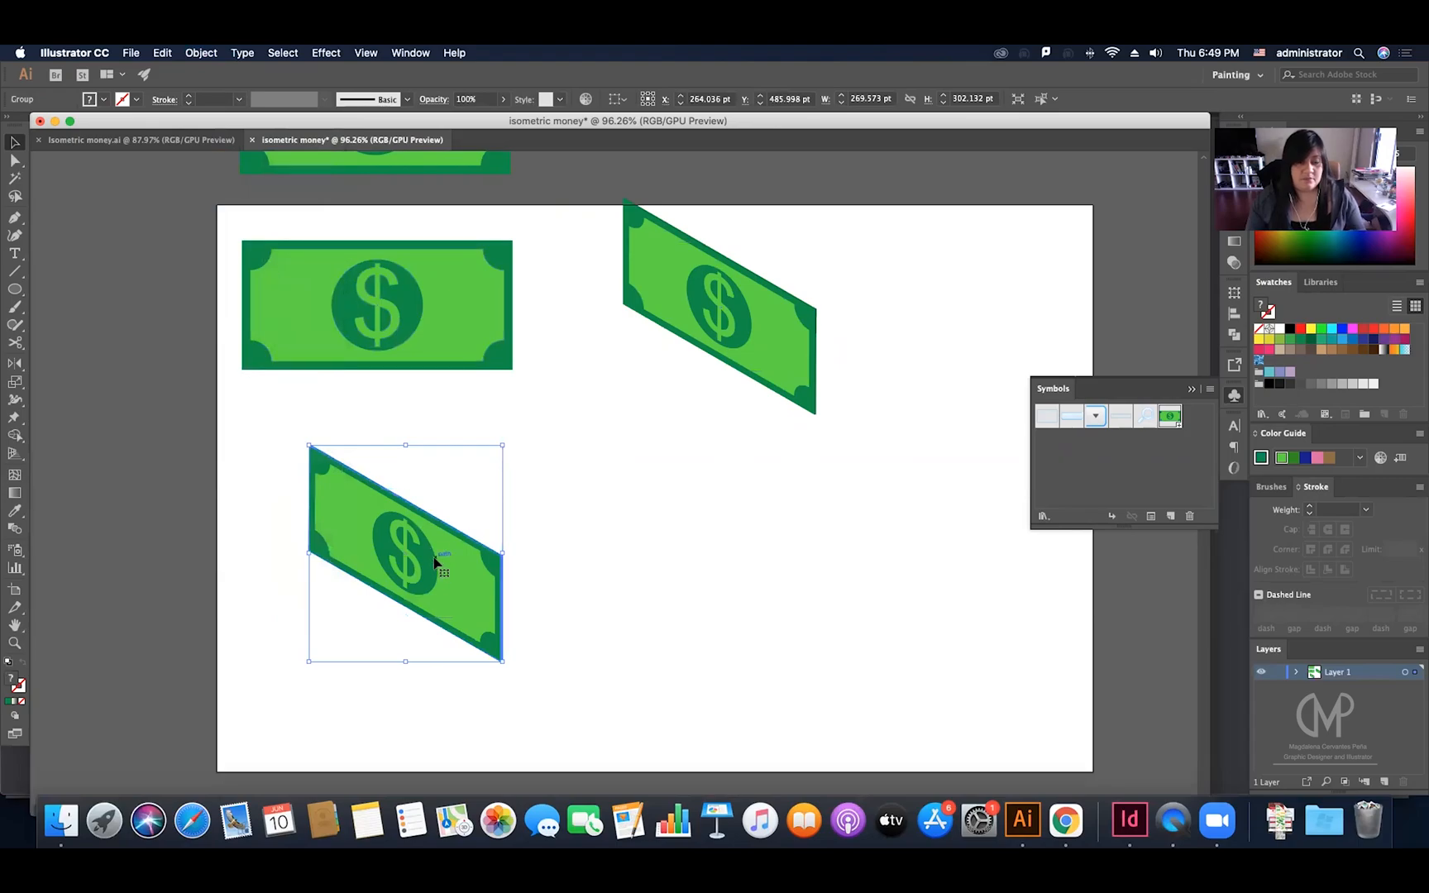
Step: Start a horizontal Flag warp effect on the expanded isometric banknote
{"action": "left_click", "coordinate": [455, 511]}
{"action": "left_click", "coordinate": [452, 531]}
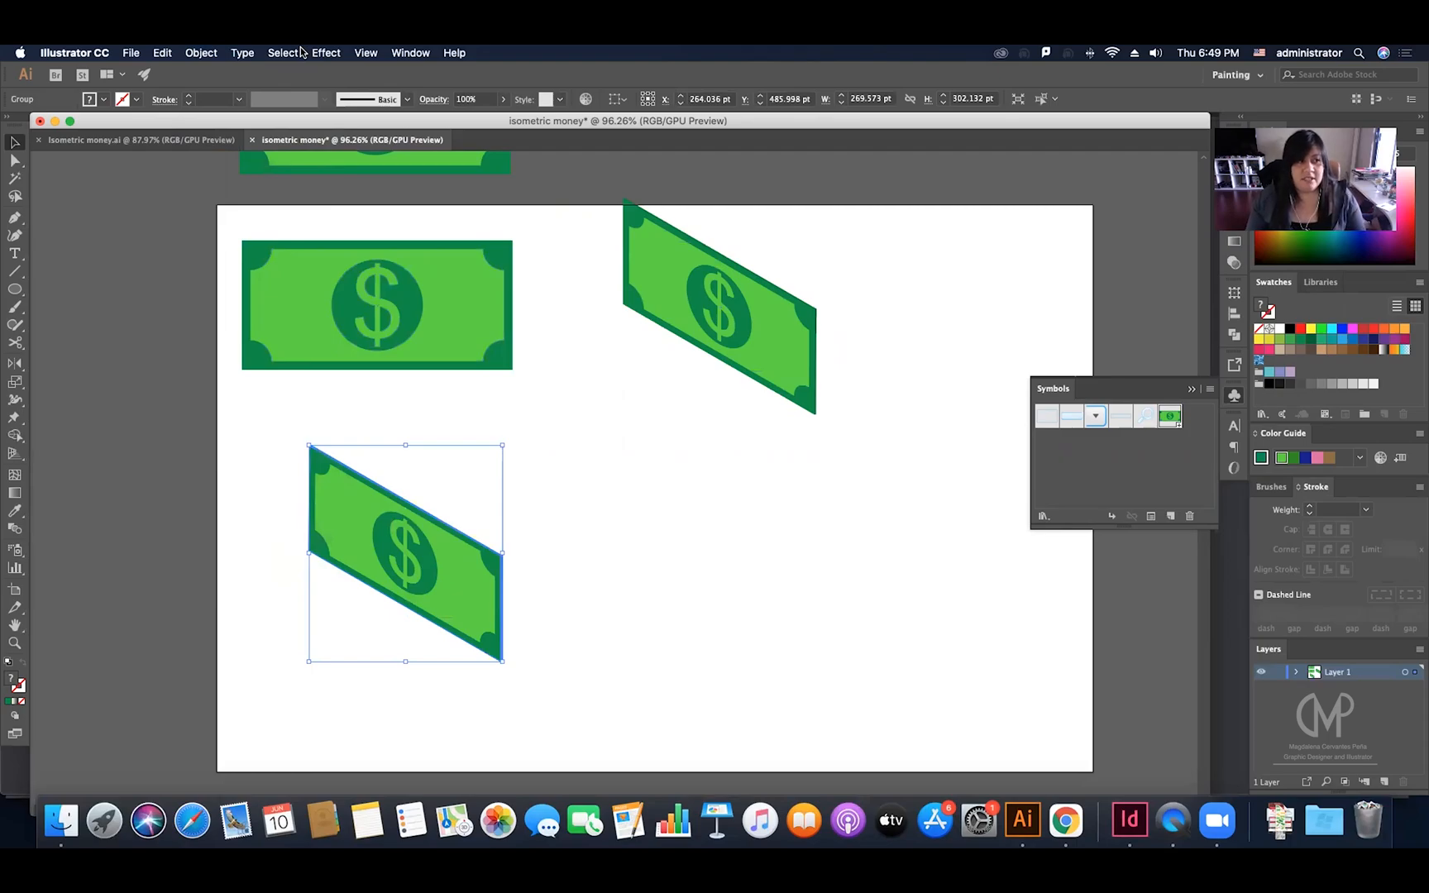
{"action": "left_click", "coordinate": [329, 53]}
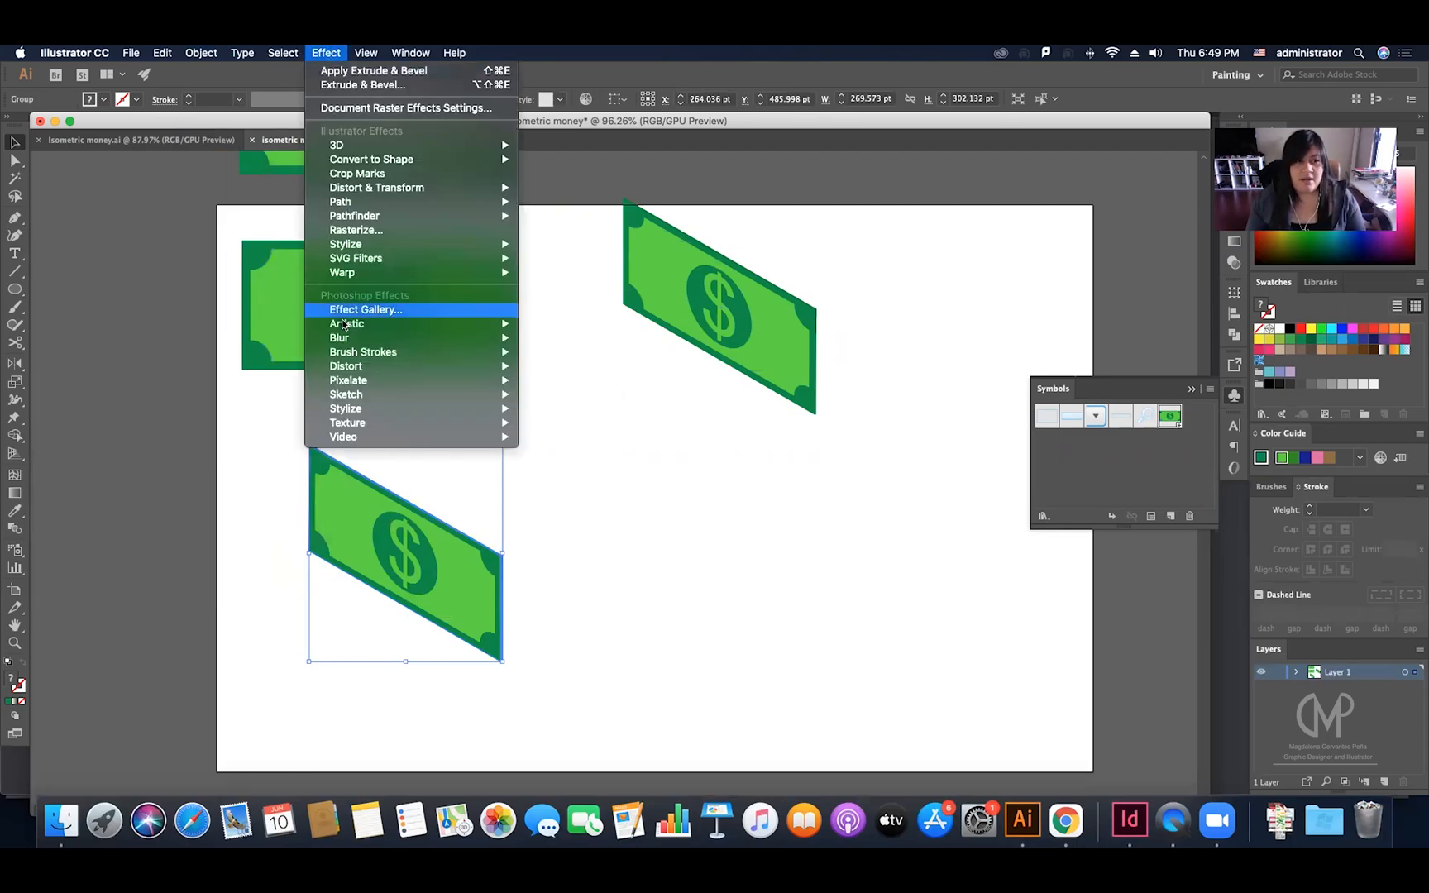
{"action": "mouse_move", "coordinate": [344, 272]}
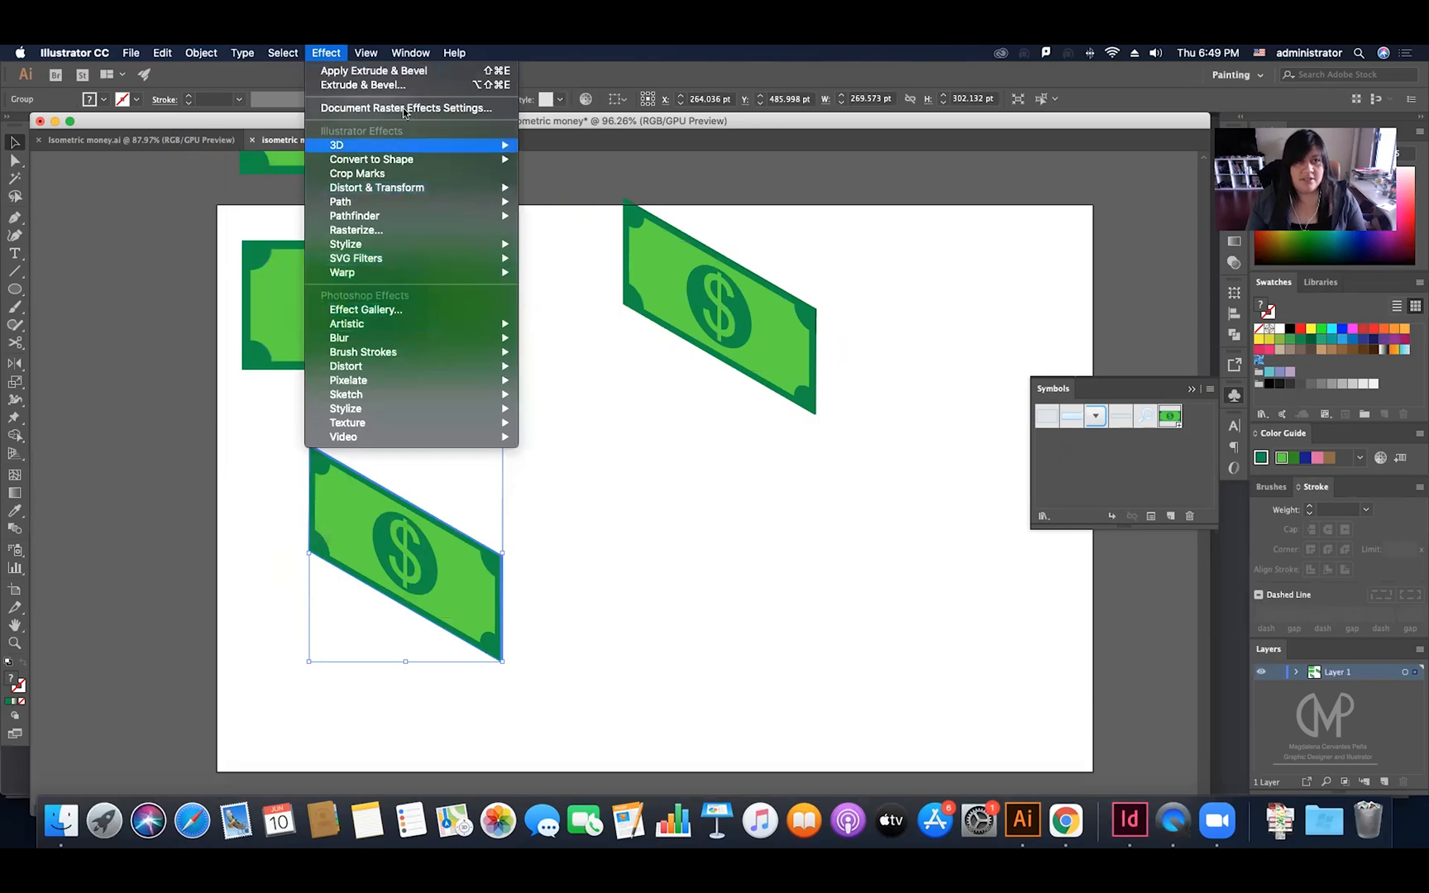
{"action": "mouse_move", "coordinate": [447, 272]}
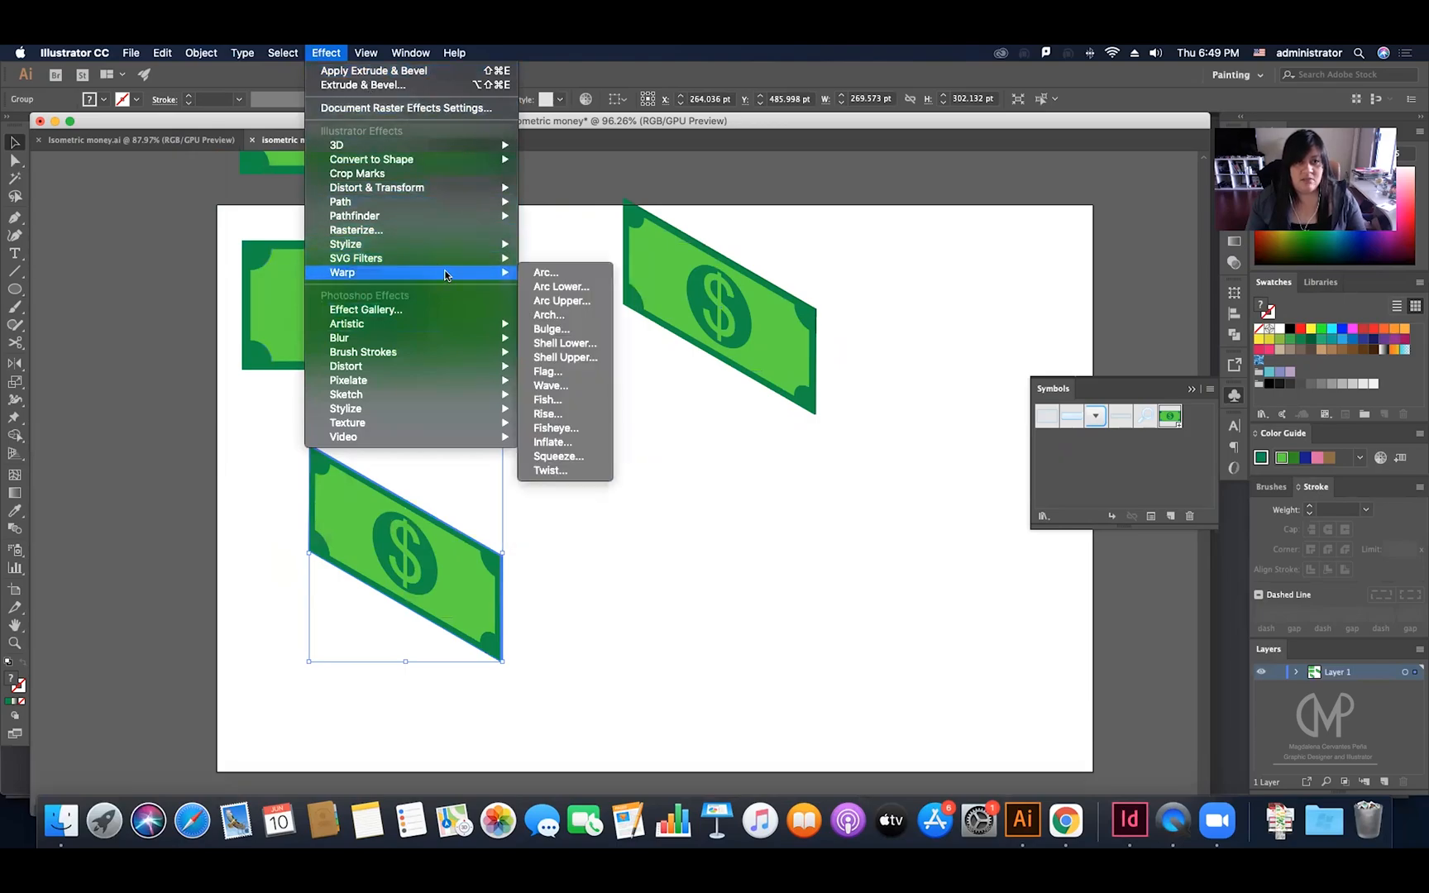
{"action": "left_click", "coordinate": [570, 381]}
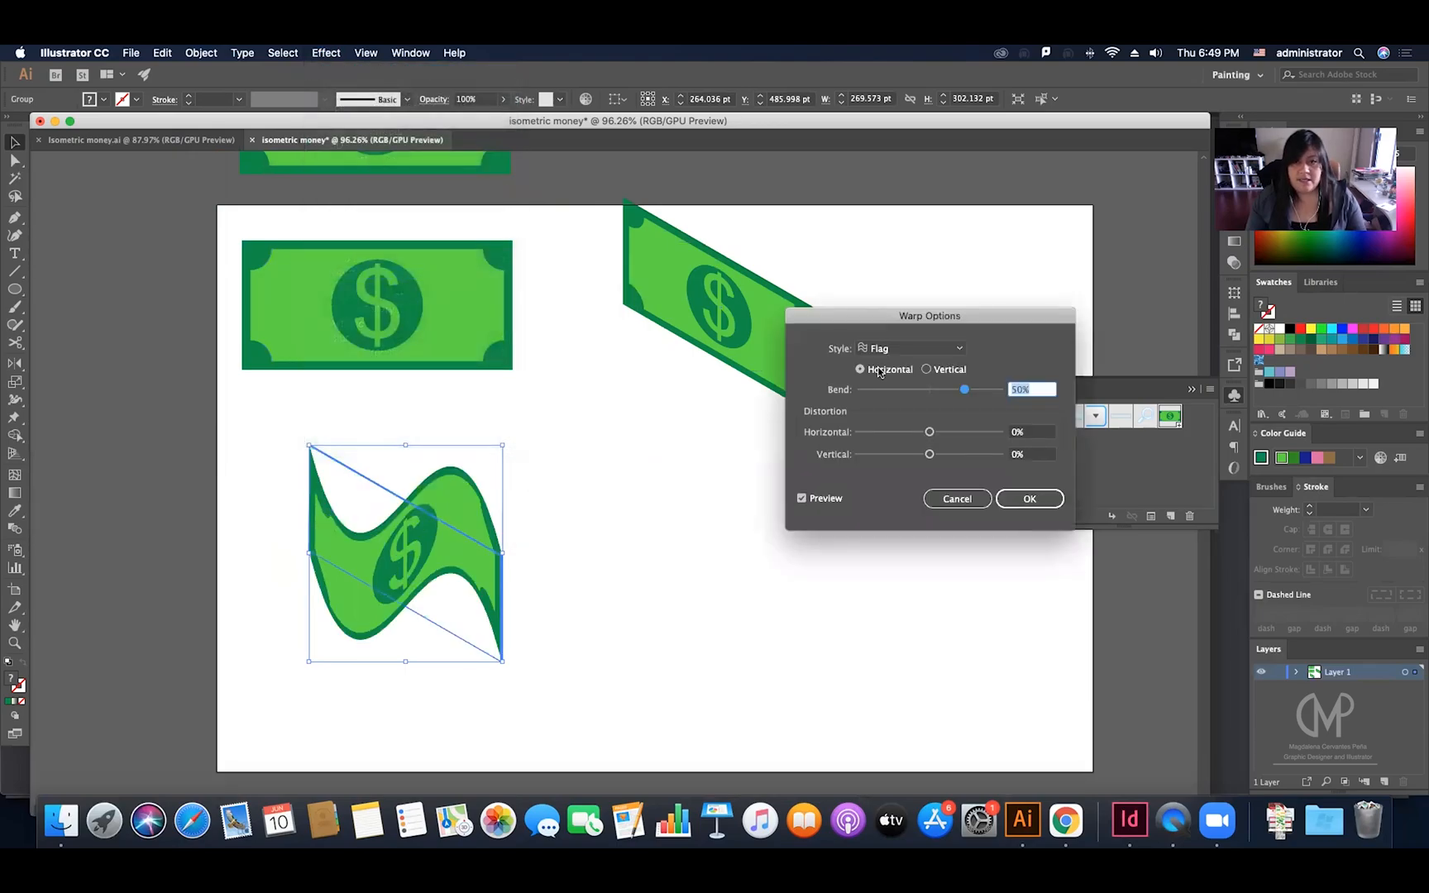
Step: Set the Flag warp's bend to 7% for a gentle wave and apply it
{"action": "left_click_drag", "start_coordinate": [966, 391], "coordinate": [941, 396]}
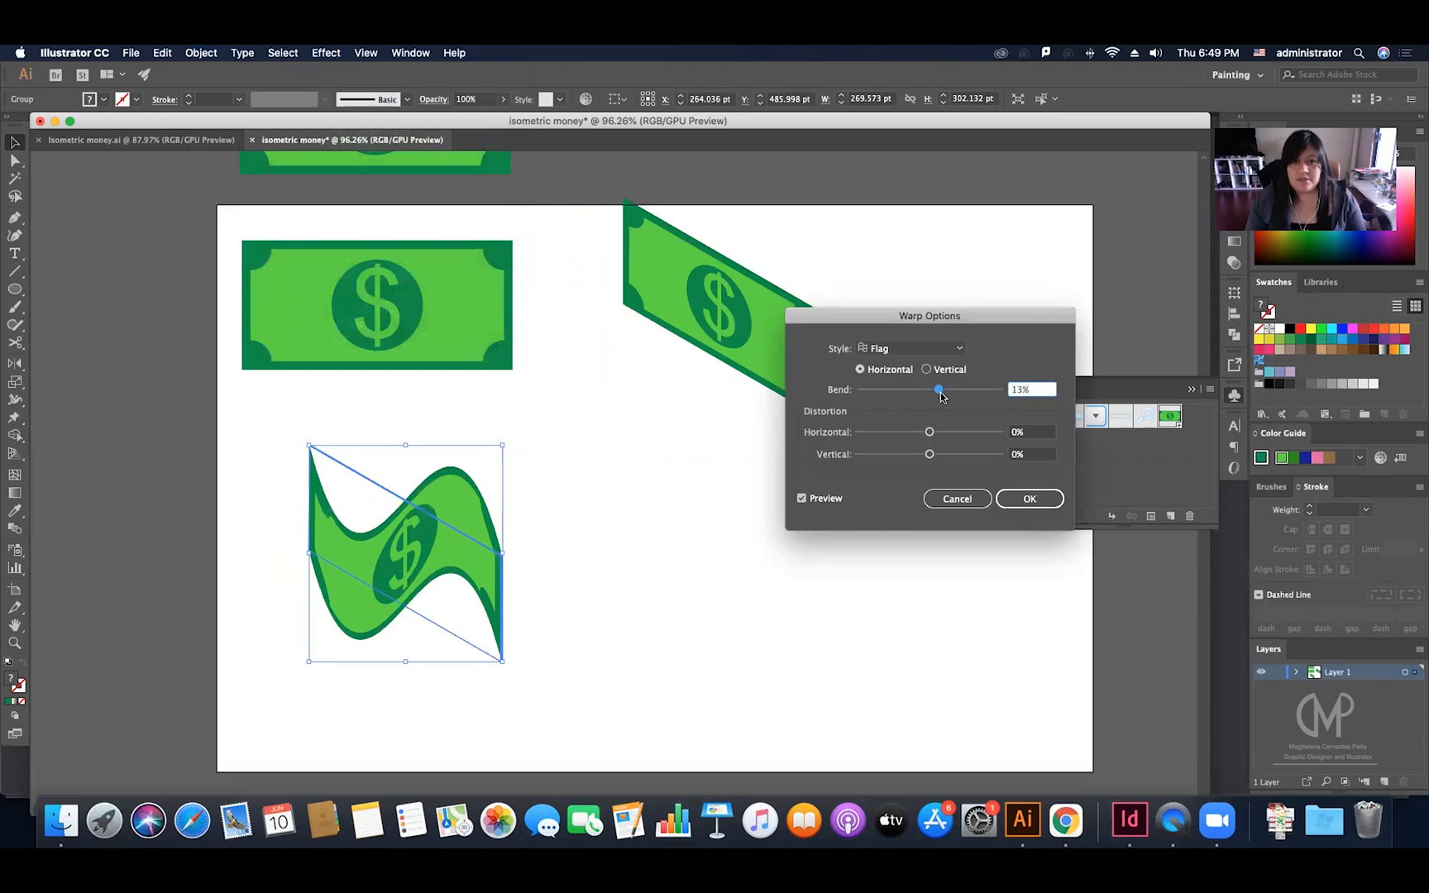
{"action": "left_click_drag", "start_coordinate": [939, 397], "coordinate": [939, 397]}
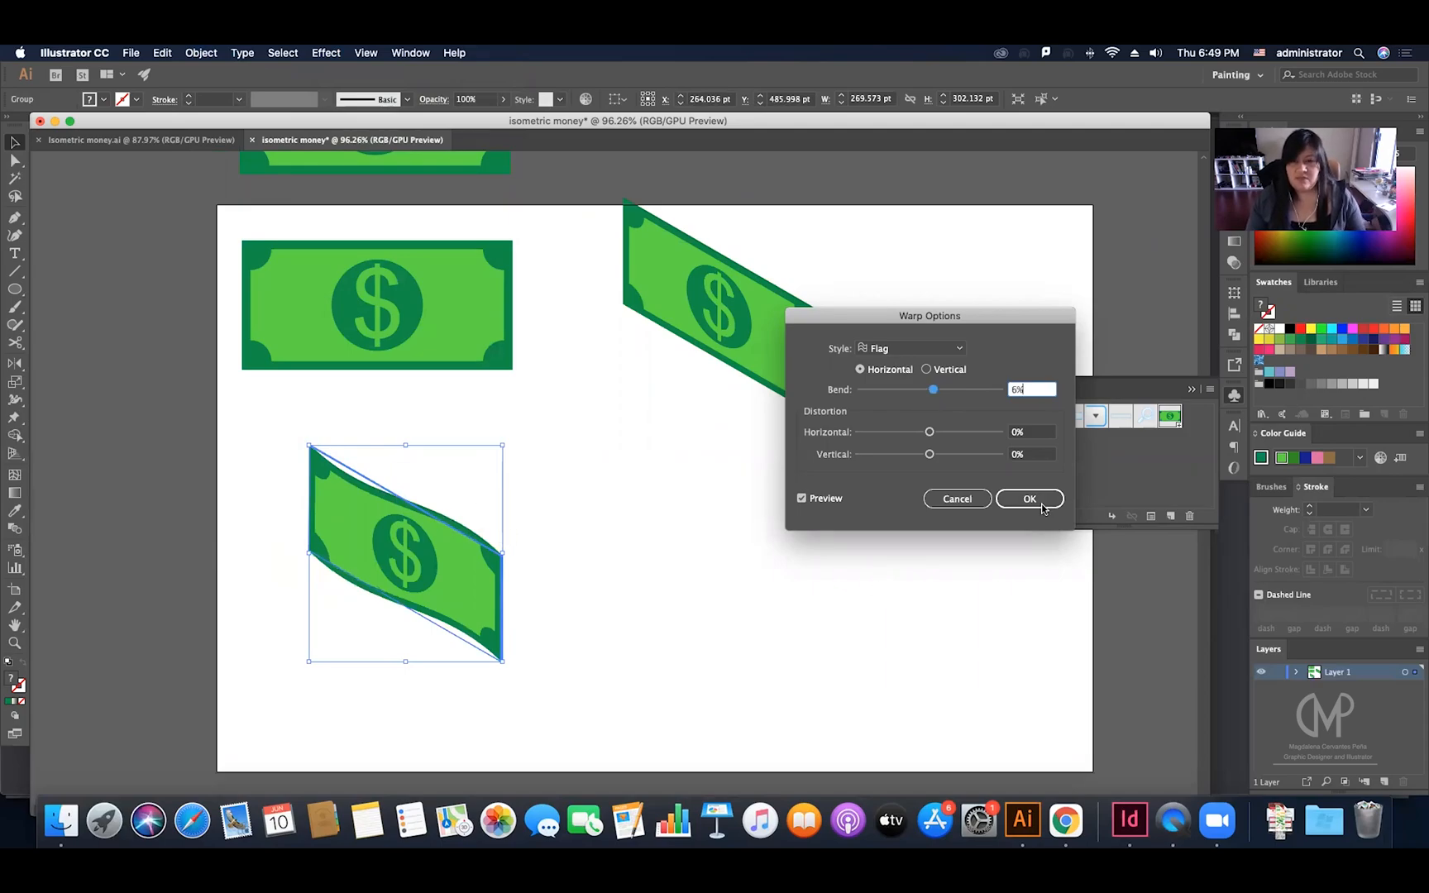
{"action": "left_click_drag", "start_coordinate": [933, 390], "coordinate": [922, 391]}
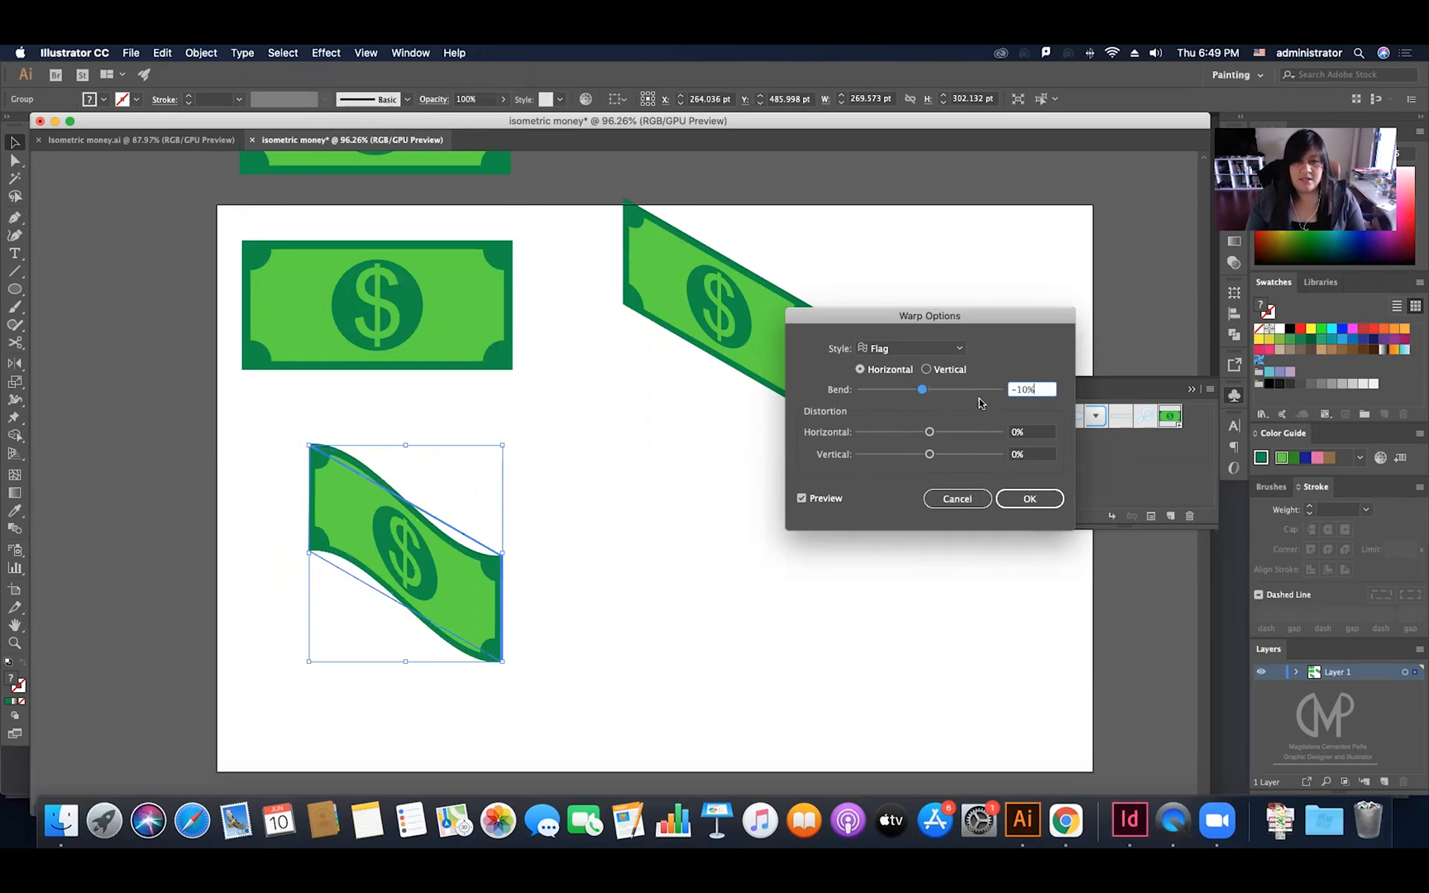
{"action": "left_click", "coordinate": [934, 391]}
{"action": "left_click_drag", "start_coordinate": [934, 390], "coordinate": [936, 392]}
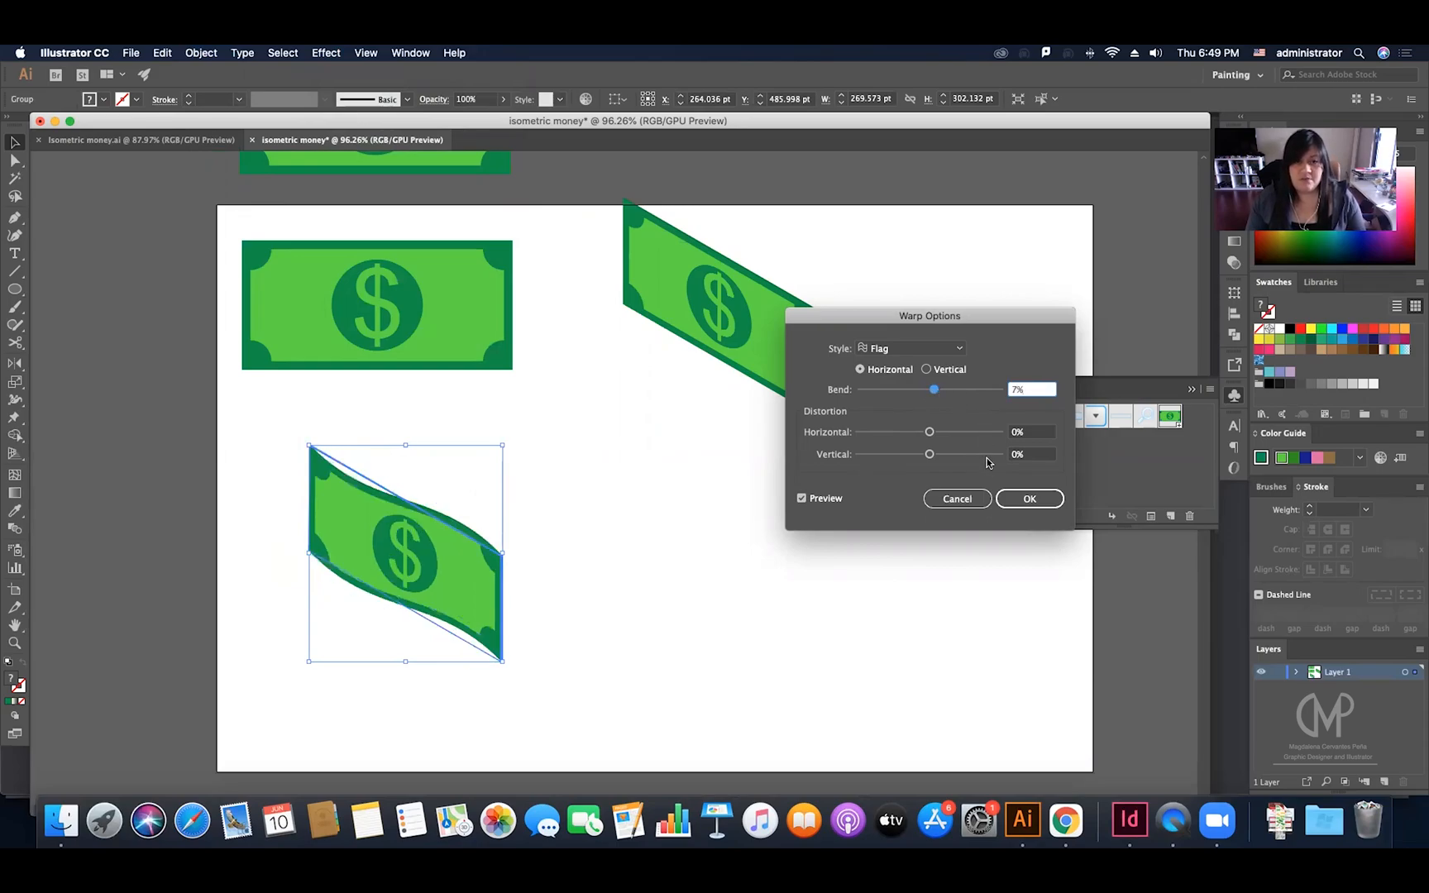
{"action": "left_click", "coordinate": [1027, 499]}
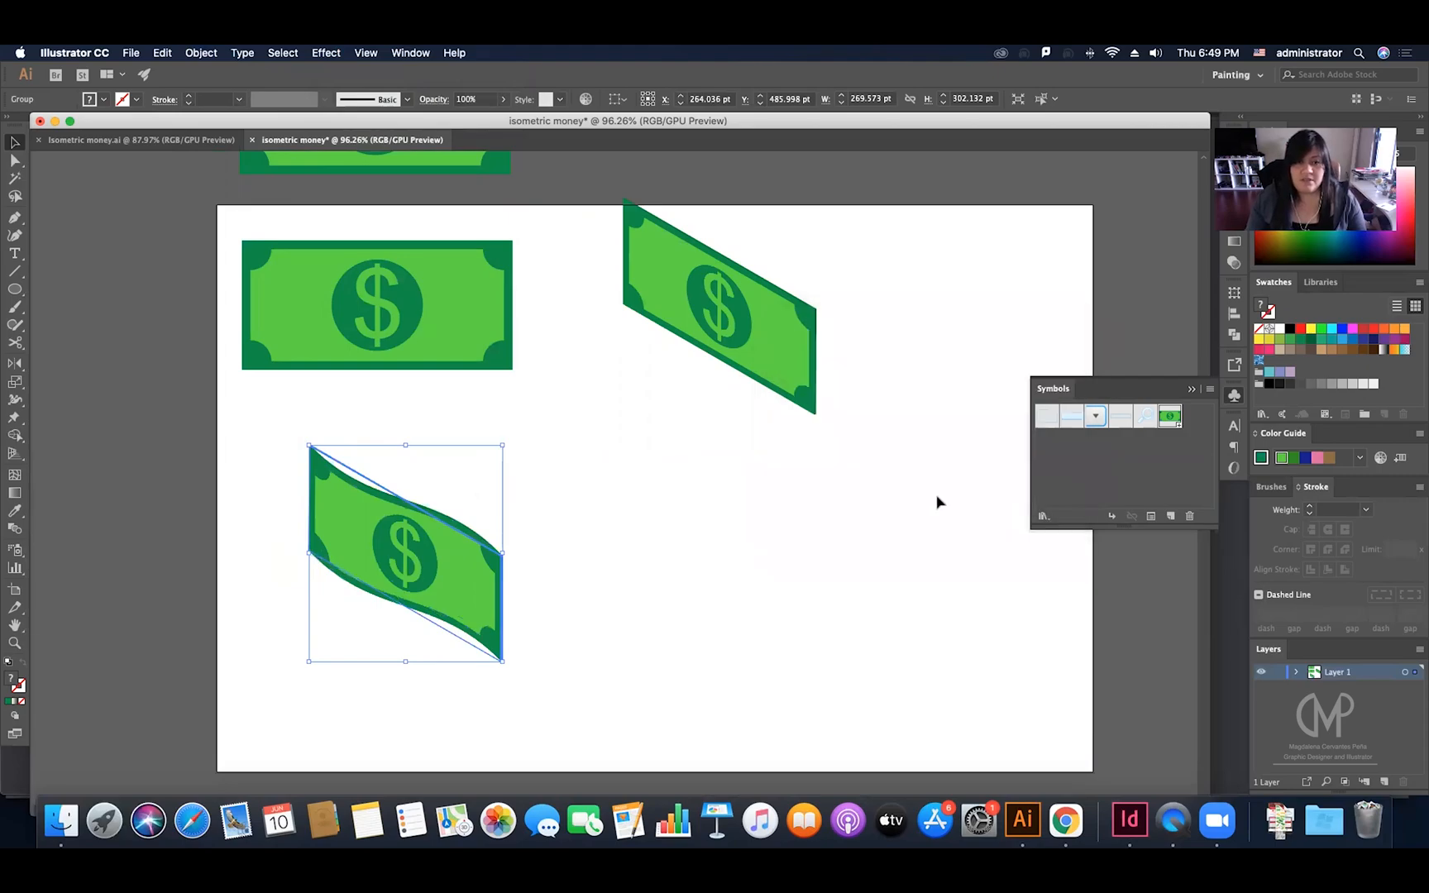
Step: Place a second copy of the unexpanded isometric banknote directly below its original
{"action": "left_click", "coordinate": [752, 539]}
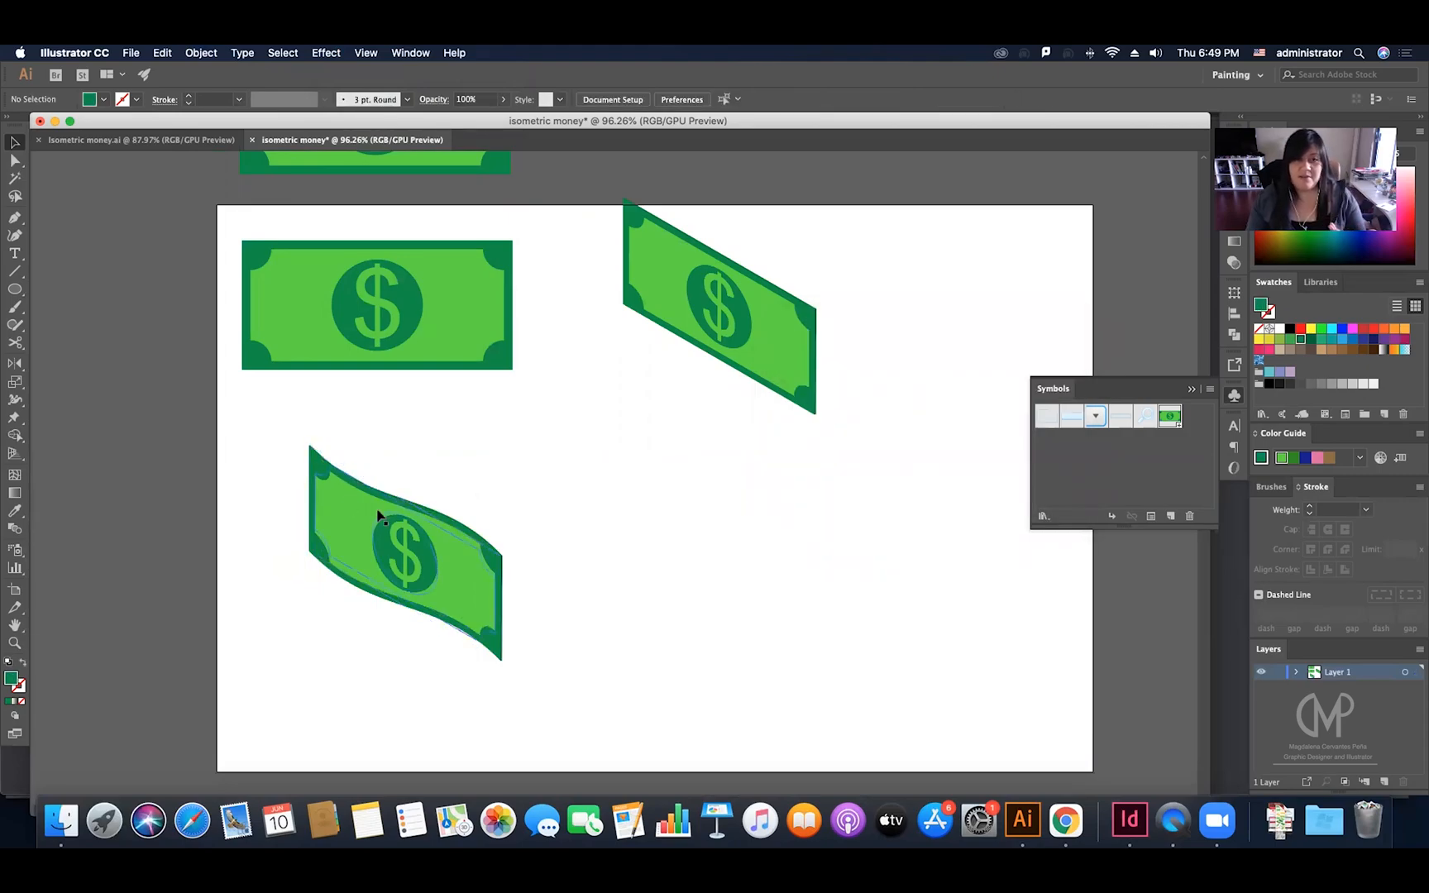
{"action": "left_click", "coordinate": [810, 291]}
{"action": "left_click_drag", "start_coordinate": [760, 310], "coordinate": [732, 512]}
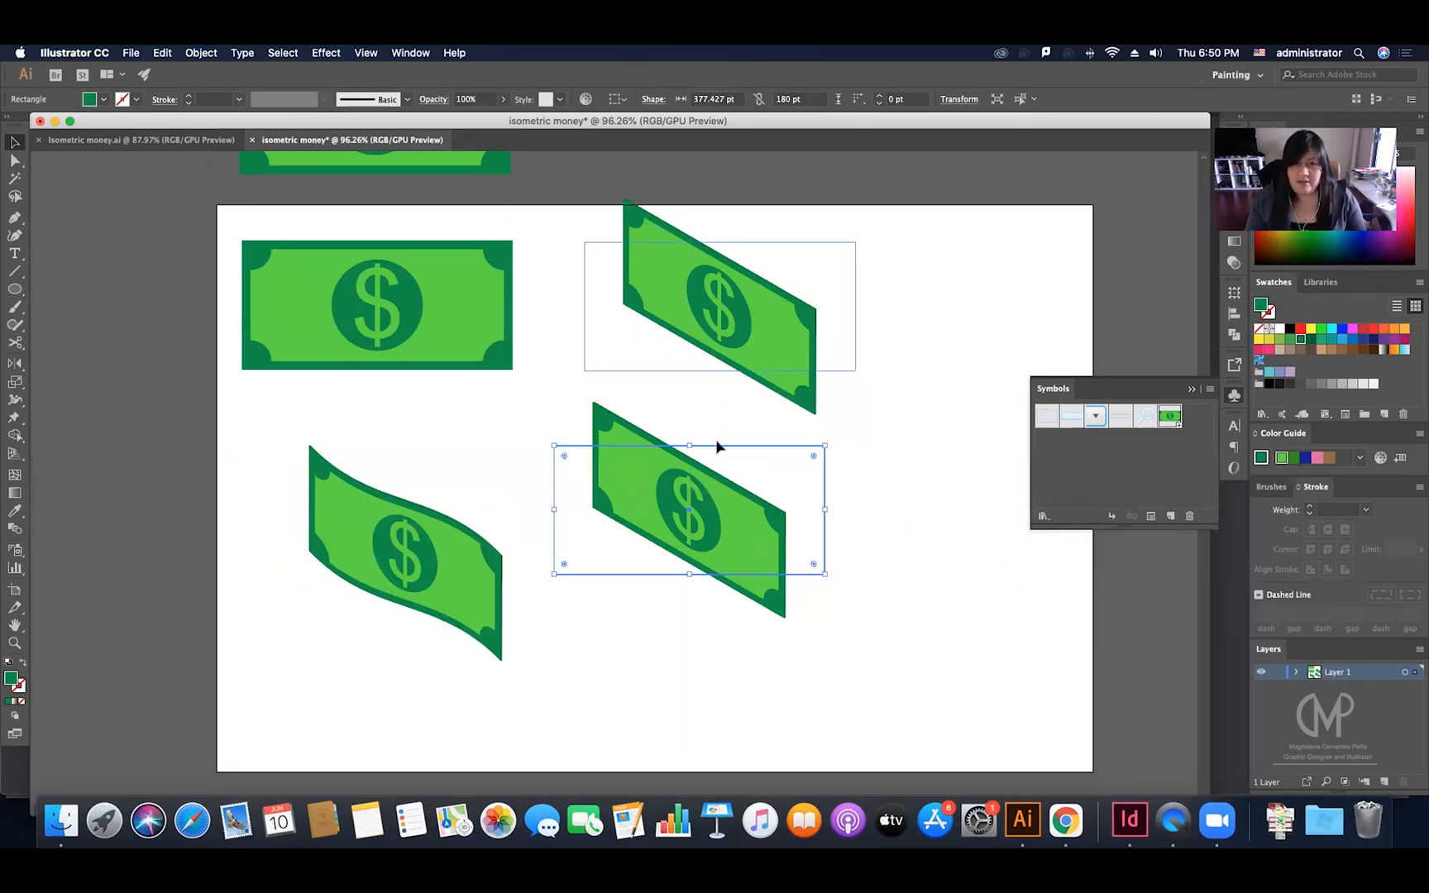
Step: Reopen the upper isometric banknote's 3D Extrude & Bevel effect and change its position to Isometric Top, with preview on
{"action": "left_click", "coordinate": [726, 251]}
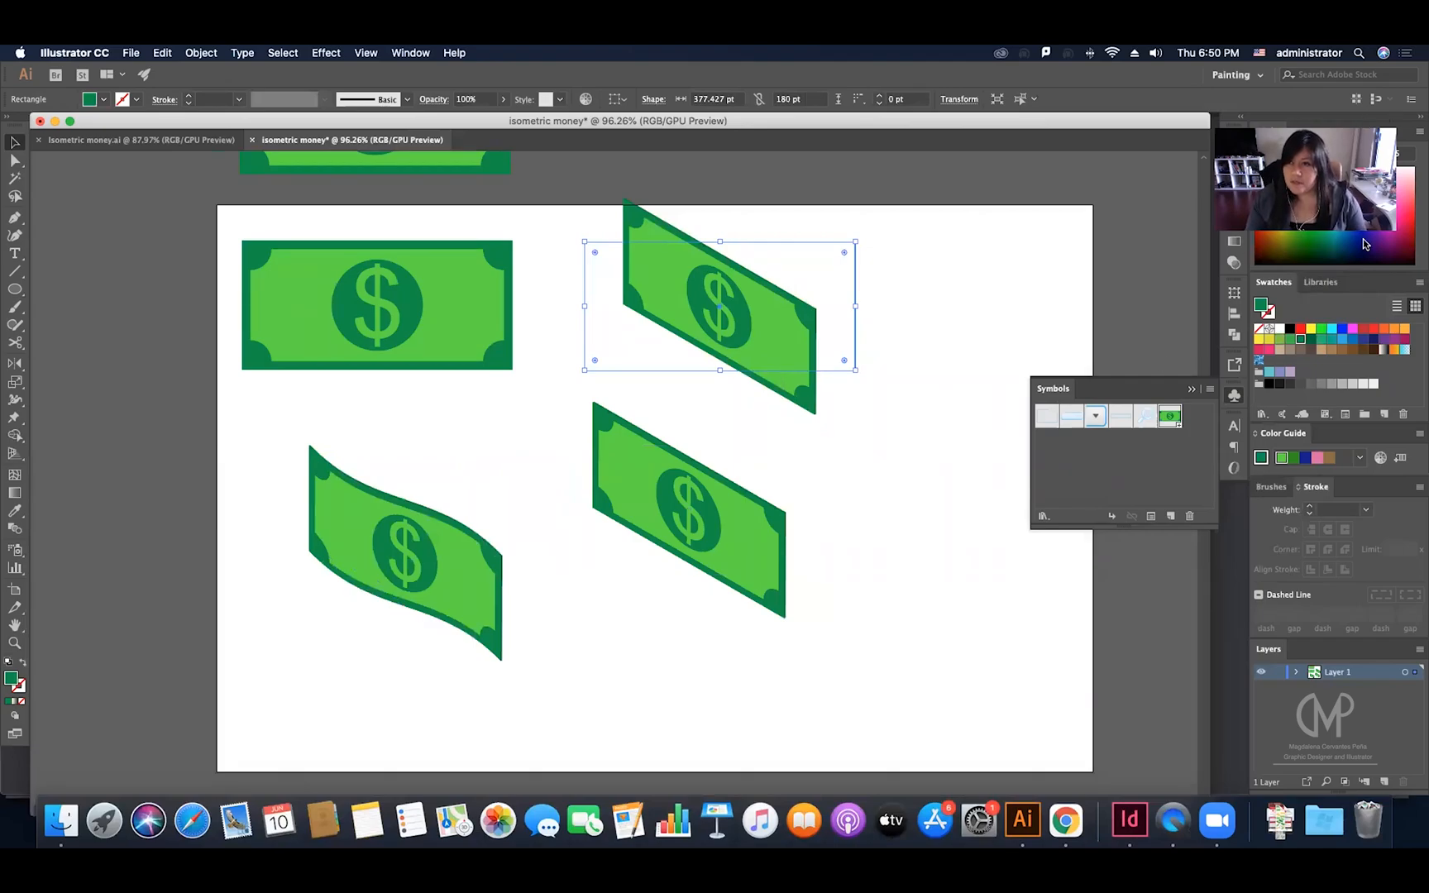
{"action": "left_click", "coordinate": [1234, 191]}
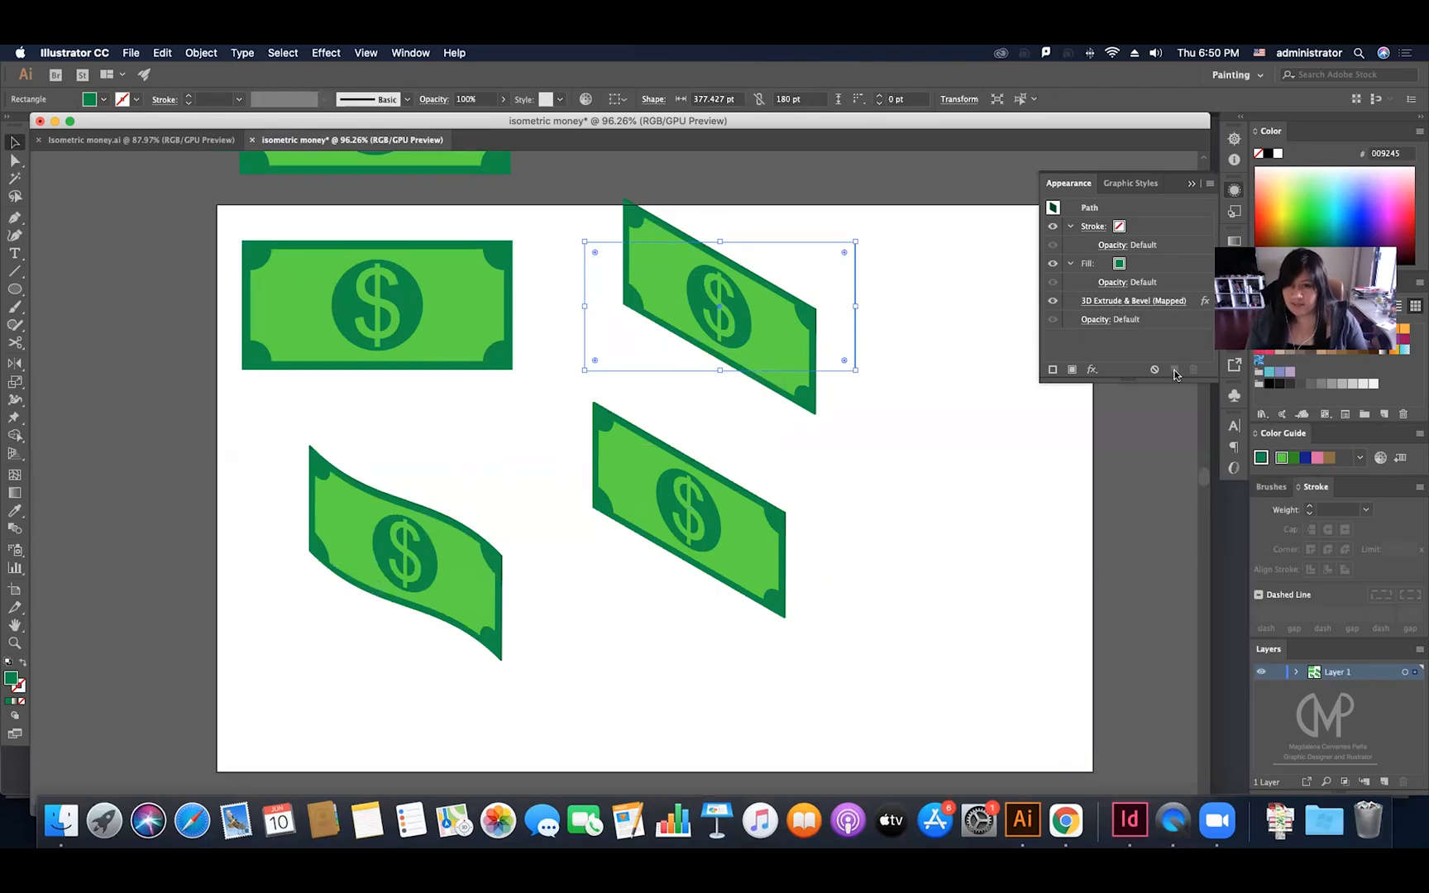
{"action": "left_click", "coordinate": [1090, 303]}
{"action": "left_click", "coordinate": [934, 502]}
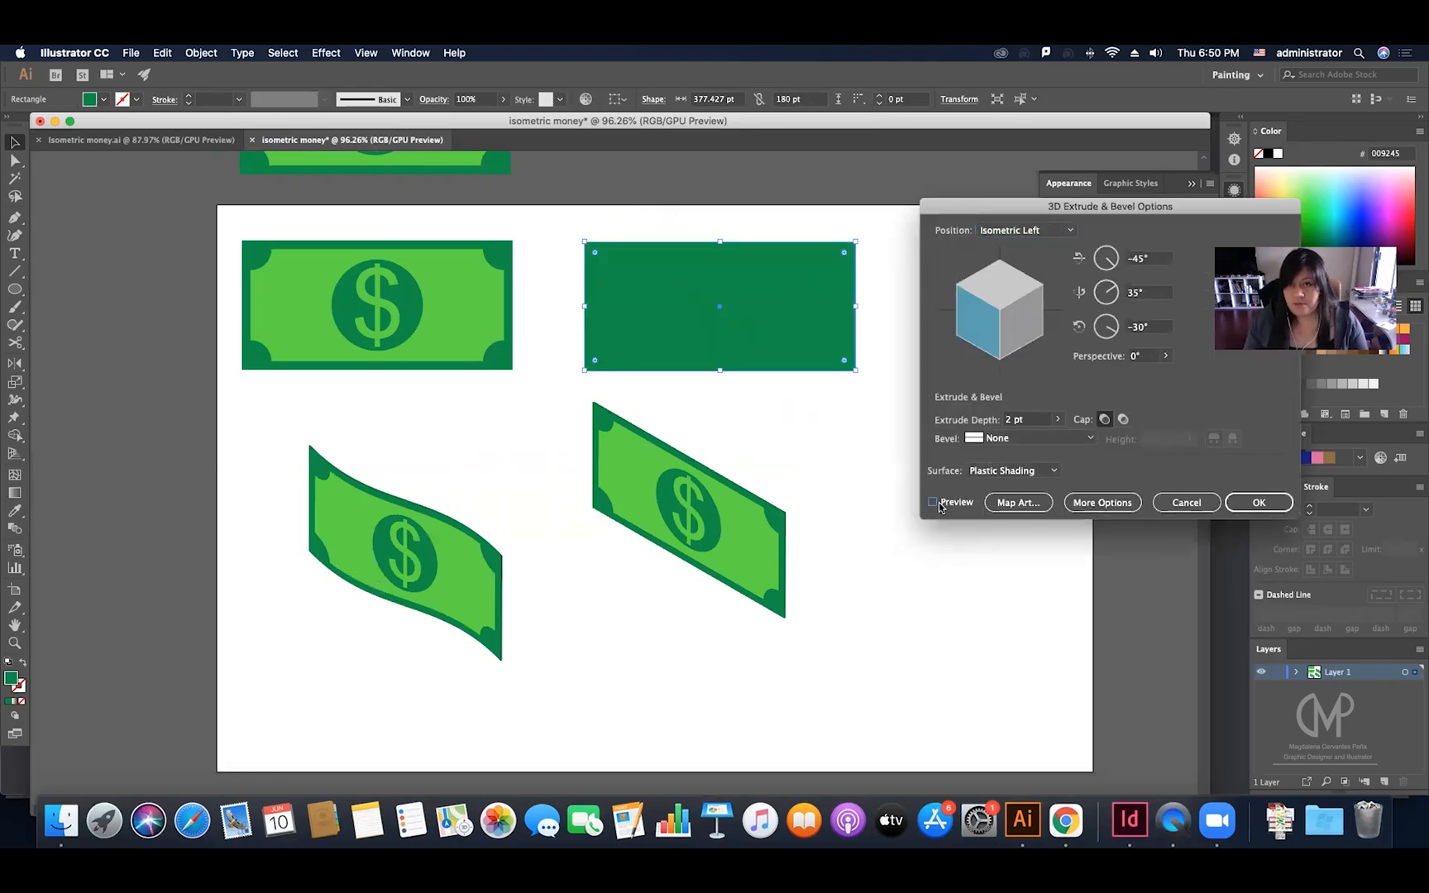
{"action": "left_click", "coordinate": [1022, 233]}
{"action": "left_click", "coordinate": [1029, 493]}
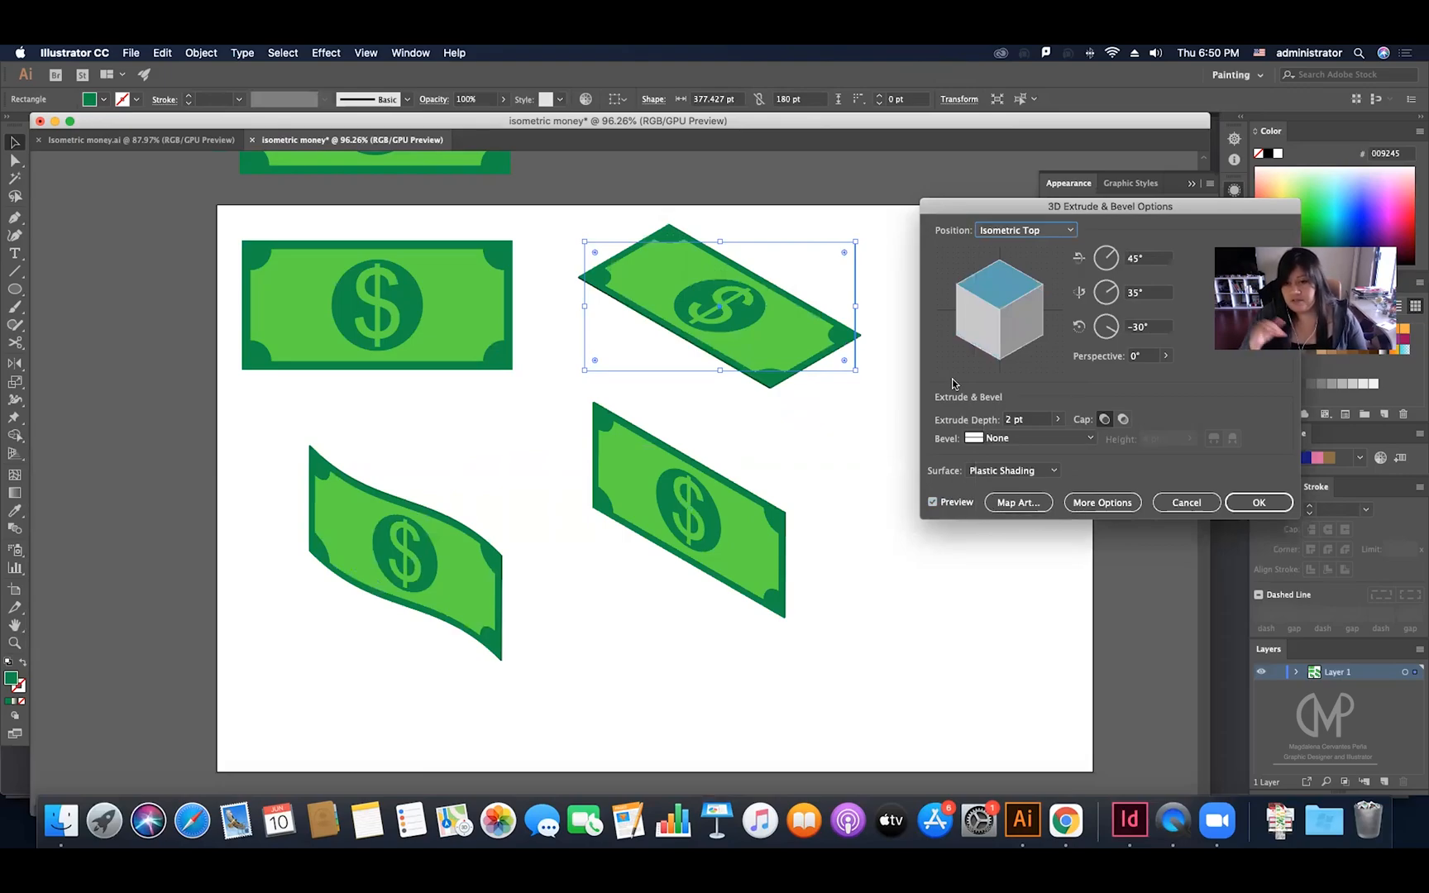
Step: Set the Isometric Top banknote's extrude depth to 90 pt and apply the change to form a thick stack
{"action": "left_click", "coordinate": [1030, 421]}
{"action": "key", "text": "Down"}
{"action": "key", "text": "Down"}
{"action": "scroll", "coordinate": [1029, 421], "scroll_direction": "up", "scroll_amount": 10}
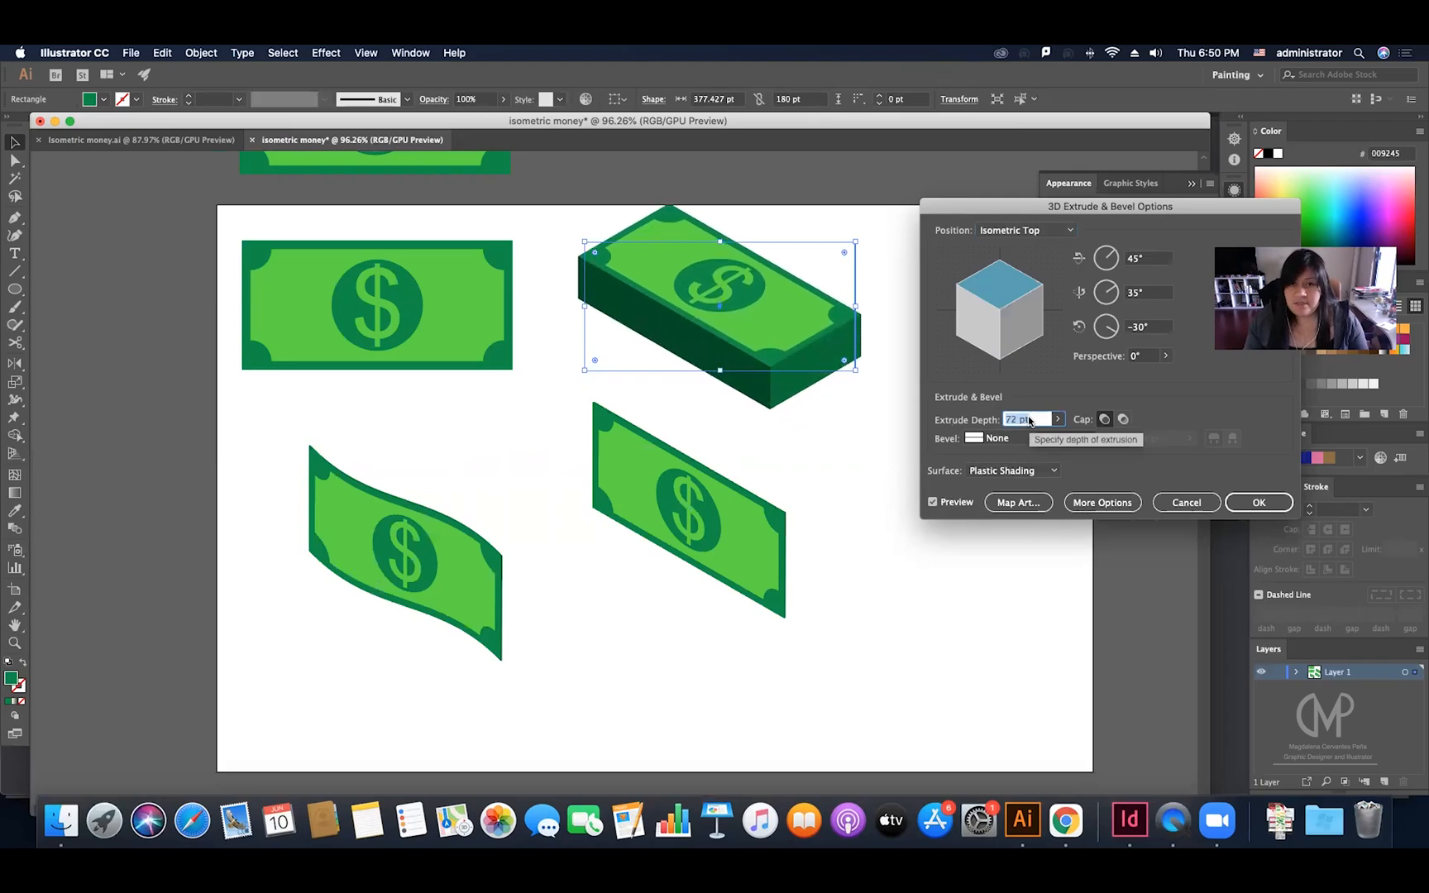
{"action": "scroll", "coordinate": [1030, 422], "scroll_direction": "down", "scroll_amount": 2}
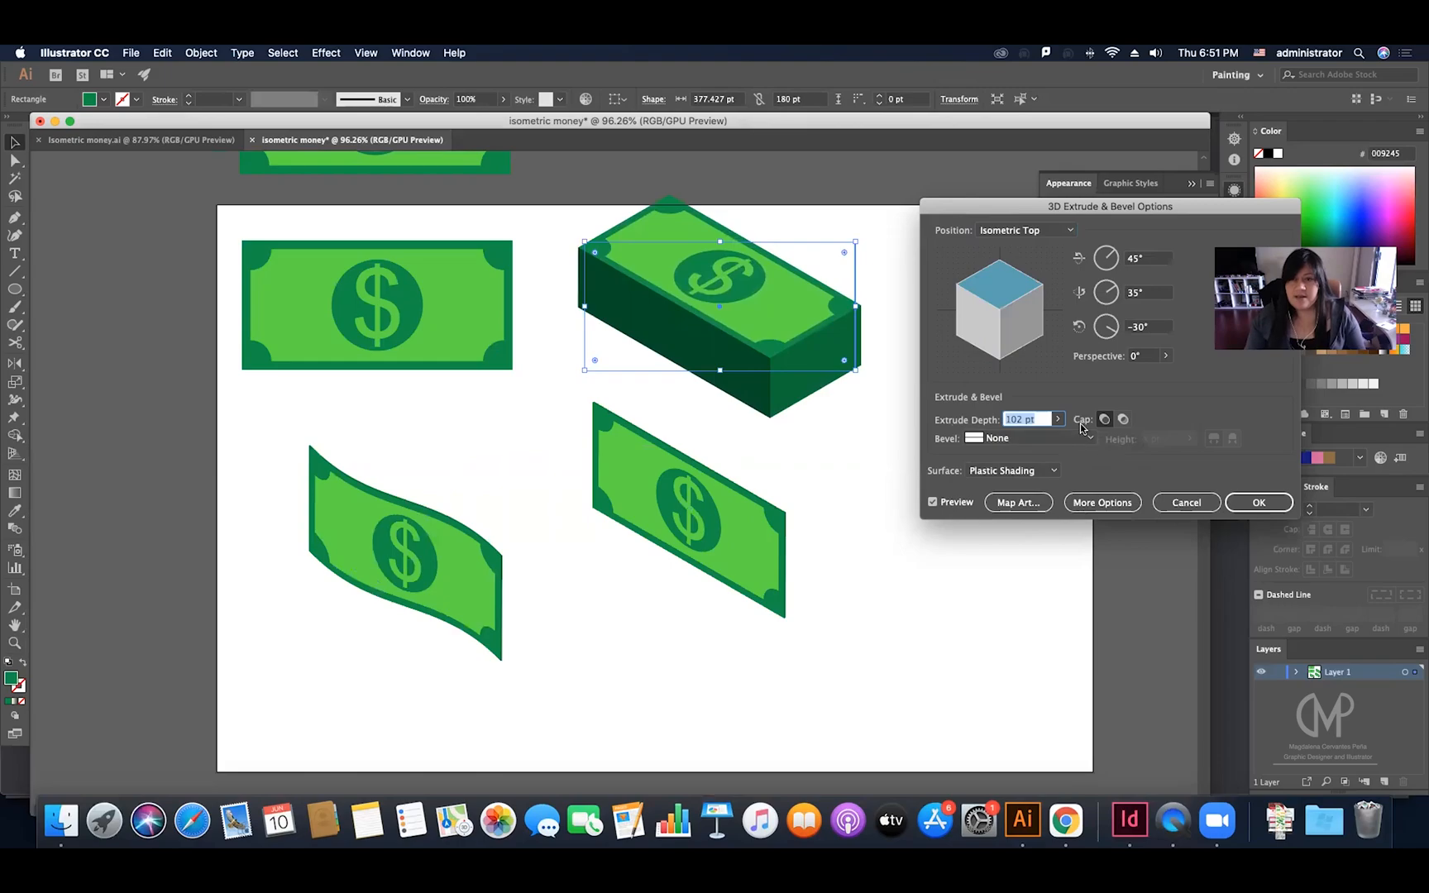
{"action": "scroll", "coordinate": [1044, 417], "scroll_direction": "down", "scroll_amount": 9}
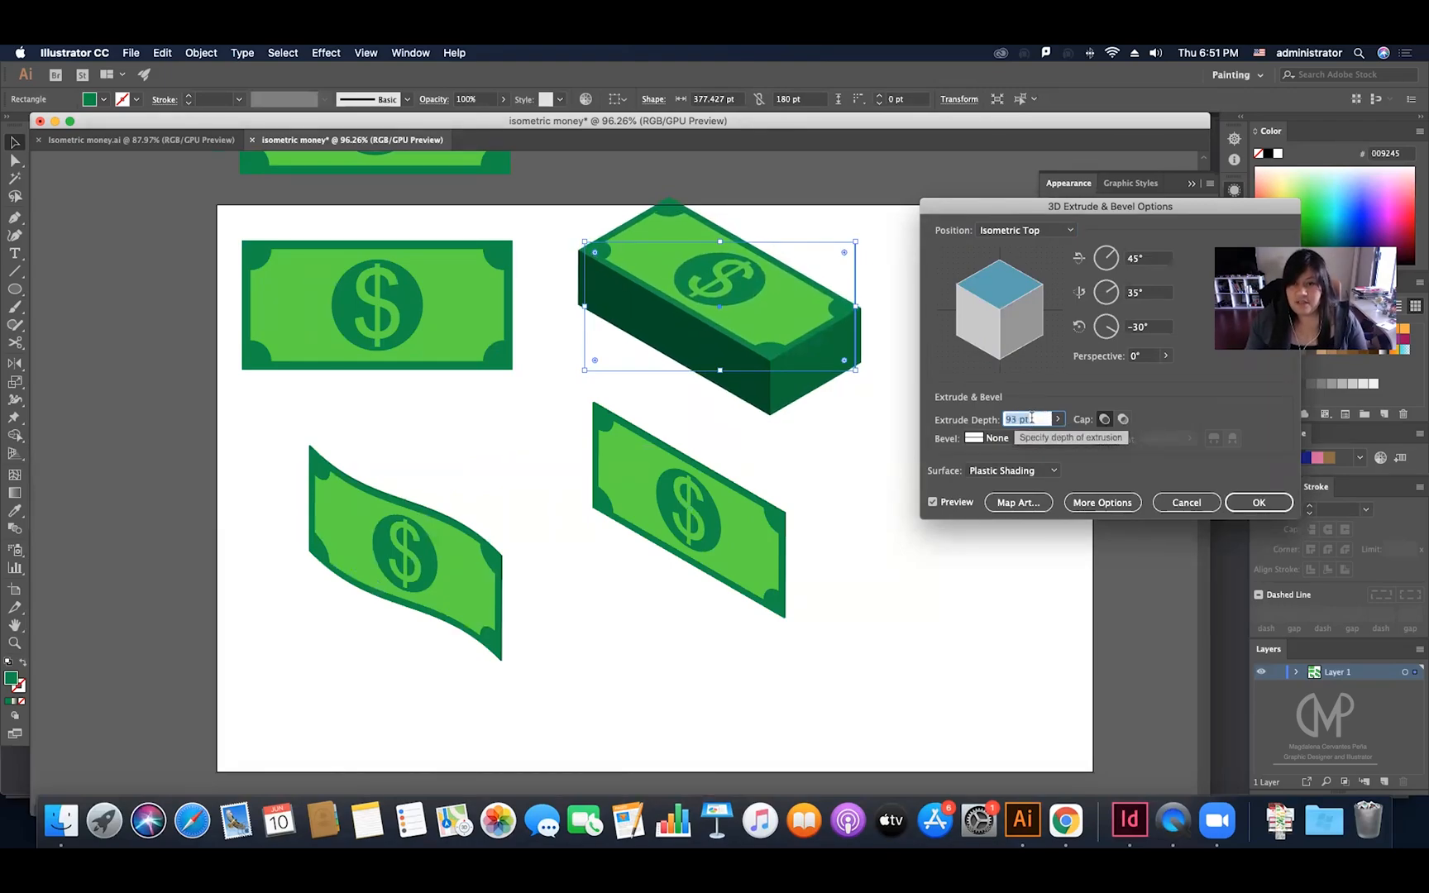
{"action": "scroll", "coordinate": [1032, 419], "scroll_direction": "down", "scroll_amount": 2}
{"action": "scroll", "coordinate": [1031, 417], "scroll_direction": "down", "scroll_amount": 1}
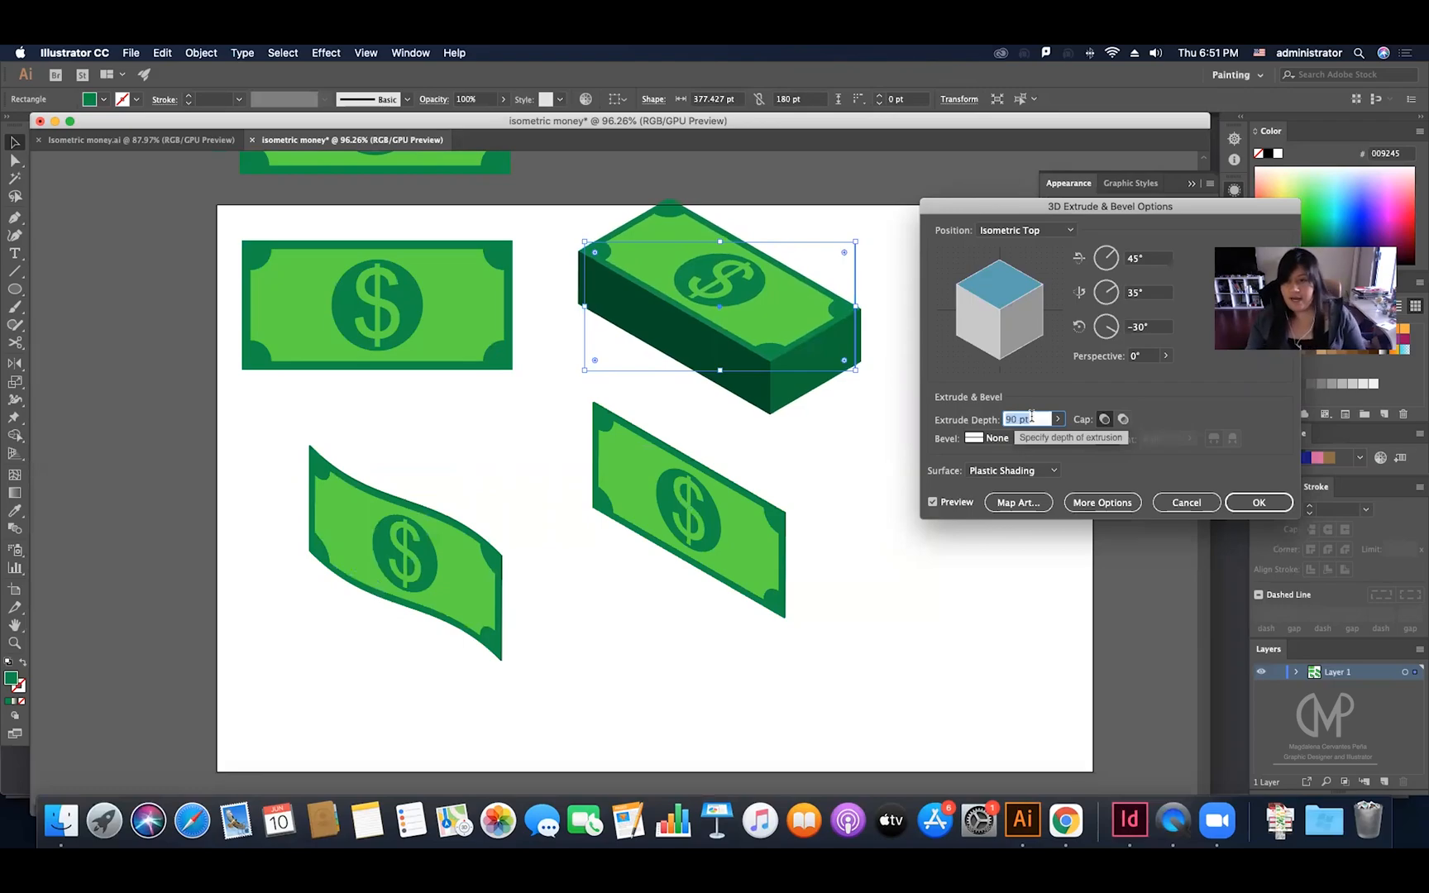
{"action": "left_click", "coordinate": [1235, 505]}
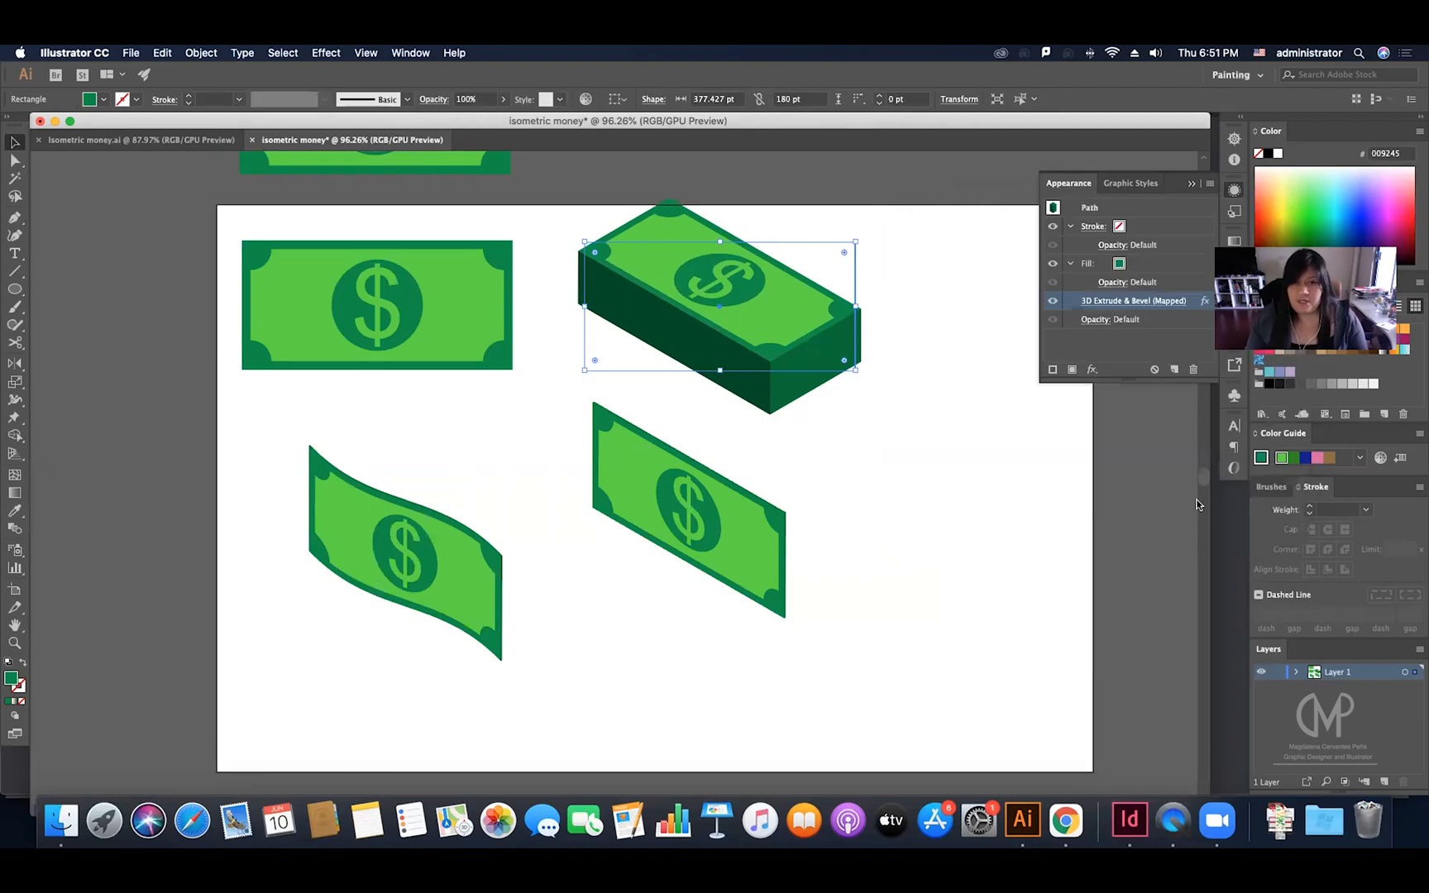
Step: Shift the thick stack slightly down and right, and move the unwarped isometric bill below it left toward the wavy bill
{"action": "left_click", "coordinate": [900, 466]}
{"action": "left_click_drag", "start_coordinate": [696, 259], "coordinate": [721, 290]}
{"action": "left_click_drag", "start_coordinate": [722, 501], "coordinate": [677, 500]}
{"action": "left_click", "coordinate": [852, 403]}
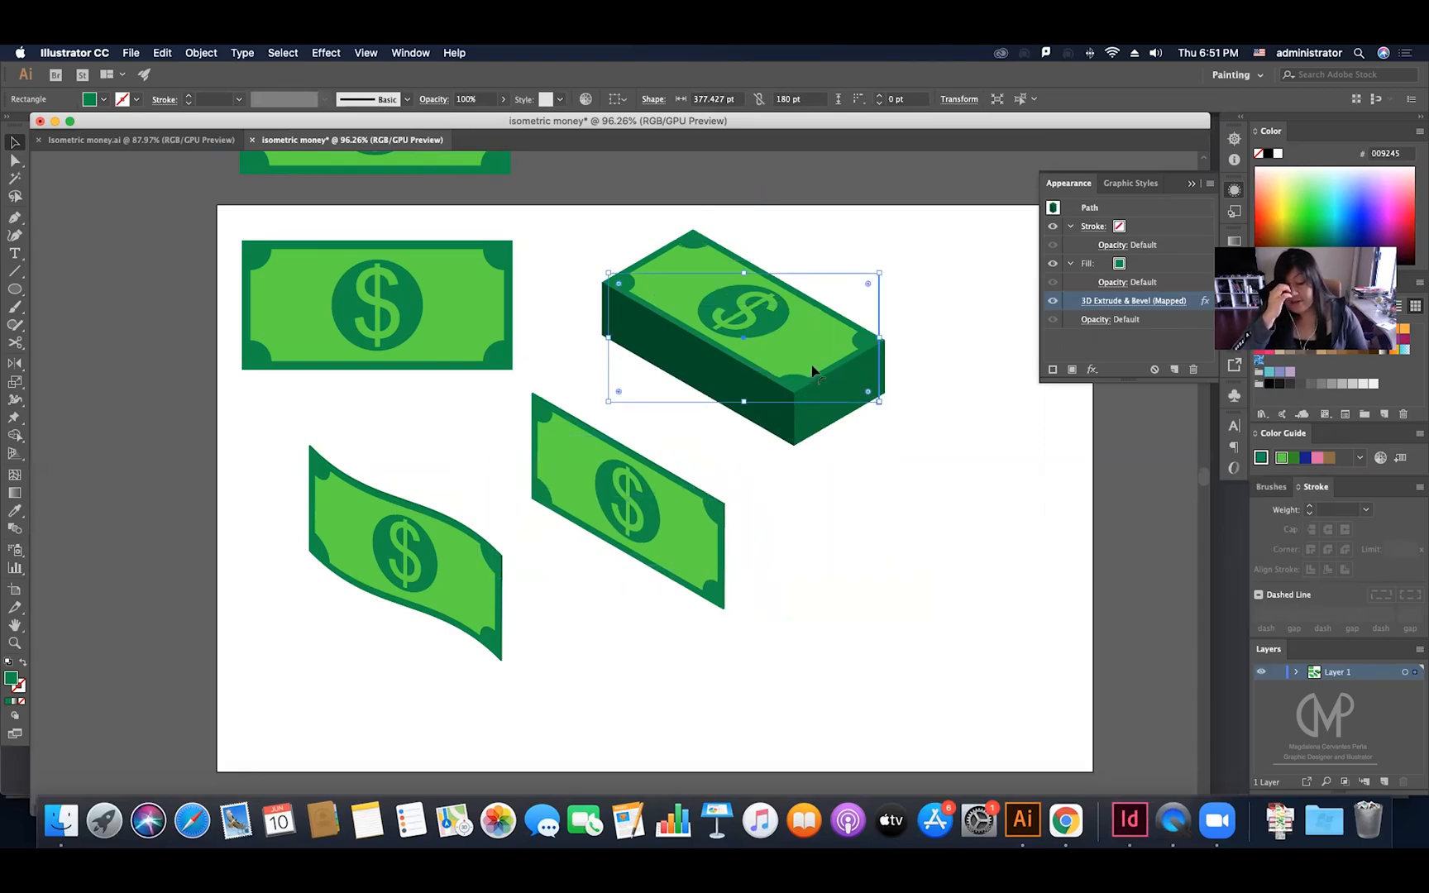
Step: Place a copy of the thick stack in the artboard's lower-right area and expand the copy's appearance
{"action": "left_click_drag", "start_coordinate": [830, 347], "coordinate": [1008, 625]}
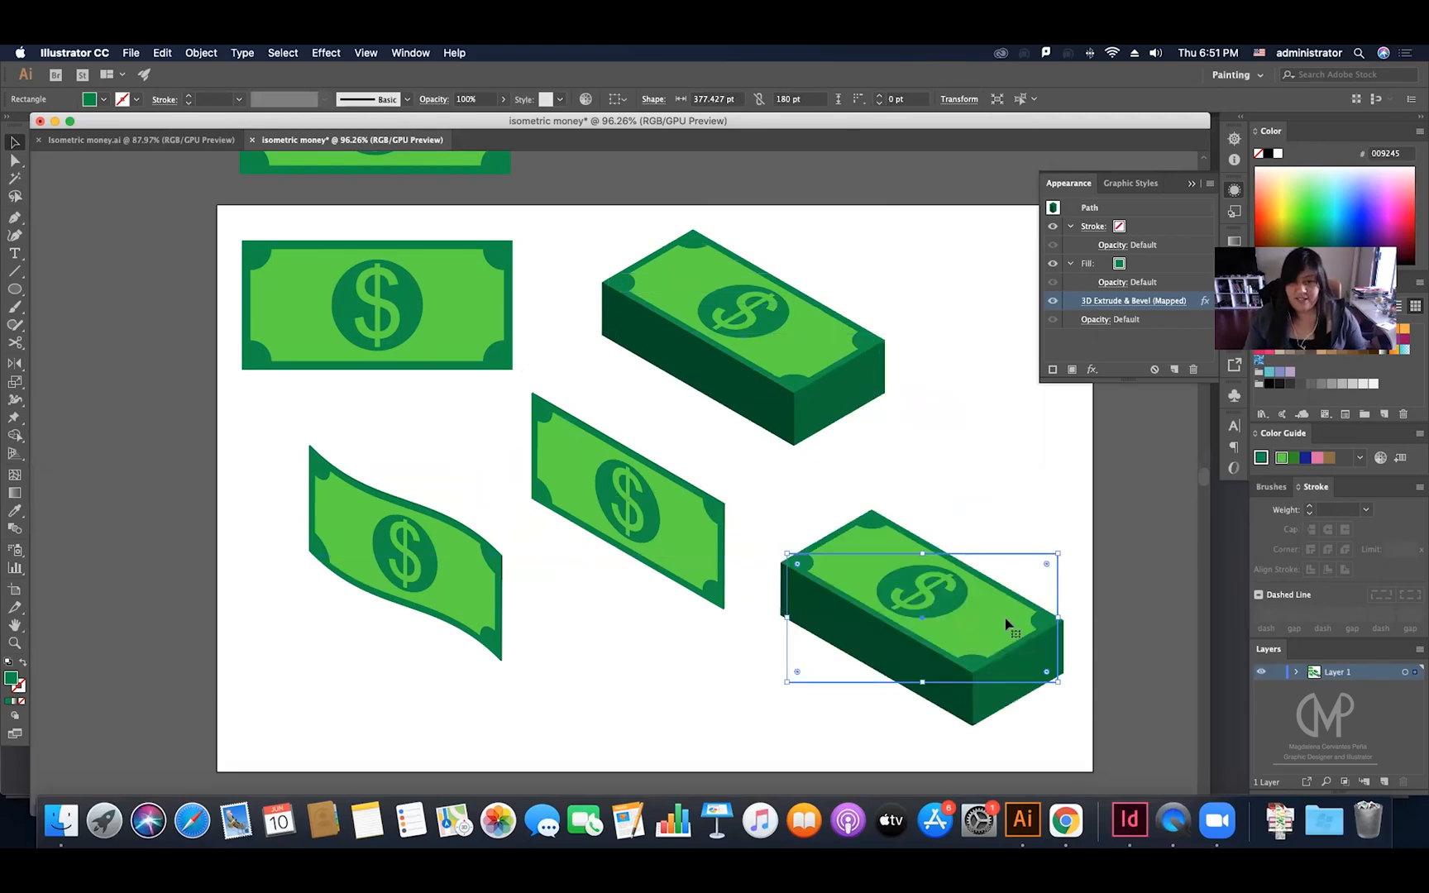
{"action": "scroll", "coordinate": [1008, 625], "scroll_direction": "down", "scroll_amount": 2}
{"action": "scroll", "coordinate": [1009, 625], "scroll_direction": "right", "scroll_amount": 3}
{"action": "key", "text": "z"}
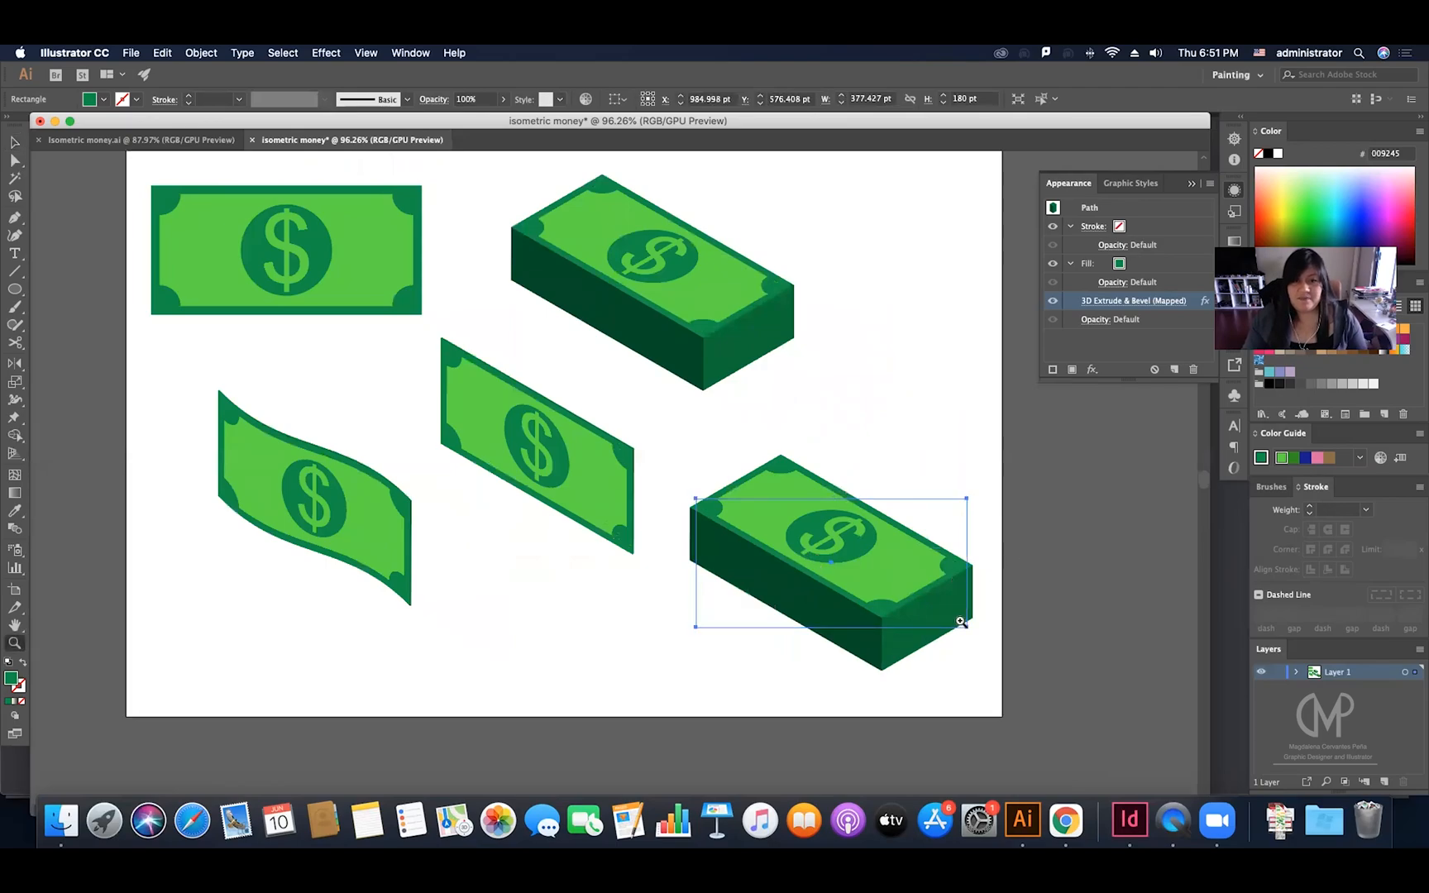
{"action": "left_click_drag", "start_coordinate": [879, 668], "coordinate": [945, 613]}
{"action": "key", "text": "v"}
{"action": "scroll", "coordinate": [945, 614], "scroll_direction": "right", "scroll_amount": 2}
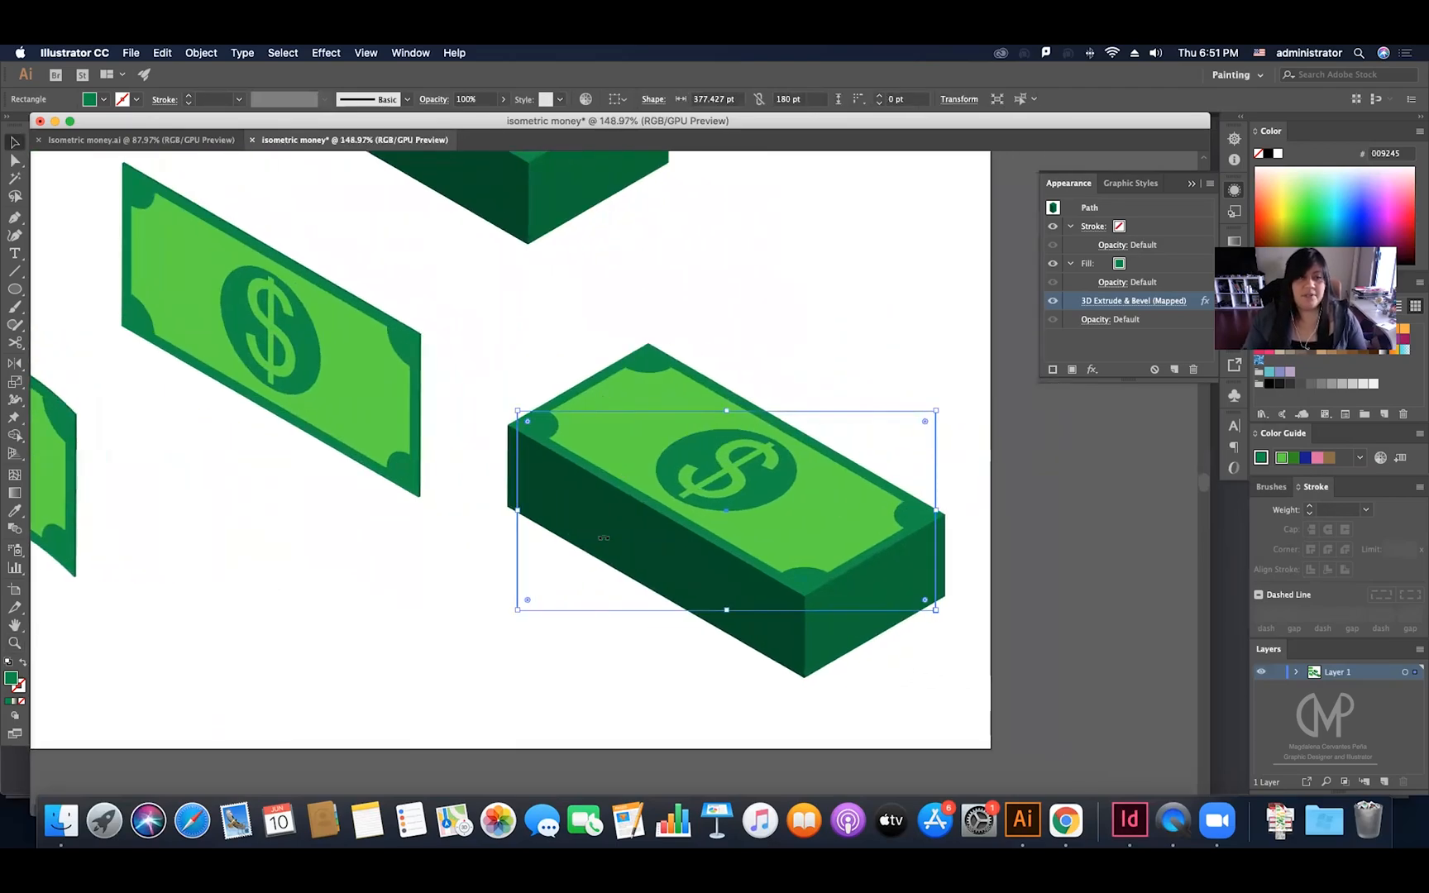
{"action": "left_click", "coordinate": [201, 53]}
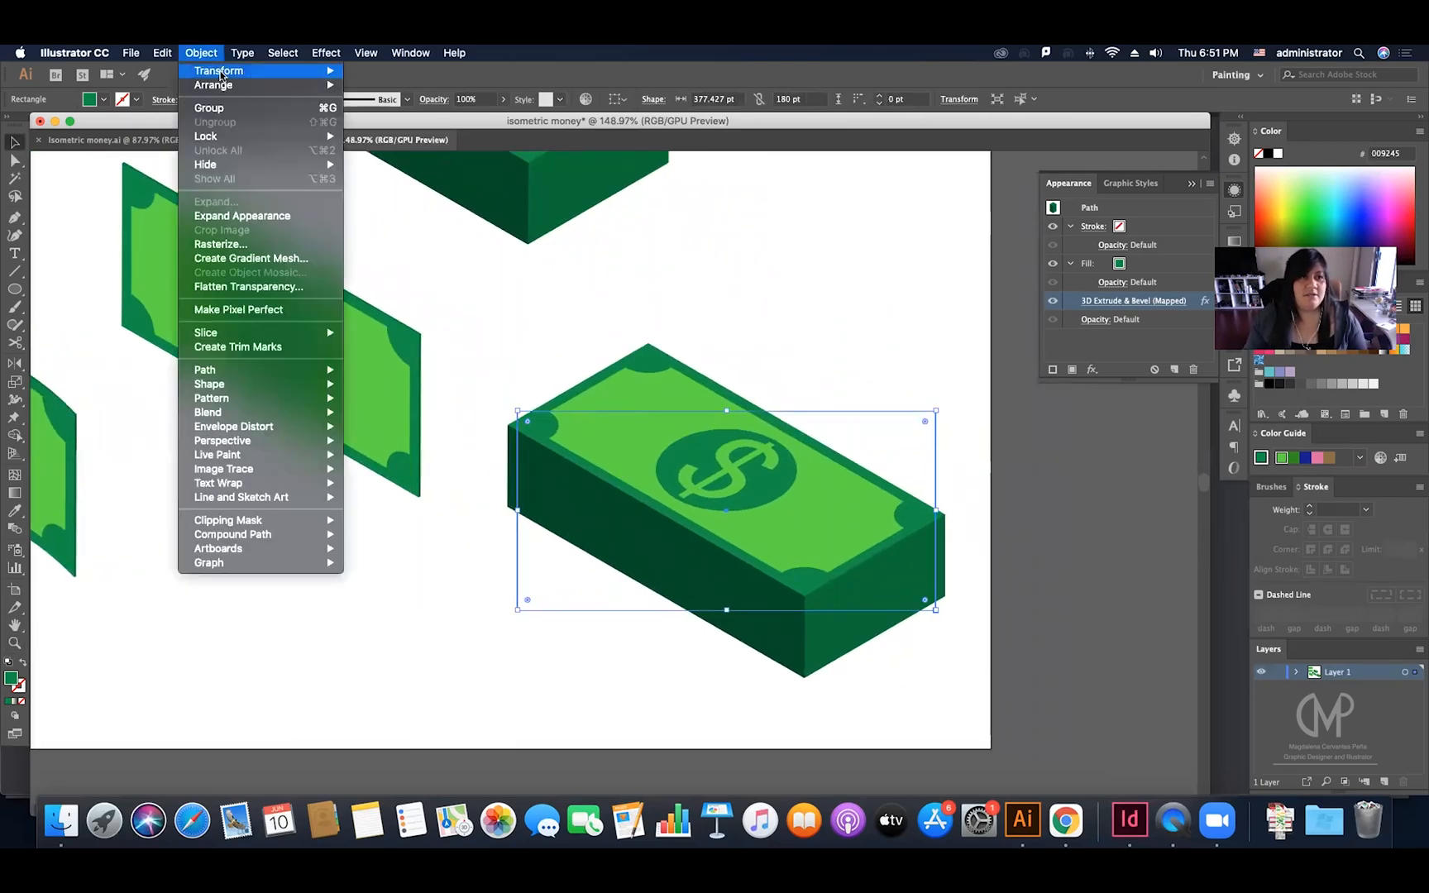
{"action": "left_click", "coordinate": [282, 217]}
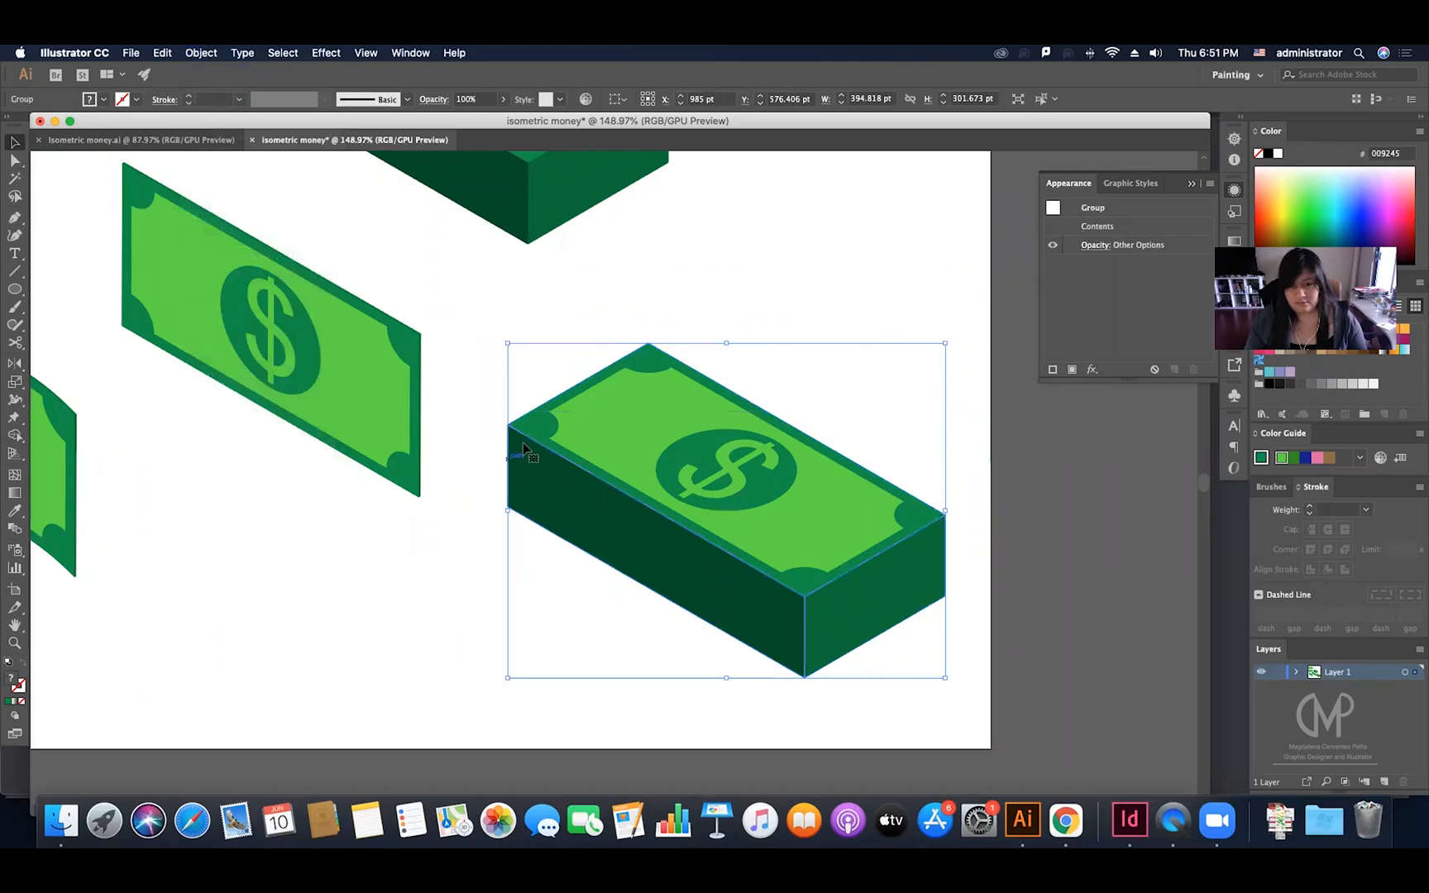
{"action": "left_click", "coordinate": [928, 381]}
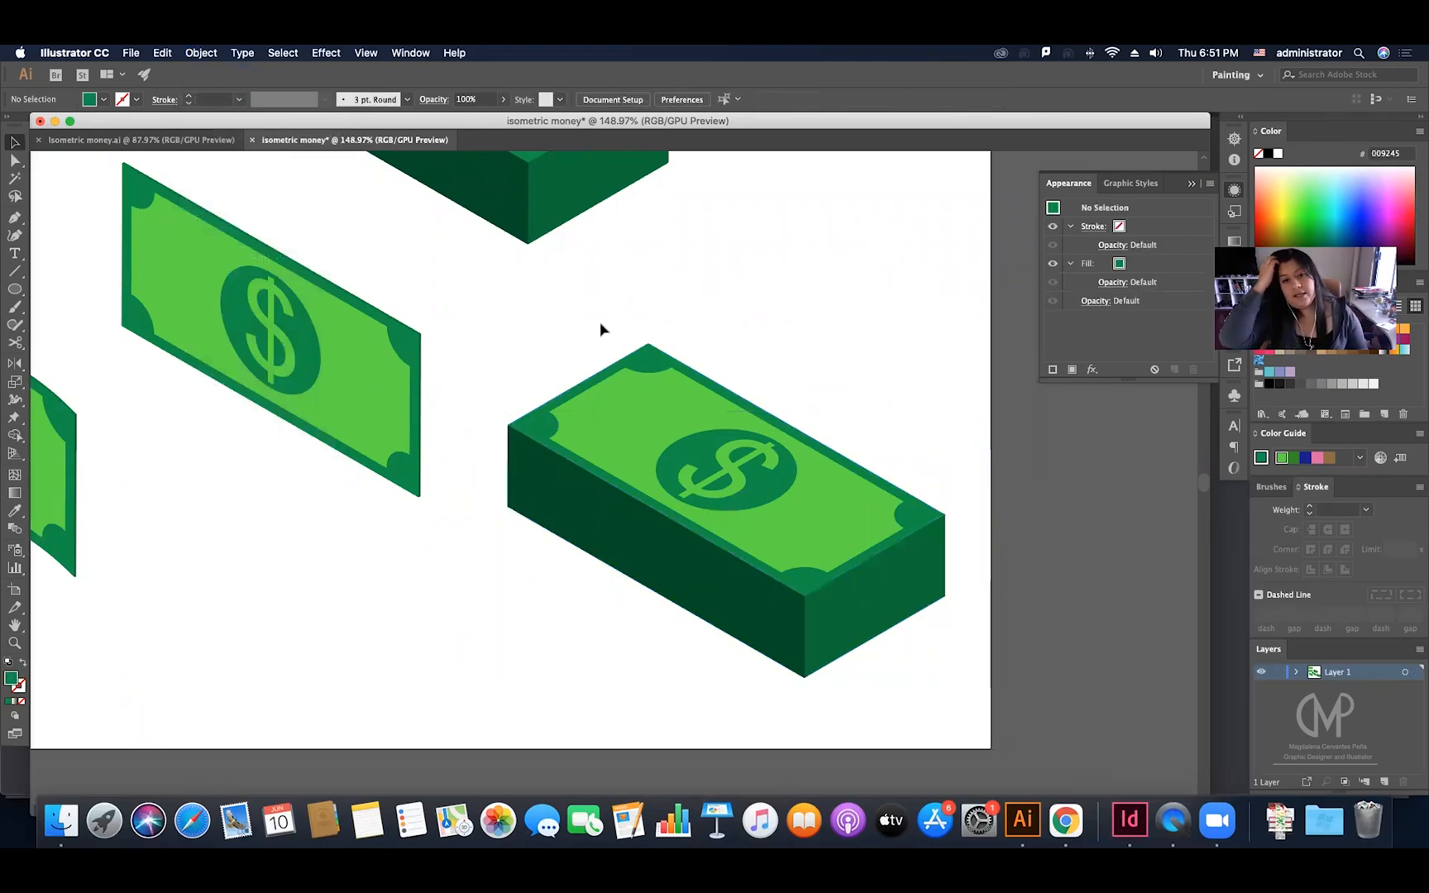
Step: Draw a full-height rectangle about 117 by 180 pt across the middle of the flat front-facing banknote
{"action": "key", "text": "z"}
{"action": "left_click", "coordinate": [666, 324], "text": "alt"}
{"action": "scroll", "coordinate": [503, 416], "scroll_direction": "down", "scroll_amount": 1}
{"action": "scroll", "coordinate": [502, 416], "scroll_direction": "up", "scroll_amount": 3}
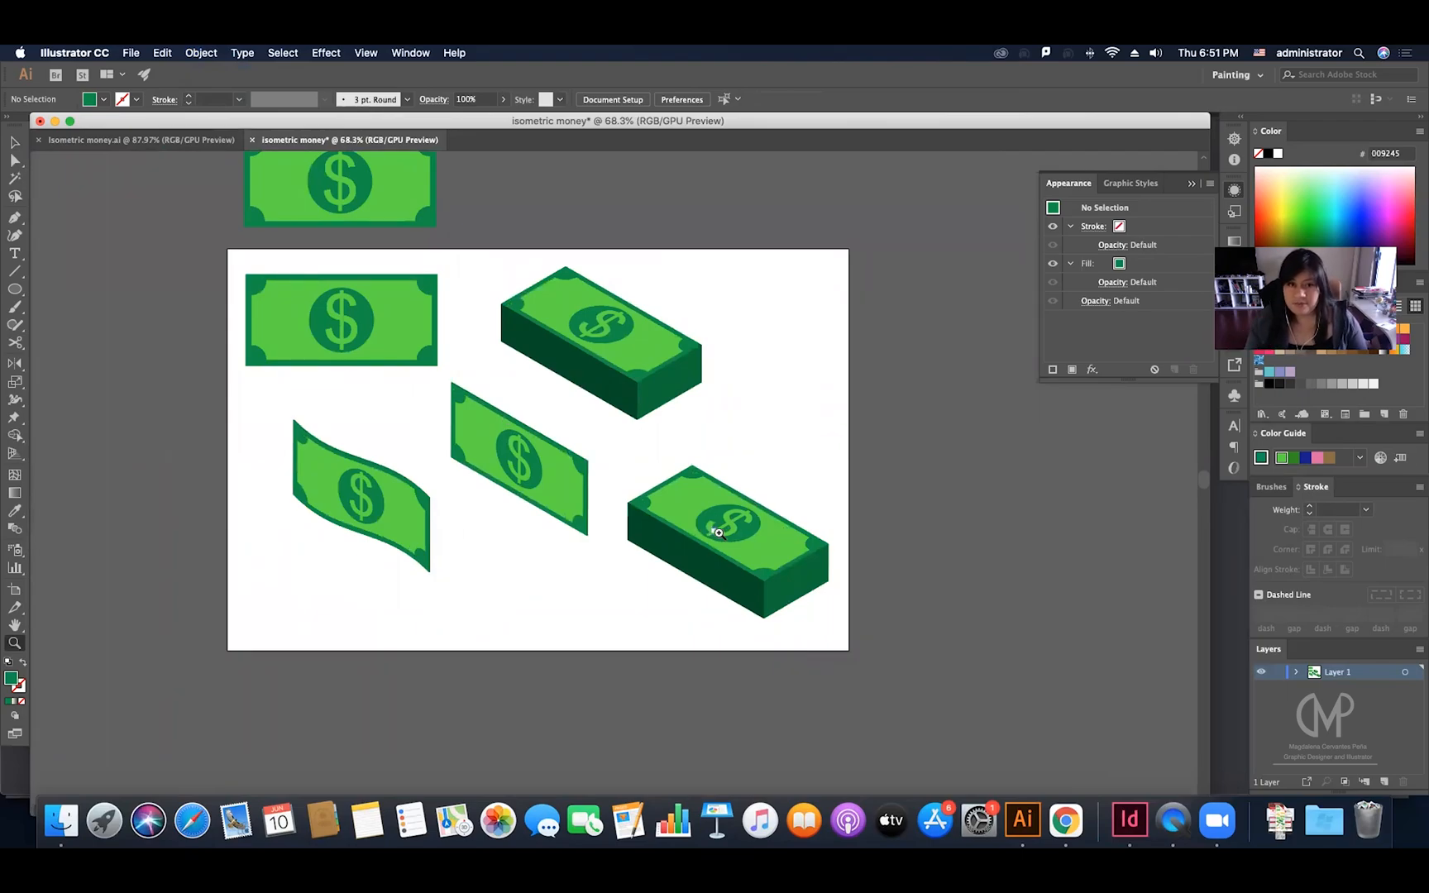
{"action": "left_click_drag", "start_coordinate": [275, 283], "coordinate": [365, 284]}
{"action": "key", "text": "v"}
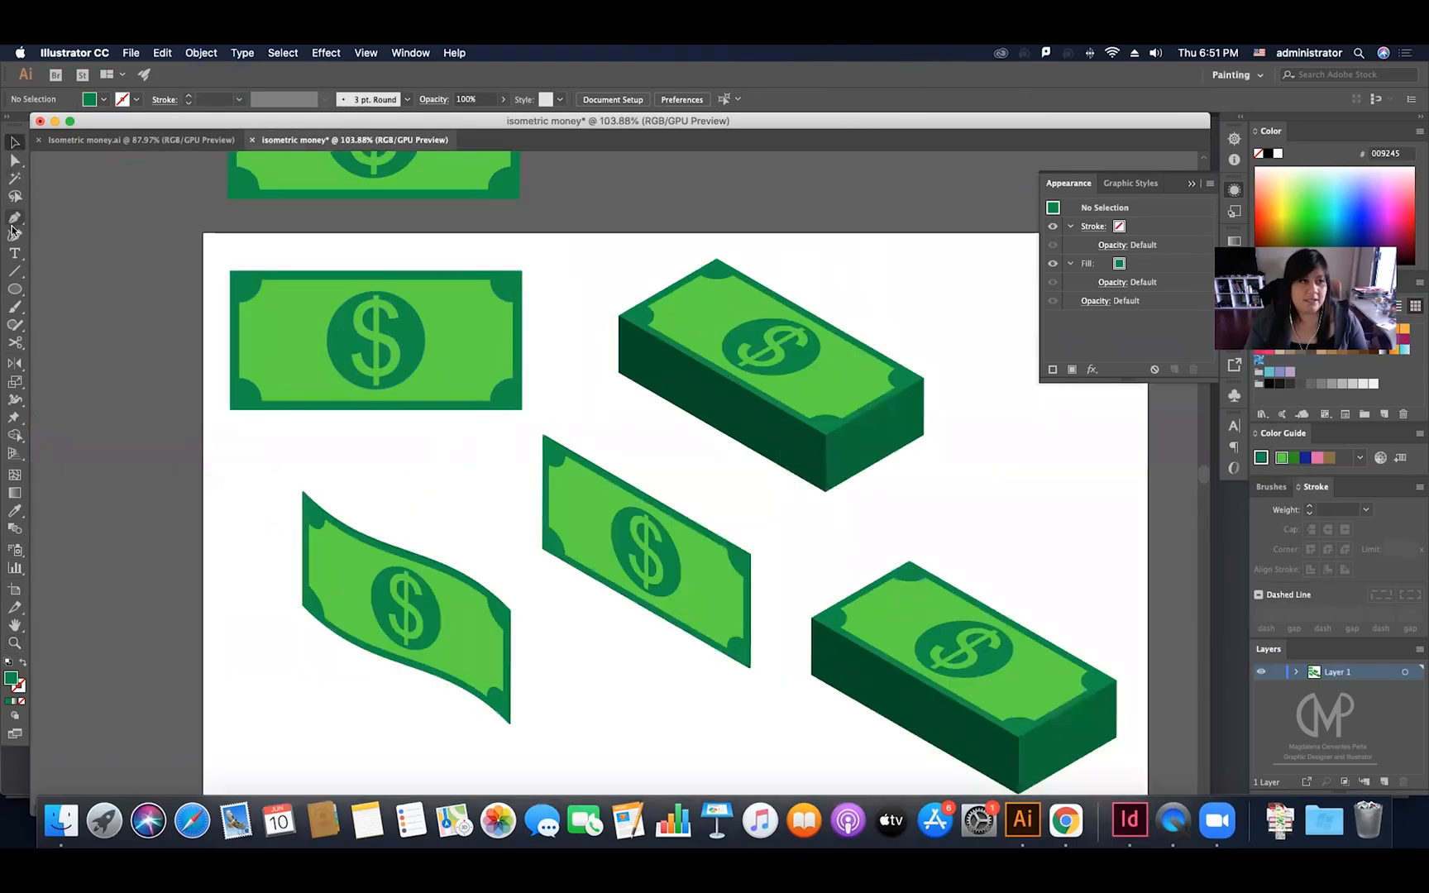
{"action": "left_click", "coordinate": [18, 290]}
{"action": "left_click_drag", "start_coordinate": [26, 292], "coordinate": [74, 289]}
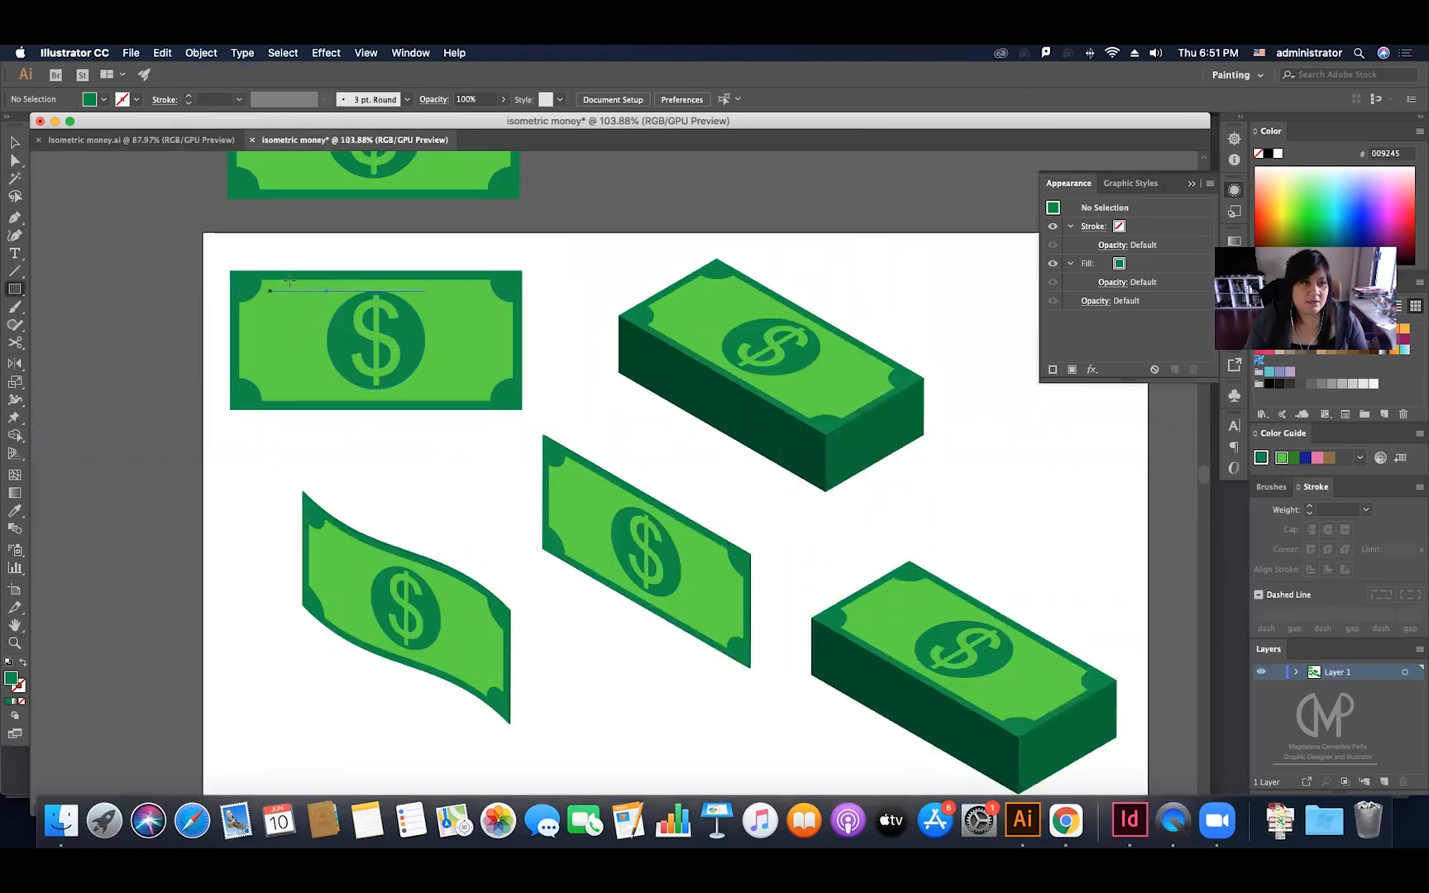
{"action": "left_click_drag", "start_coordinate": [335, 270], "coordinate": [425, 410]}
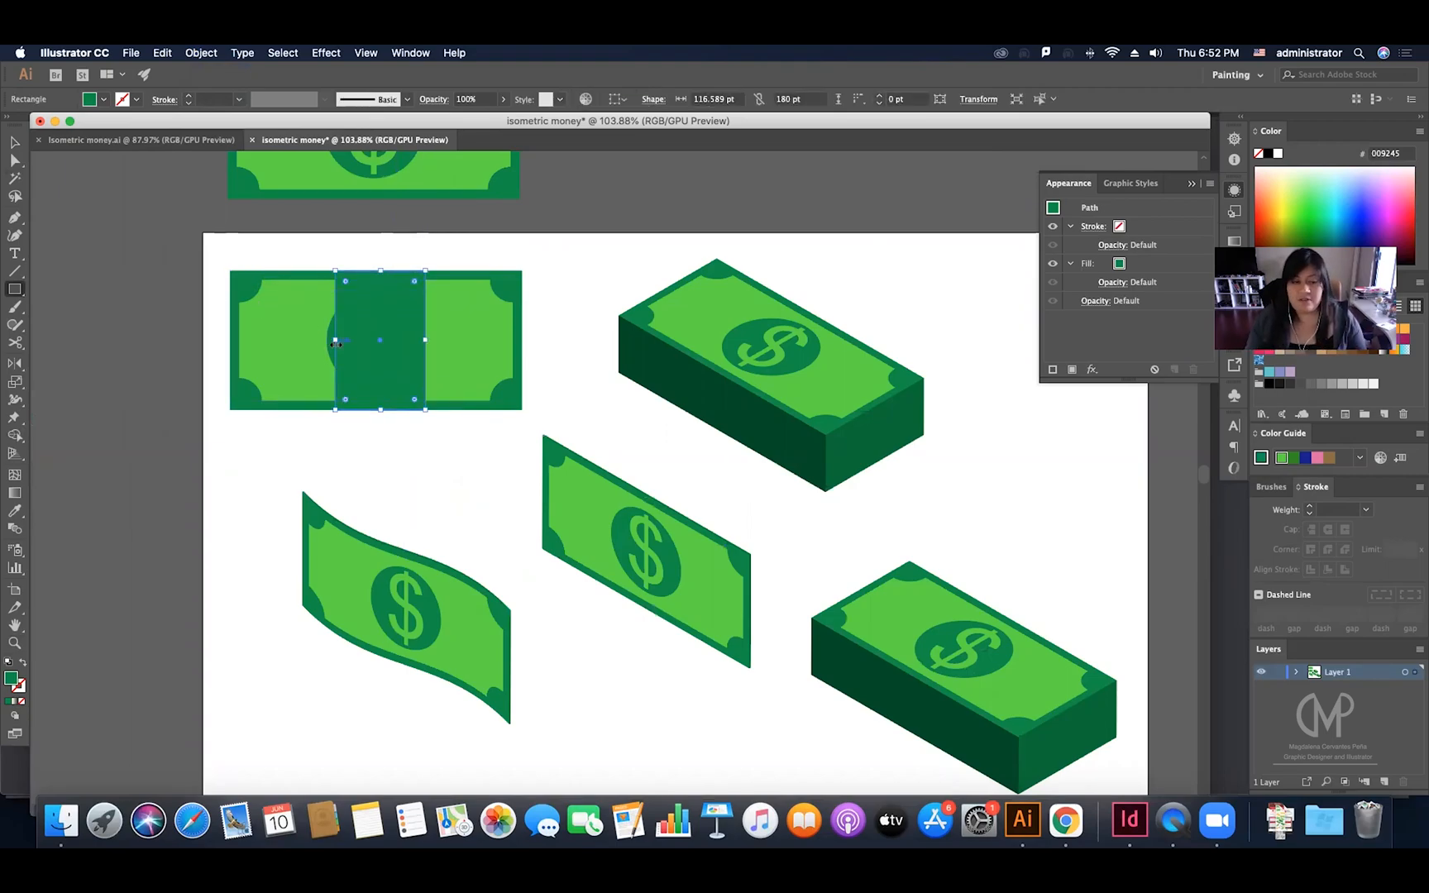
Step: Nudge the rectangle left over the banknote's centre and fill it with light orange FBB03B
{"action": "key", "text": "b"}
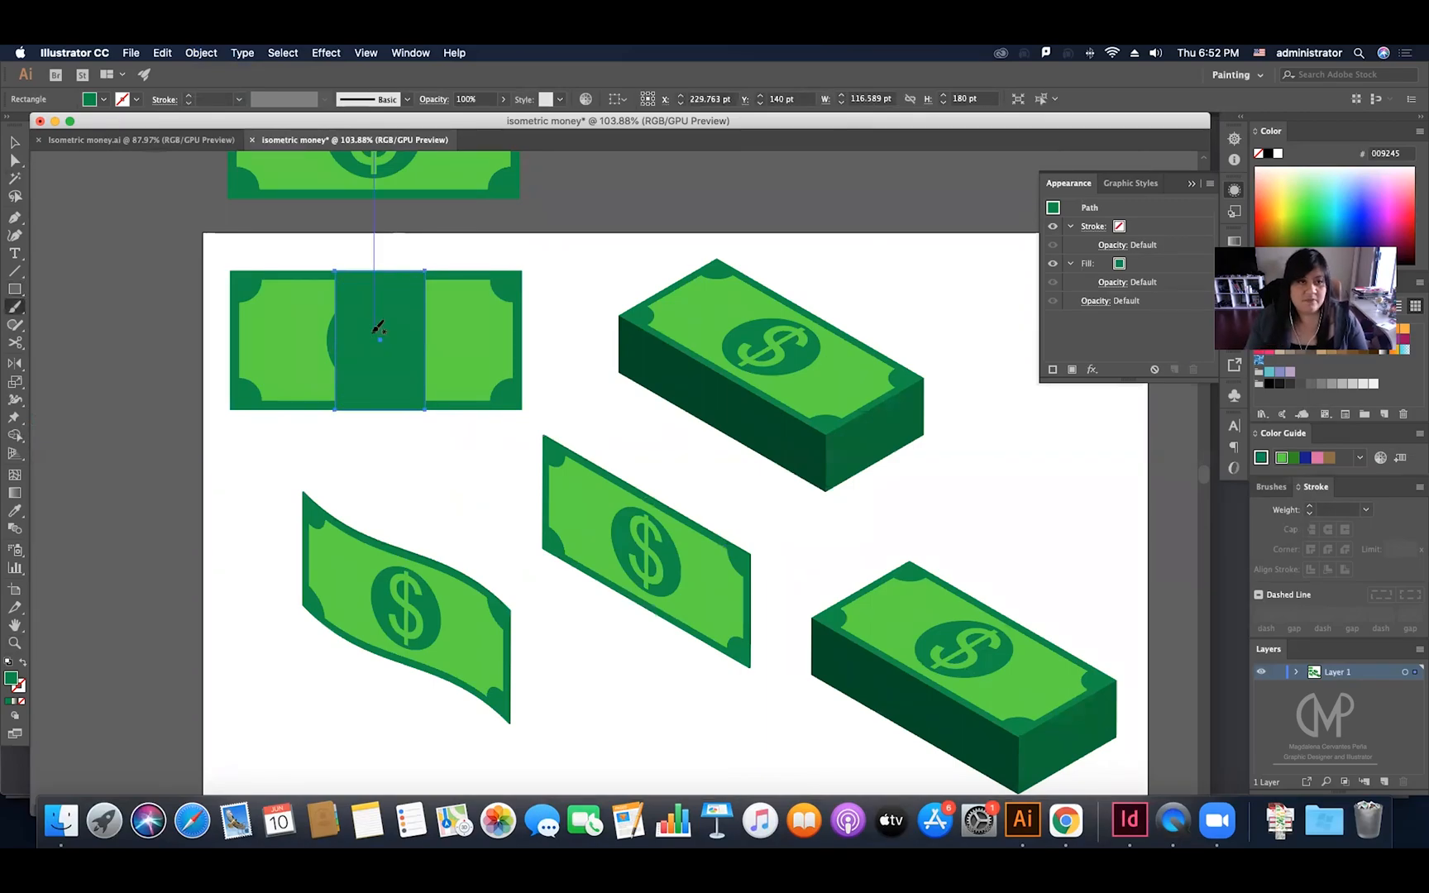
{"action": "key", "text": "v"}
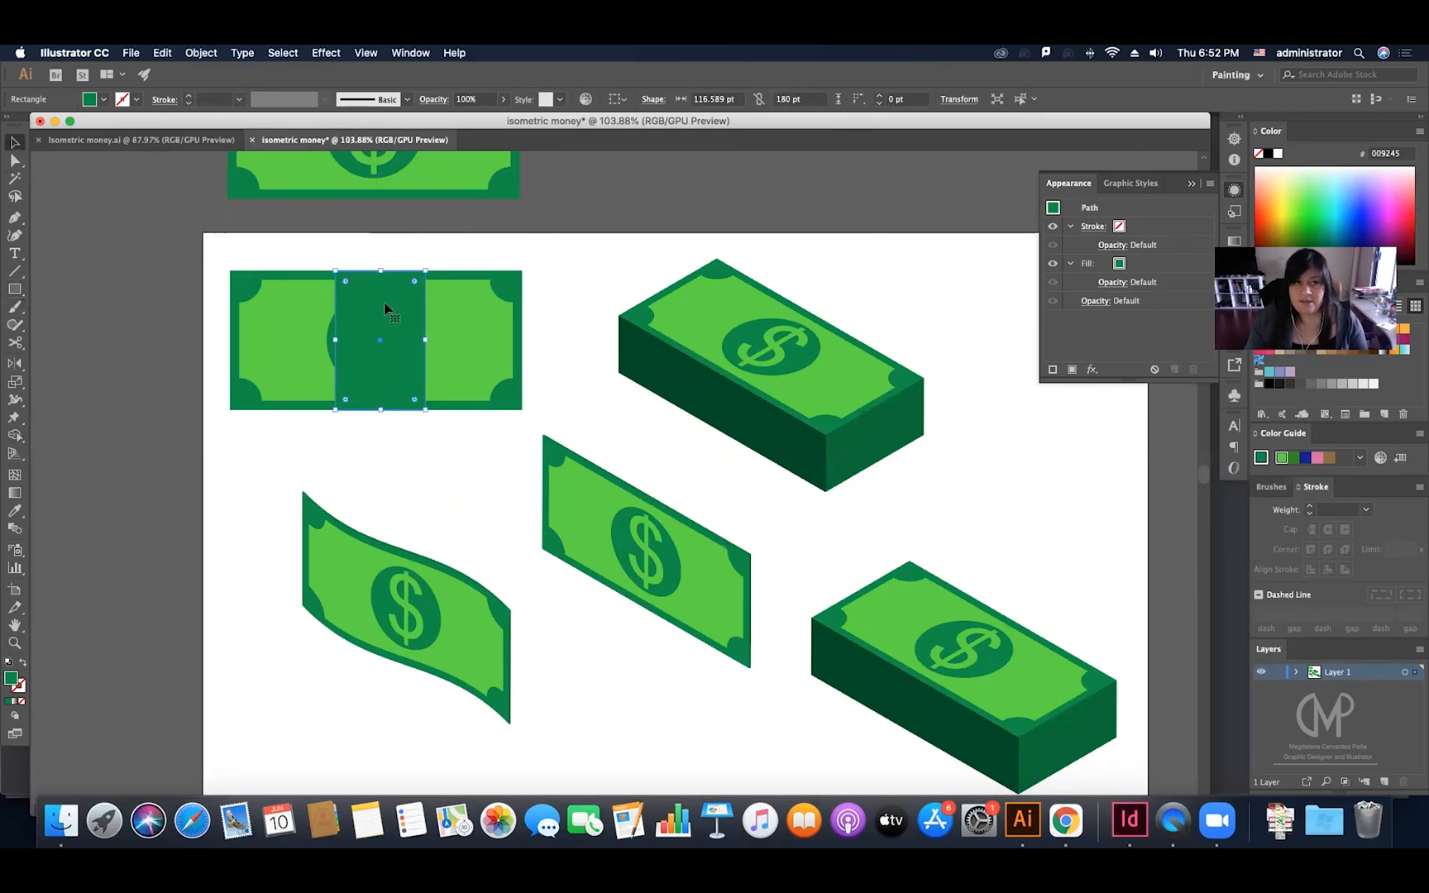
{"action": "left_click_drag", "start_coordinate": [385, 309], "coordinate": [378, 308]}
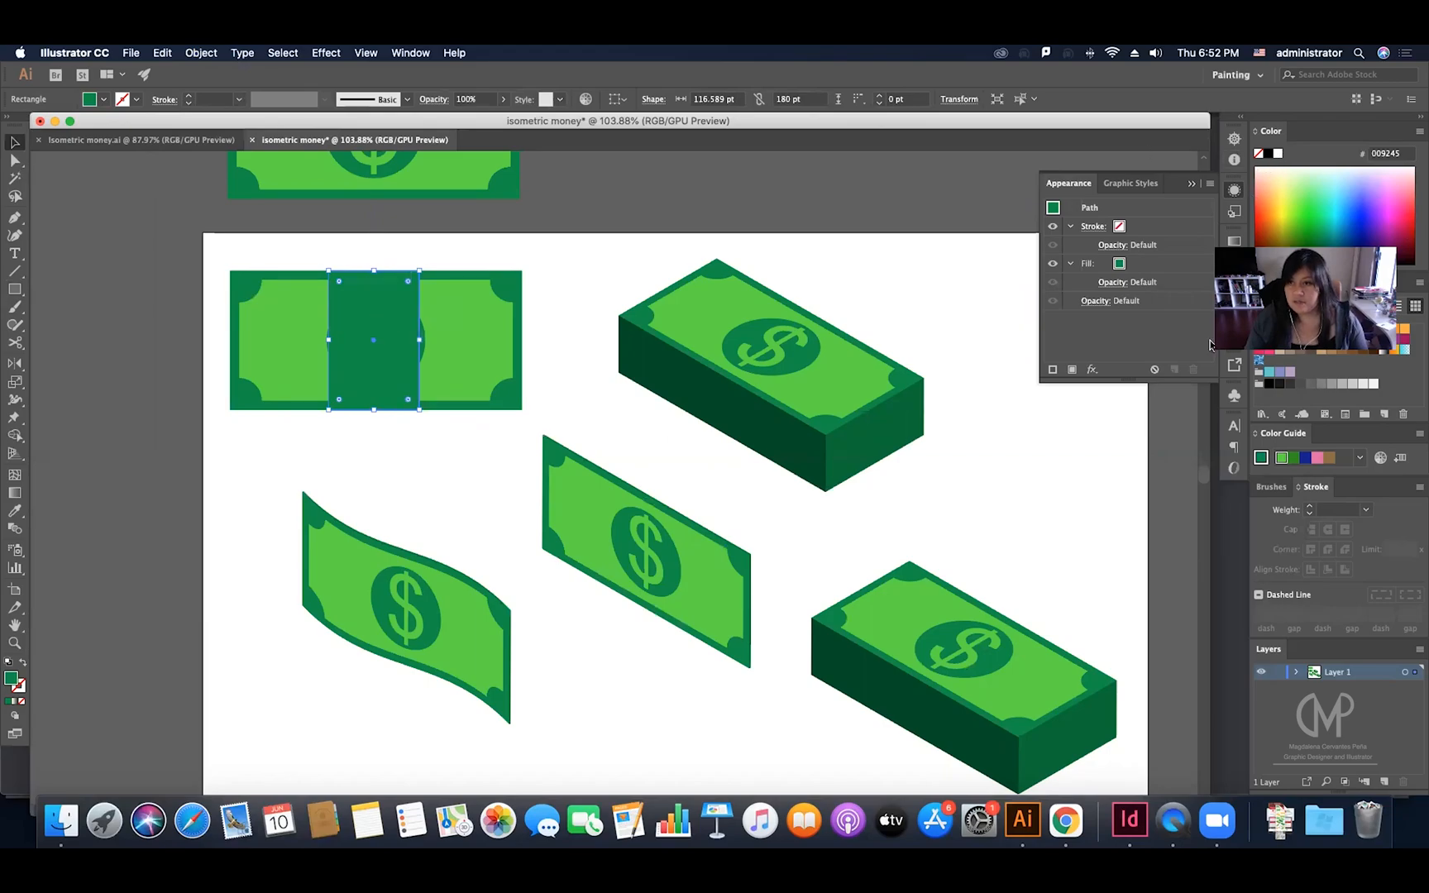
{"action": "left_click", "coordinate": [1404, 329]}
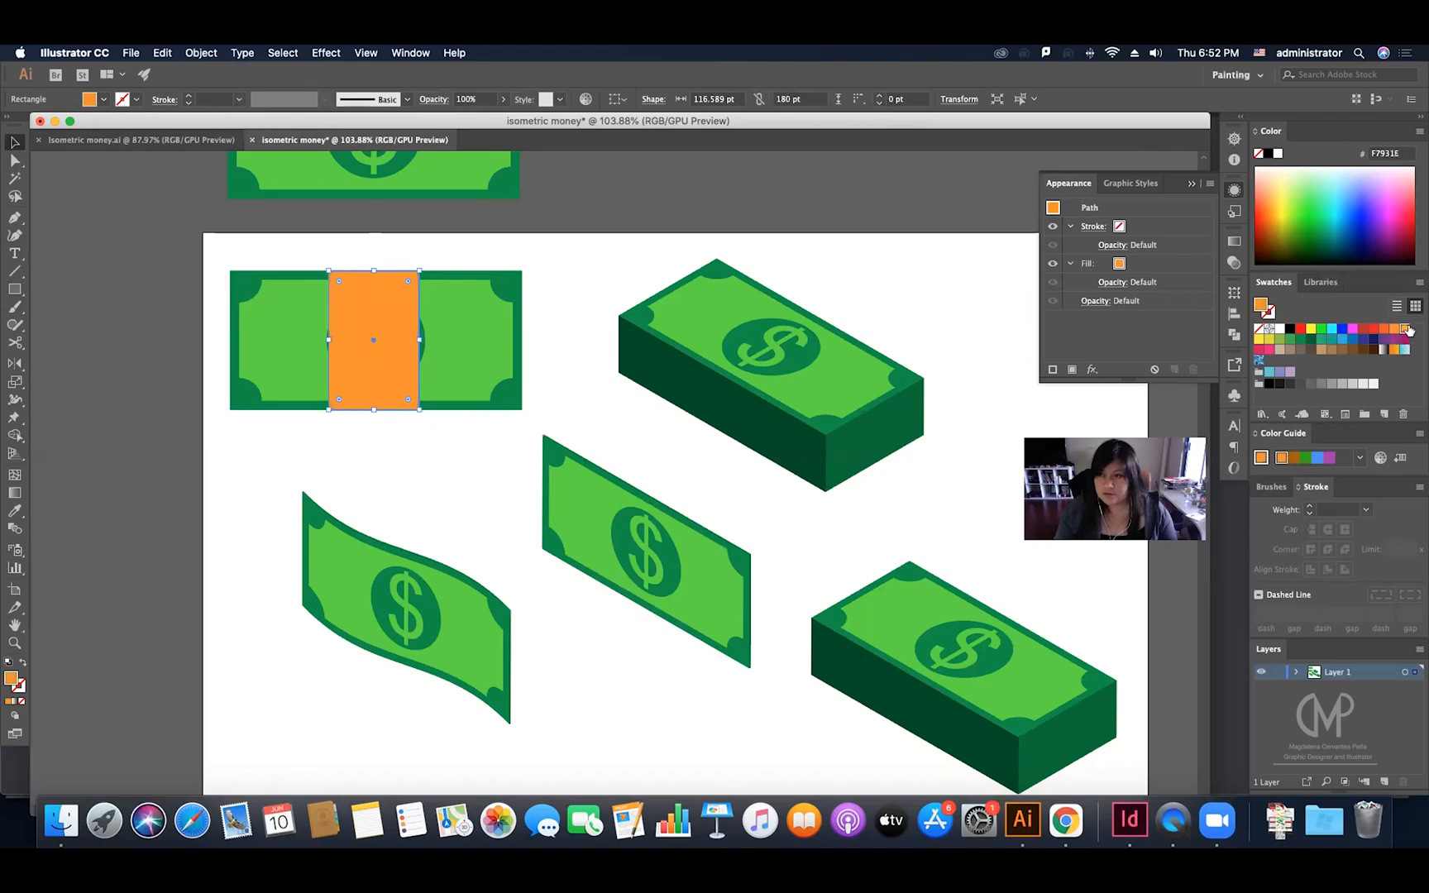
{"action": "left_click", "coordinate": [1406, 329]}
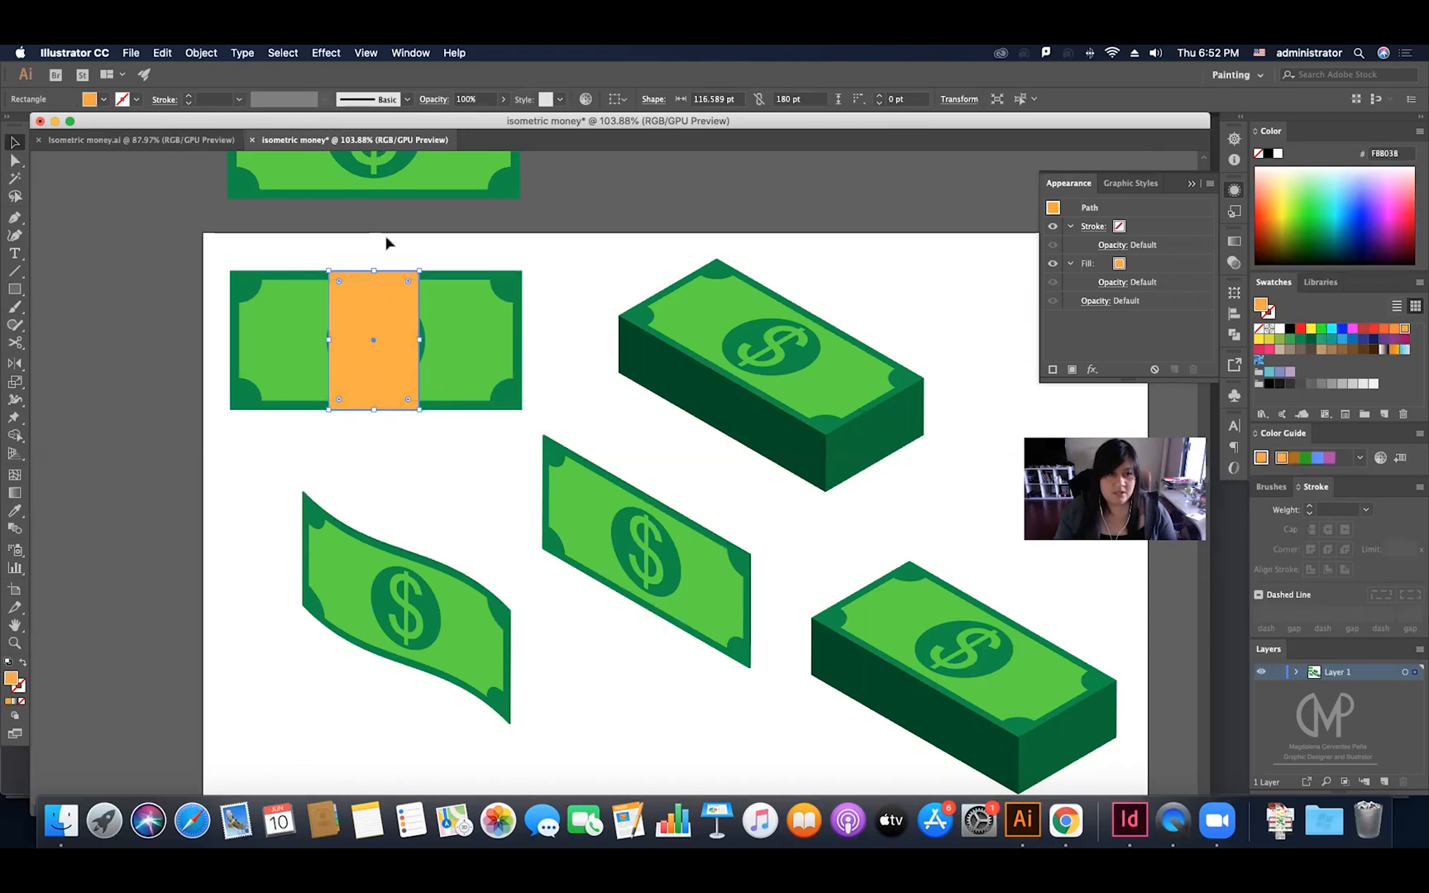
Step: Add a narrower copy of the orange band, about 82 pt wide, and align both rectangles by their horizontal centres
{"action": "key", "text": "super+shift+b"}
{"action": "left_click_drag", "start_coordinate": [412, 295], "coordinate": [405, 337]}
{"action": "left_click", "coordinate": [409, 312], "text": "shift"}
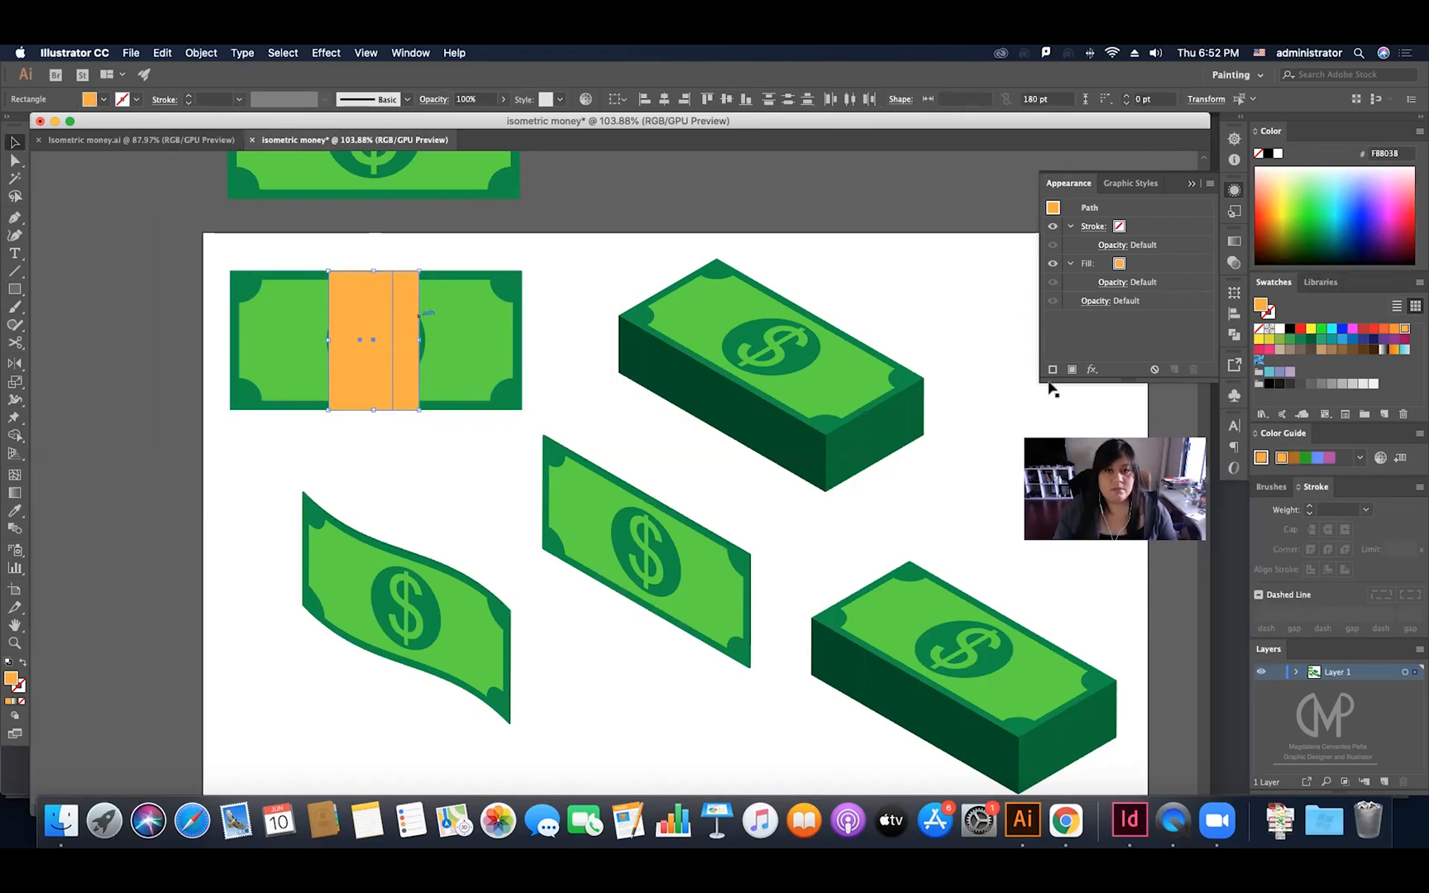
{"action": "left_click", "coordinate": [1236, 316]}
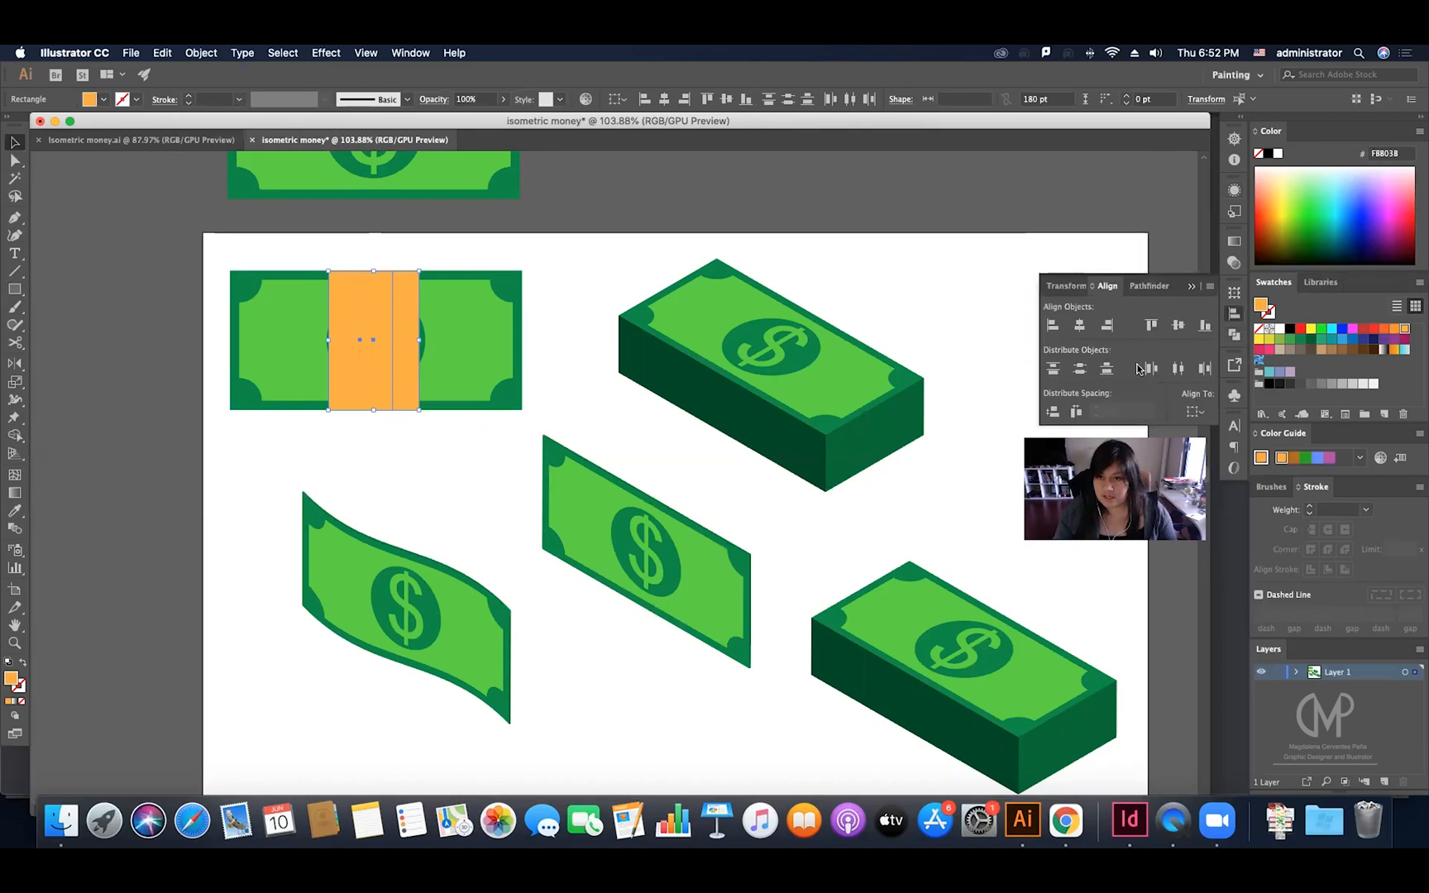
{"action": "left_click", "coordinate": [1078, 325]}
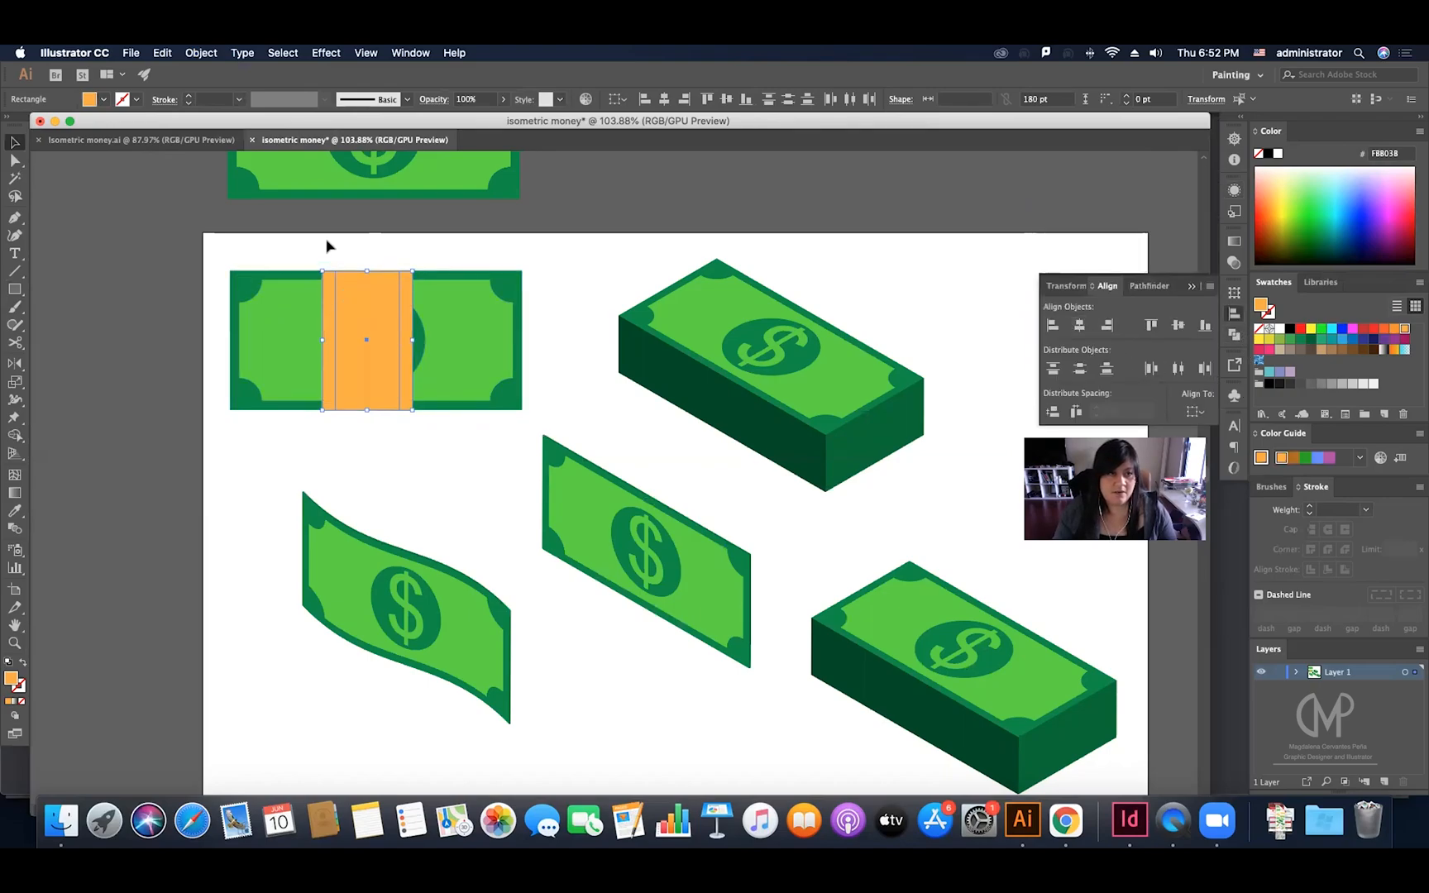
Step: Recolour the narrower inner band to a yellower orange, F9C73D
{"action": "left_click", "coordinate": [348, 292]}
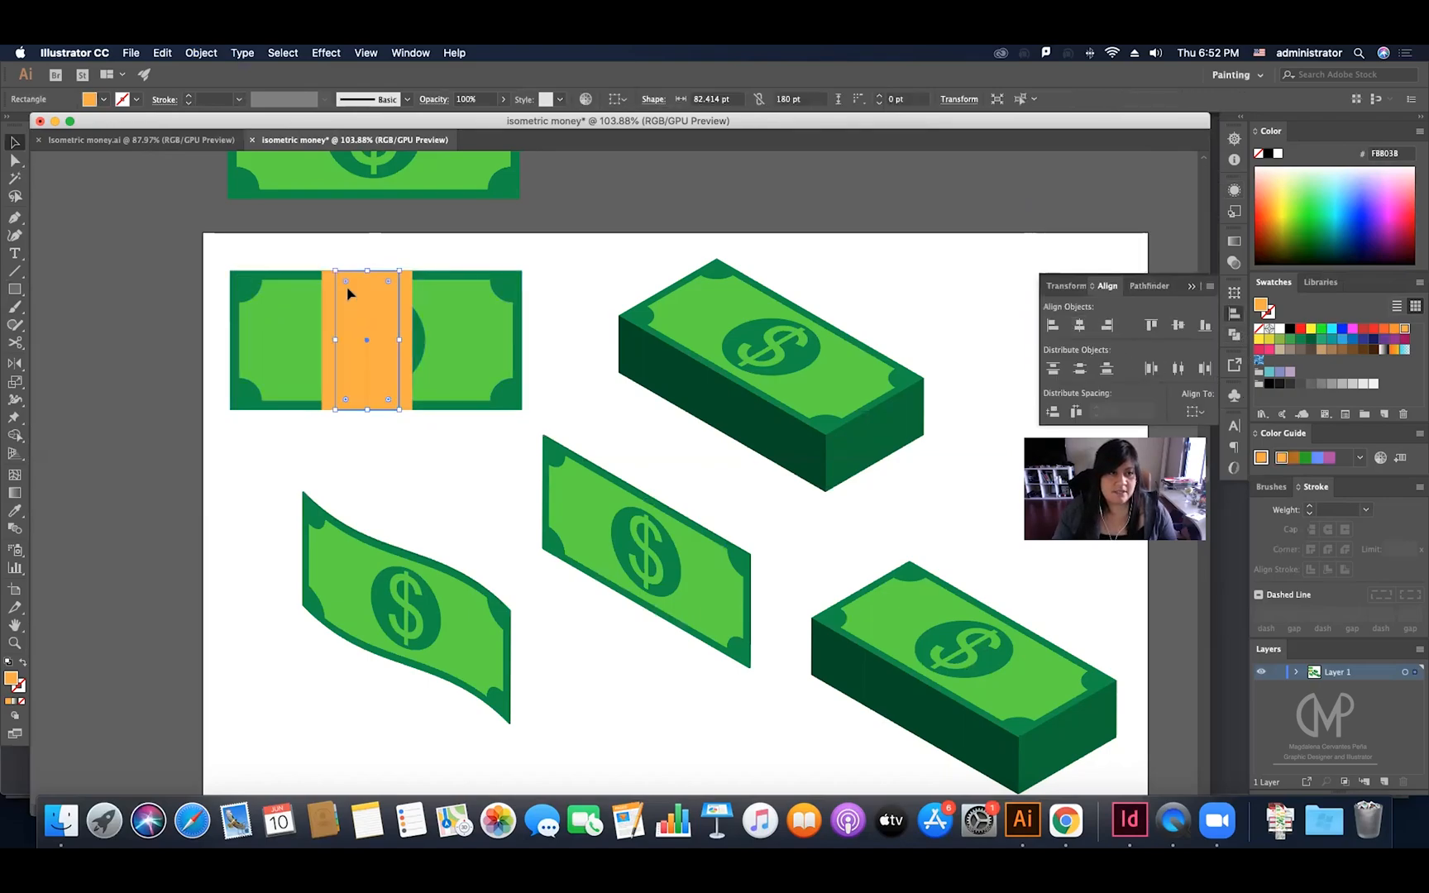
{"action": "double_click", "coordinate": [10, 680]}
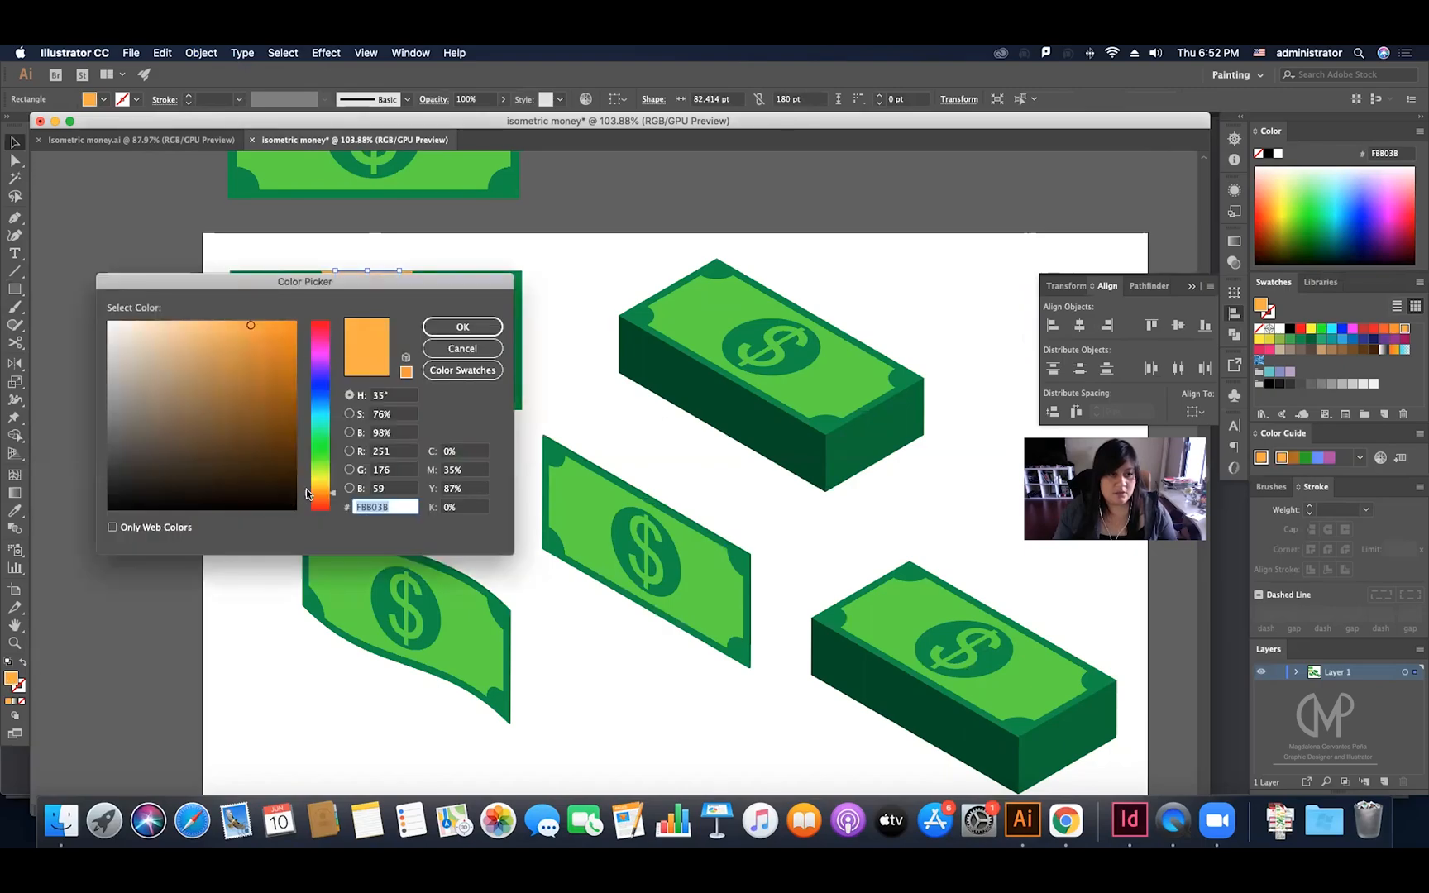
{"action": "left_click_drag", "start_coordinate": [306, 494], "coordinate": [310, 487]}
{"action": "left_click", "coordinate": [463, 327]}
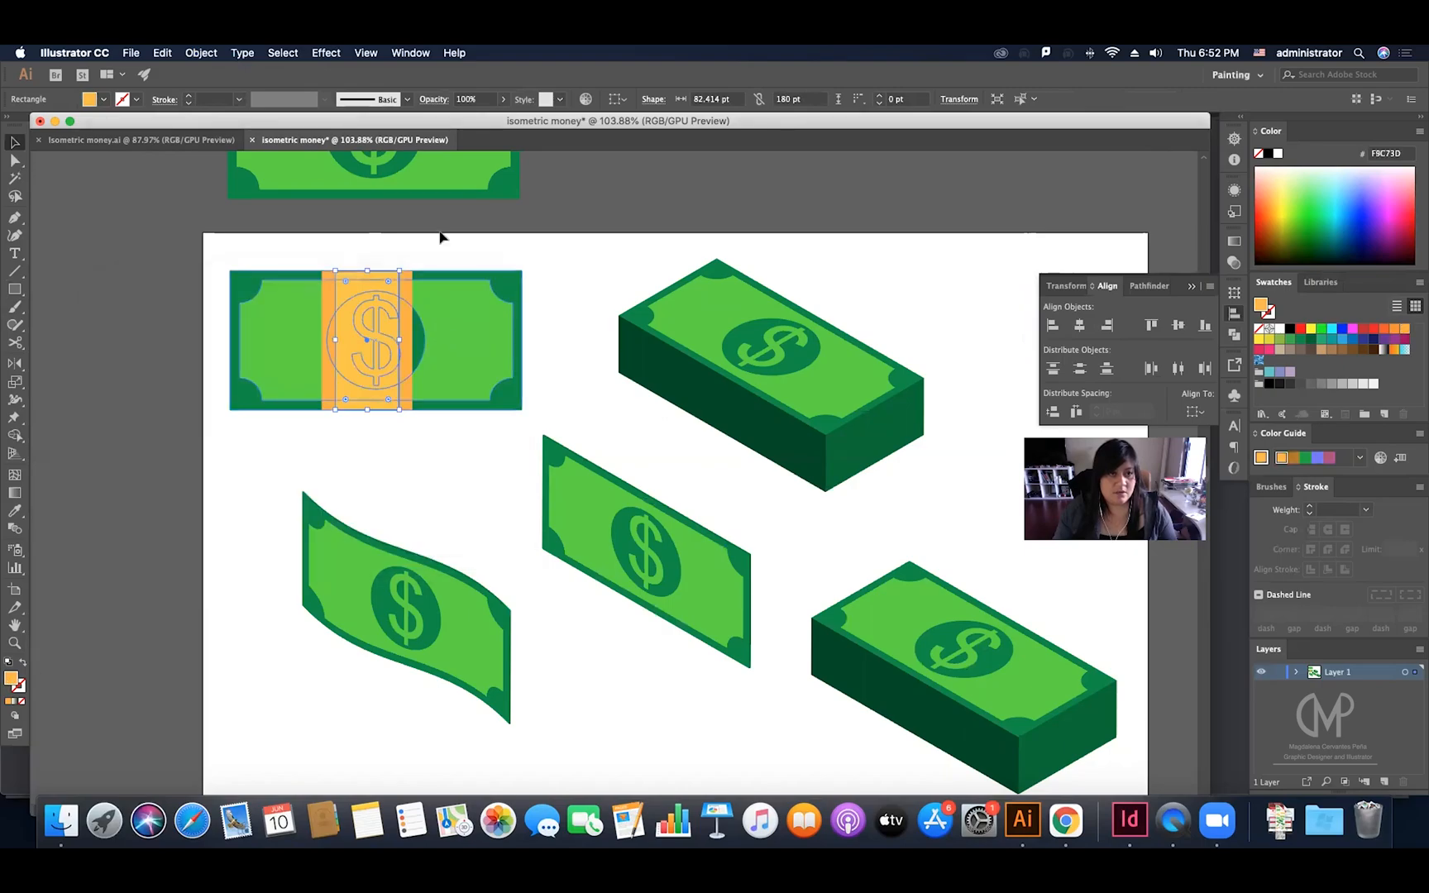
Step: Select both band rectangles together and move them right toward the flat banknote's centre
{"action": "left_click", "coordinate": [439, 231]}
{"action": "left_click", "coordinate": [390, 324]}
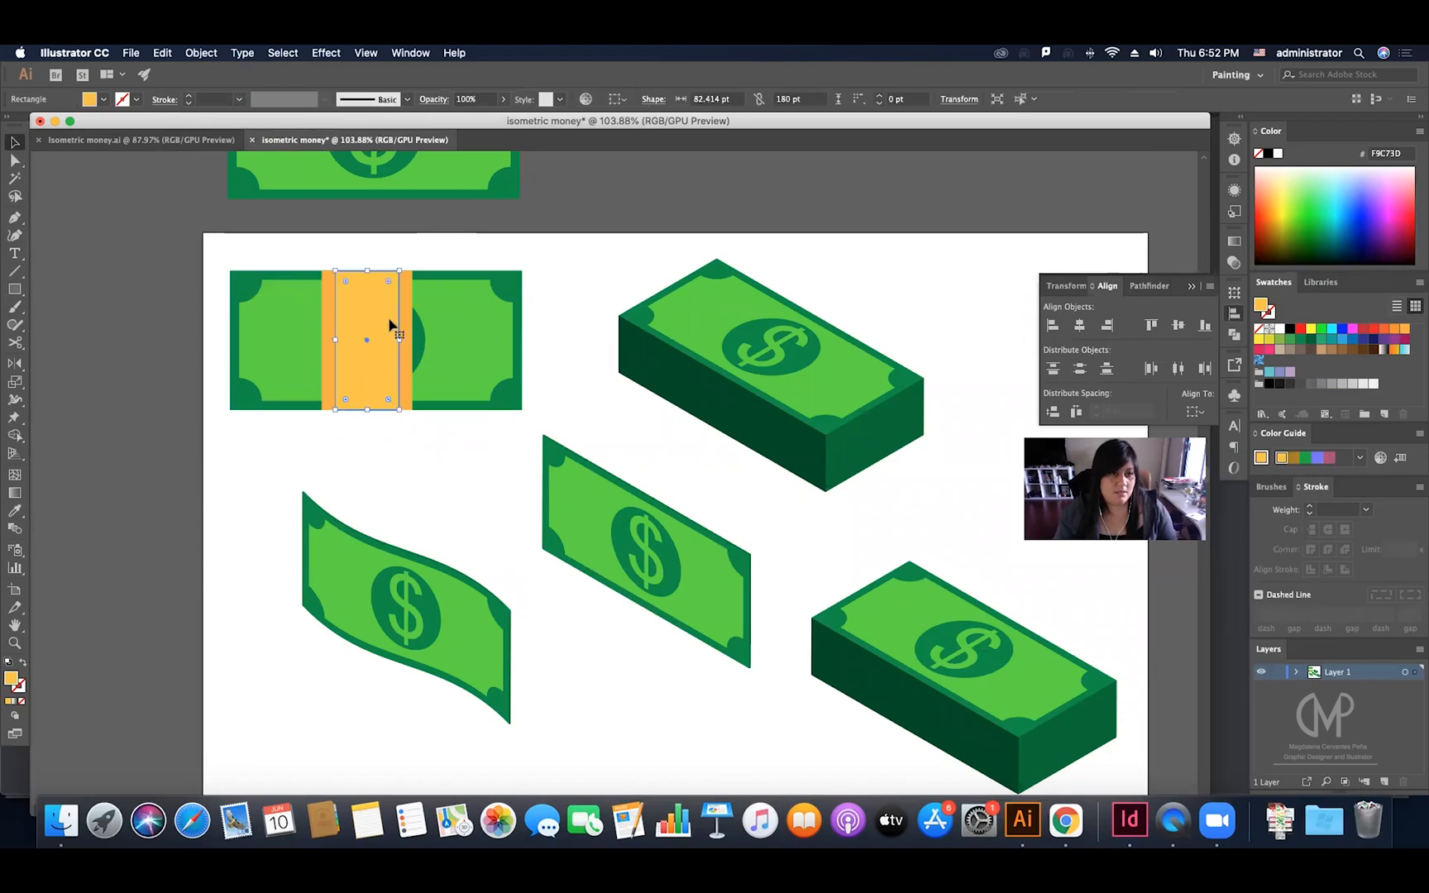
{"action": "mouse_move", "coordinate": [405, 315]}
{"action": "left_mouse_down"}
{"action": "mouse_move", "coordinate": [423, 317]}
{"action": "mouse_move", "coordinate": [417, 296]}
{"action": "left_mouse_up"}
{"action": "left_click", "coordinate": [370, 295]}
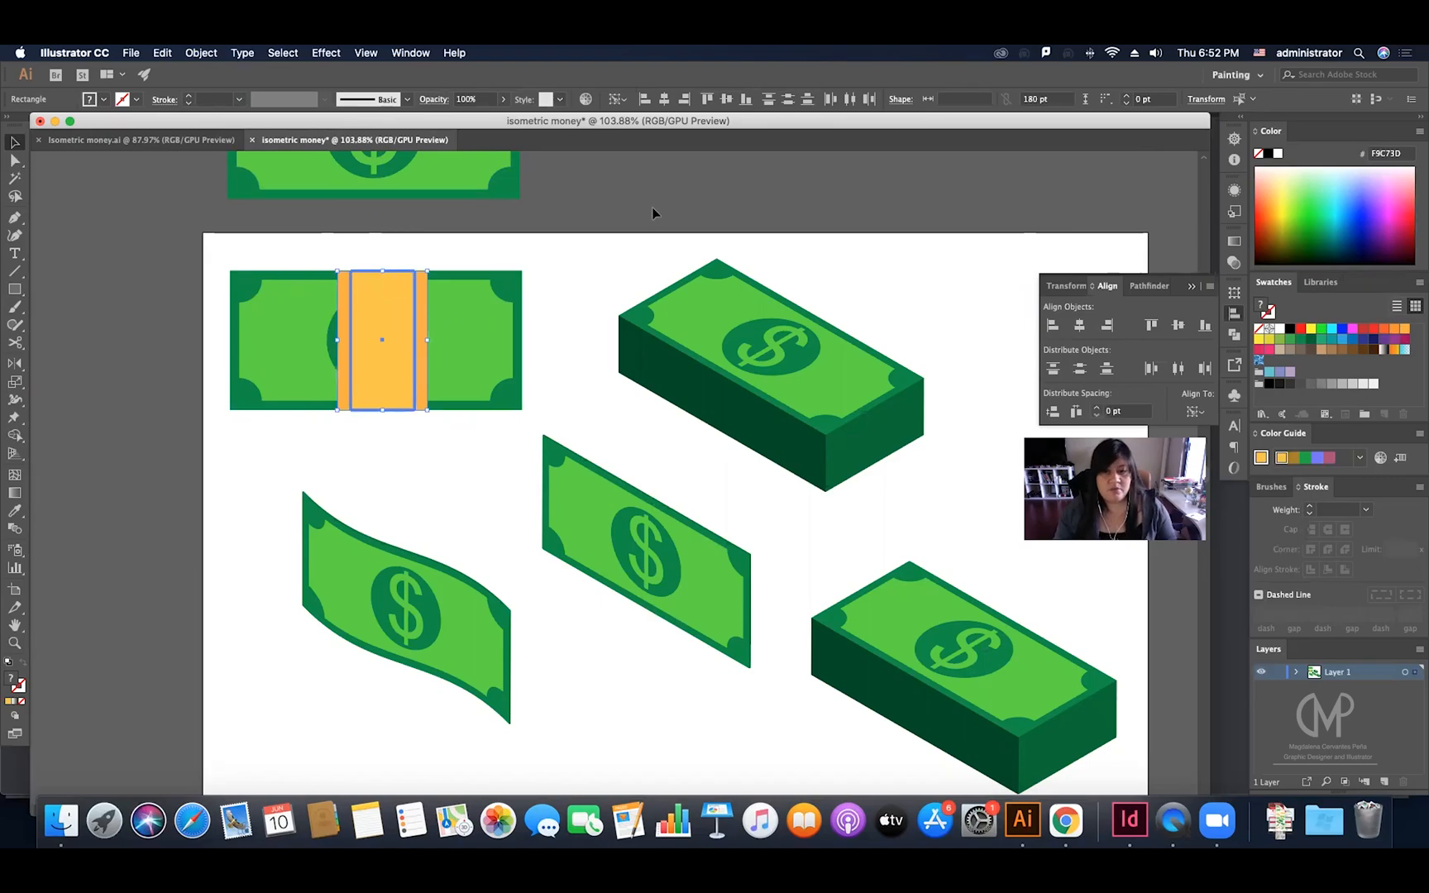
{"action": "left_click", "coordinate": [409, 268]}
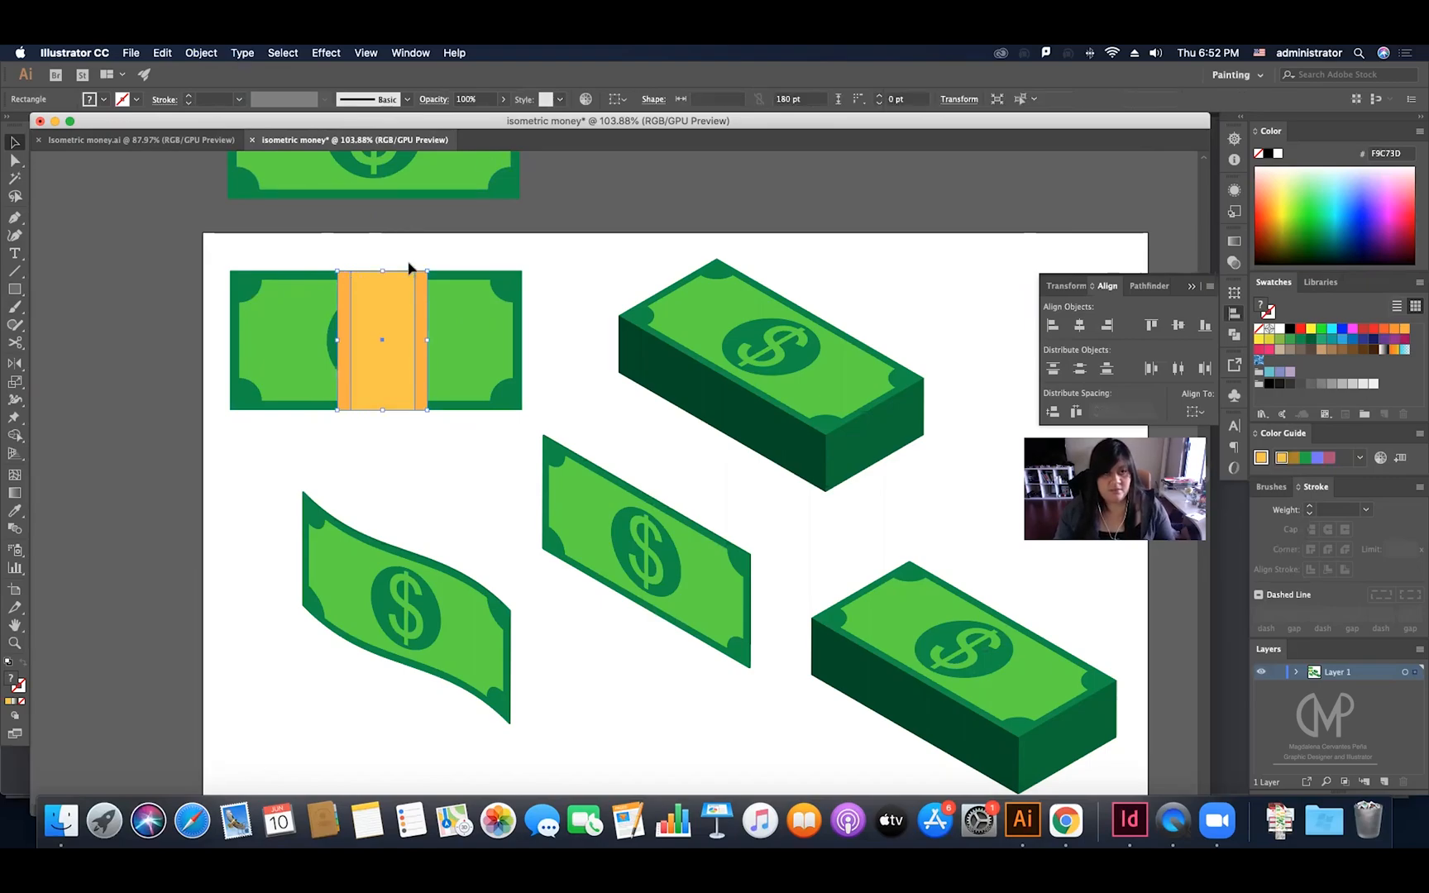
{"action": "left_click", "coordinate": [325, 53]}
{"action": "mouse_move", "coordinate": [382, 145]}
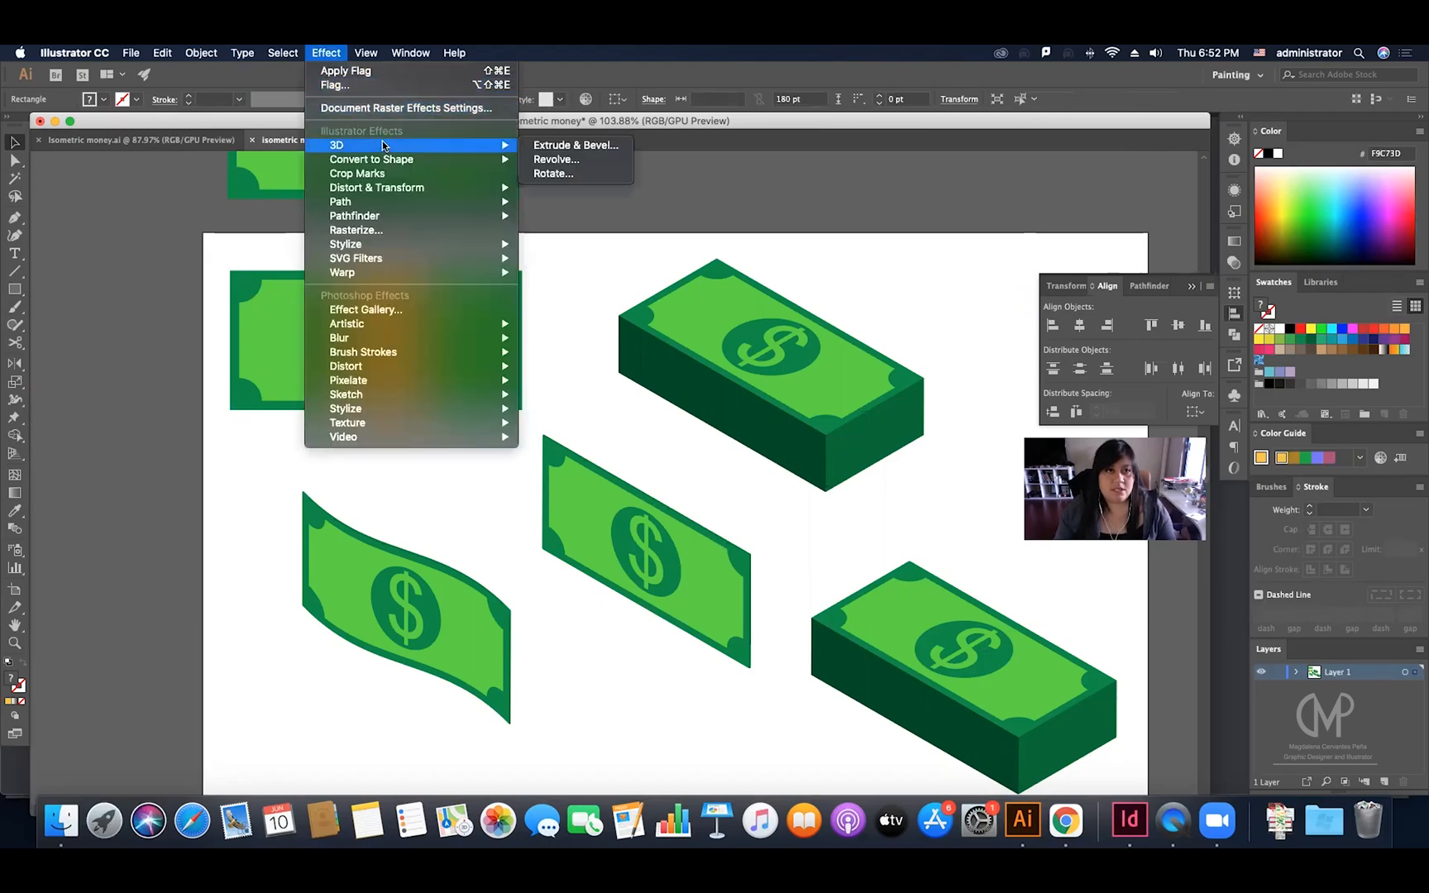
{"action": "left_click", "coordinate": [601, 247]}
Step: Move the two-tone band off the artboard beside the flat banknote and place a copy below that banknote's right end
{"action": "left_click_drag", "start_coordinate": [335, 303], "coordinate": [134, 339]}
{"action": "left_click_drag", "start_coordinate": [152, 346], "coordinate": [501, 464]}
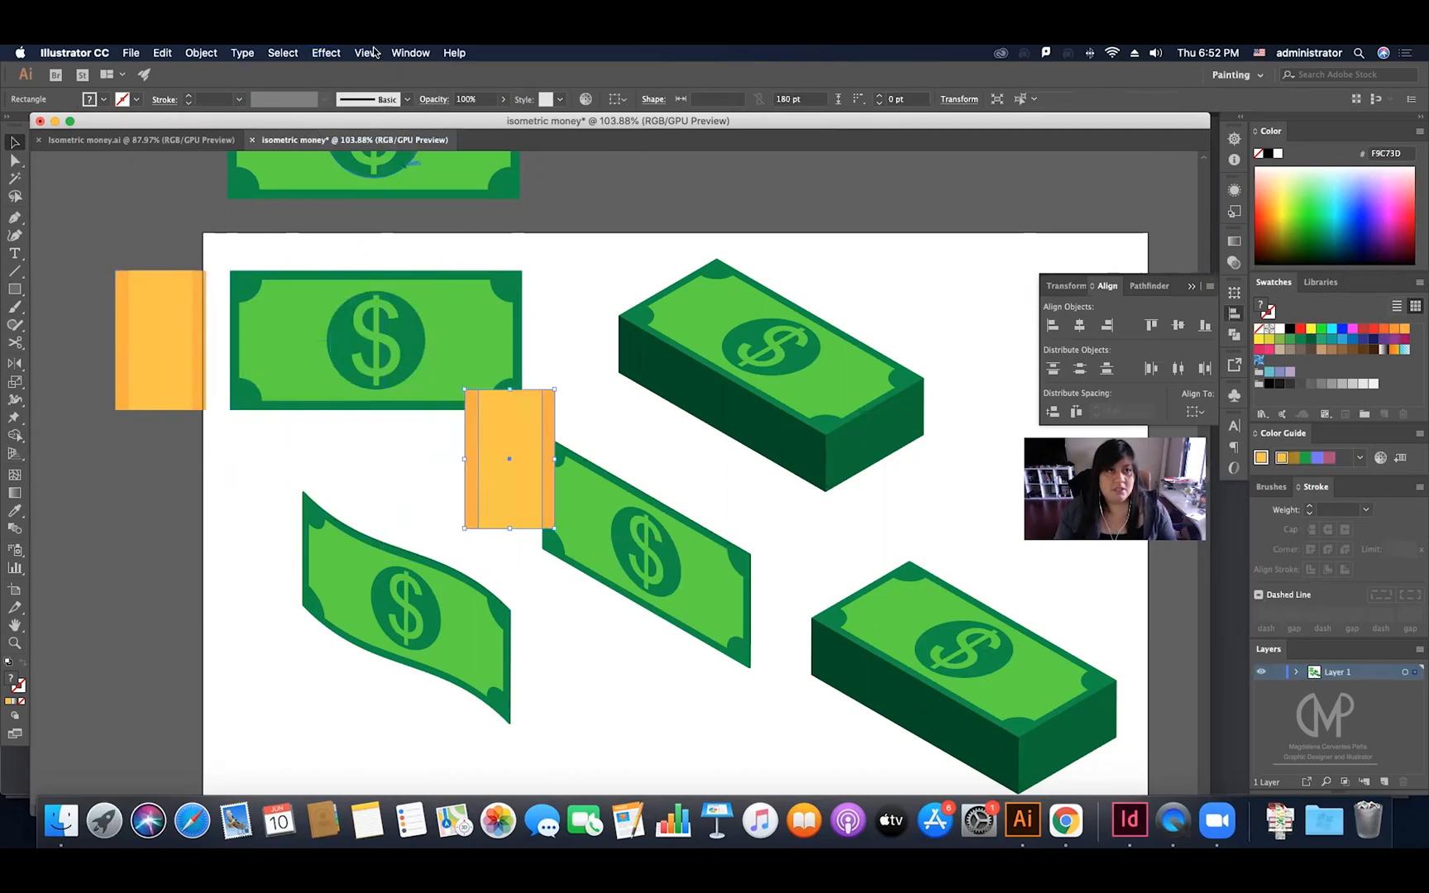
Step: Start a 3D Extrude & Bevel effect on the copied band and set its position to Isometric Top
{"action": "left_click", "coordinate": [327, 53]}
{"action": "mouse_move", "coordinate": [372, 143]}
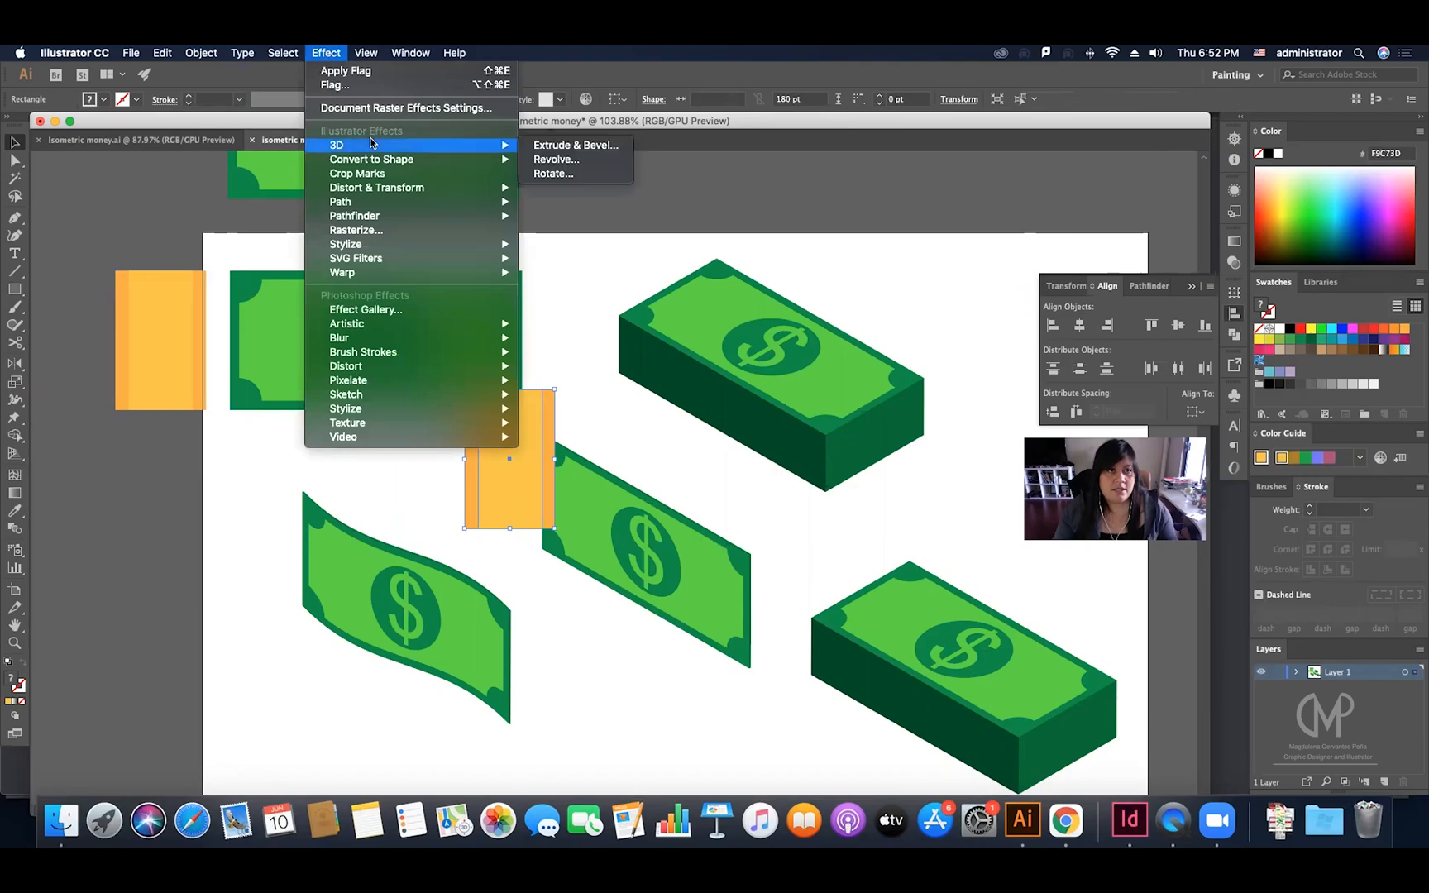
{"action": "left_click", "coordinate": [576, 144]}
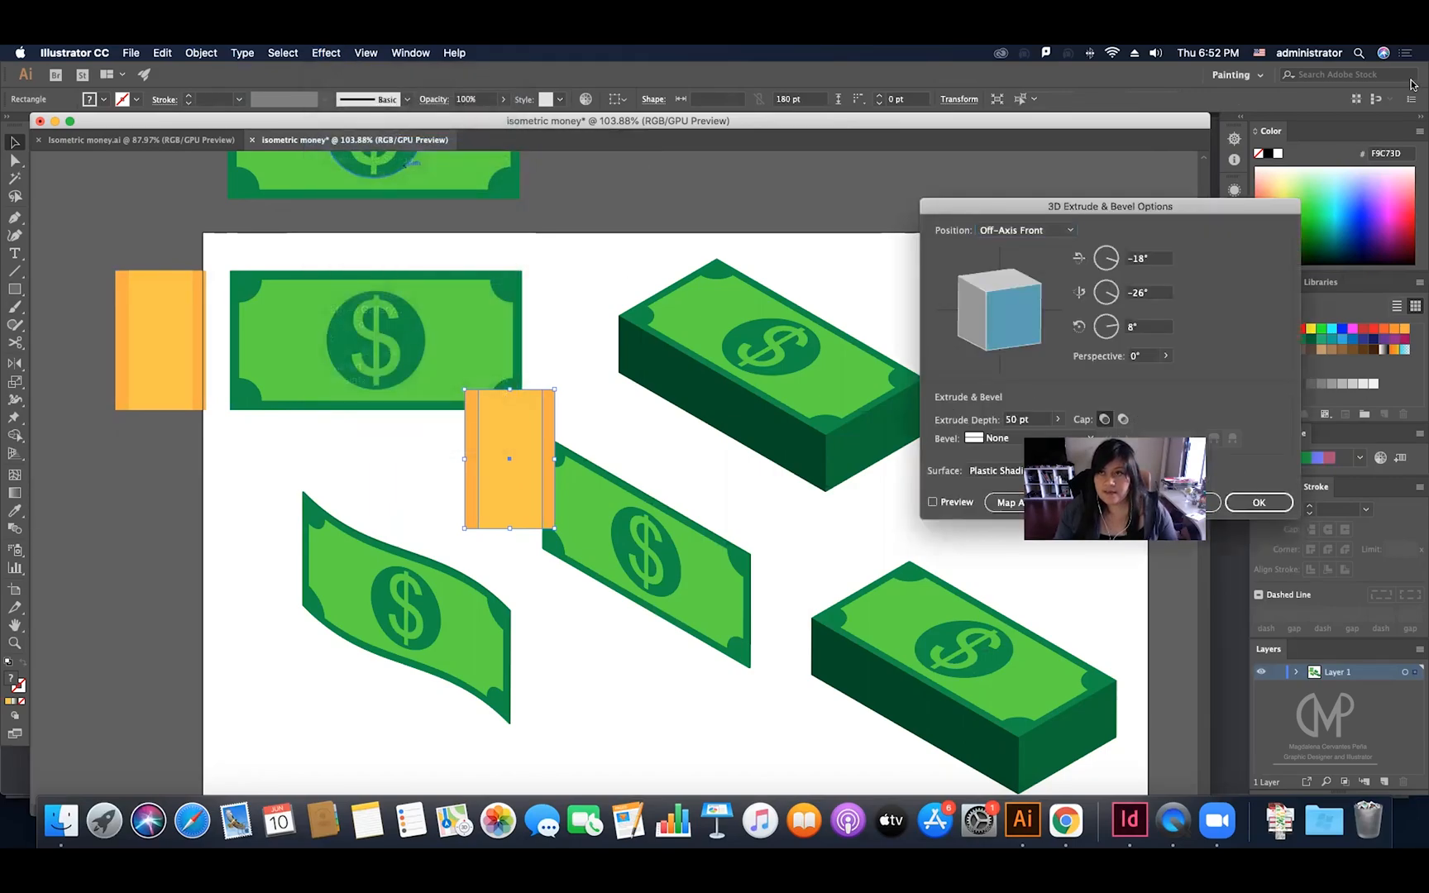
{"action": "left_click_drag", "start_coordinate": [1203, 204], "coordinate": [958, 261]}
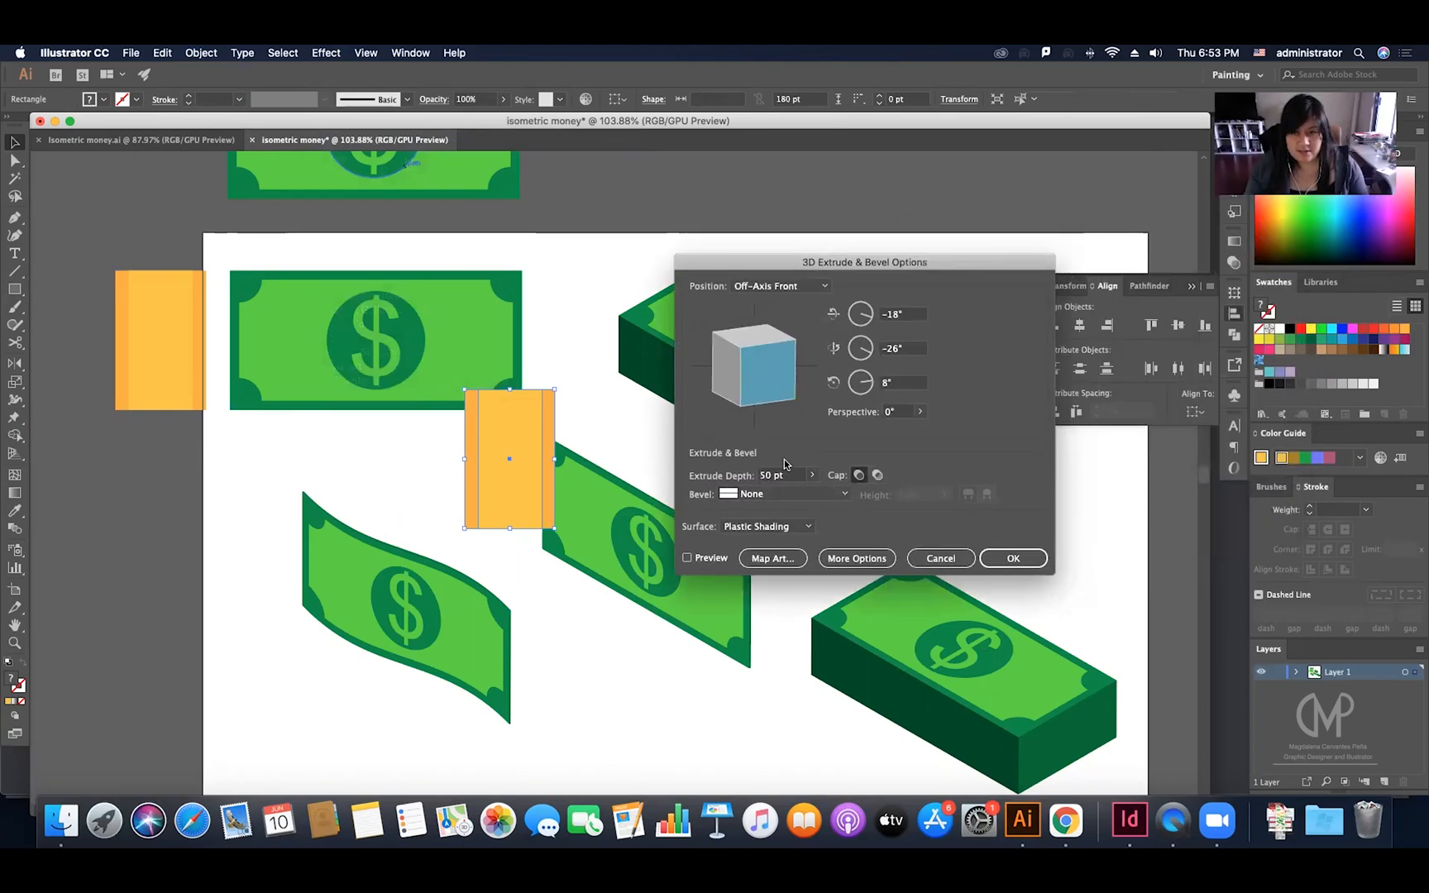
{"action": "left_click", "coordinate": [744, 286]}
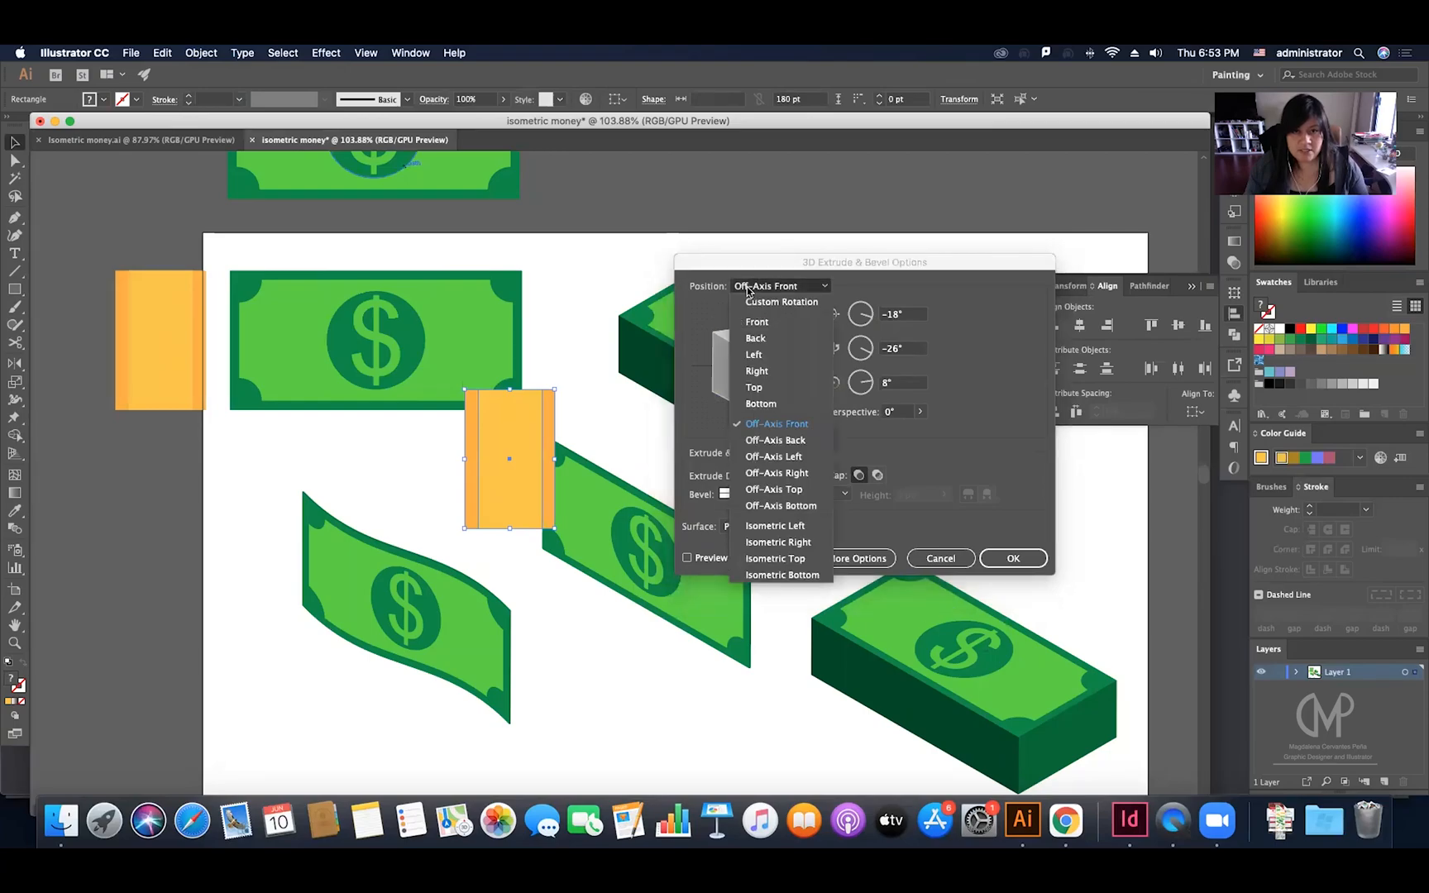
{"action": "left_click", "coordinate": [794, 560]}
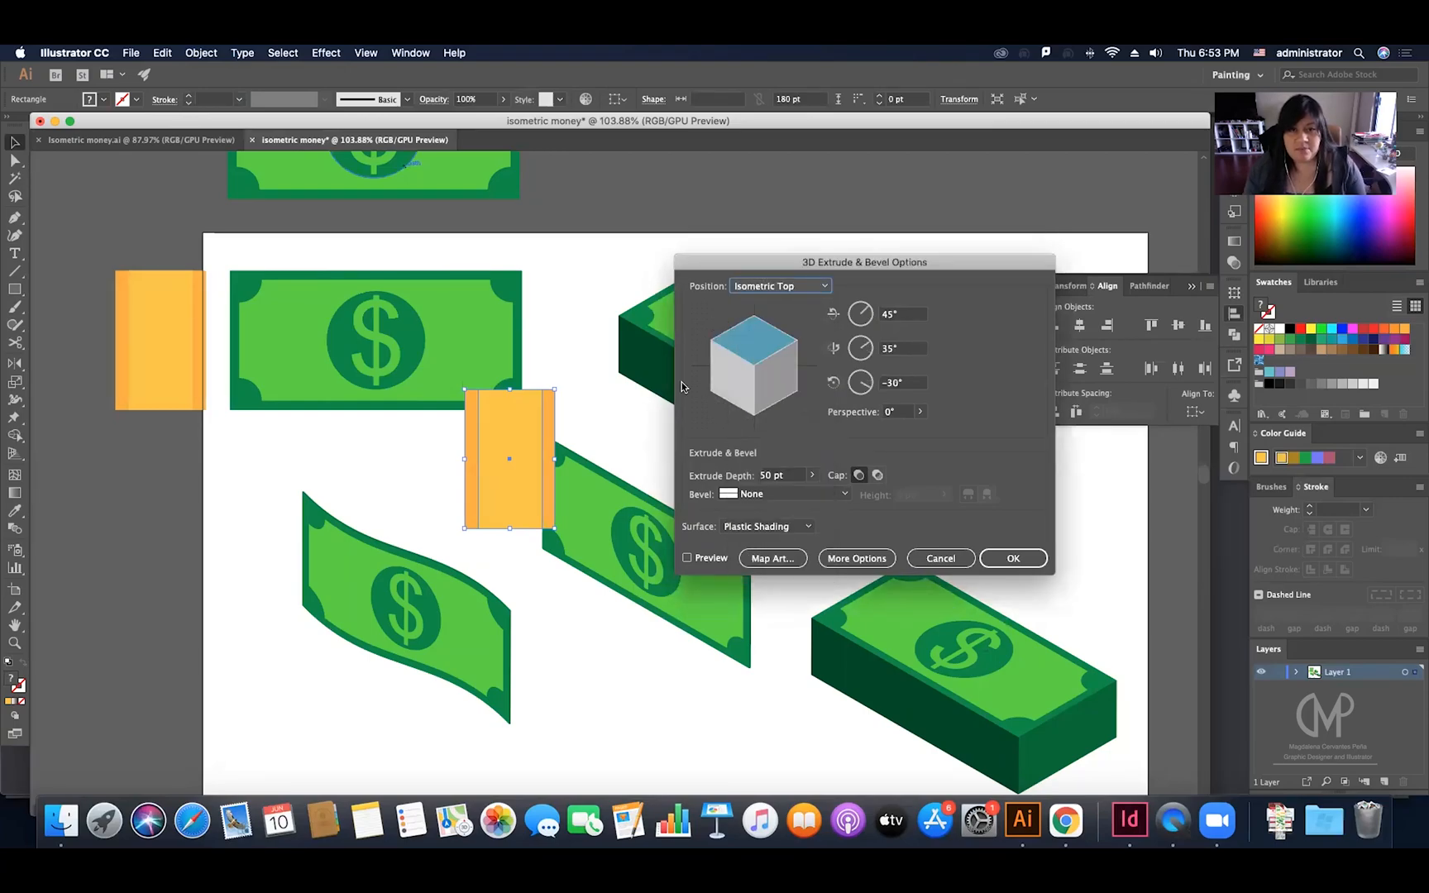
Step: Set the band's extrude depth to 0 pt and its surface to No Shading, with preview on
{"action": "left_click", "coordinate": [786, 478]}
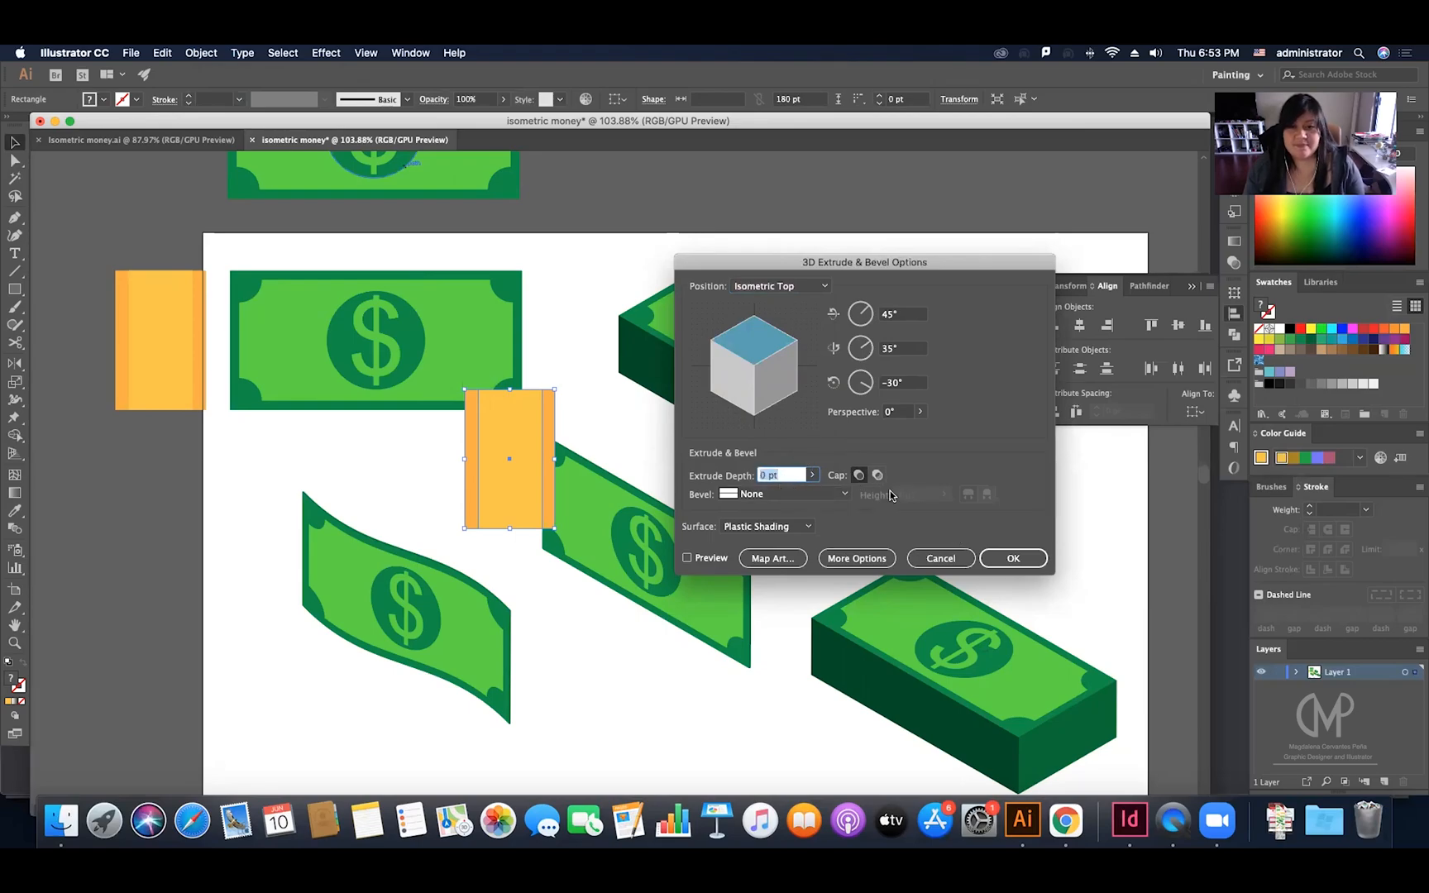
{"action": "left_click", "coordinate": [713, 560]}
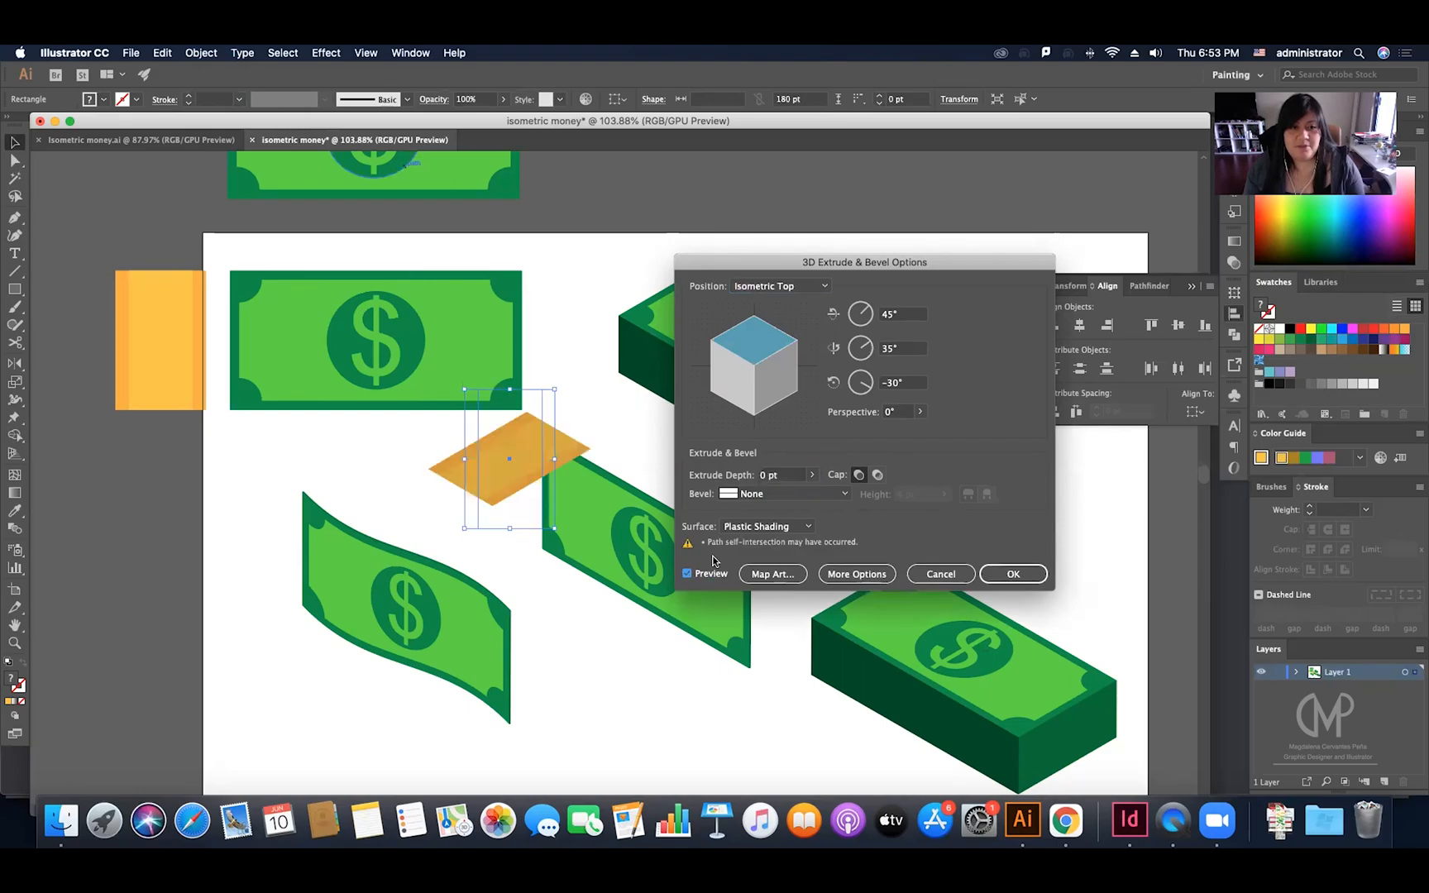
{"action": "left_click", "coordinate": [770, 526]}
{"action": "left_click", "coordinate": [765, 559]}
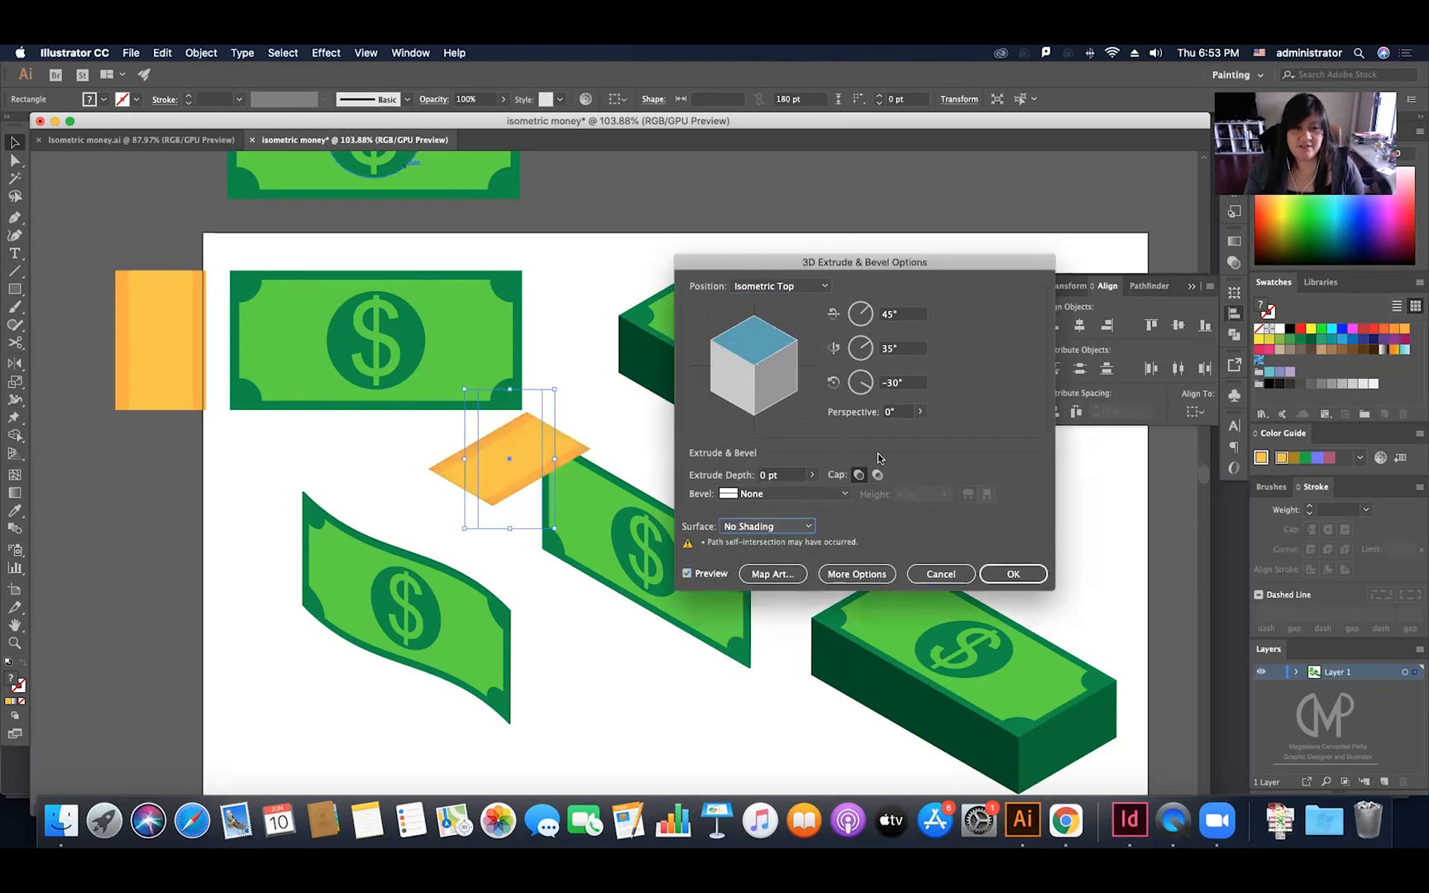
Step: Apply and expand the band copy's isometric effect, and place it across the middle of the lower stack's top face
{"action": "left_click", "coordinate": [1013, 574]}
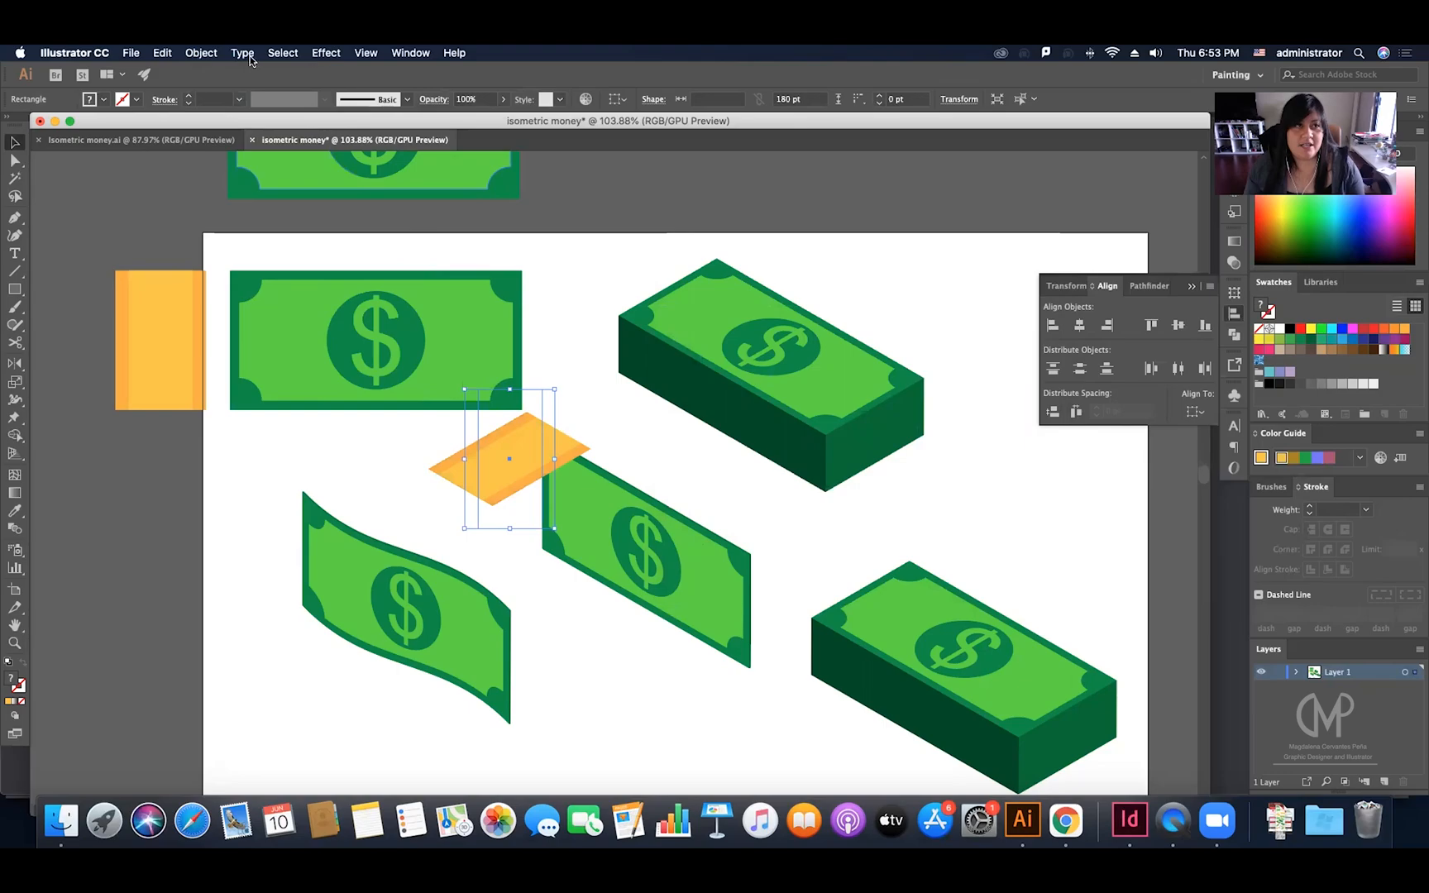
{"action": "left_click", "coordinate": [201, 53]}
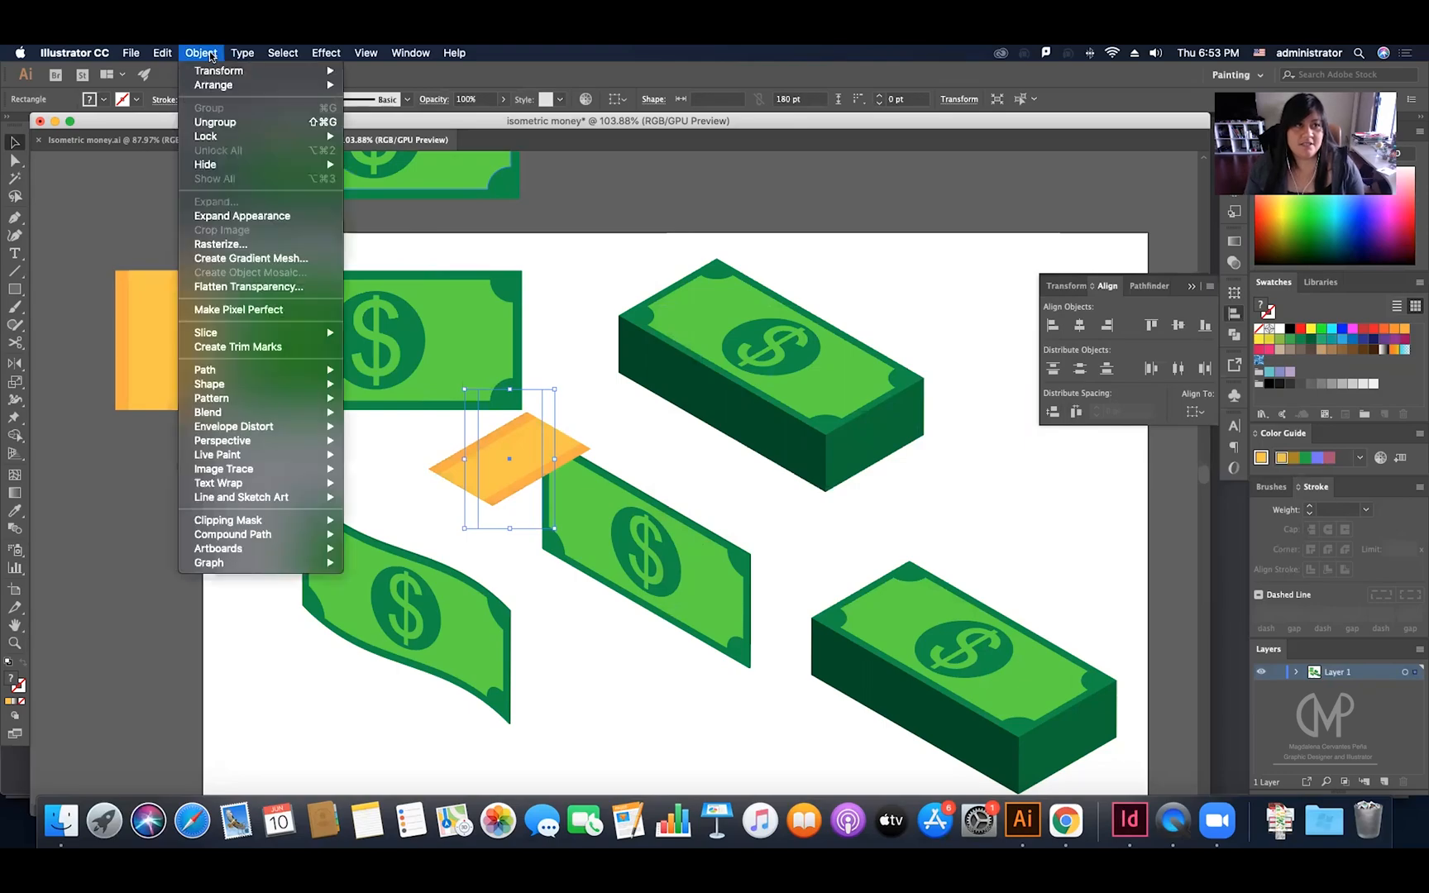
{"action": "left_click", "coordinate": [272, 218]}
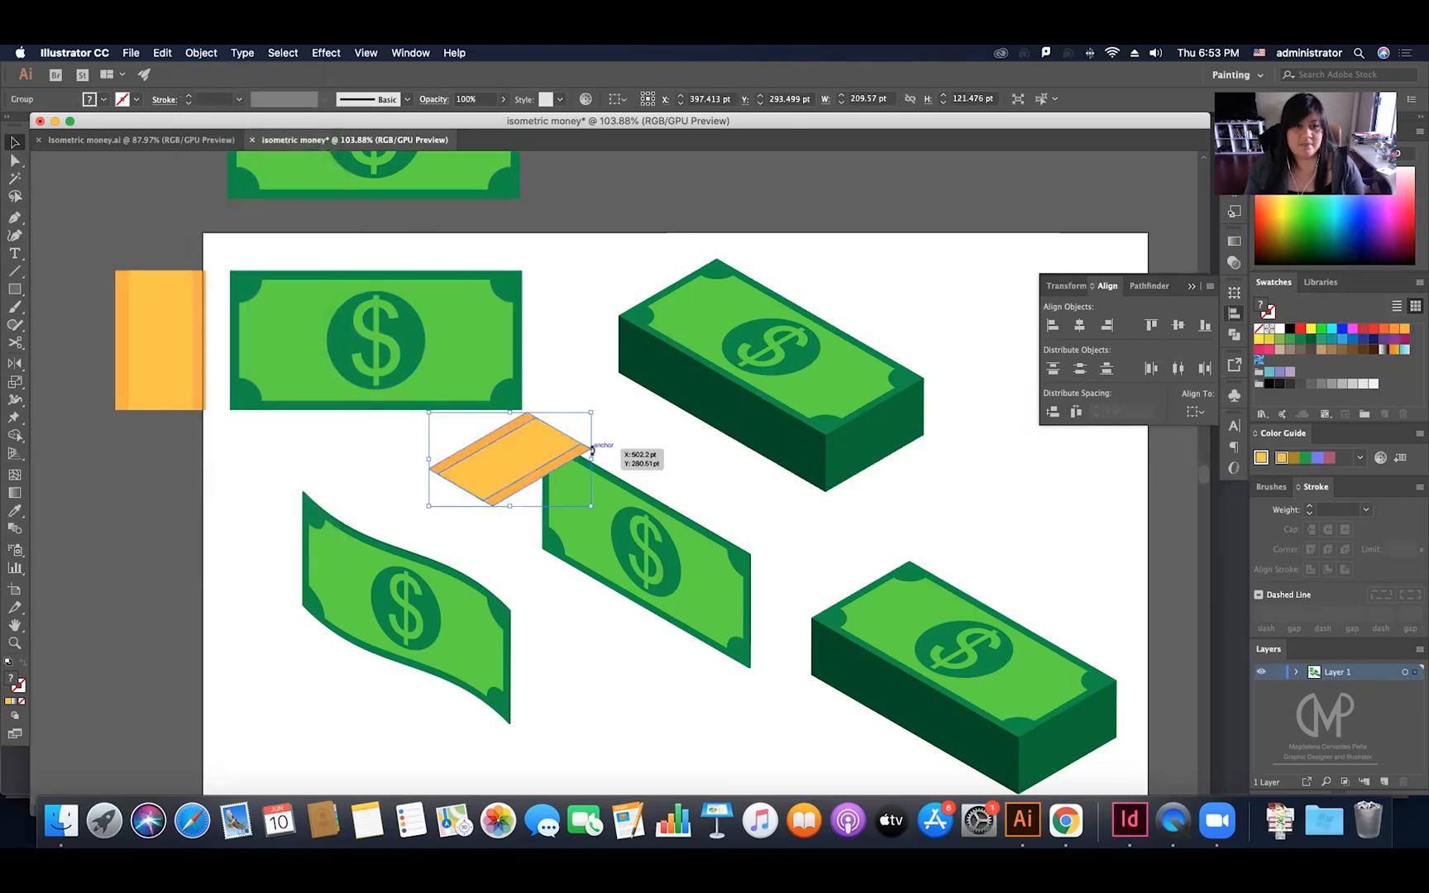
{"action": "left_click_drag", "start_coordinate": [542, 472], "coordinate": [994, 650]}
{"action": "left_click", "coordinate": [1029, 560]}
Step: Draw a narrow vertical strip with the Pen tool down the stack's dark long side, beneath the band's back edge stripe
{"action": "scroll", "coordinate": [1019, 565], "scroll_direction": "down", "scroll_amount": 3}
{"action": "scroll", "coordinate": [1020, 565], "scroll_direction": "right", "scroll_amount": 3}
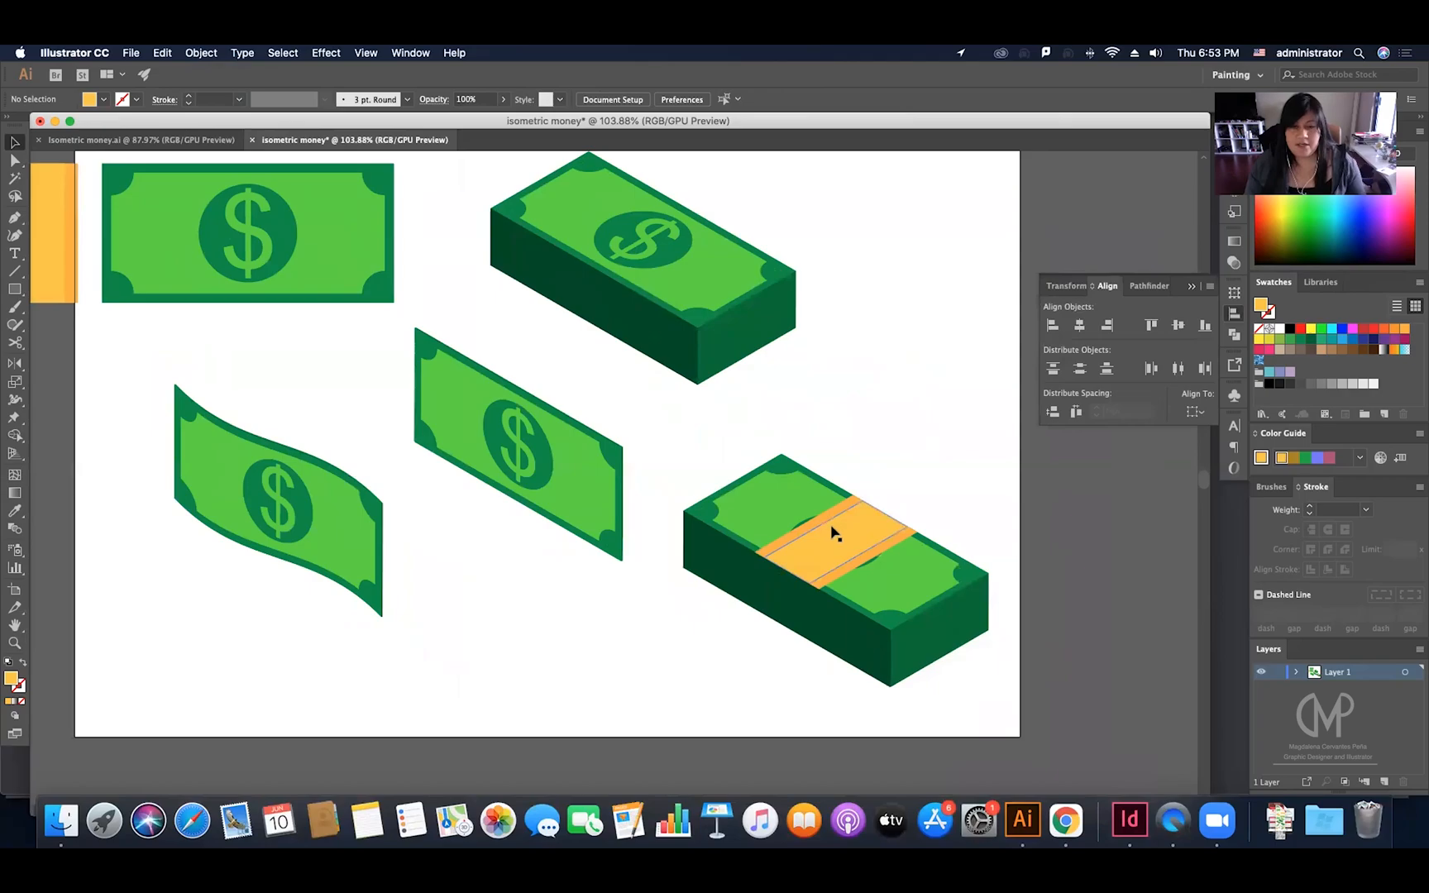
{"action": "scroll", "coordinate": [831, 531], "scroll_direction": "down", "scroll_amount": 2}
{"action": "scroll", "coordinate": [832, 531], "scroll_direction": "right", "scroll_amount": 2}
{"action": "key", "text": "z"}
{"action": "left_click_drag", "start_coordinate": [779, 478], "coordinate": [1022, 510]}
{"action": "scroll", "coordinate": [952, 422], "scroll_direction": "right", "scroll_amount": 3}
{"action": "left_click_drag", "start_coordinate": [893, 421], "coordinate": [445, 524]}
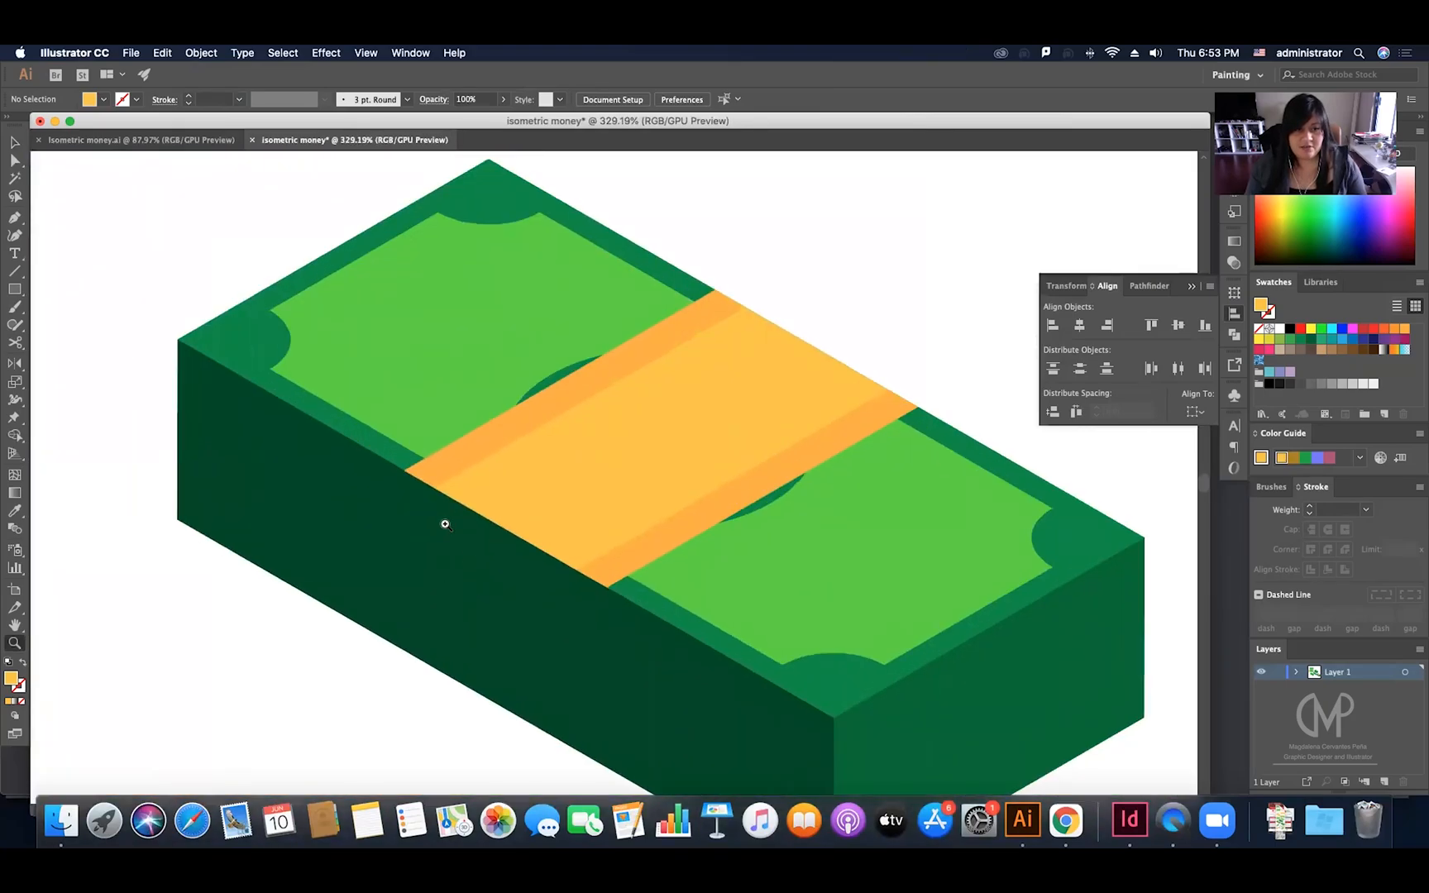
{"action": "scroll", "coordinate": [438, 654], "scroll_direction": "down", "scroll_amount": 3}
{"action": "left_click", "coordinate": [14, 217]}
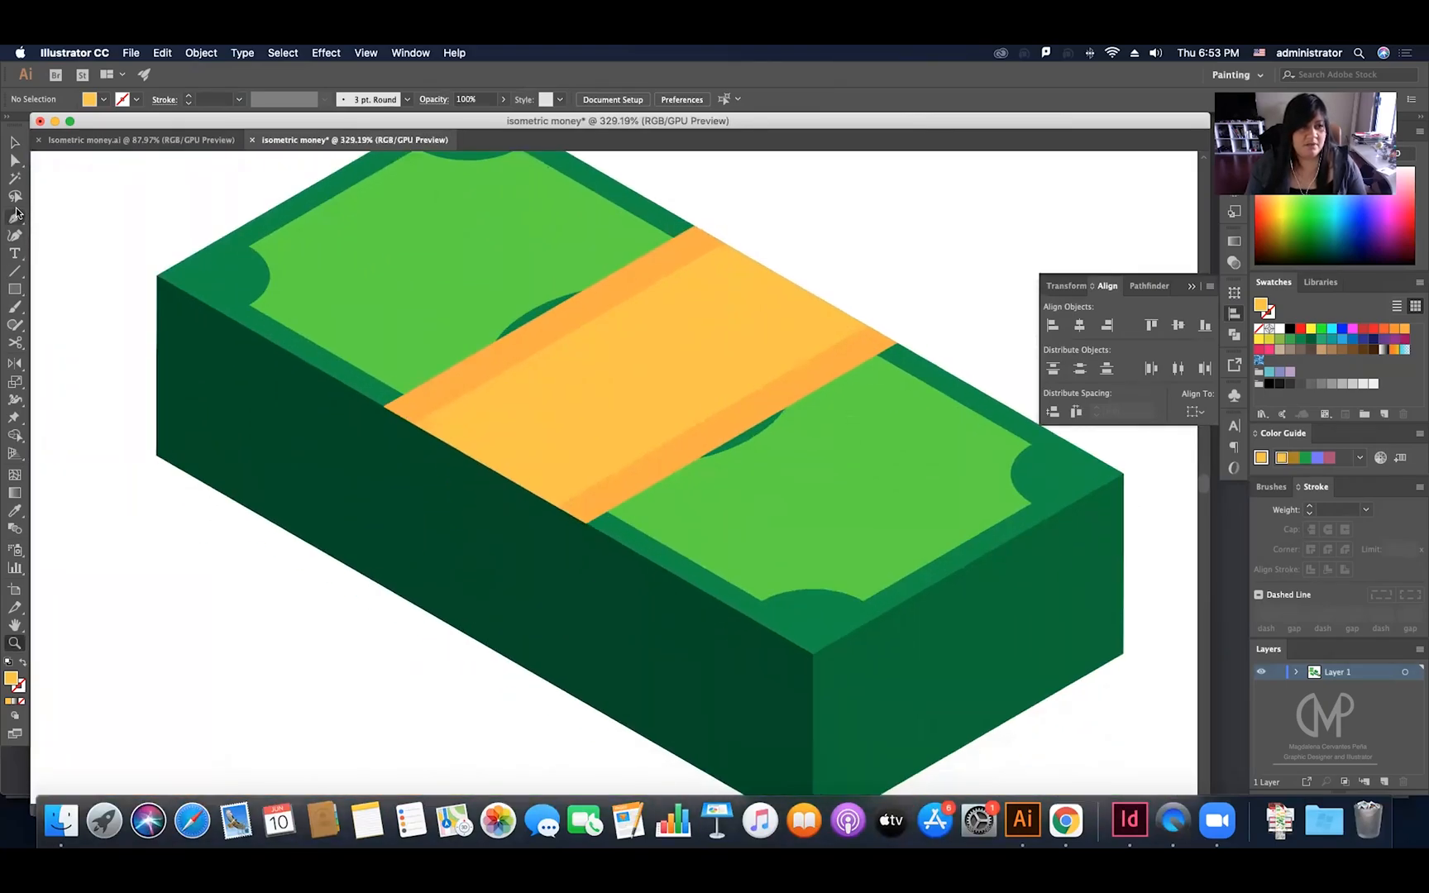
{"action": "scroll", "coordinate": [389, 416], "scroll_direction": "left", "scroll_amount": 2}
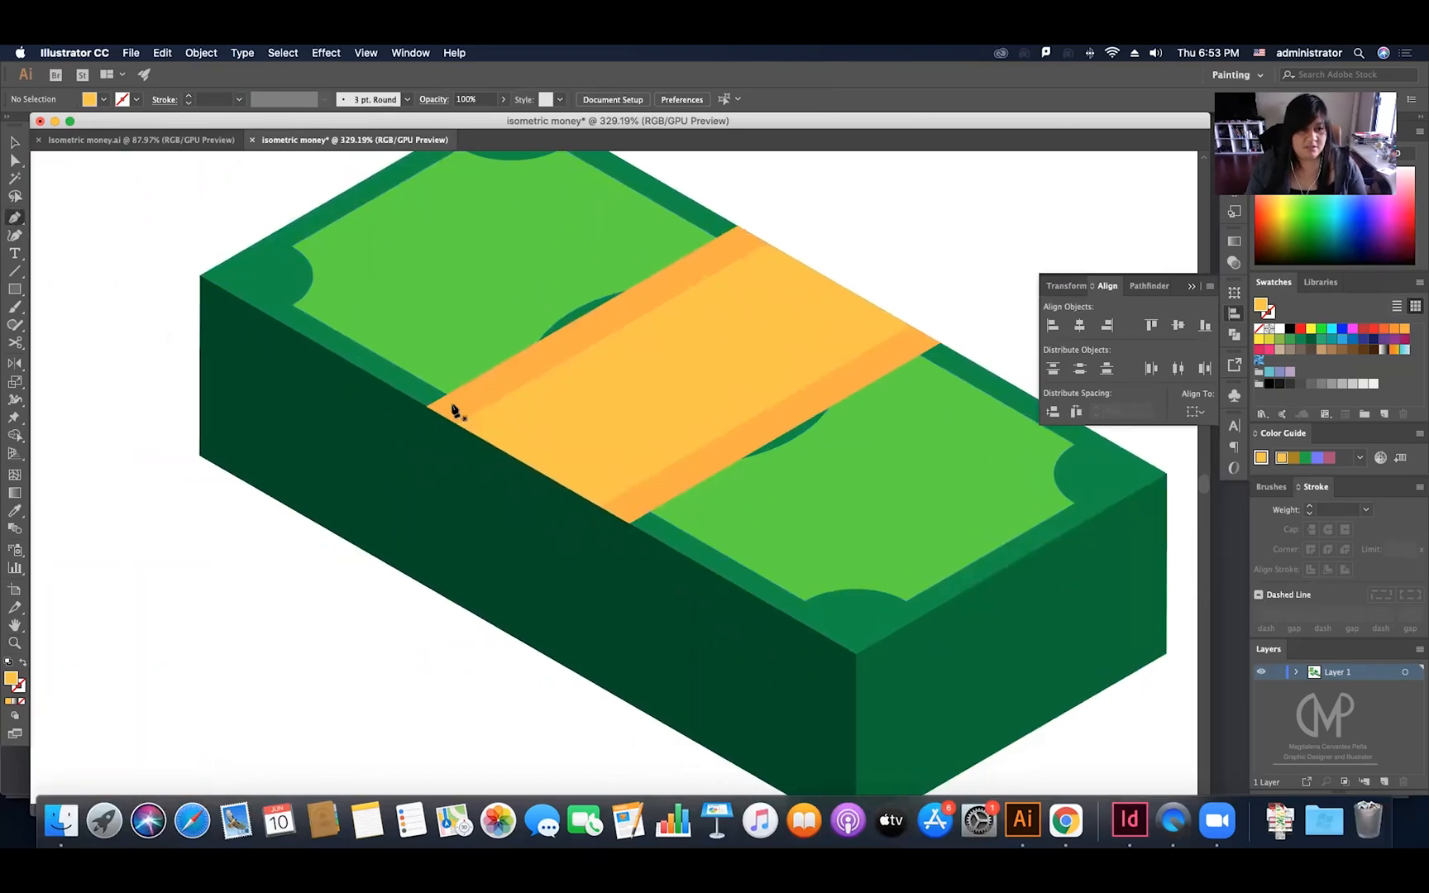
{"action": "left_click", "coordinate": [427, 405]}
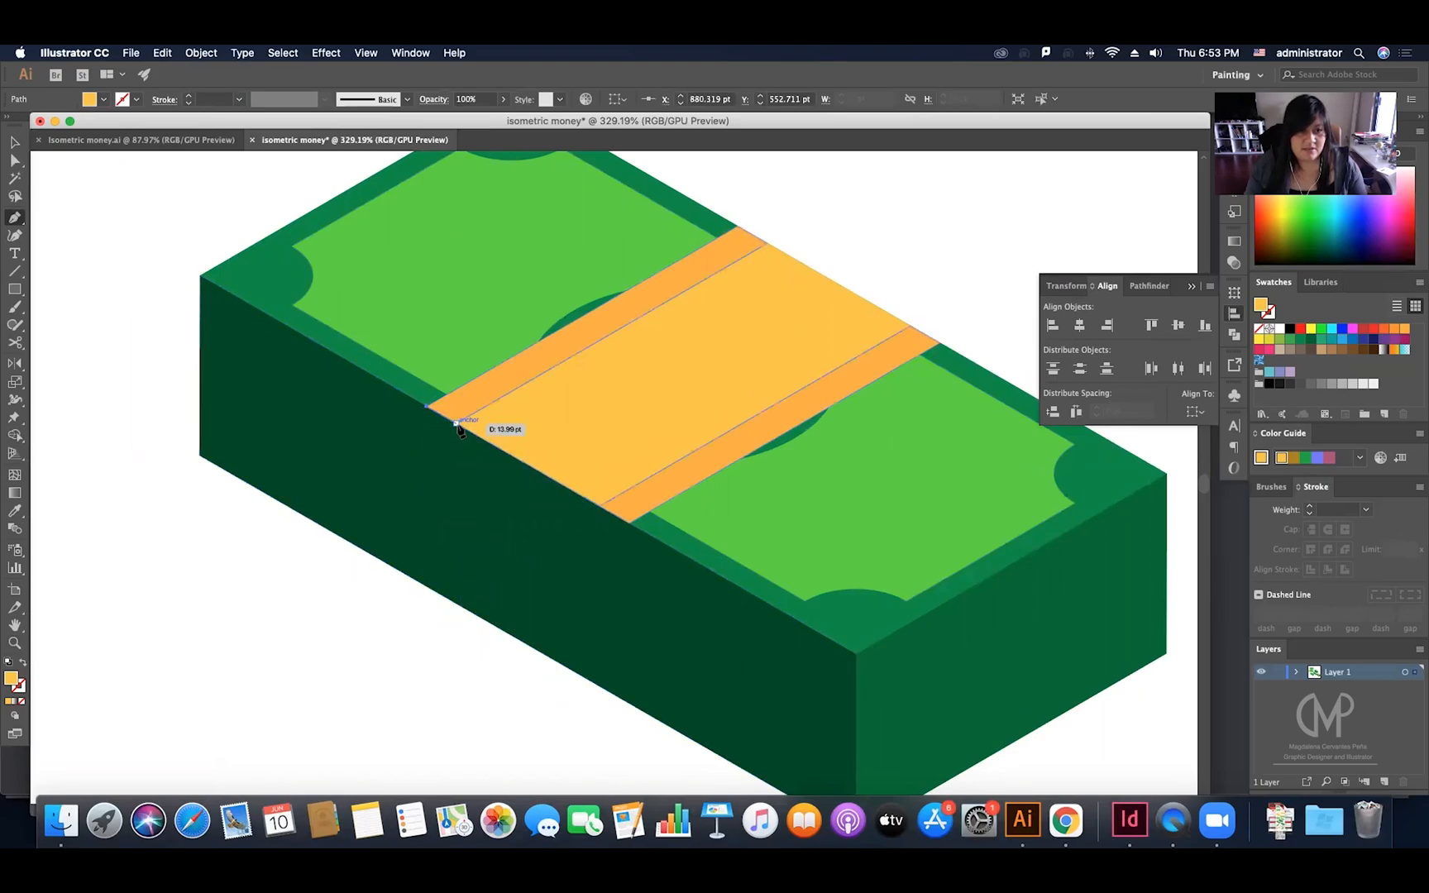
{"action": "left_click", "coordinate": [456, 425]}
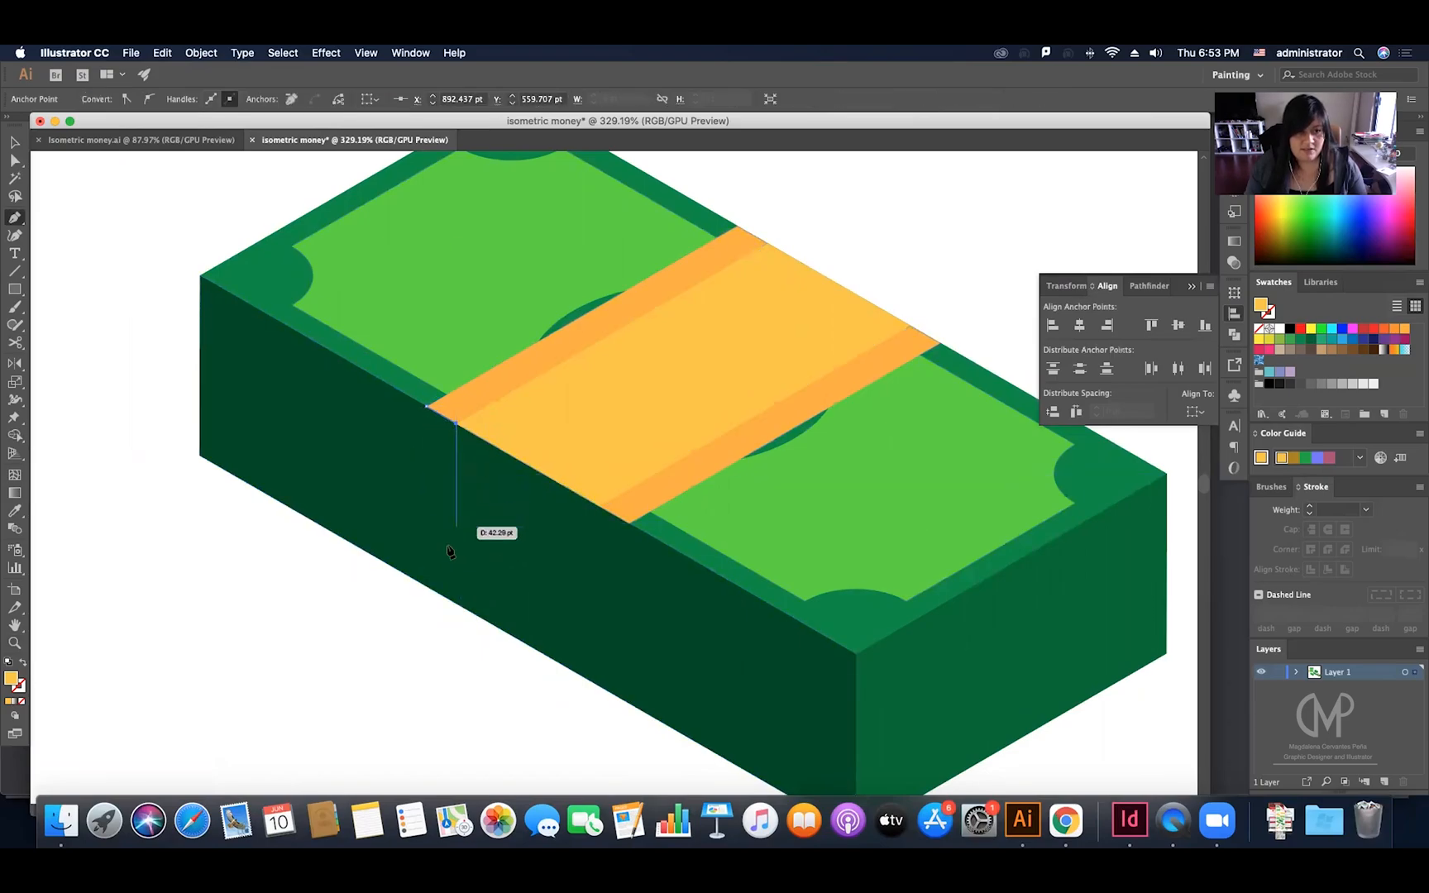
{"action": "left_click", "coordinate": [457, 604]}
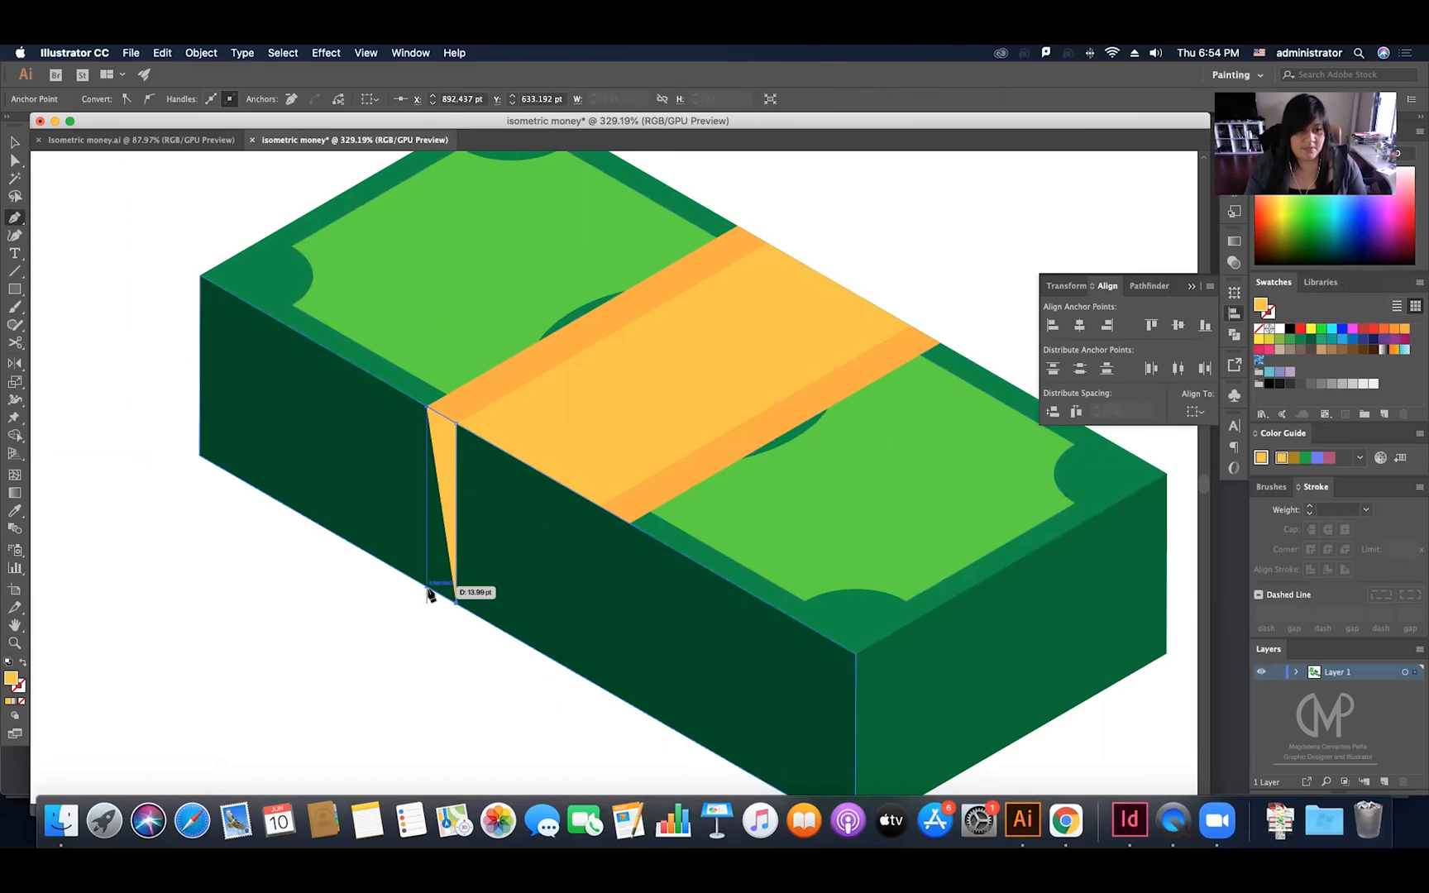
{"action": "left_click", "coordinate": [428, 587]}
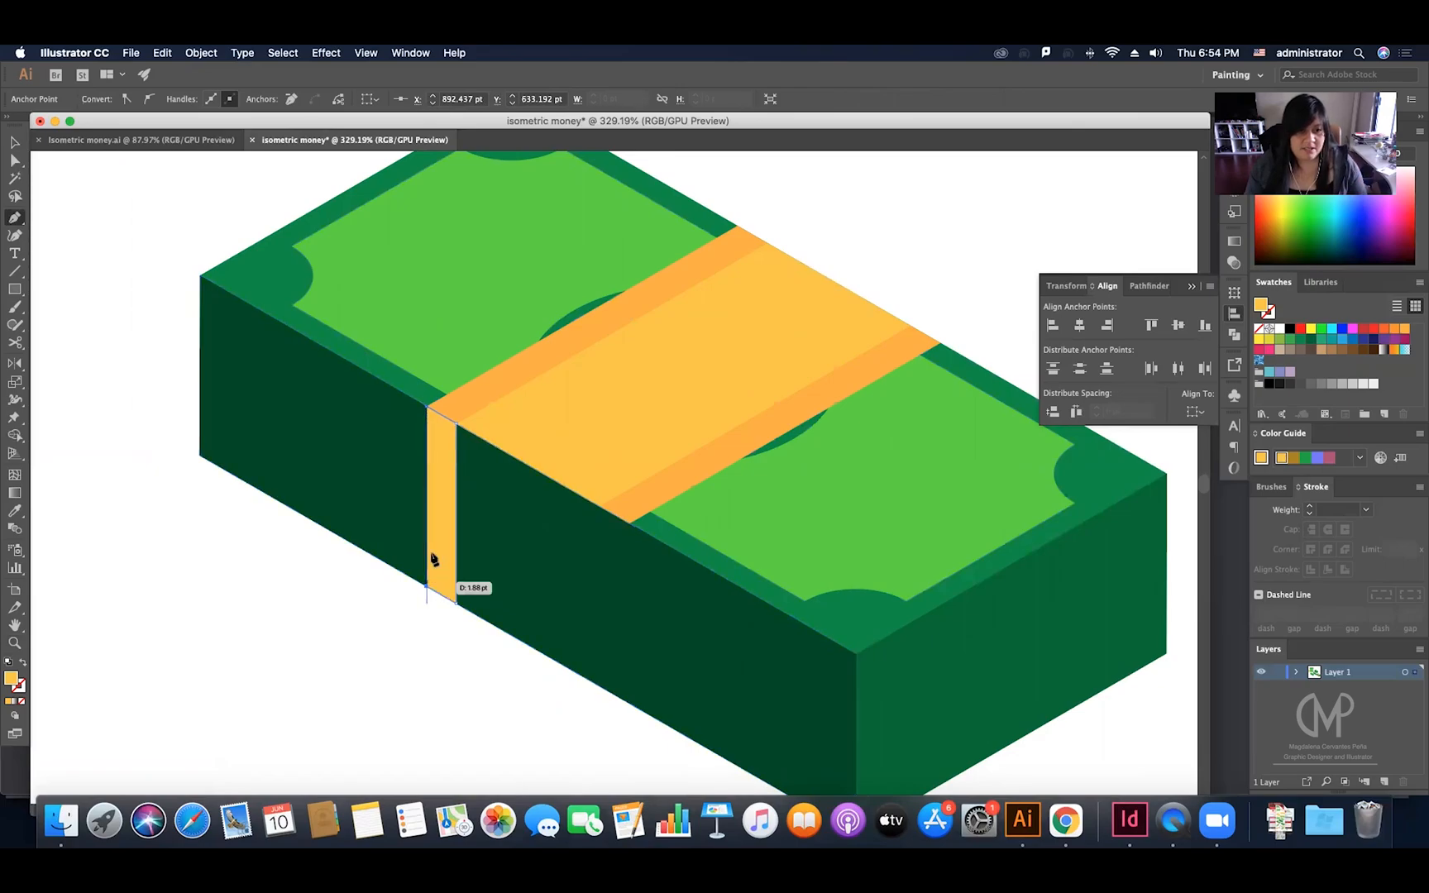
{"action": "left_click", "coordinate": [428, 408]}
Step: Fill the side strip with the orange sampled from the band's edge stripe, darkened to E2932B
{"action": "key", "text": "i"}
{"action": "left_click", "coordinate": [496, 377]}
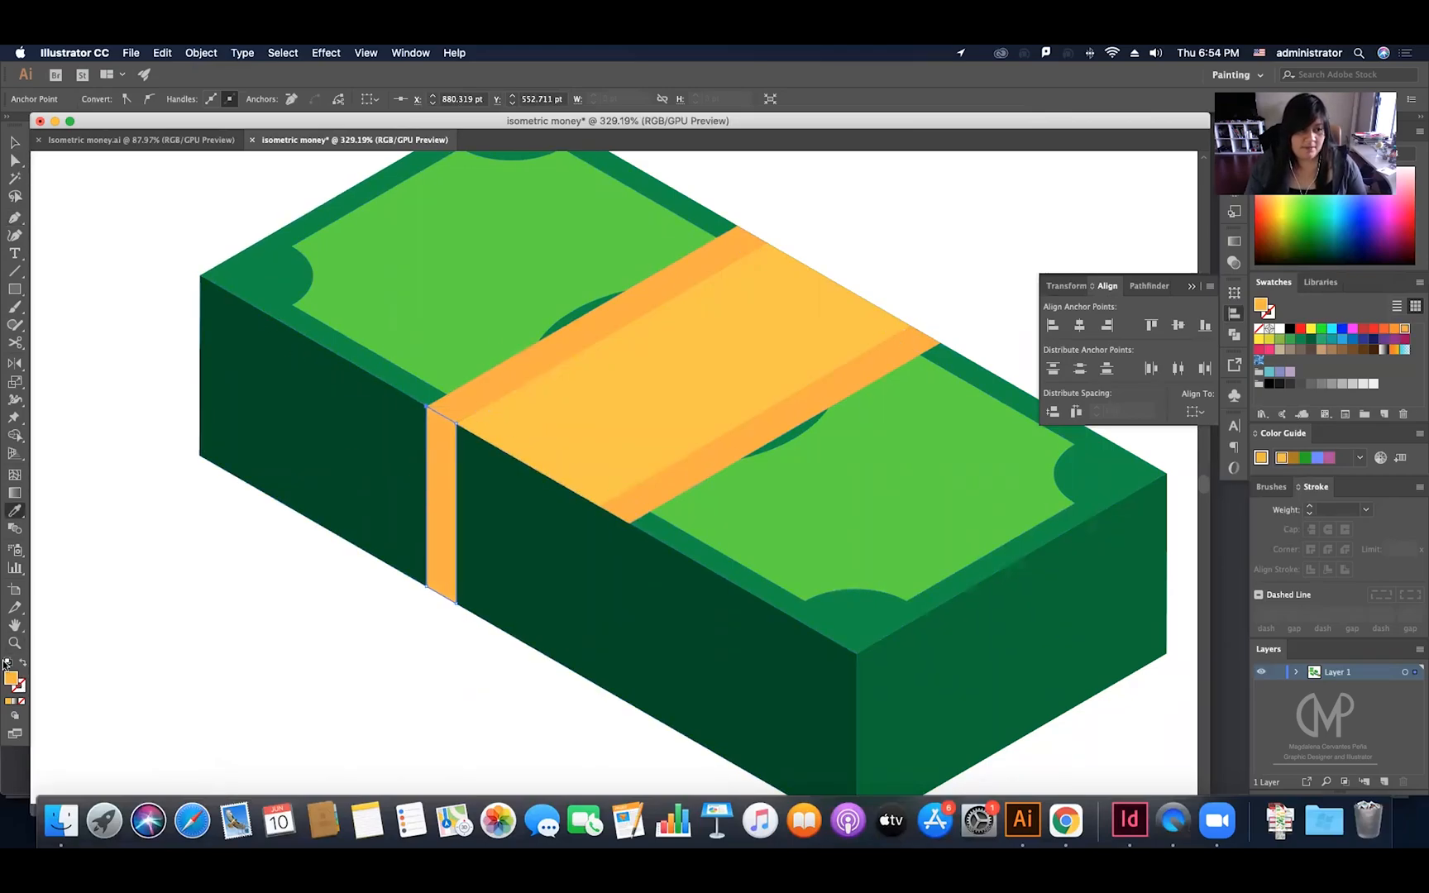
{"action": "double_click", "coordinate": [10, 680]}
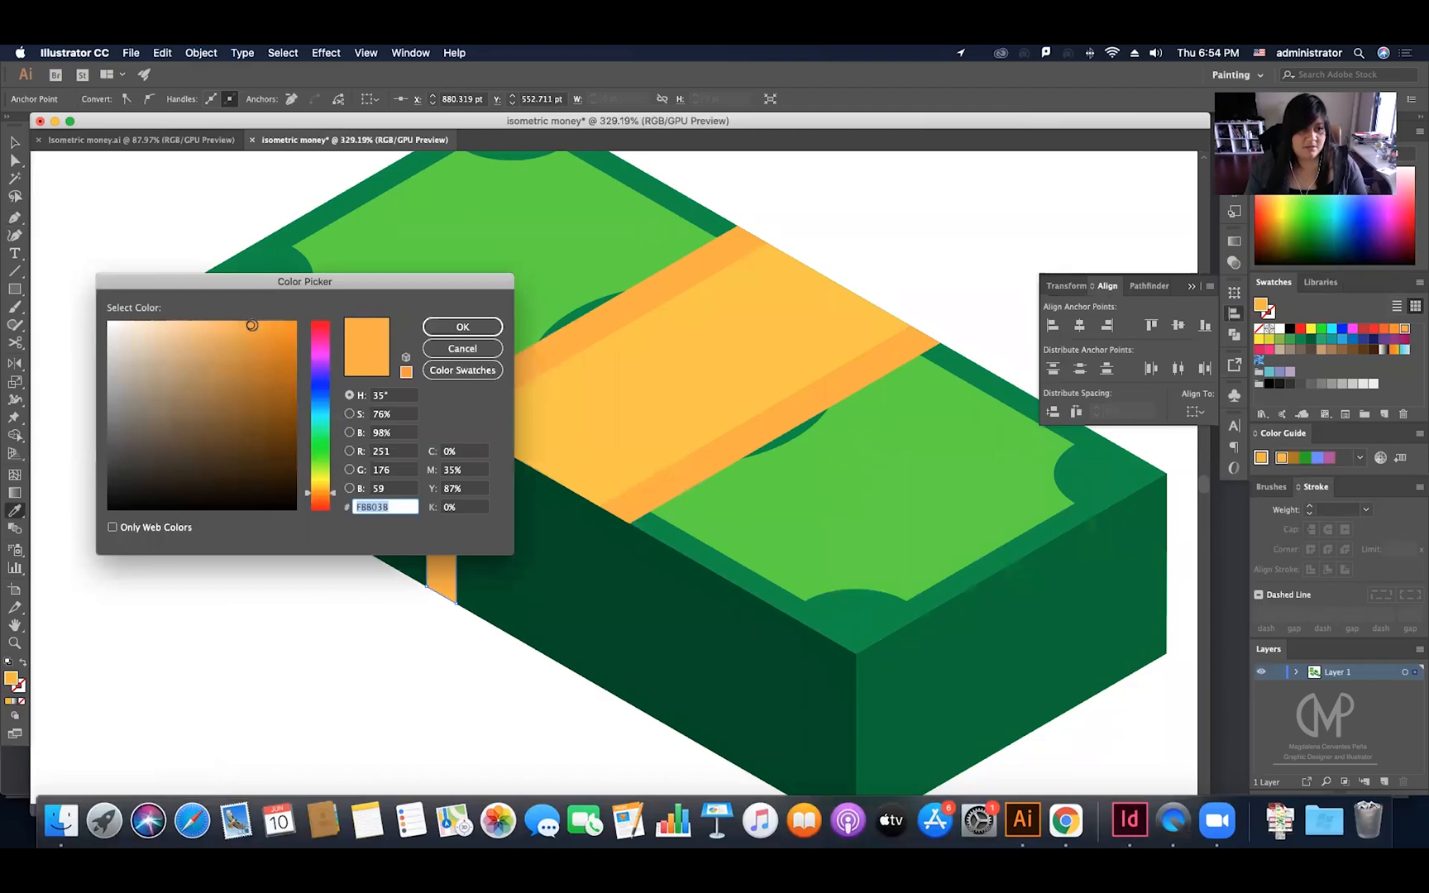
{"action": "left_click_drag", "start_coordinate": [252, 325], "coordinate": [260, 337]}
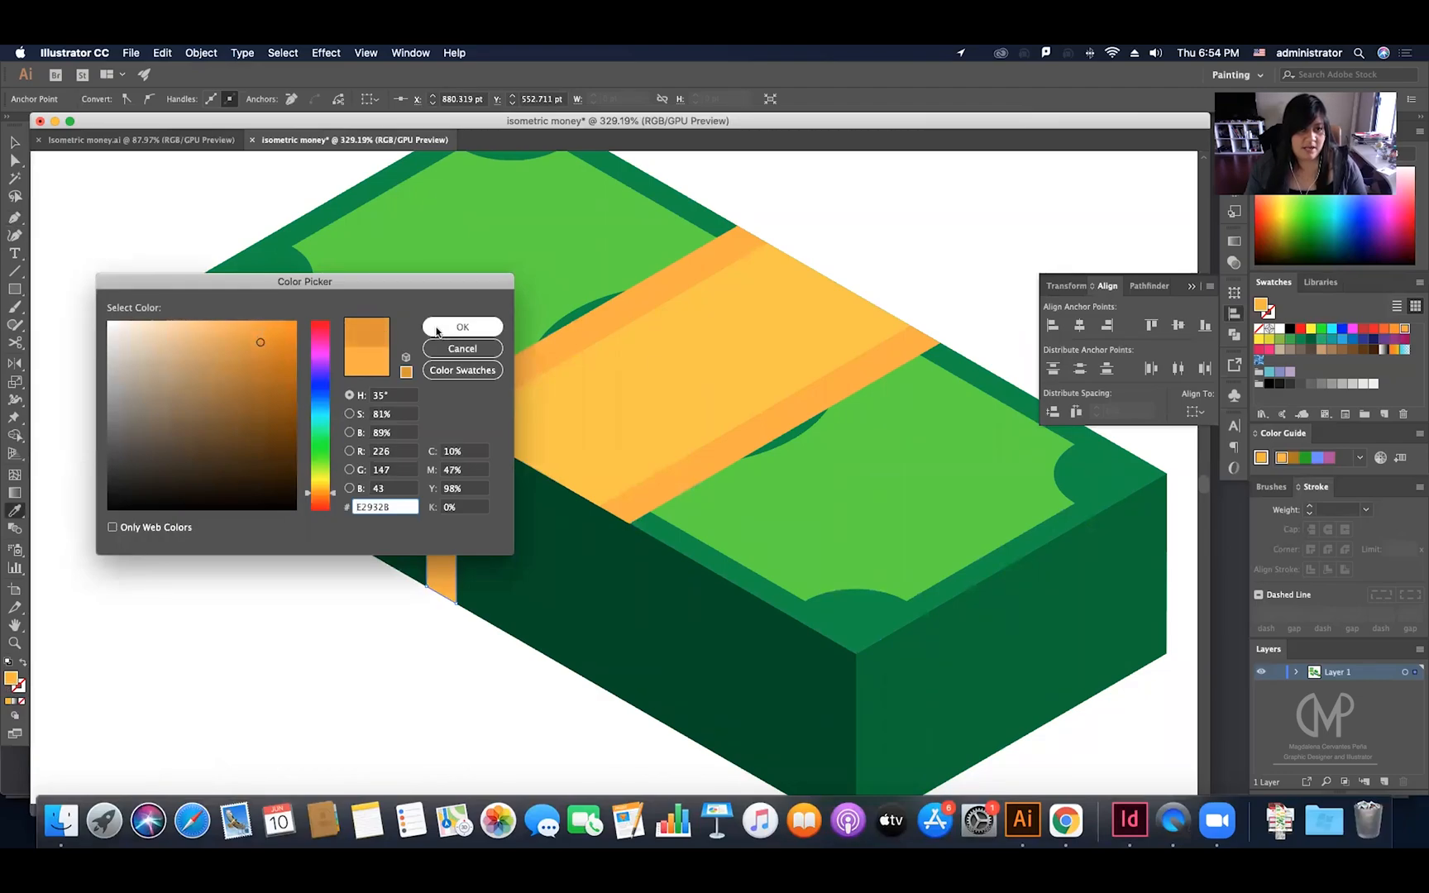
{"action": "left_click", "coordinate": [423, 330]}
{"action": "key", "text": "v"}
{"action": "left_click", "coordinate": [345, 620]}
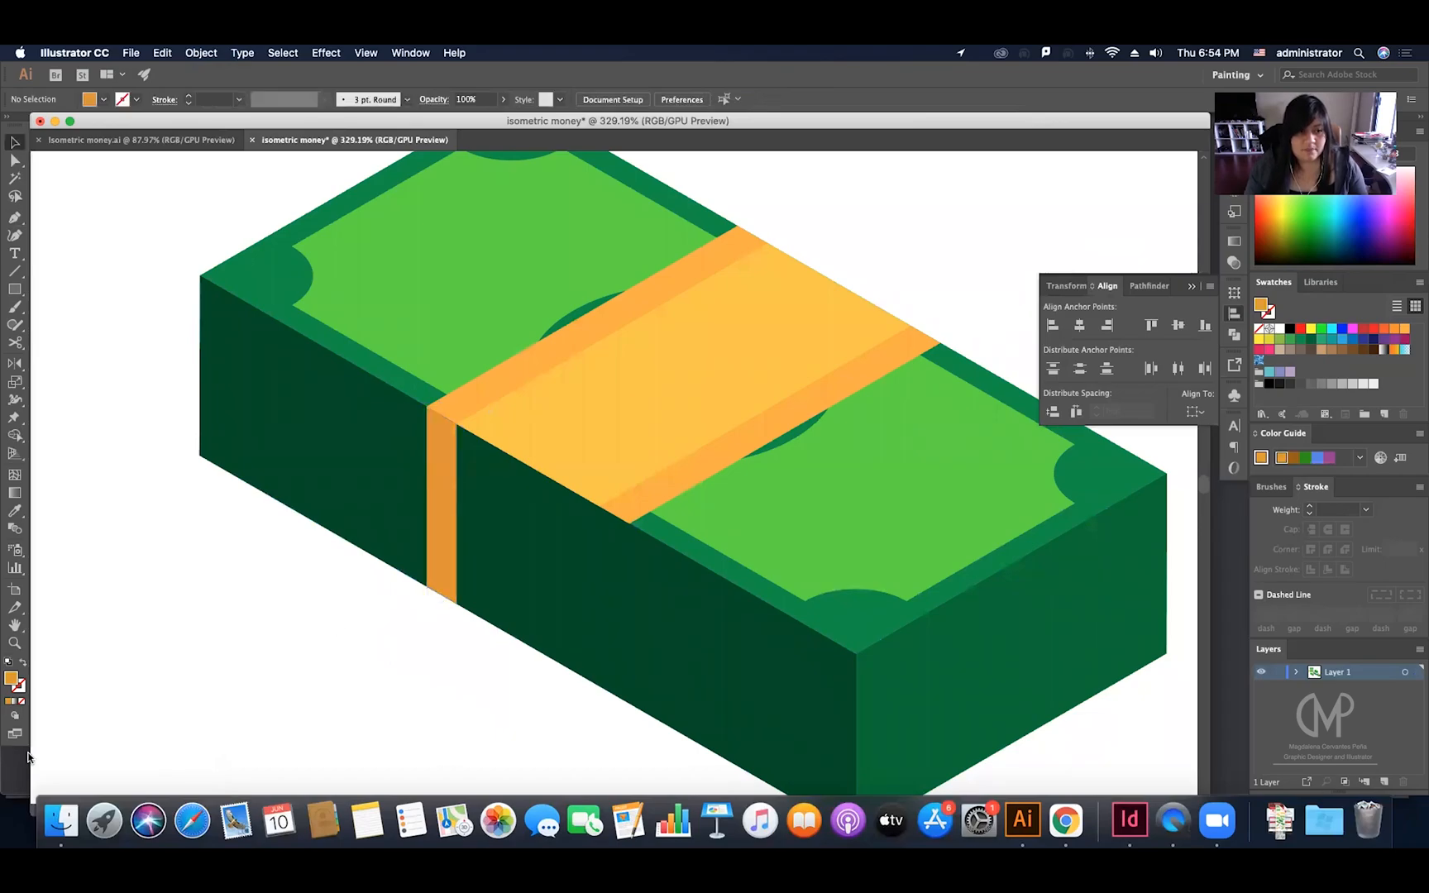
Step: Darken the side strip's orange further and place a copy of it beneath the band's other edge stripe
{"action": "left_click", "coordinate": [452, 496]}
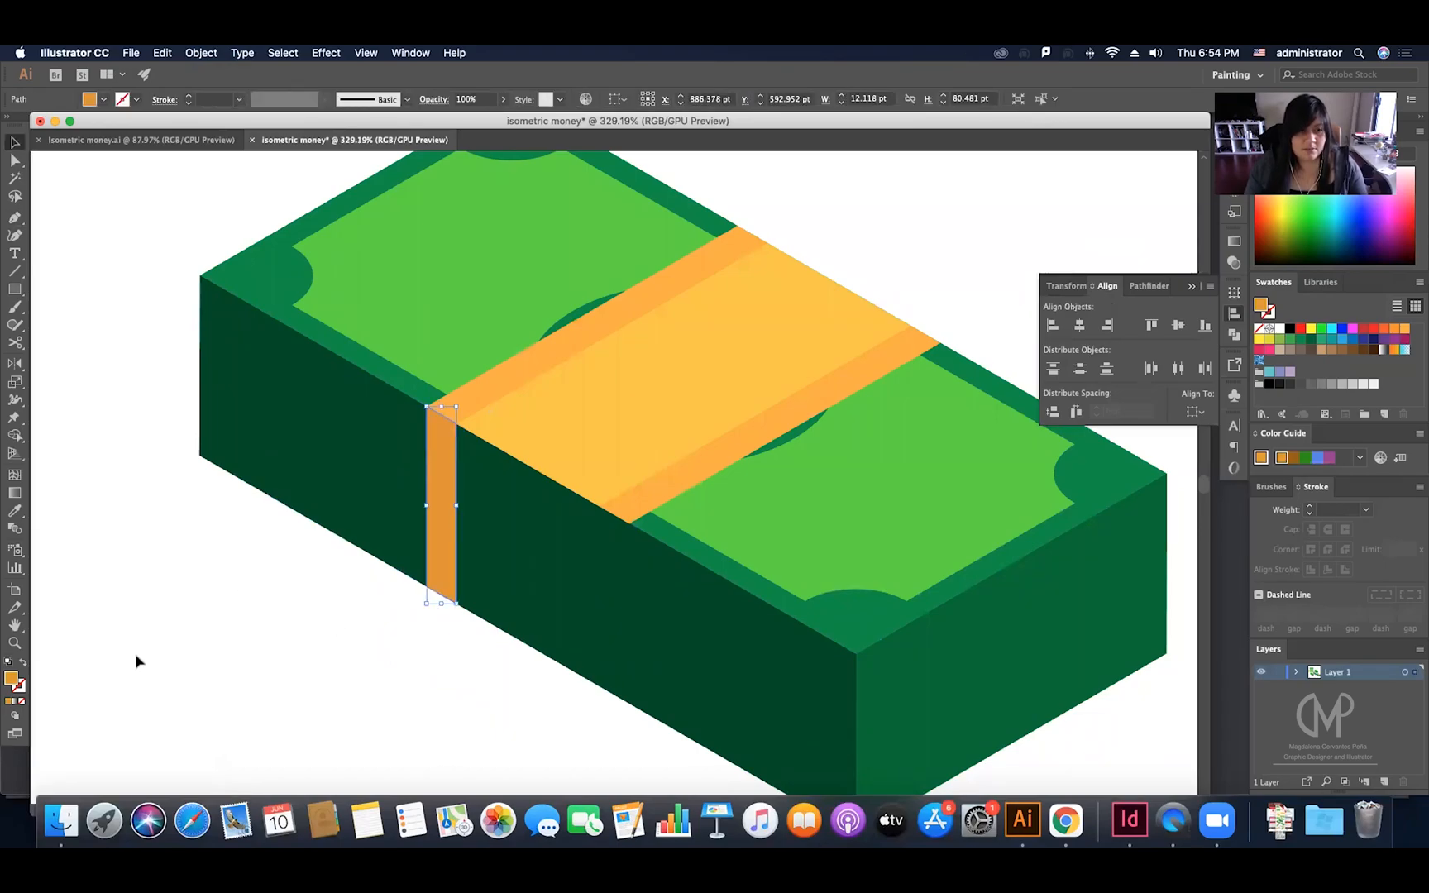
{"action": "double_click", "coordinate": [8, 683]}
{"action": "left_click_drag", "start_coordinate": [258, 346], "coordinate": [264, 354]}
{"action": "left_click", "coordinate": [463, 327]}
{"action": "left_click", "coordinate": [346, 599]}
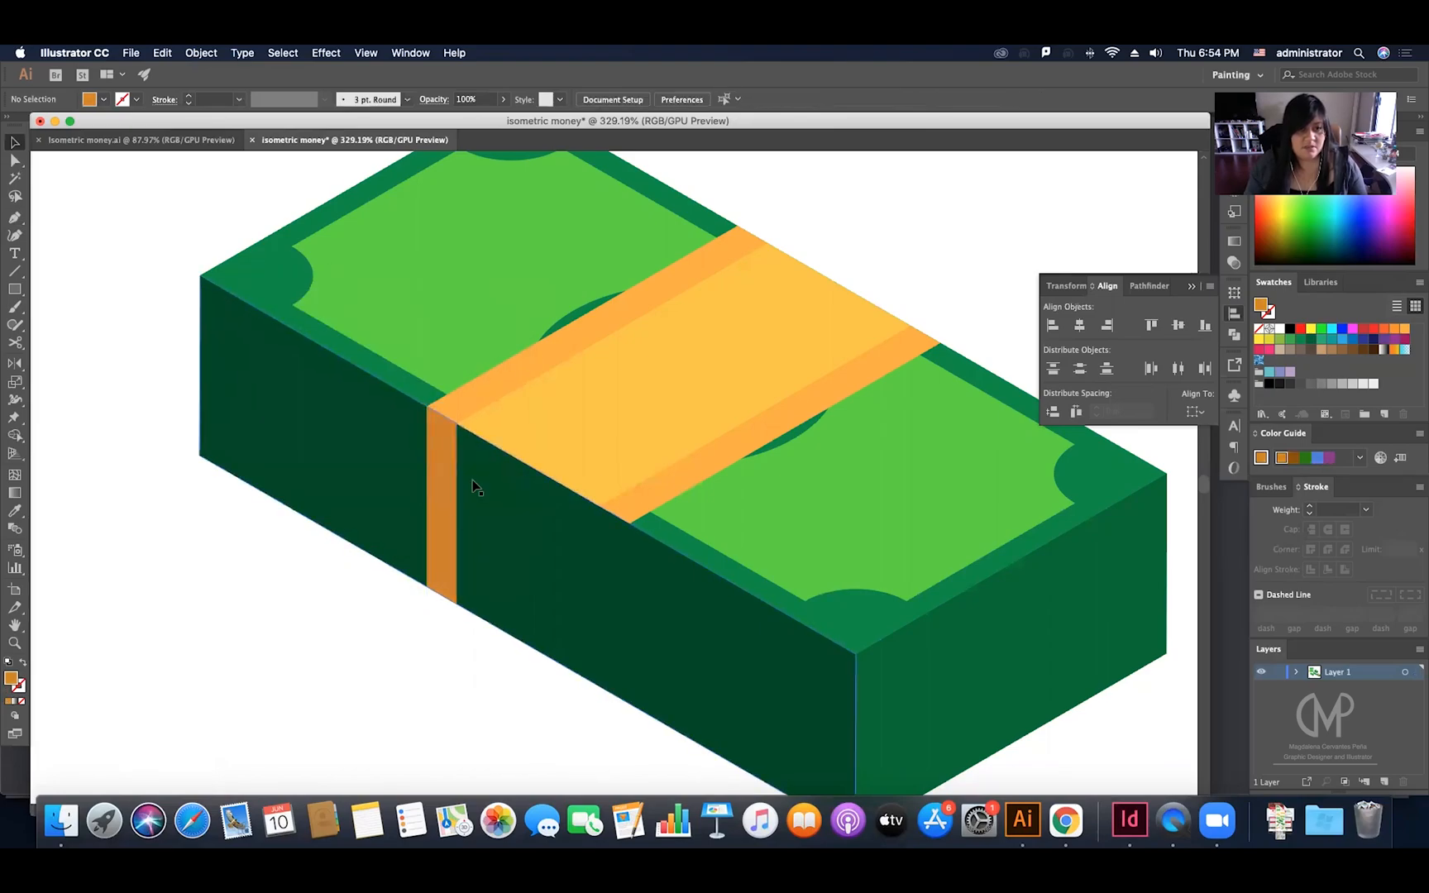
{"action": "left_click_drag", "start_coordinate": [447, 493], "coordinate": [619, 591]}
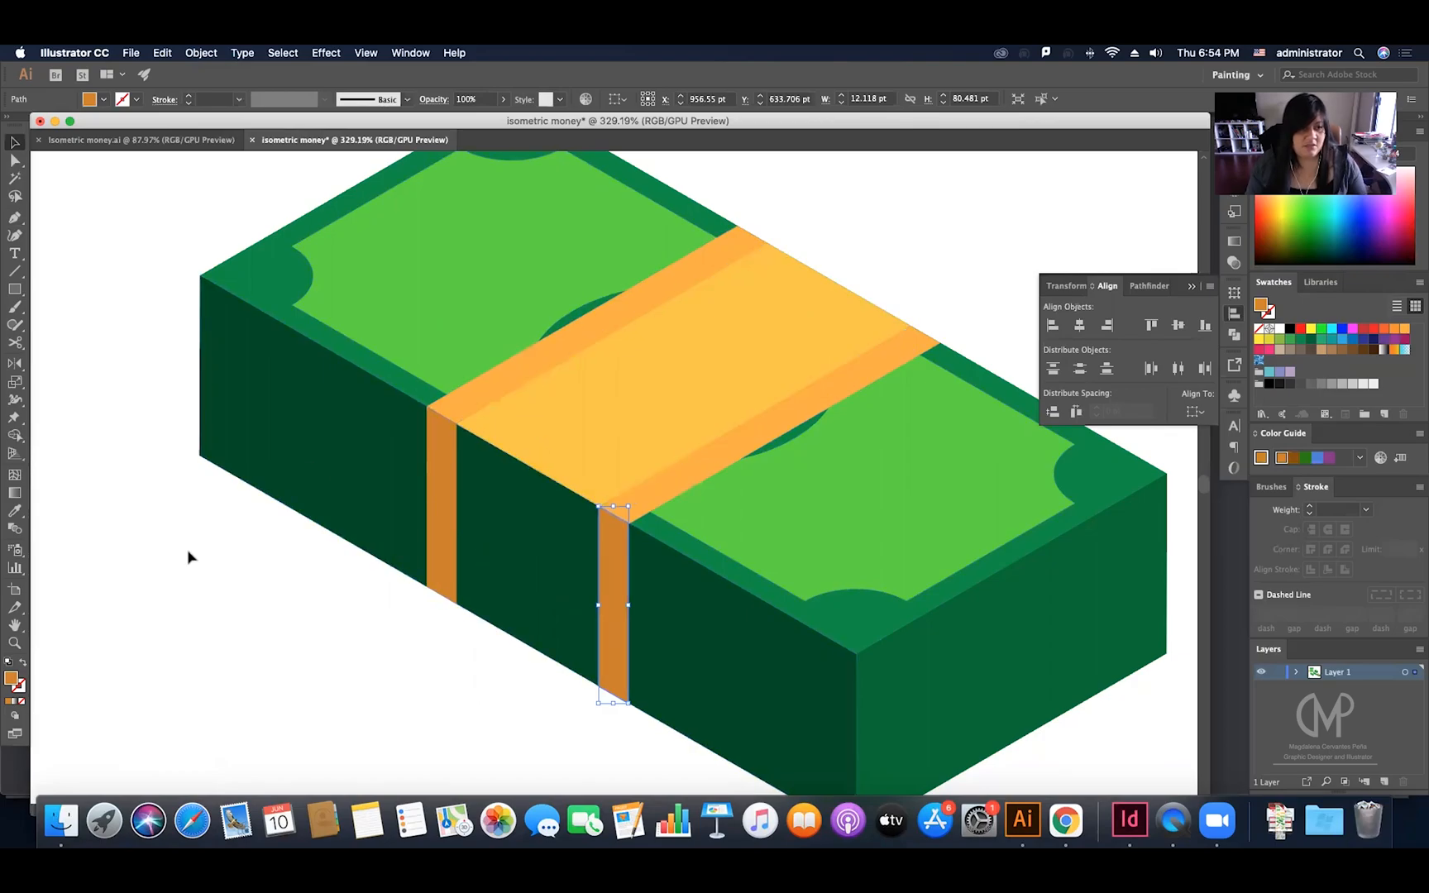
{"action": "left_click", "coordinate": [50, 335]}
Step: Draw a closed panel with the Pen tool on the stack's side, filling the gap between the two dark orange strips
{"action": "left_click", "coordinate": [14, 218]}
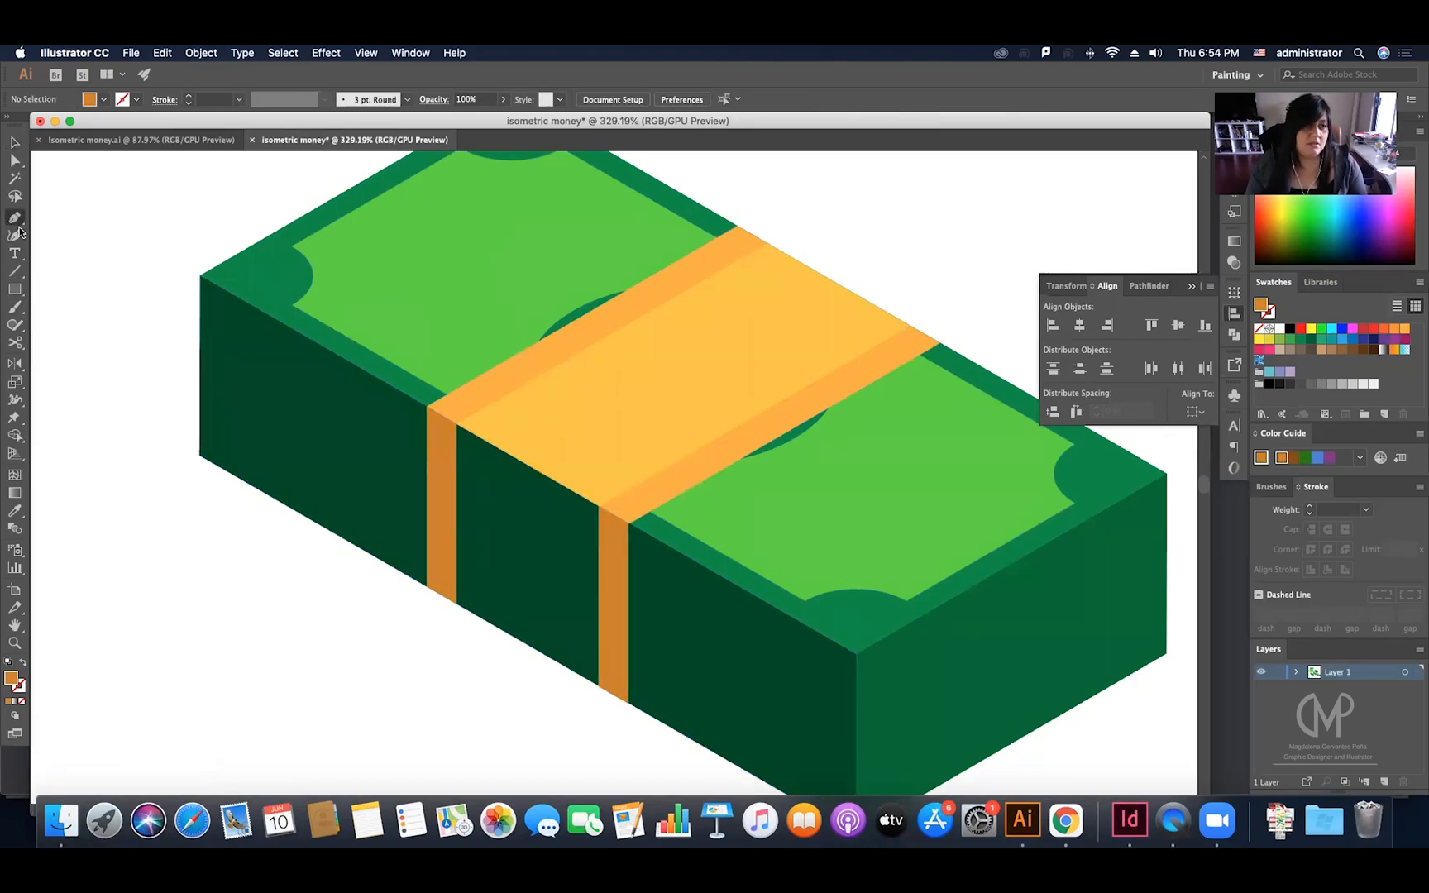
{"action": "left_click", "coordinate": [458, 423]}
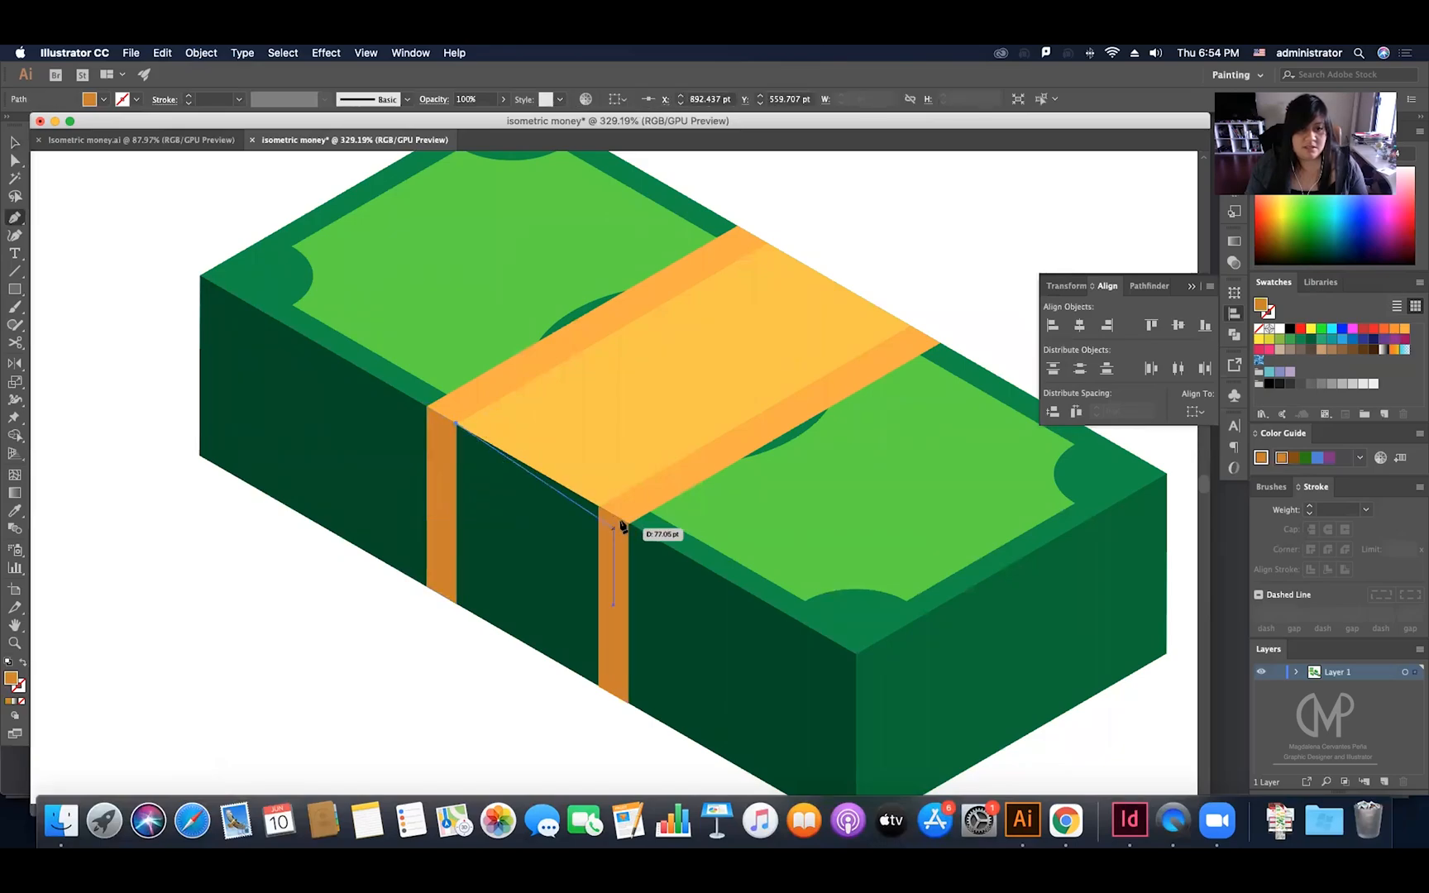
{"action": "left_click", "coordinate": [598, 505]}
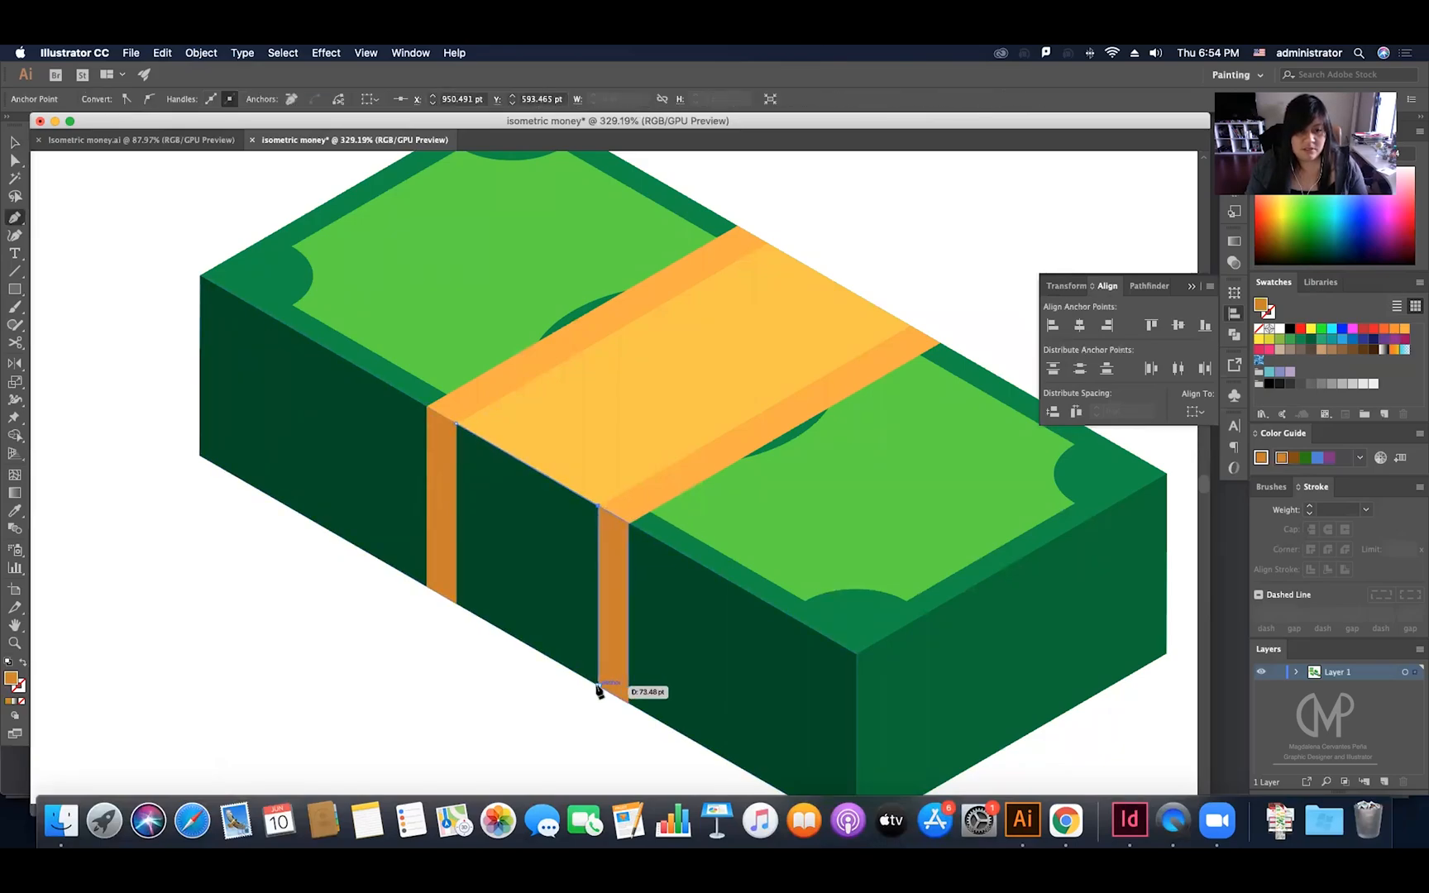
{"action": "left_click", "coordinate": [596, 683]}
{"action": "left_click", "coordinate": [456, 603]}
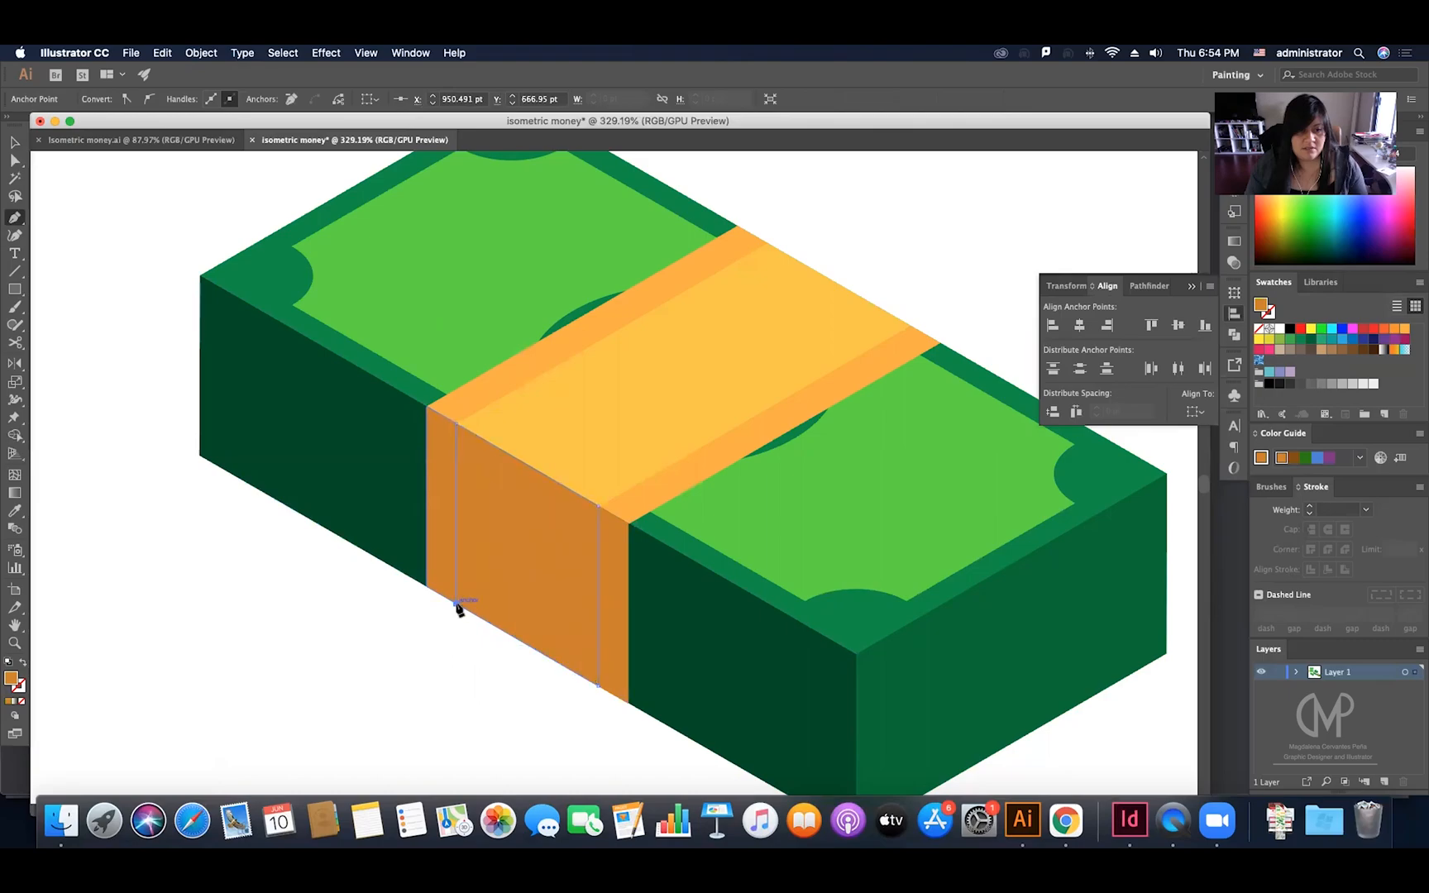
{"action": "left_click", "coordinate": [455, 424]}
Step: Fill the middle side panel with the band's sampled yellow-orange, darkened to E2AA1E
{"action": "key", "text": "i"}
{"action": "left_click", "coordinate": [552, 470]}
{"action": "key", "text": "v"}
{"action": "double_click", "coordinate": [13, 680]}
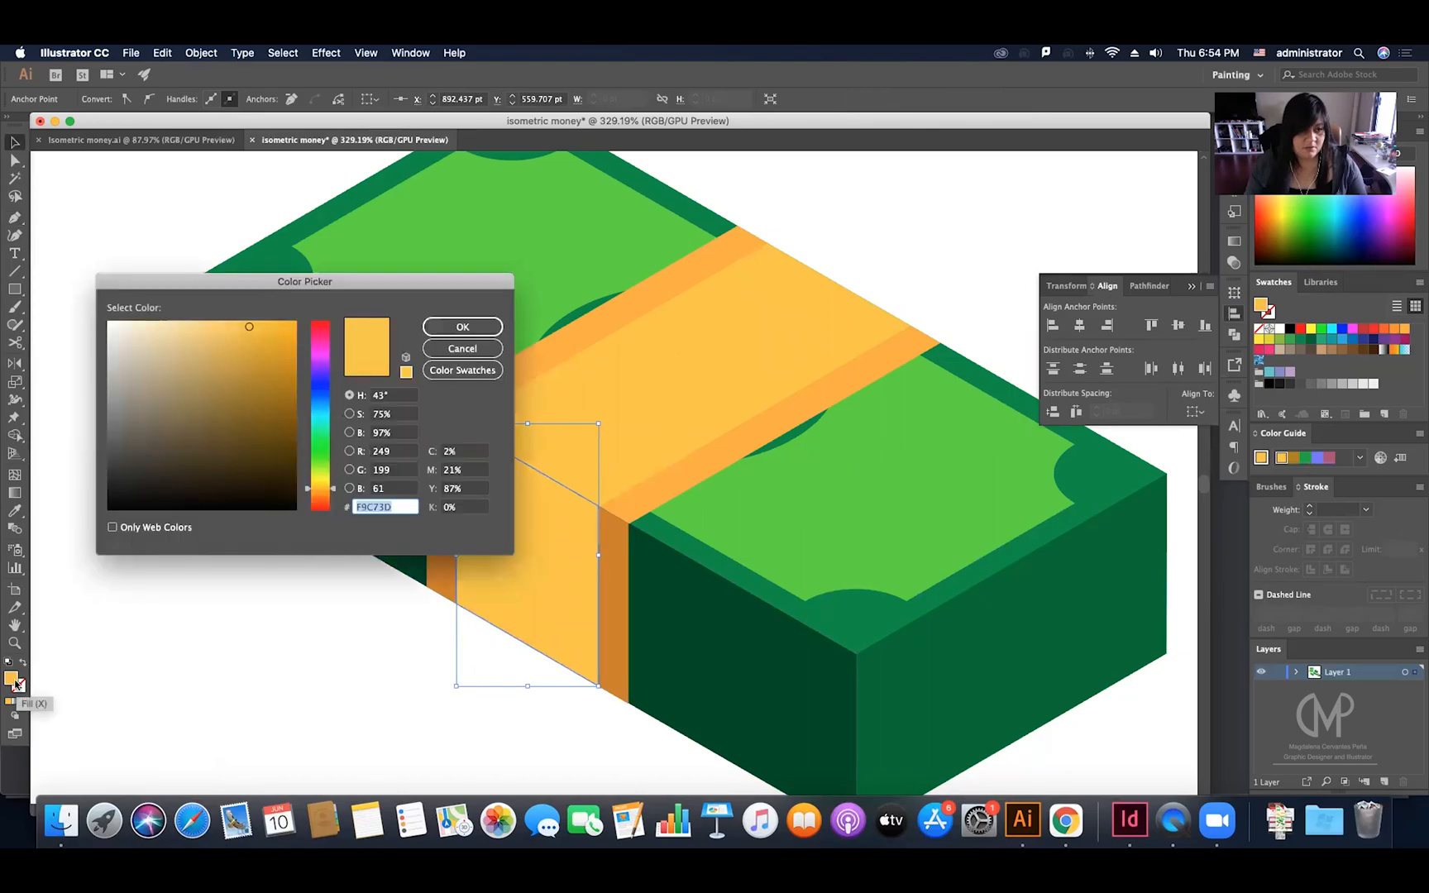
{"action": "left_click_drag", "start_coordinate": [250, 330], "coordinate": [265, 339]}
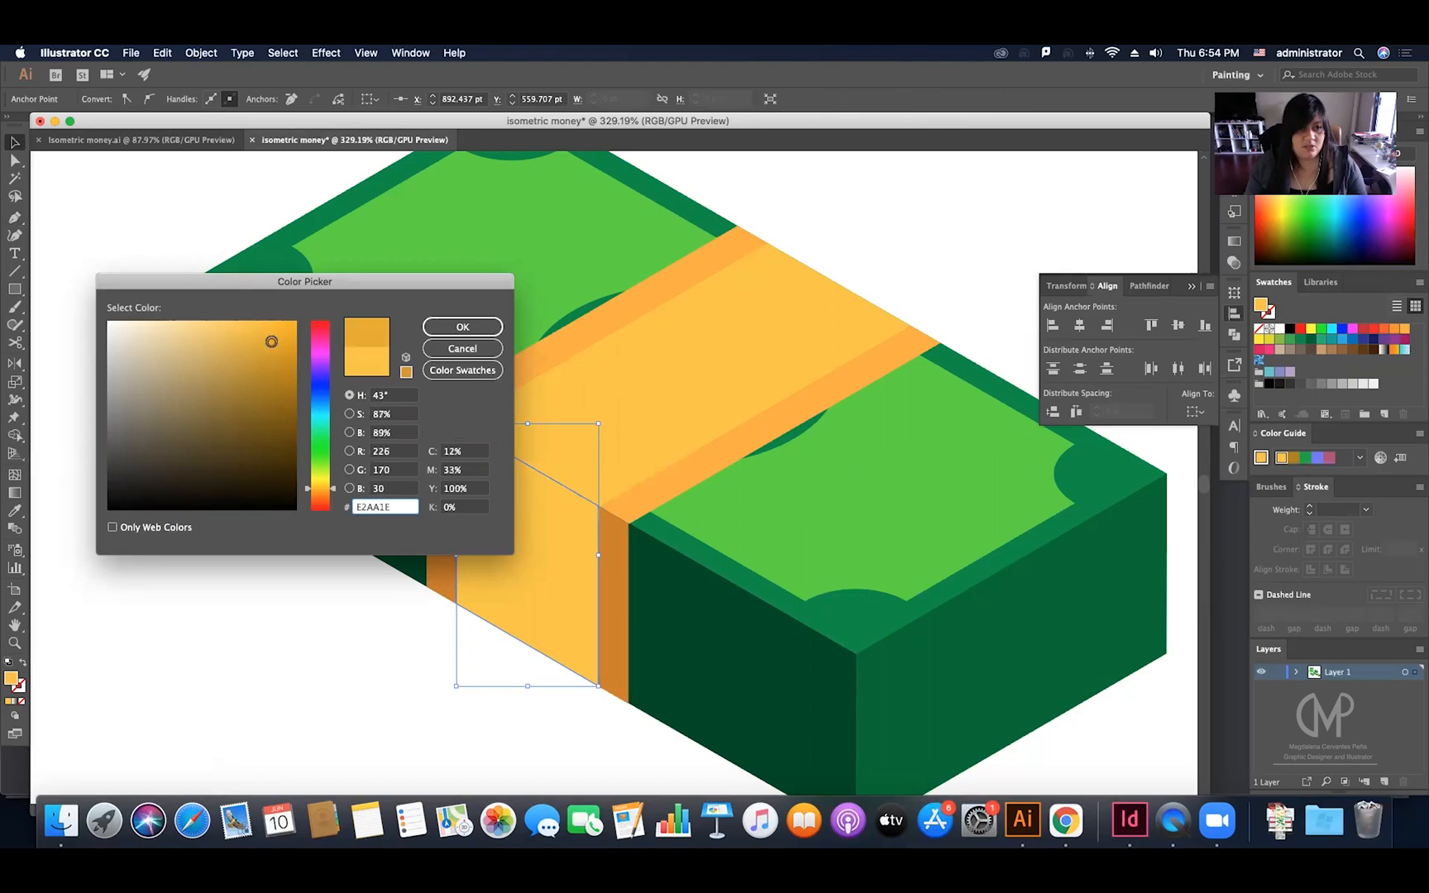
{"action": "left_click", "coordinate": [444, 332]}
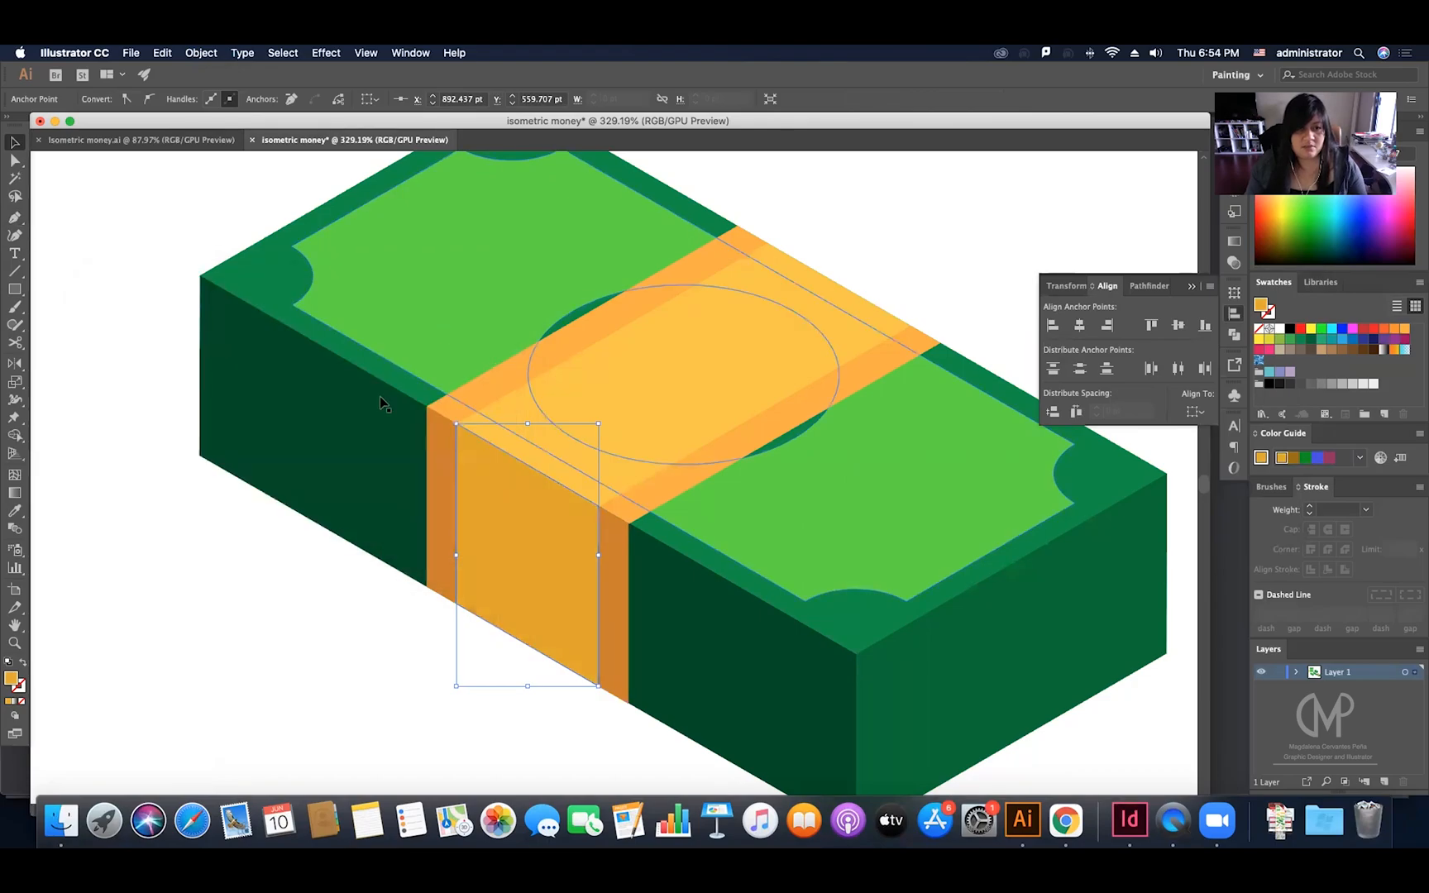
{"action": "left_click", "coordinate": [329, 629]}
{"action": "left_click", "coordinate": [867, 493]}
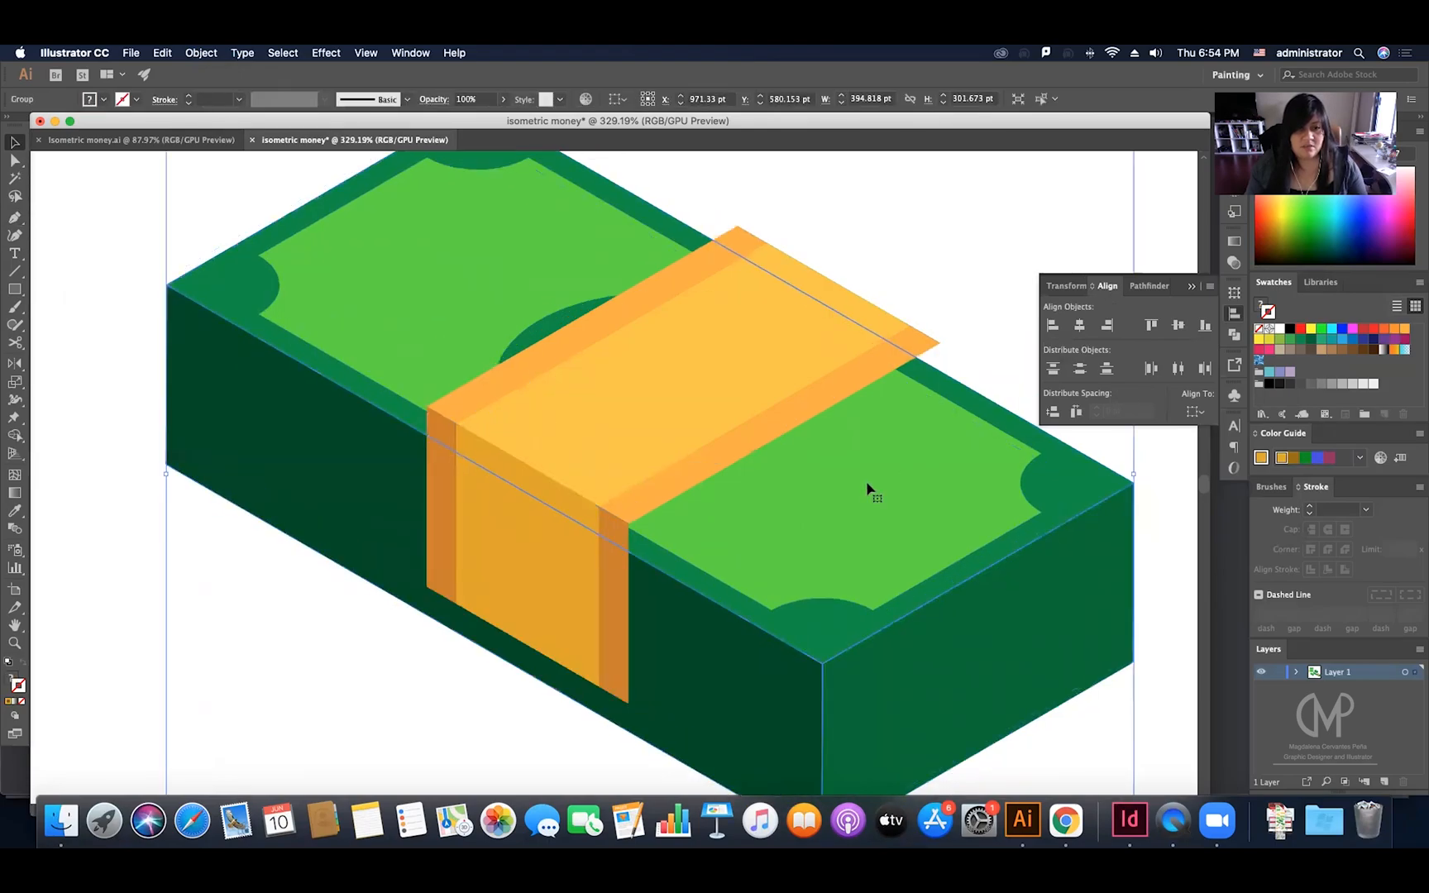
{"action": "left_click", "coordinate": [218, 702]}
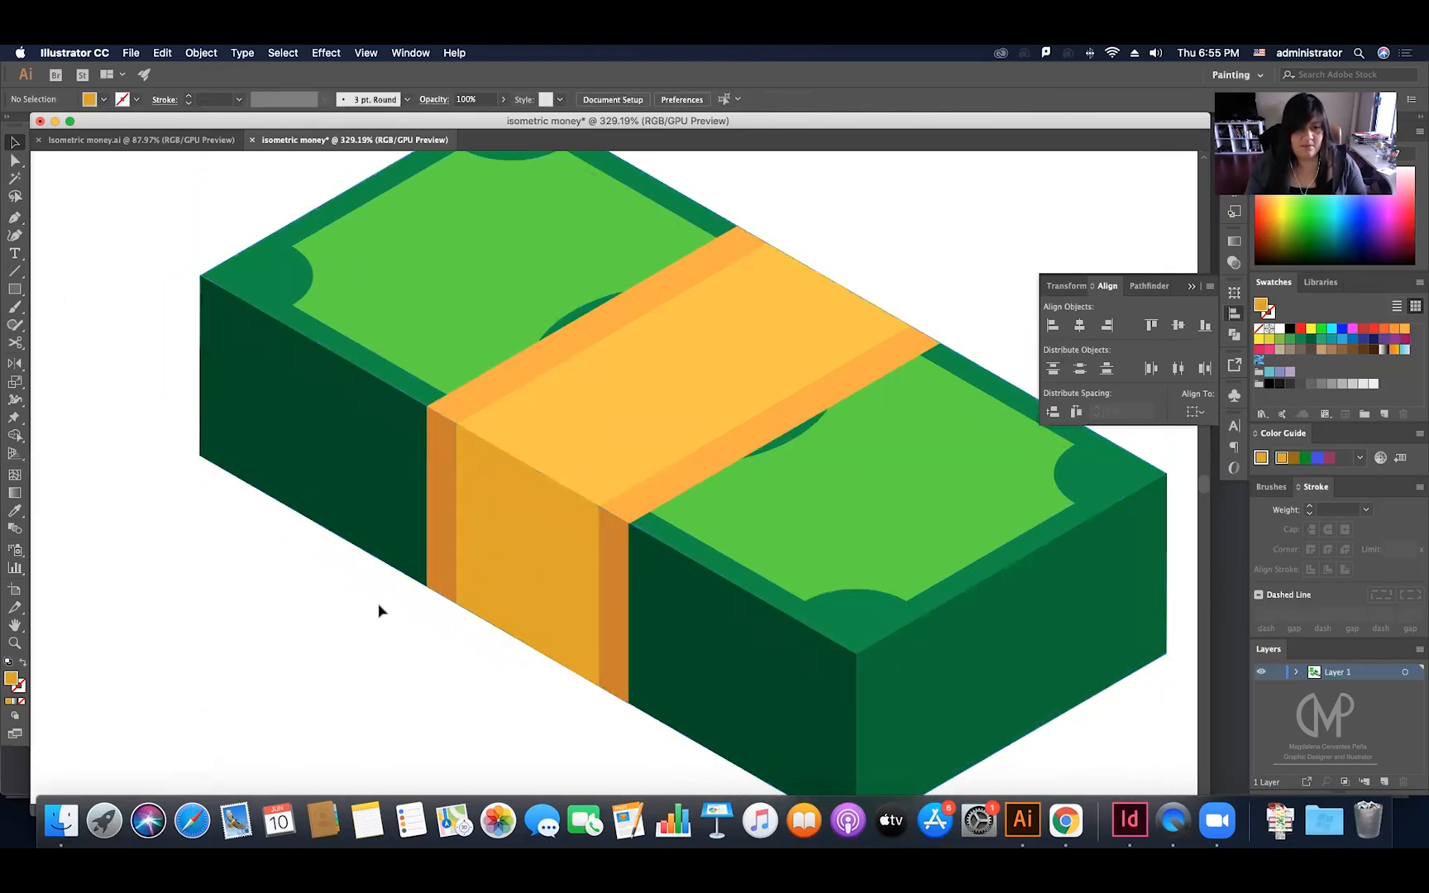
Step: Draw an unfilled 1 pt line with the Pen tool along the stack's upper long edge, from near the band to the front corner
{"action": "key", "text": "z"}
{"action": "left_click_drag", "start_coordinate": [376, 607], "coordinate": [179, 661]}
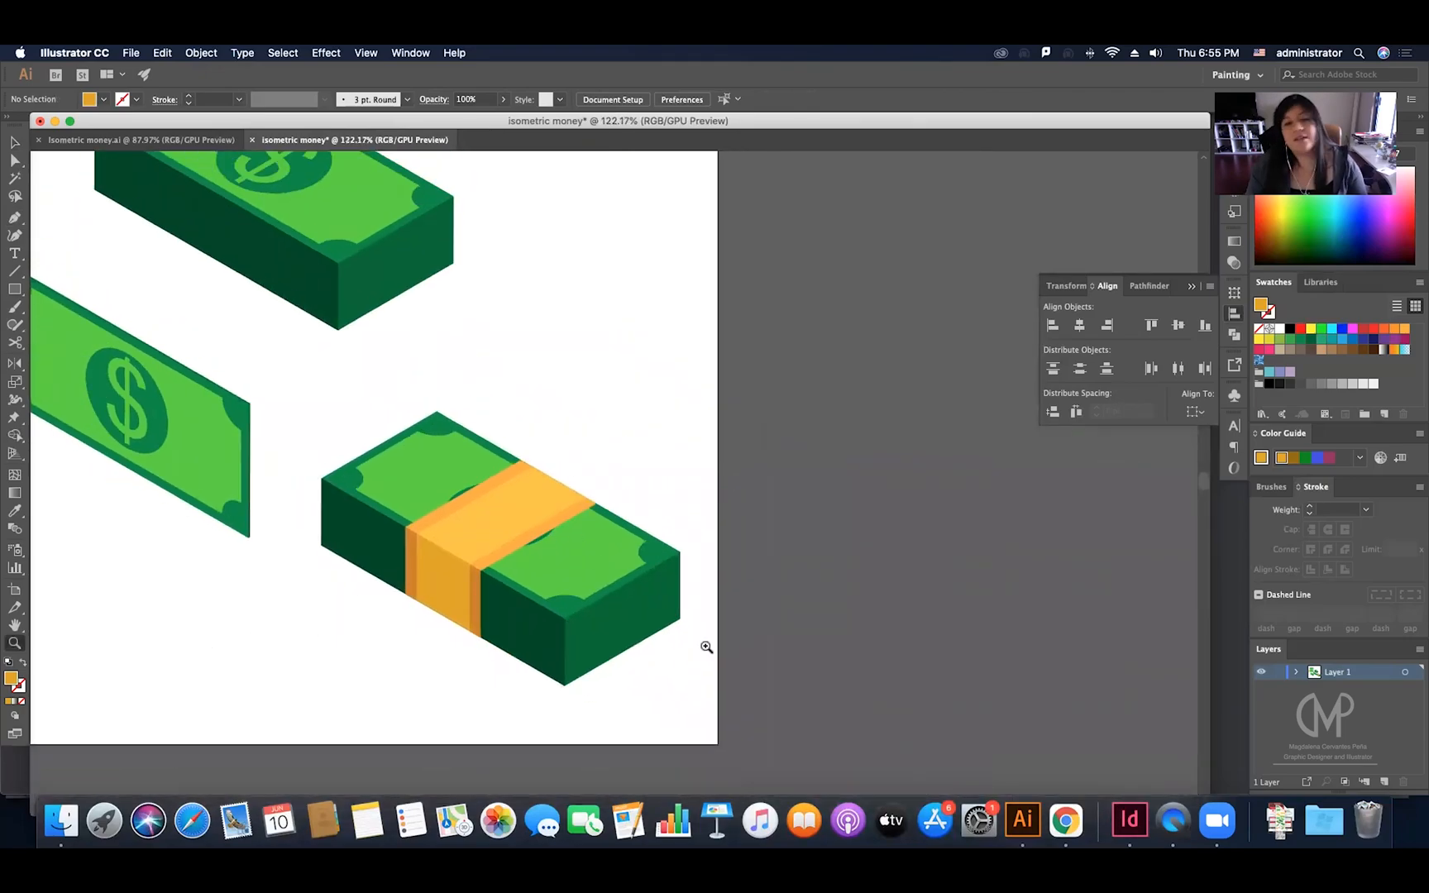
{"action": "left_click_drag", "start_coordinate": [570, 684], "coordinate": [734, 632]}
{"action": "left_click_drag", "start_coordinate": [593, 556], "coordinate": [737, 552]}
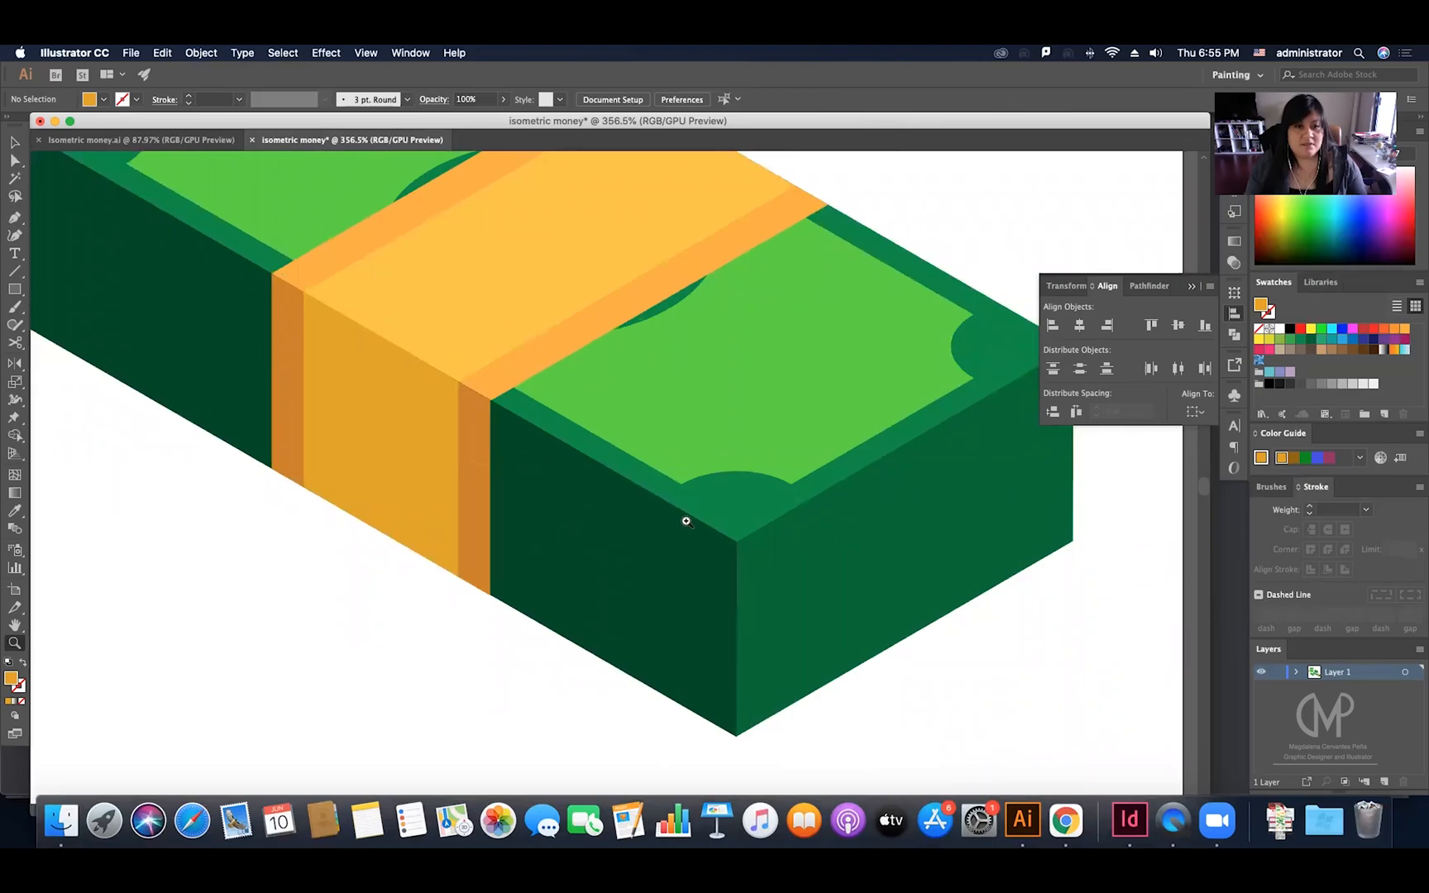
{"action": "left_click", "coordinate": [22, 221]}
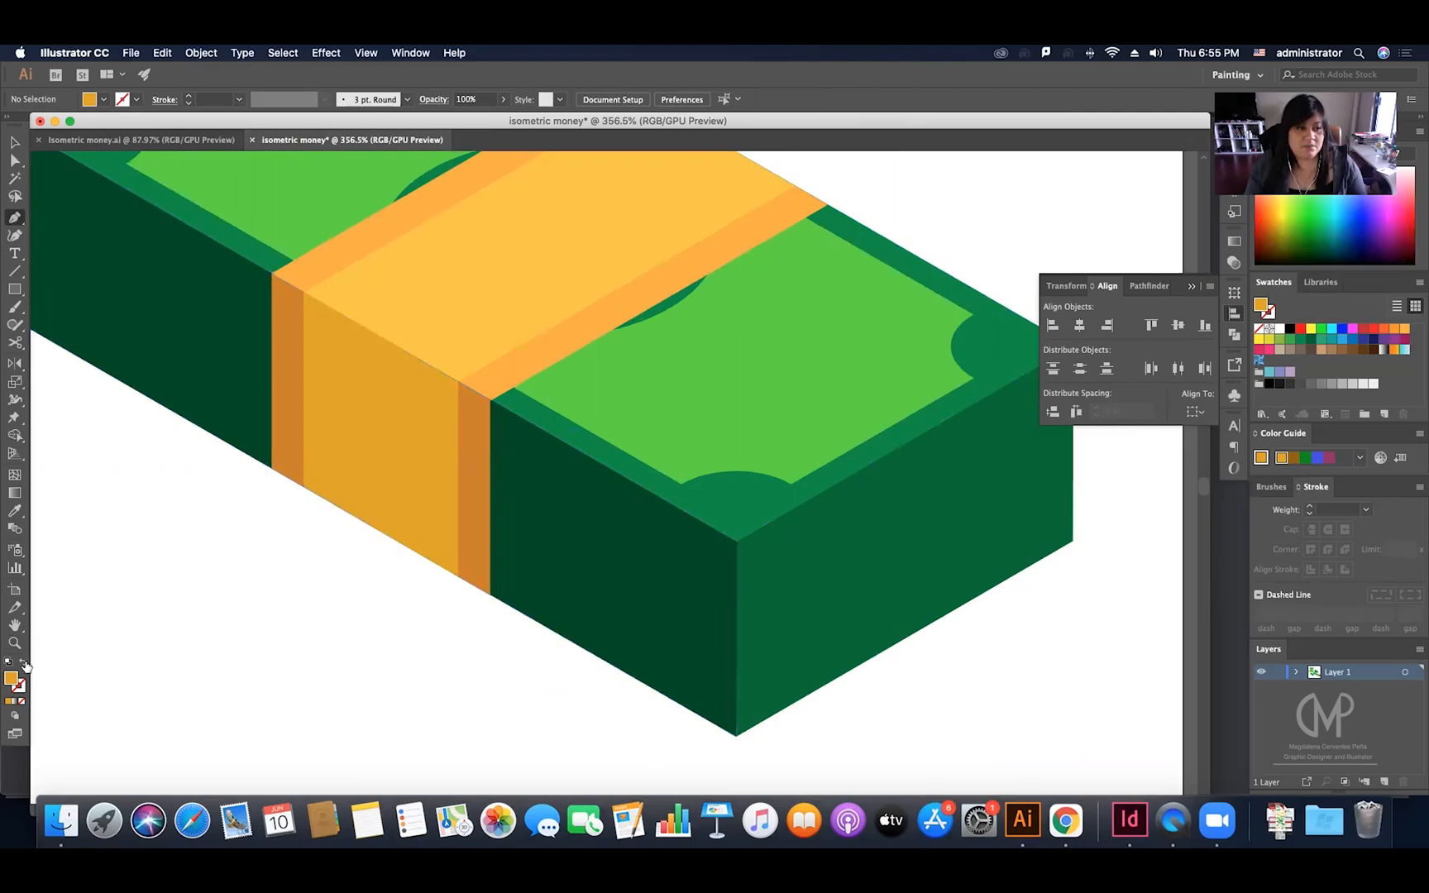
{"action": "left_click", "coordinate": [24, 663]}
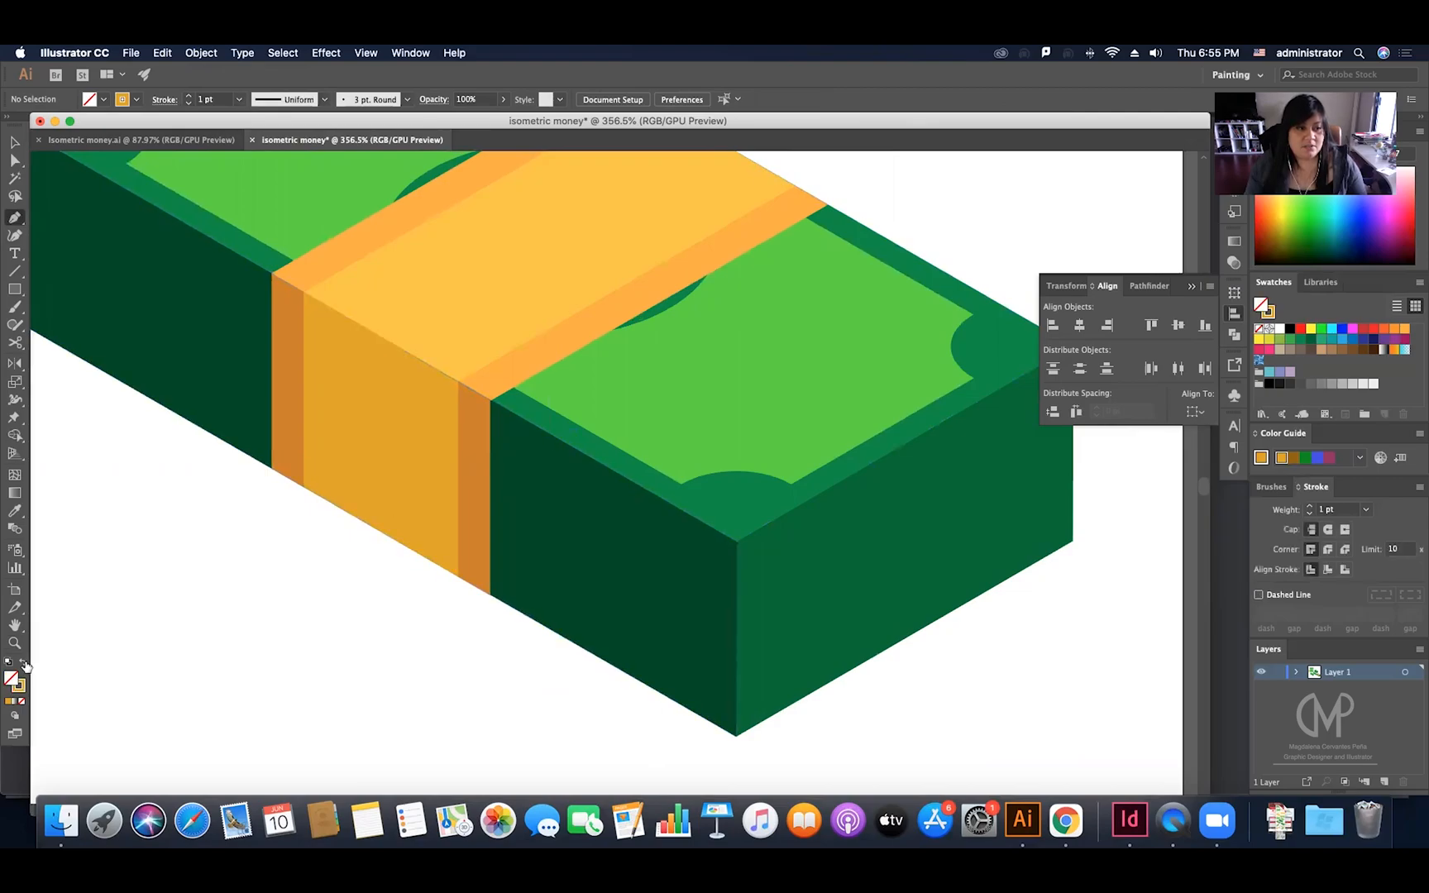
{"action": "left_click", "coordinate": [520, 415]}
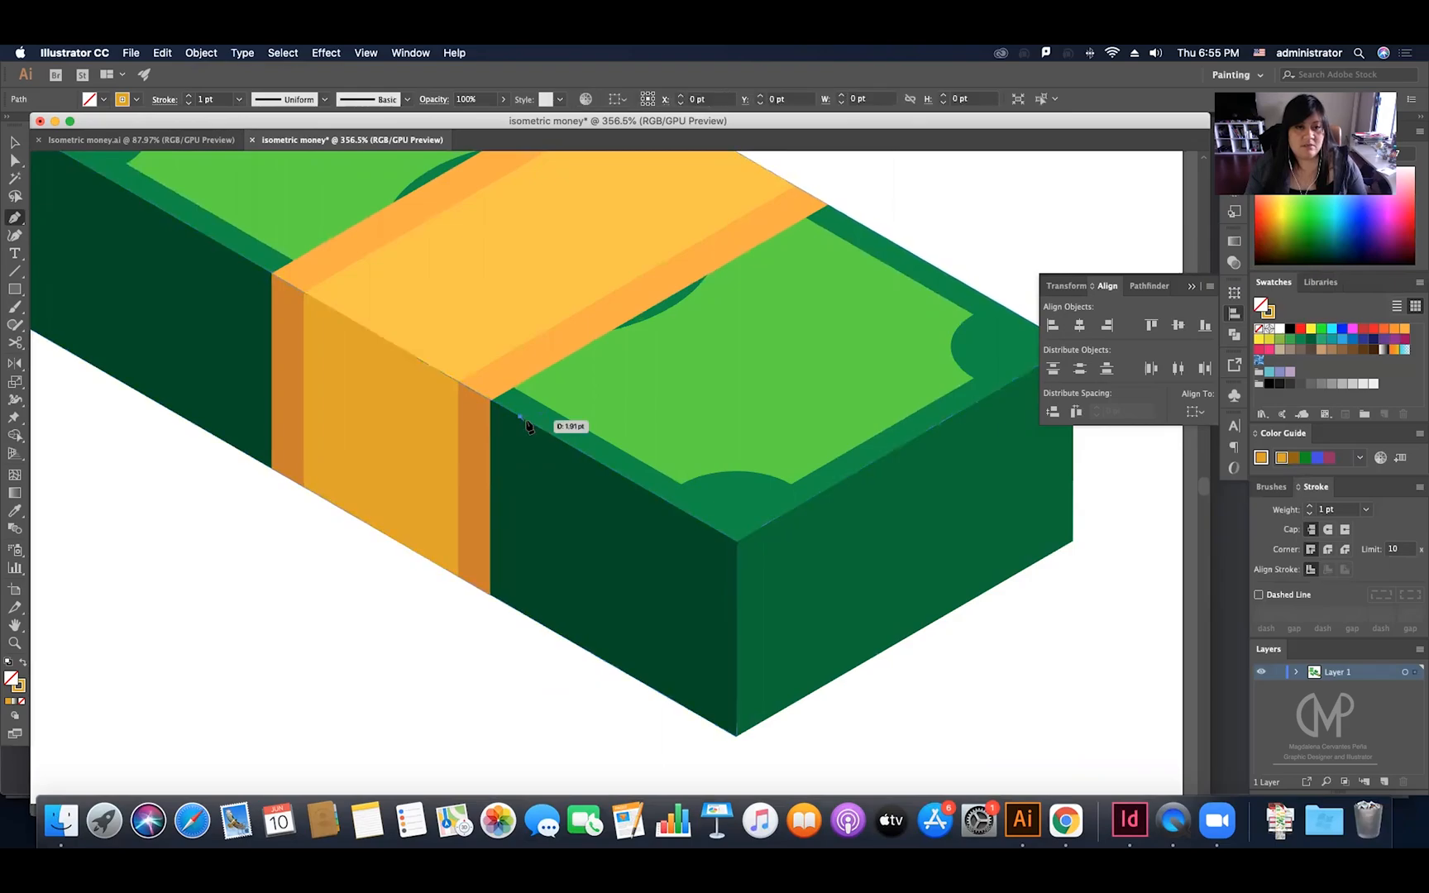
{"action": "left_click", "coordinate": [737, 542]}
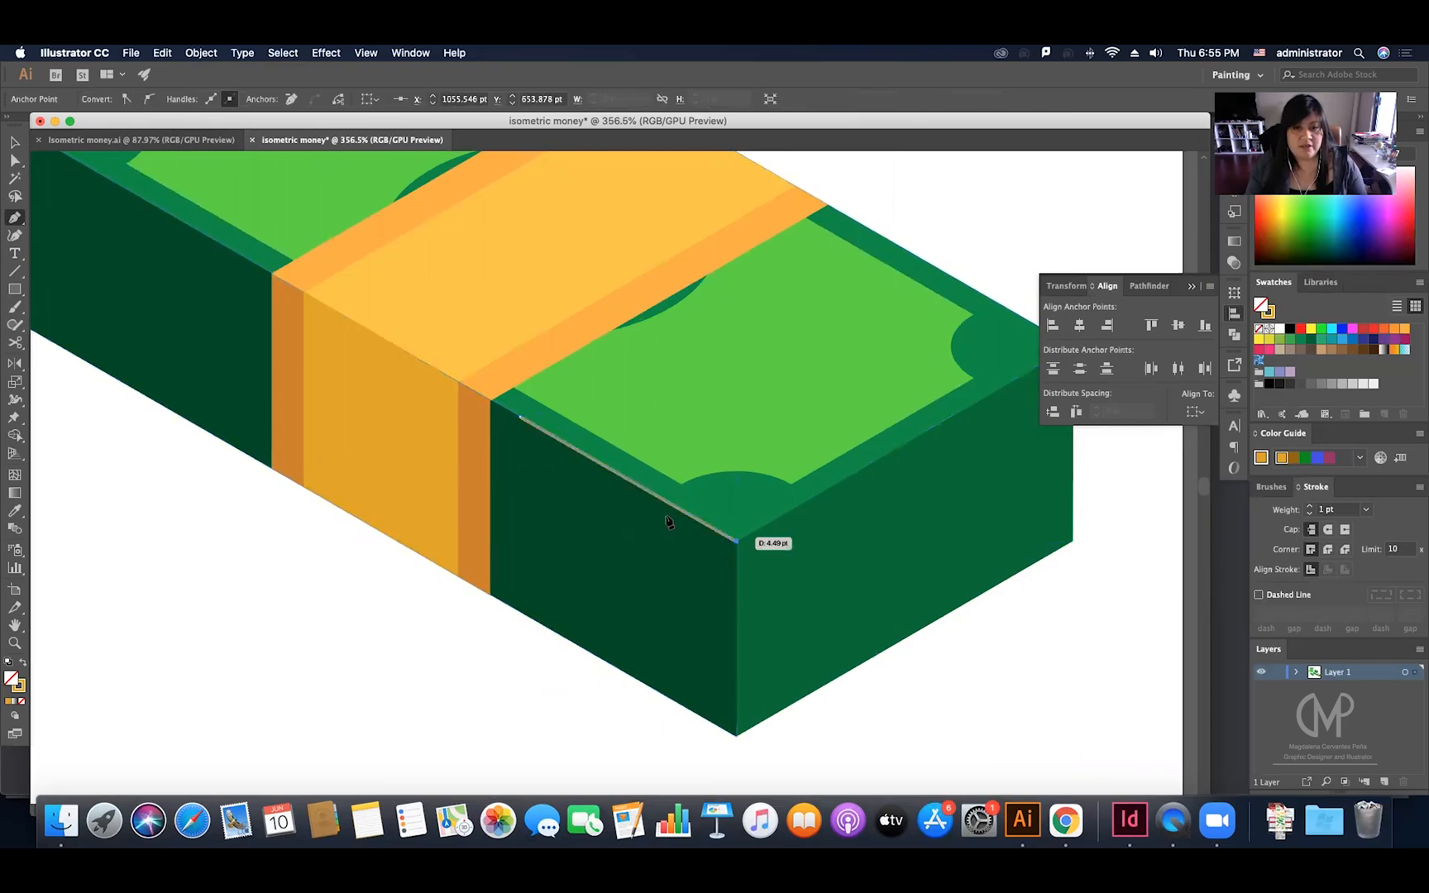
Step: Recolour the edge line's stroke with the bill's sampled light green, leaving the line unfilled
{"action": "key", "text": "v"}
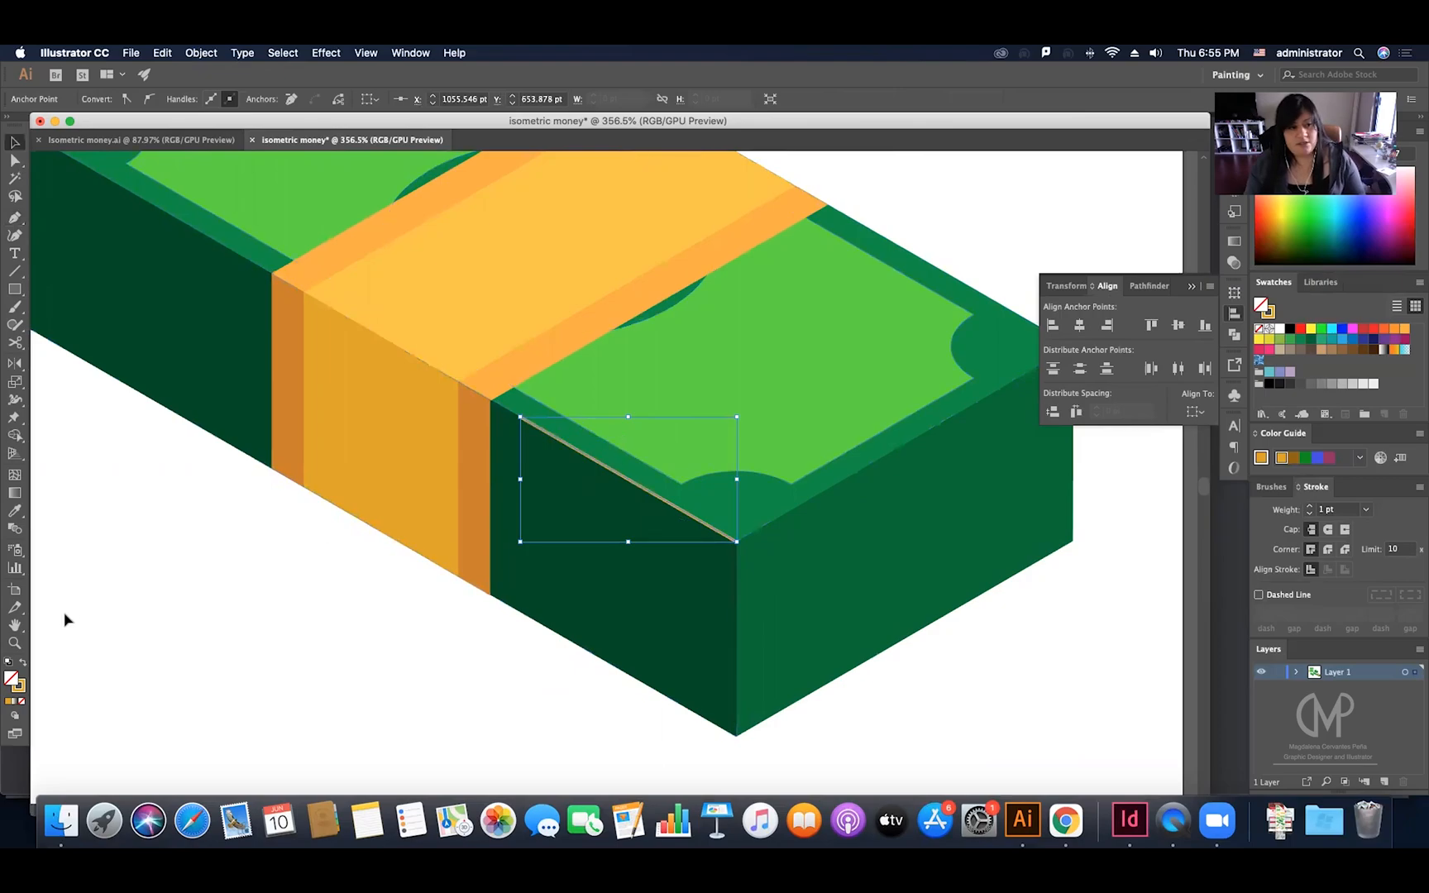
{"action": "left_click", "coordinate": [19, 686]}
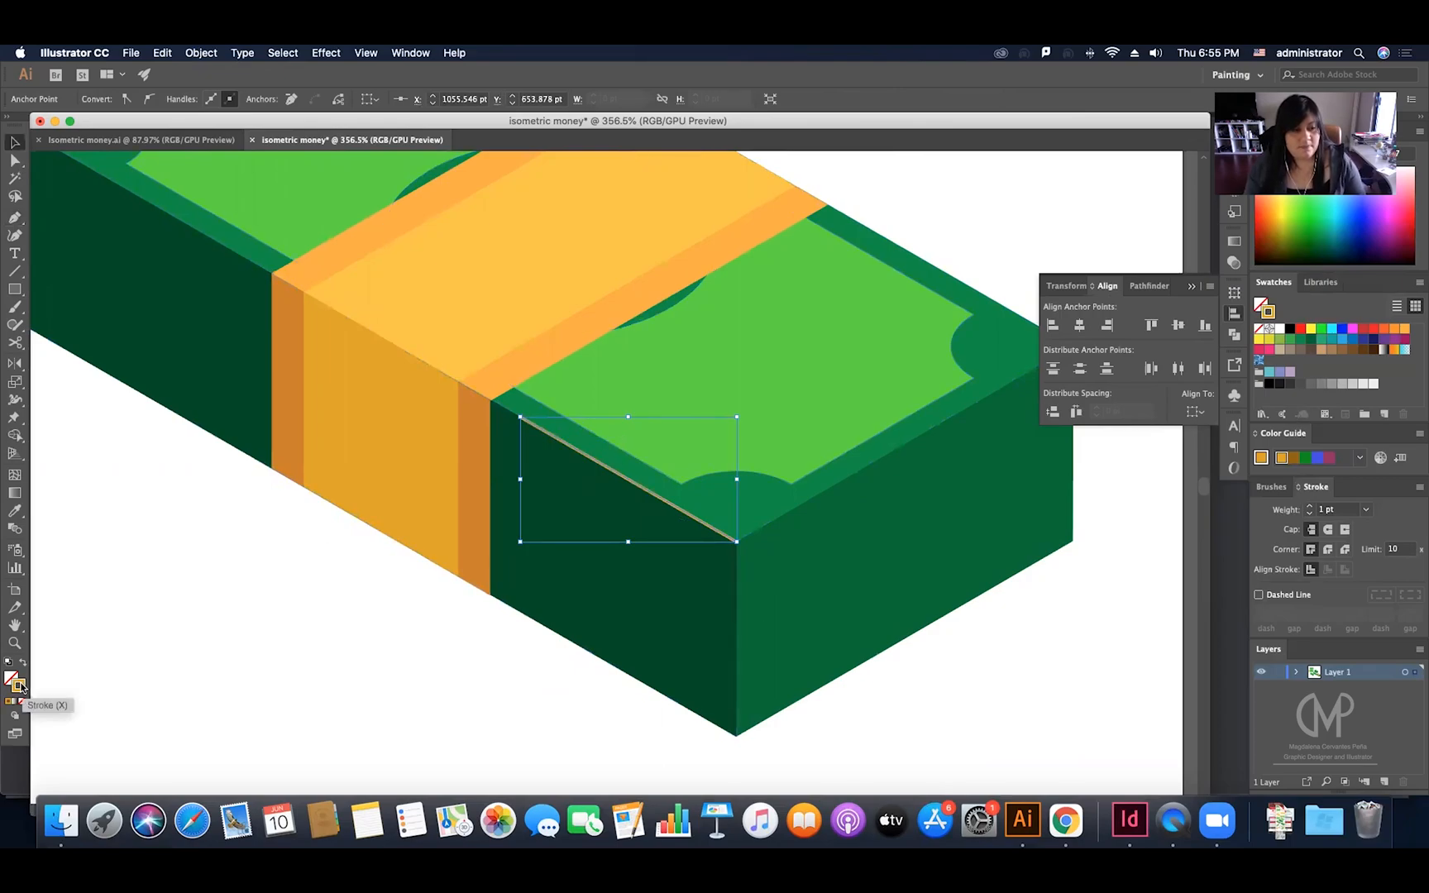
{"action": "double_click", "coordinate": [19, 685]}
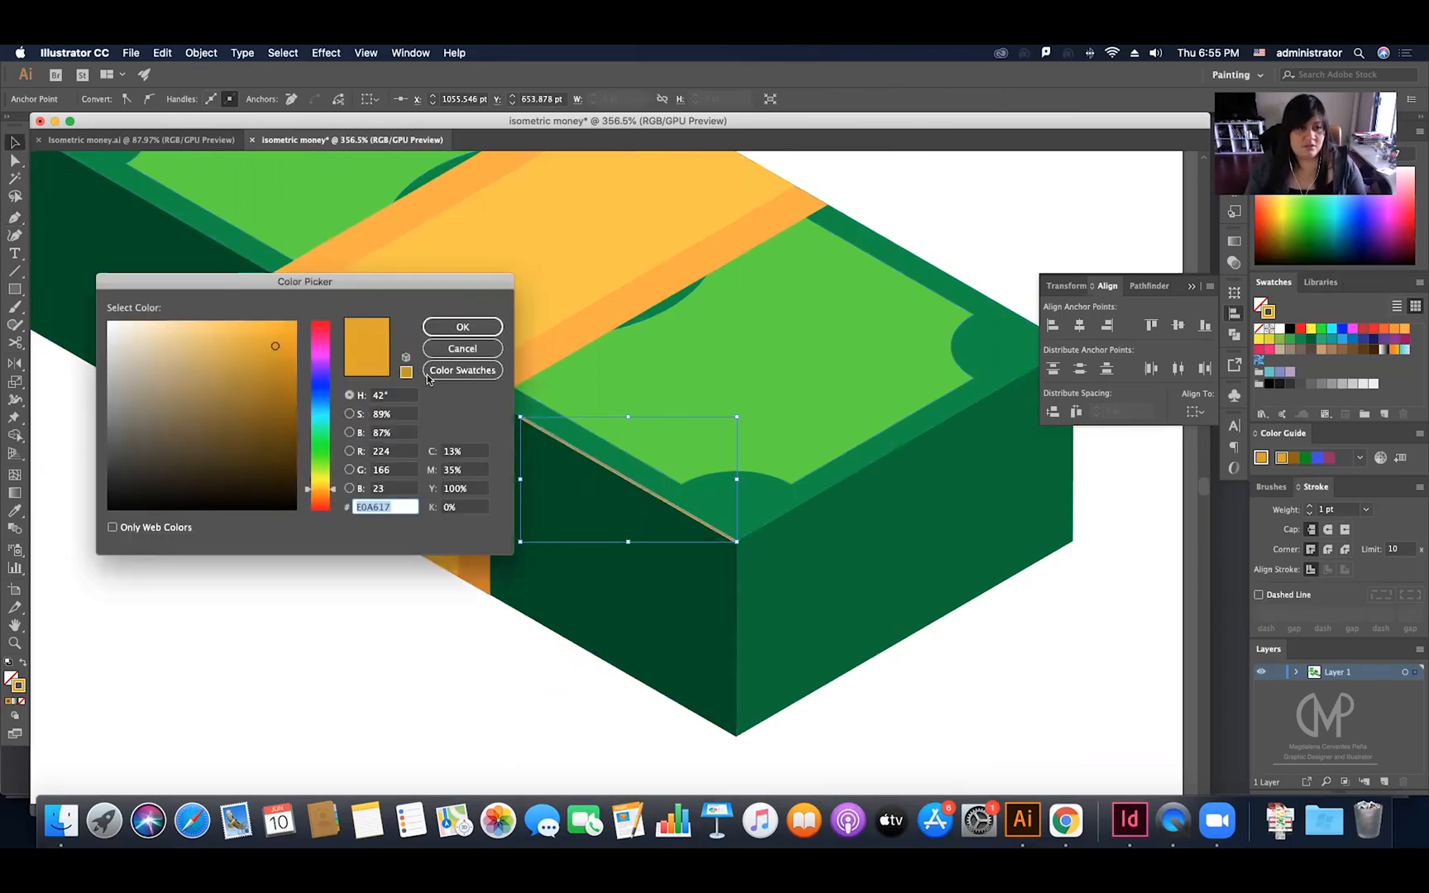
{"action": "left_click", "coordinate": [462, 348]}
{"action": "key", "text": "i"}
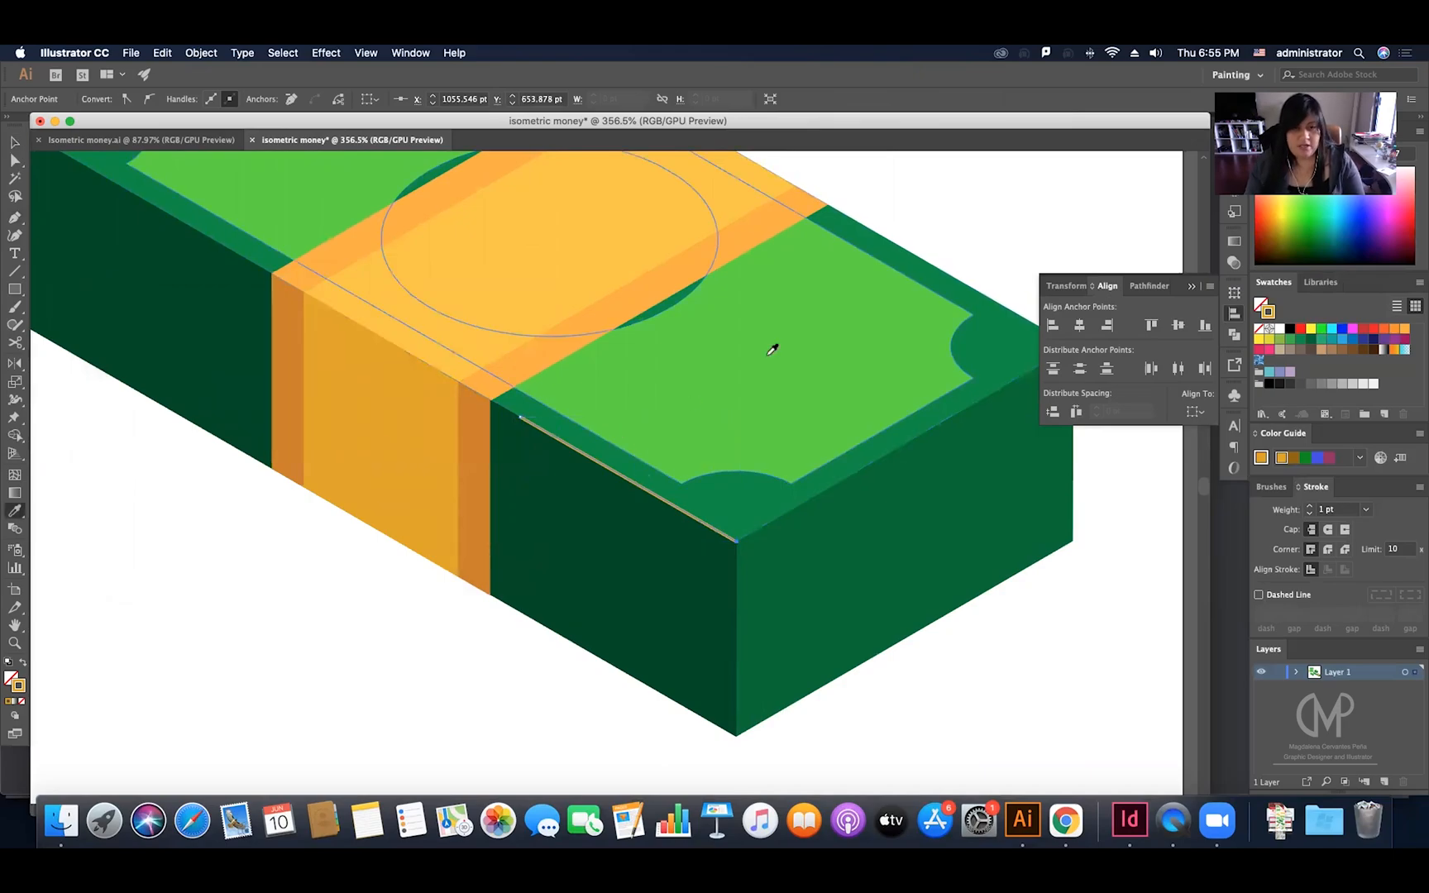
{"action": "left_click", "coordinate": [772, 339]}
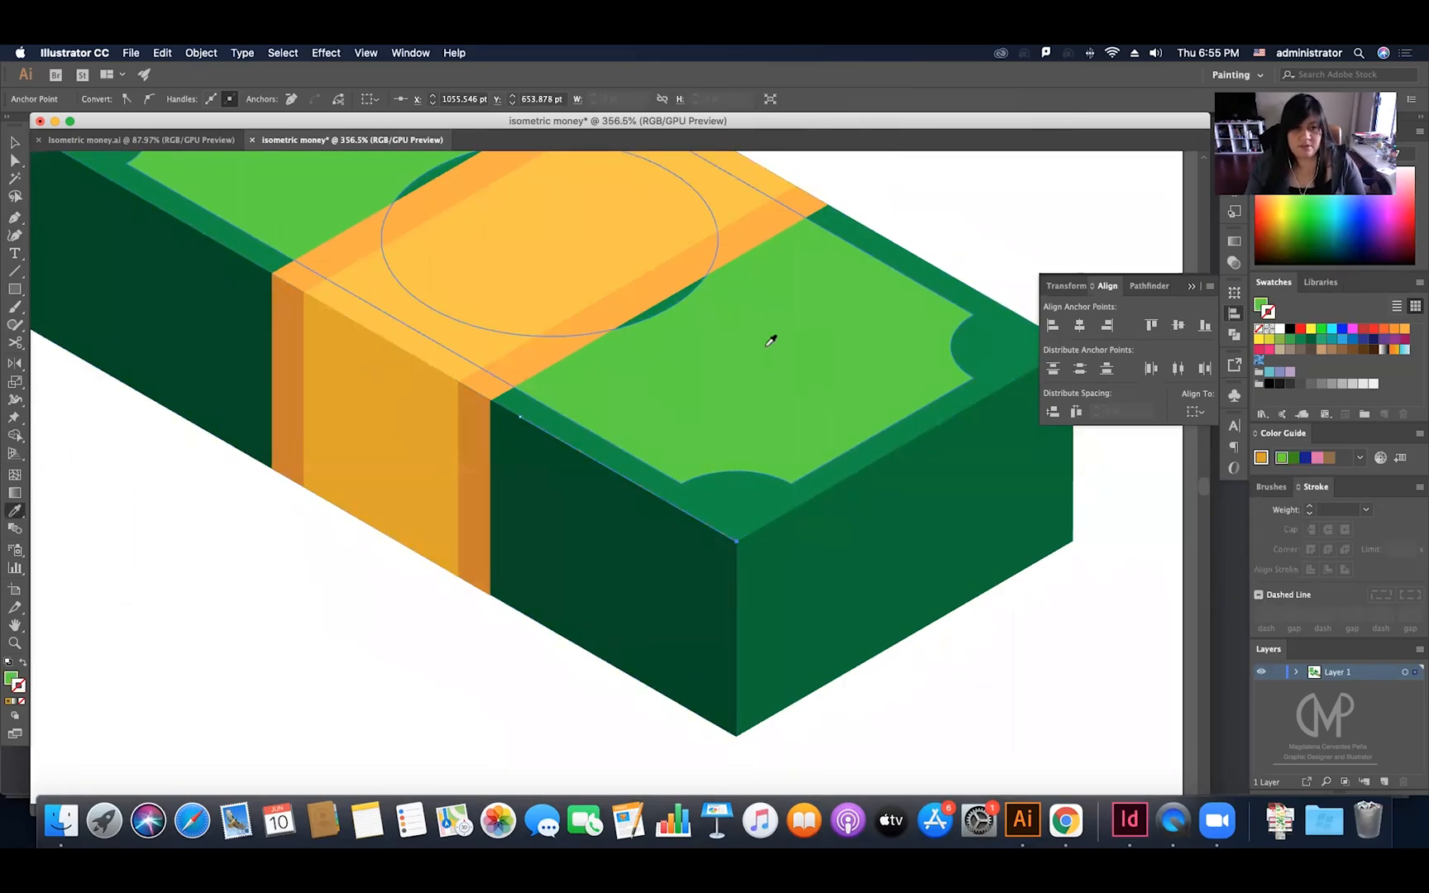
{"action": "left_click", "coordinate": [22, 663]}
{"action": "key", "text": "v"}
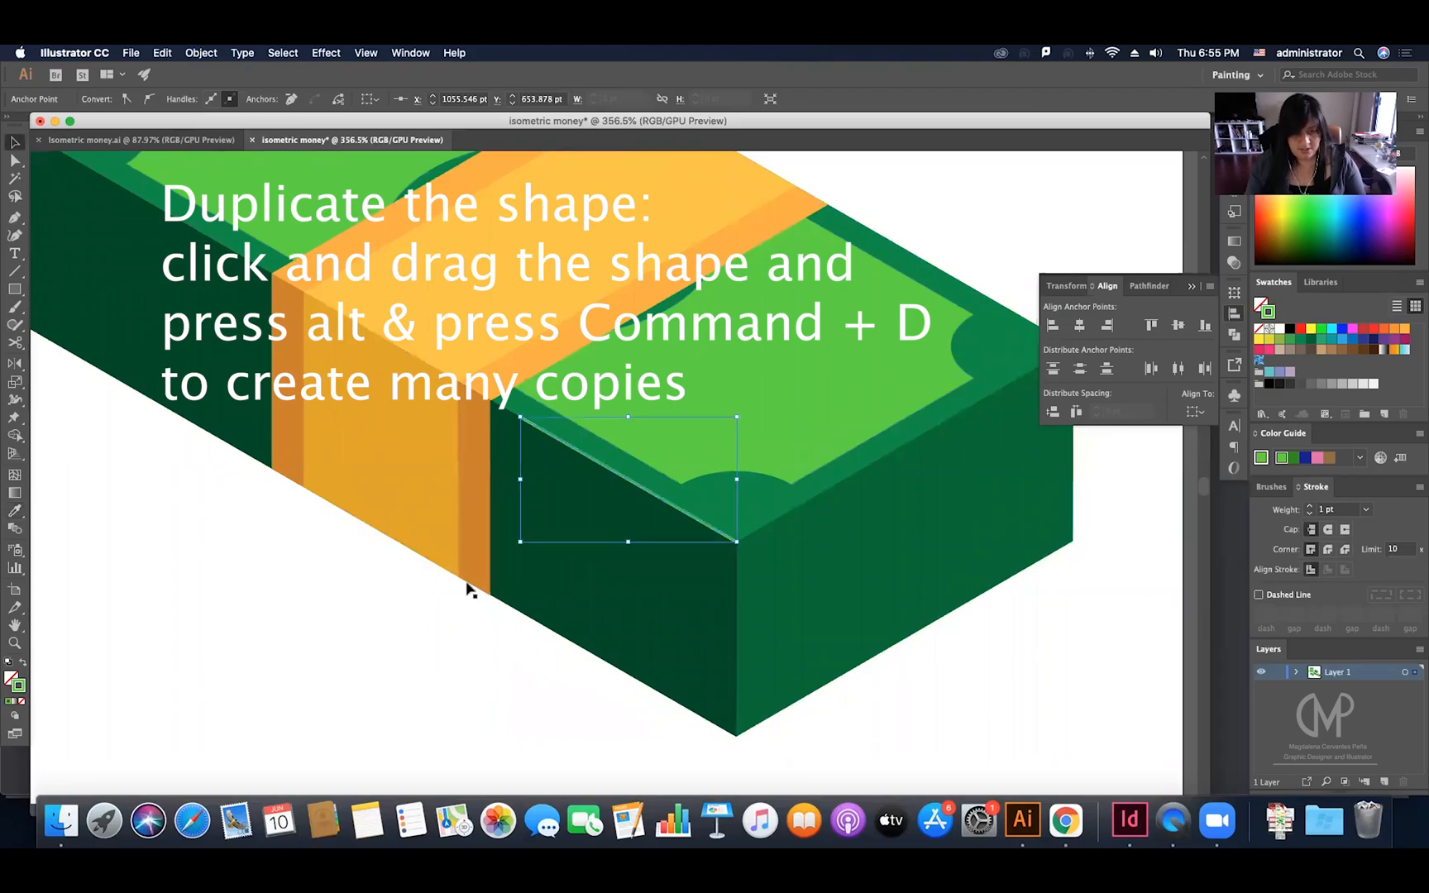
Step: Duplicate the green line downward at equal spacing, repeating the copy until the lines fill the side face between the band and front corner
{"action": "left_click_drag", "start_coordinate": [656, 496], "coordinate": [658, 532]}
{"action": "key", "text": "super+d"}
{"action": "key", "text": "super+d"}
{"action": "key", "text": "super+d"}
{"action": "key", "text": "super+d"}
{"action": "key", "text": "super+d"}
{"action": "key", "text": "super+d"}
{"action": "key", "text": "super+d"}
{"action": "key", "text": "super+d"}
{"action": "key", "text": "super+d"}
{"action": "key", "text": "super+d"}
{"action": "key", "text": "super+d"}
{"action": "key", "text": "super+d"}
{"action": "key", "text": "super+d"}
{"action": "key", "text": "super+d"}
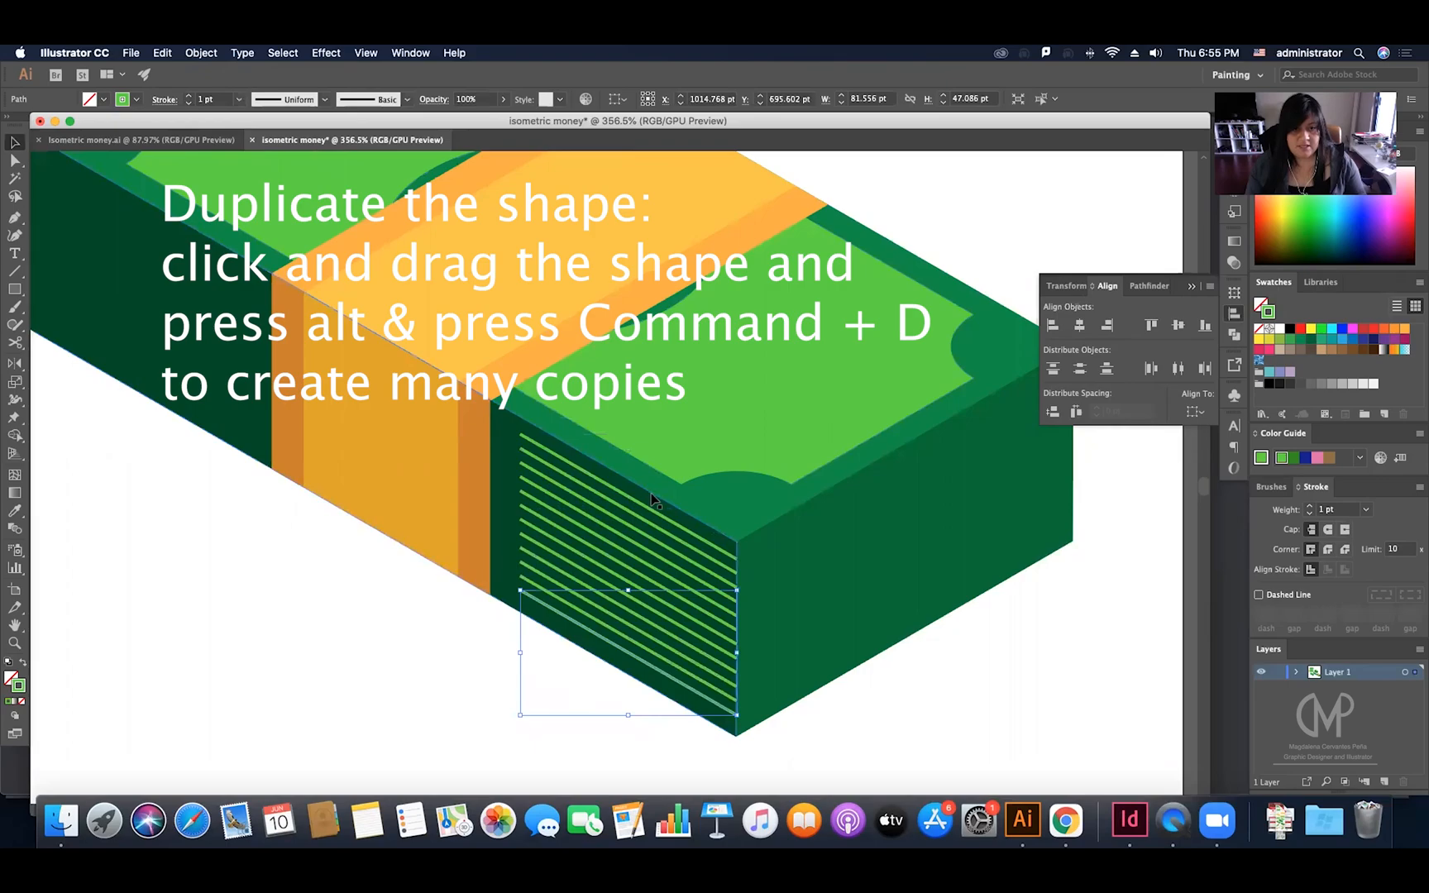
{"action": "key", "text": "super+shift+a"}
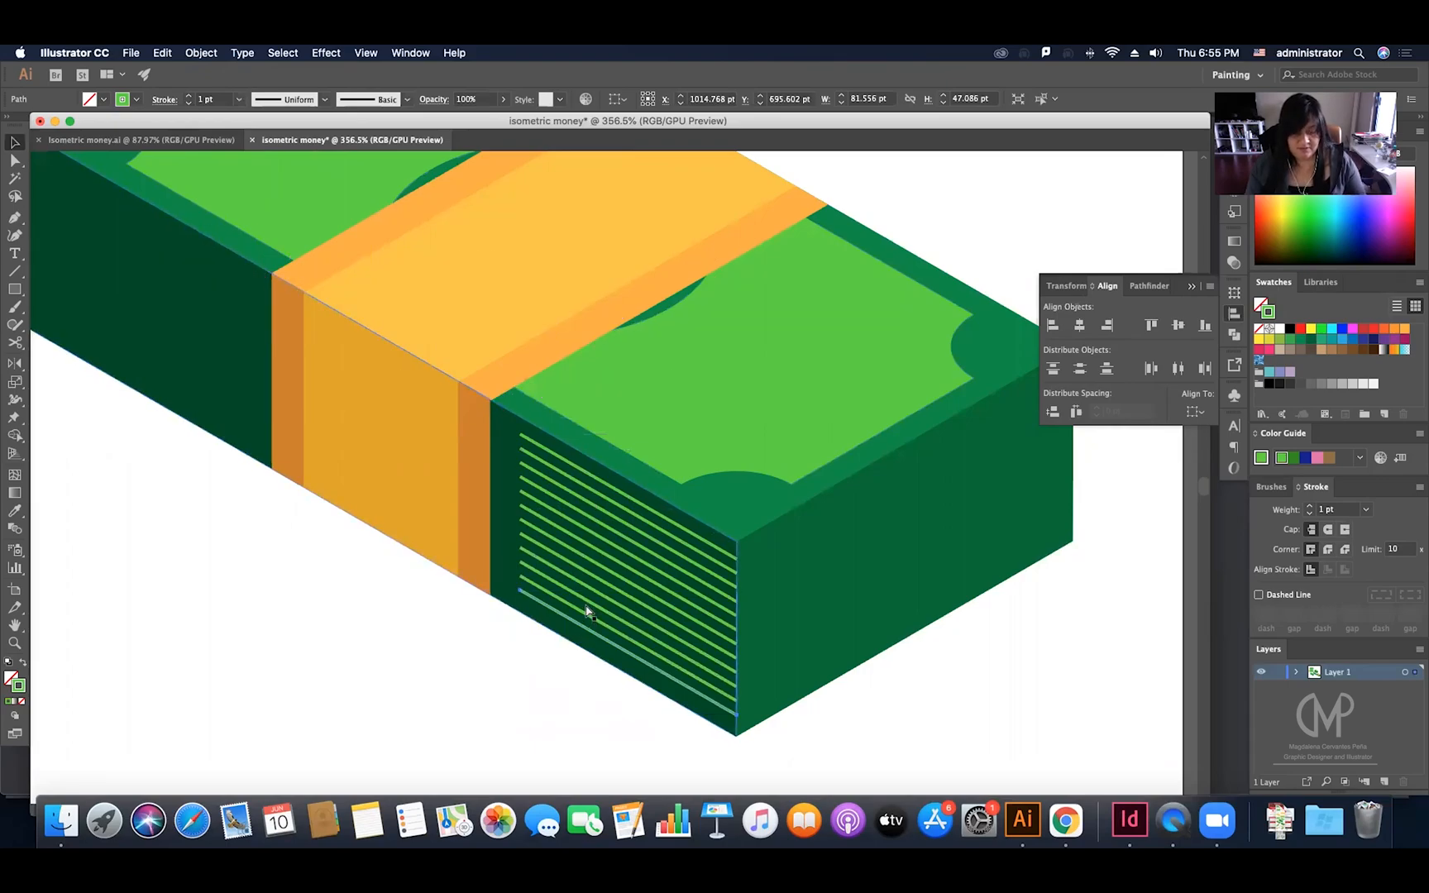
{"action": "key", "text": "super+d"}
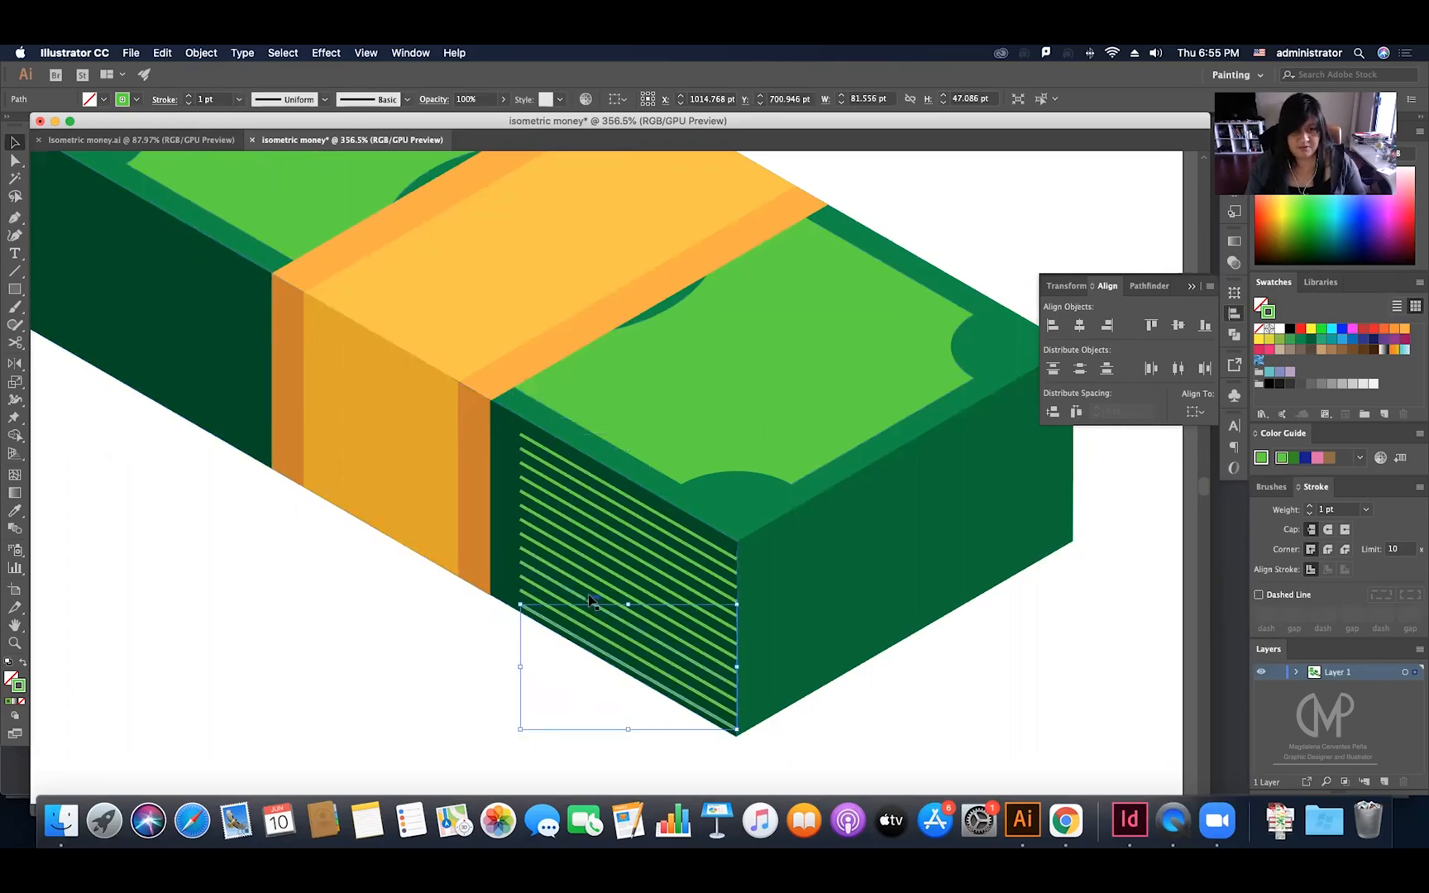
Step: Select all the green lines on the side face, nudge them up slightly and group them
{"action": "left_click", "coordinate": [584, 617], "text": "shift"}
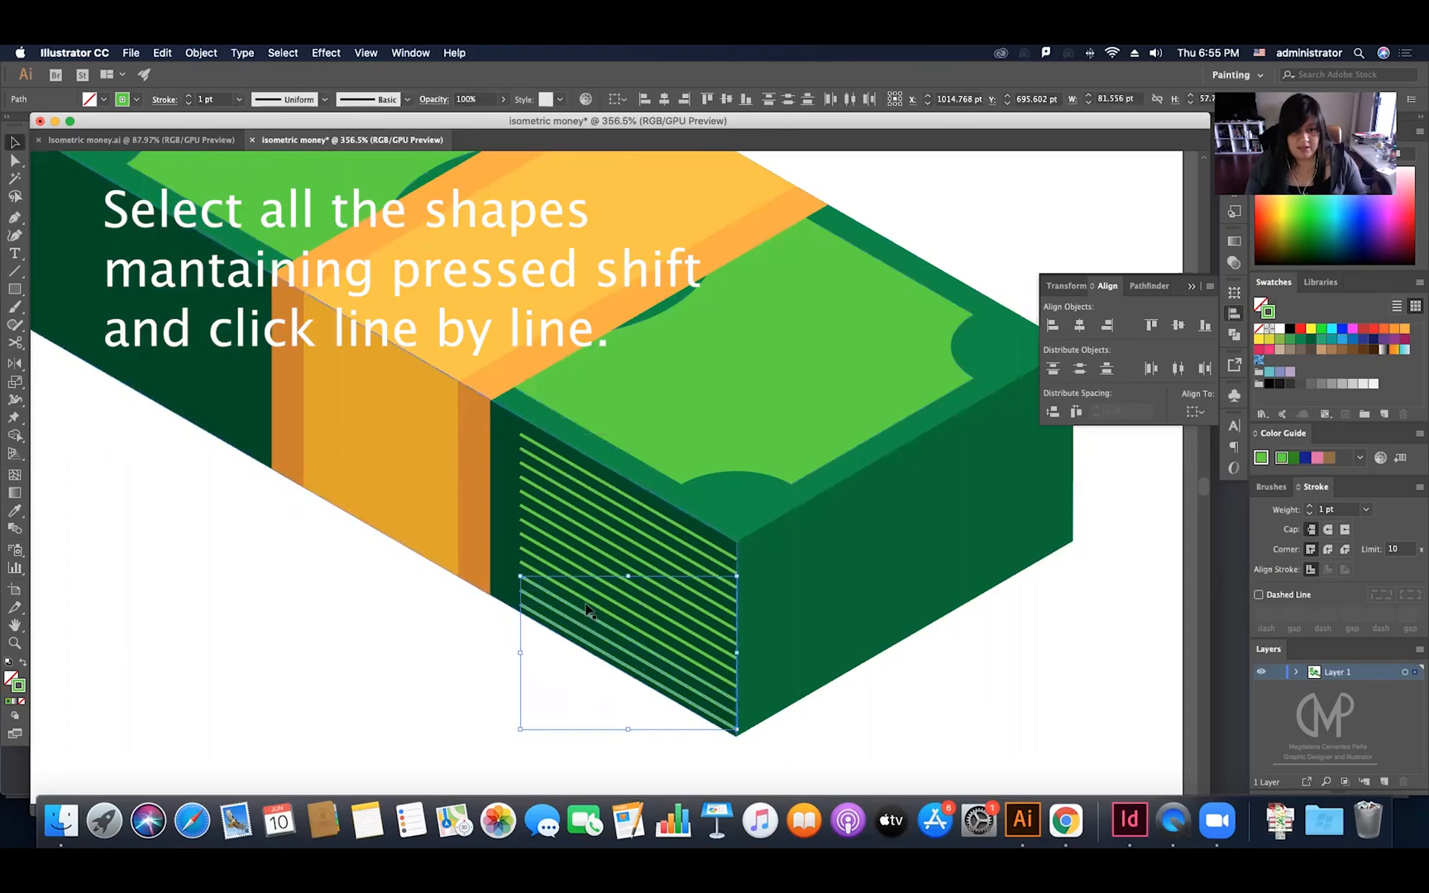
{"action": "left_click", "coordinate": [596, 583], "text": "shift"}
{"action": "left_click", "coordinate": [603, 568], "text": "shift"}
{"action": "left_click", "coordinate": [603, 555], "text": "shift"}
{"action": "left_click", "coordinate": [606, 546], "text": "shift"}
{"action": "left_click", "coordinate": [610, 538], "text": "shift"}
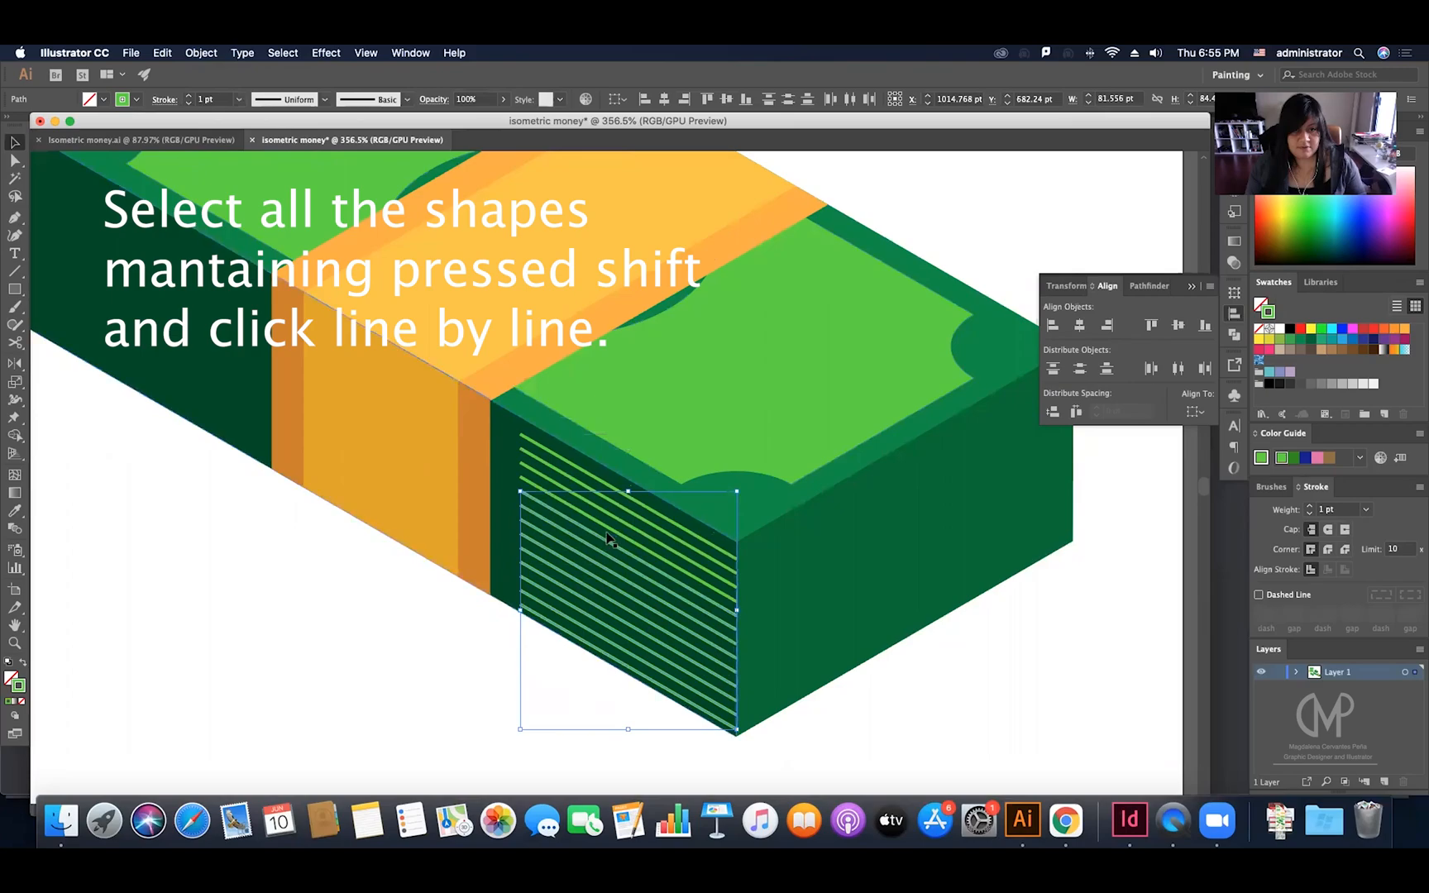
{"action": "left_click", "coordinate": [613, 525], "text": "shift"}
{"action": "left_click", "coordinate": [615, 511], "text": "shift"}
{"action": "left_click", "coordinate": [618, 497], "text": "shift"}
{"action": "left_click", "coordinate": [618, 493], "text": "shift"}
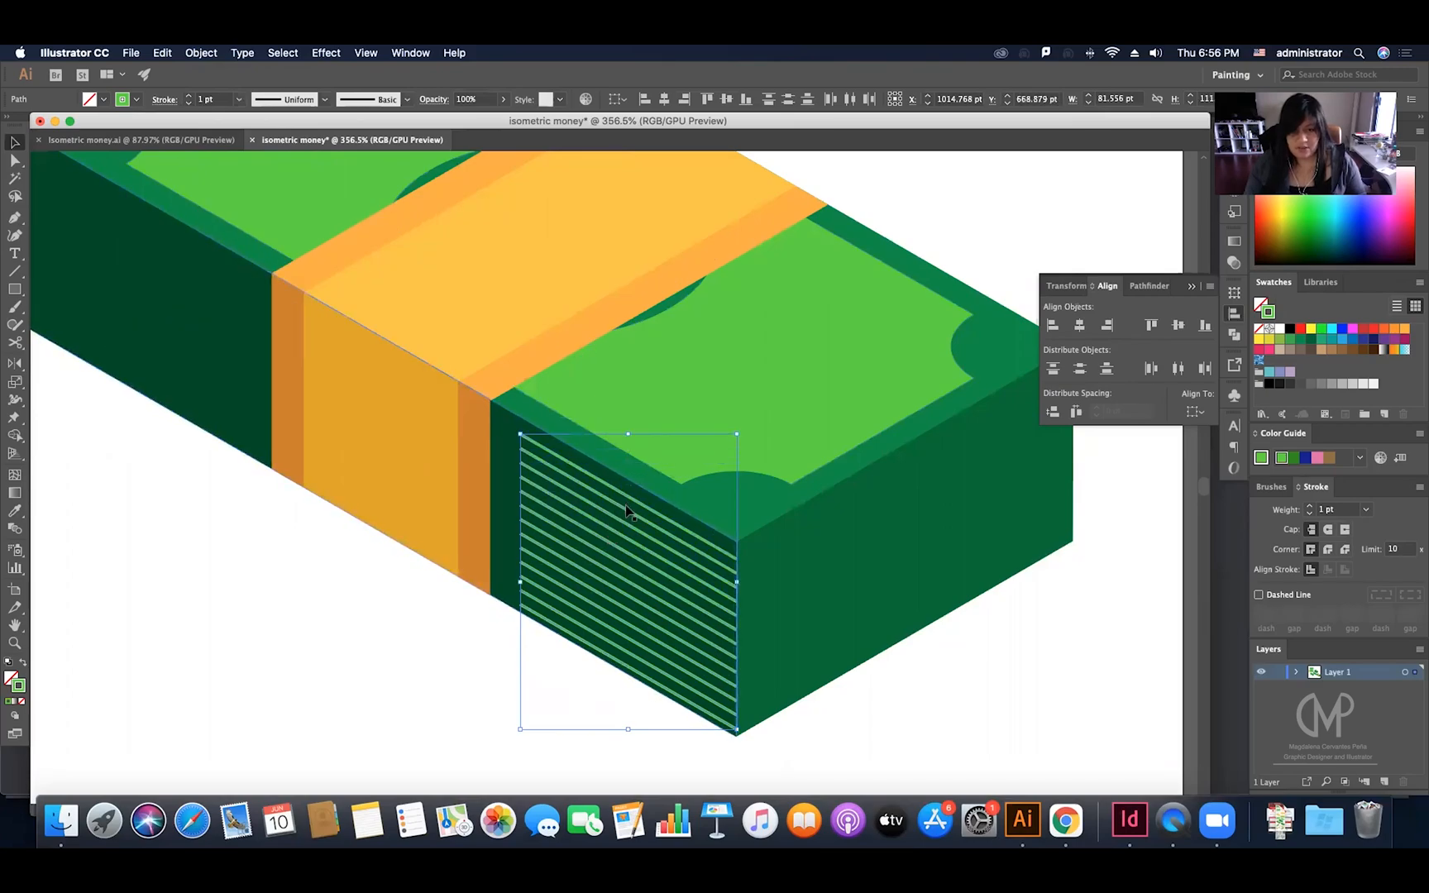
{"action": "key", "text": "Up"}
{"action": "key", "text": "super+g"}
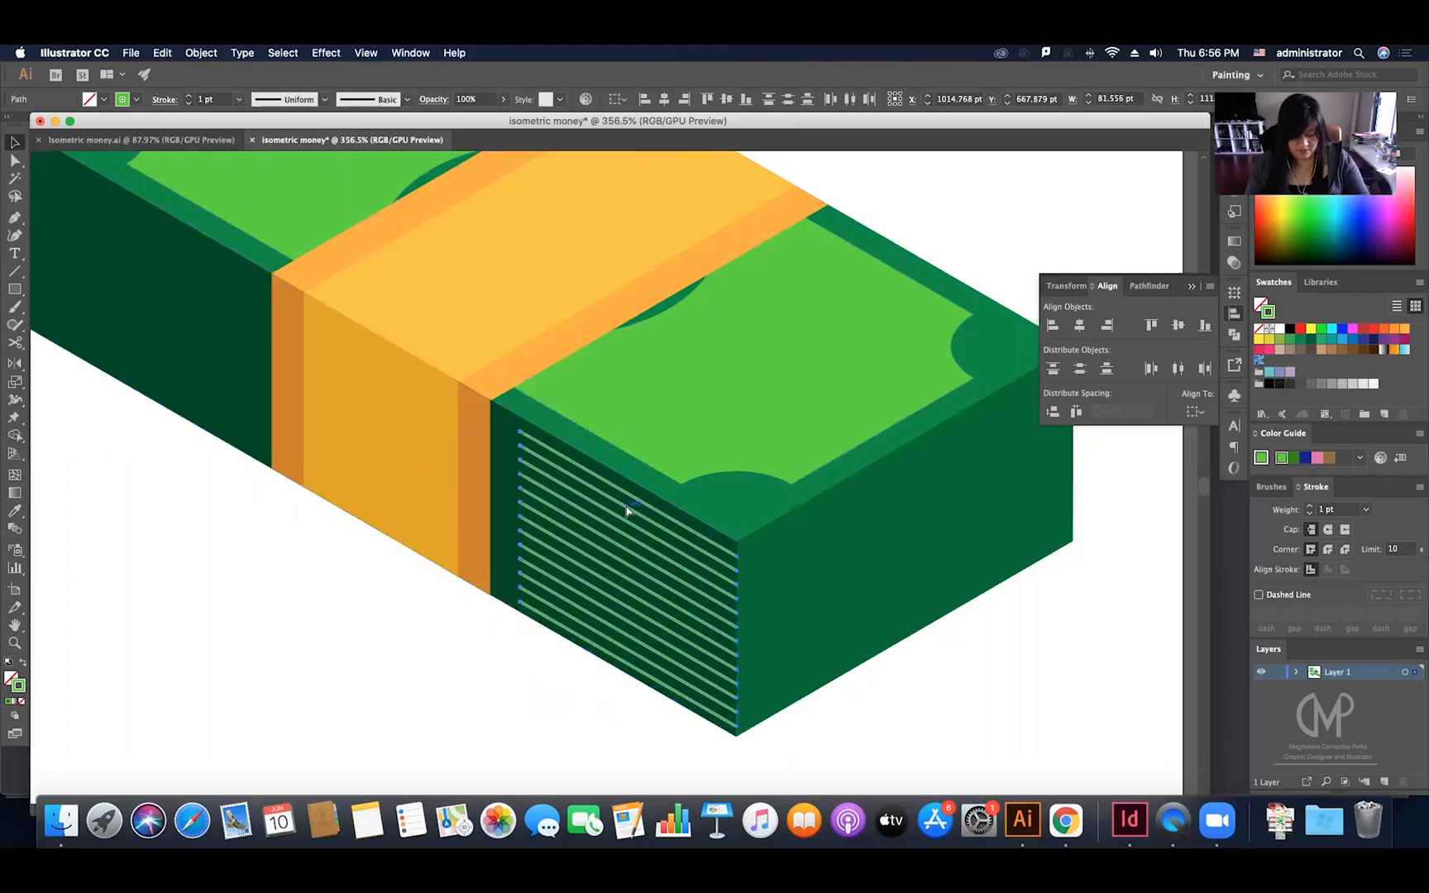
Step: Reflect a copy of the line group across the vertical axis at the stack's front corner, onto the adjacent end face
{"action": "left_click", "coordinate": [626, 510]}
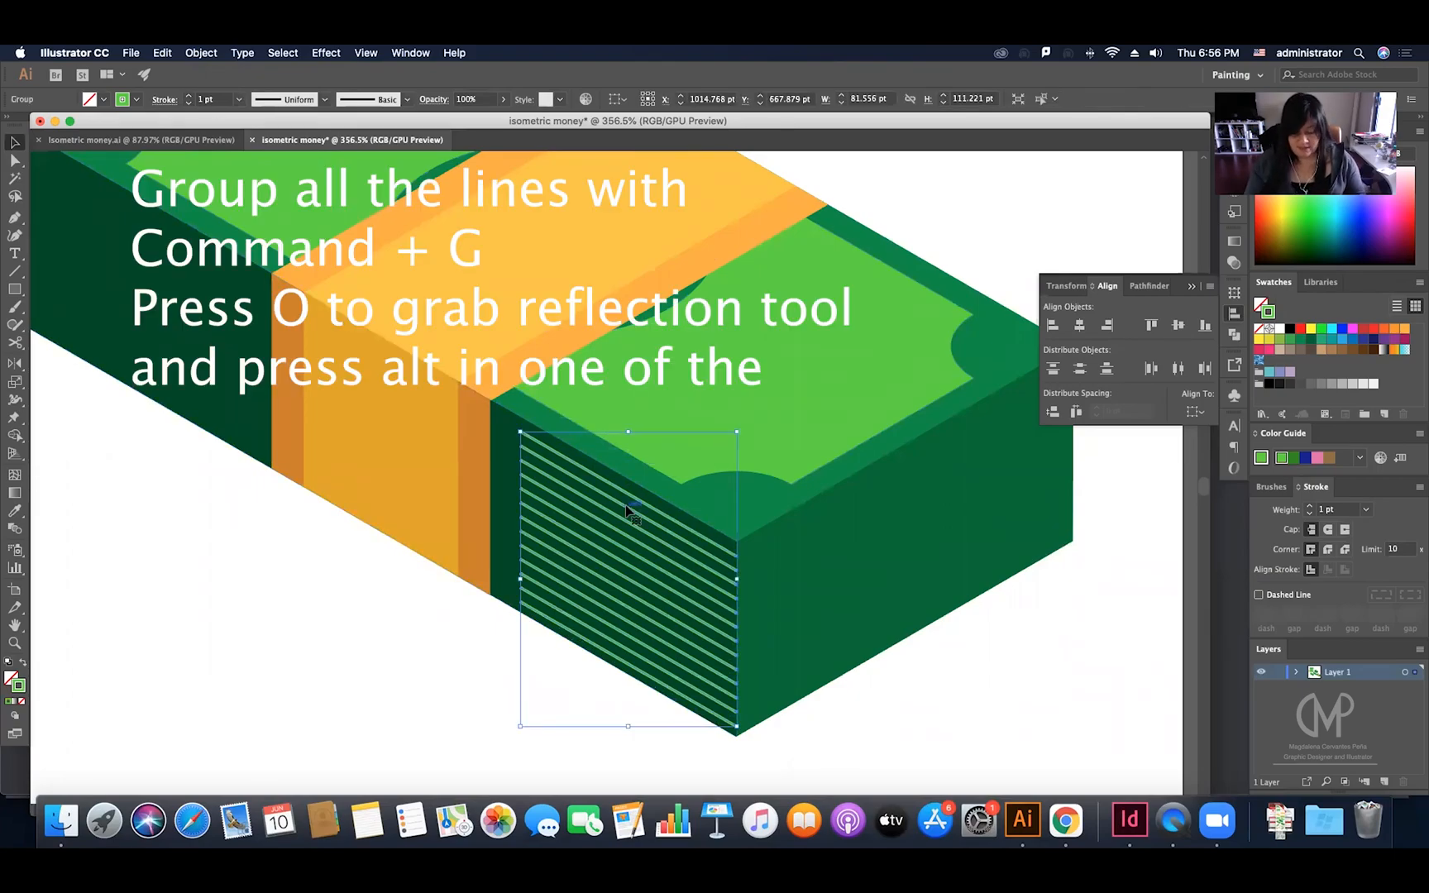
{"action": "key", "text": "o"}
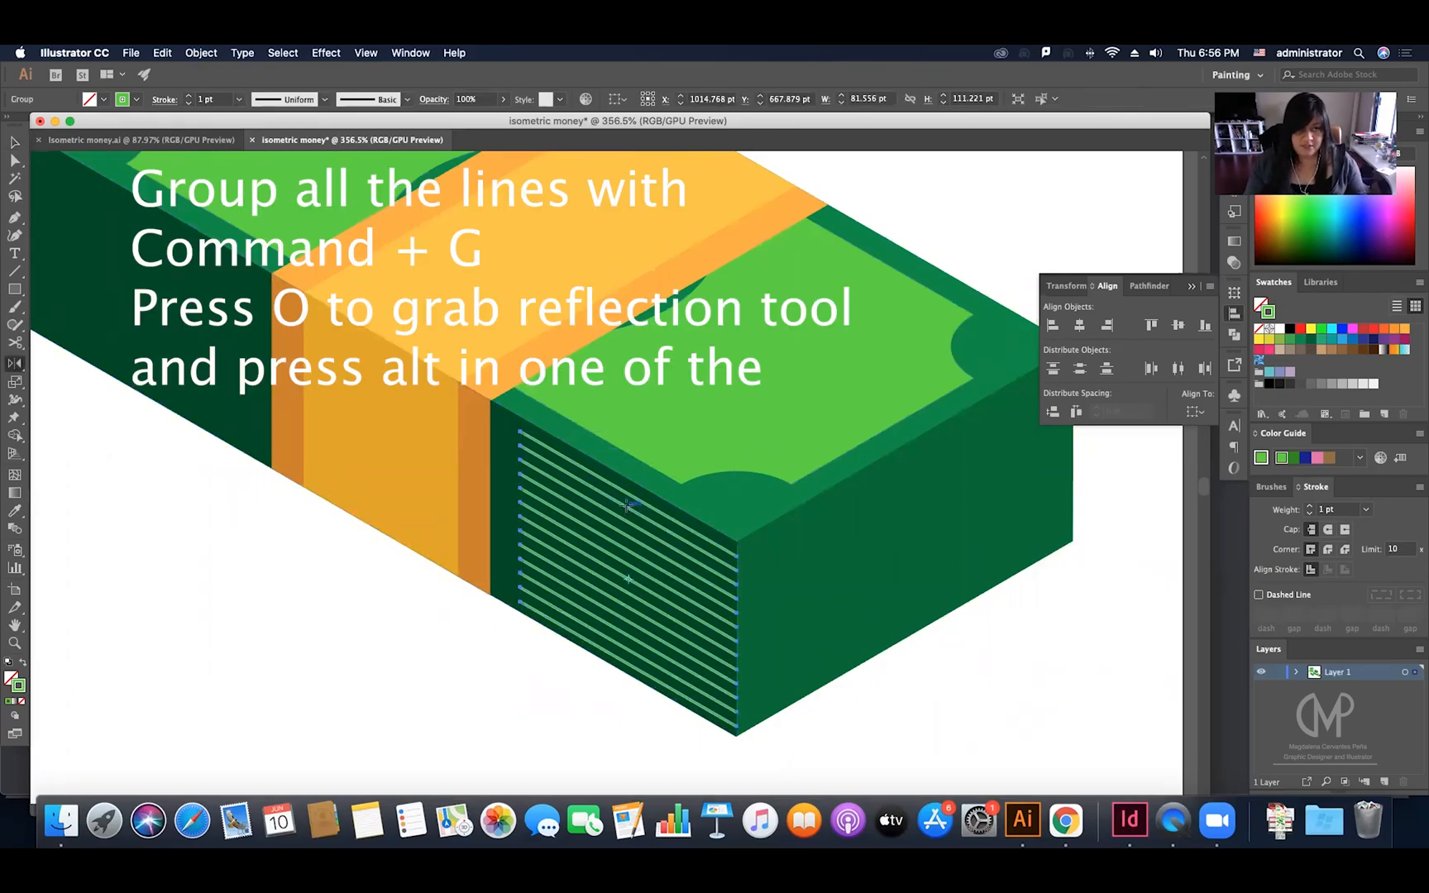
{"action": "left_click", "coordinate": [735, 552], "text": "alt"}
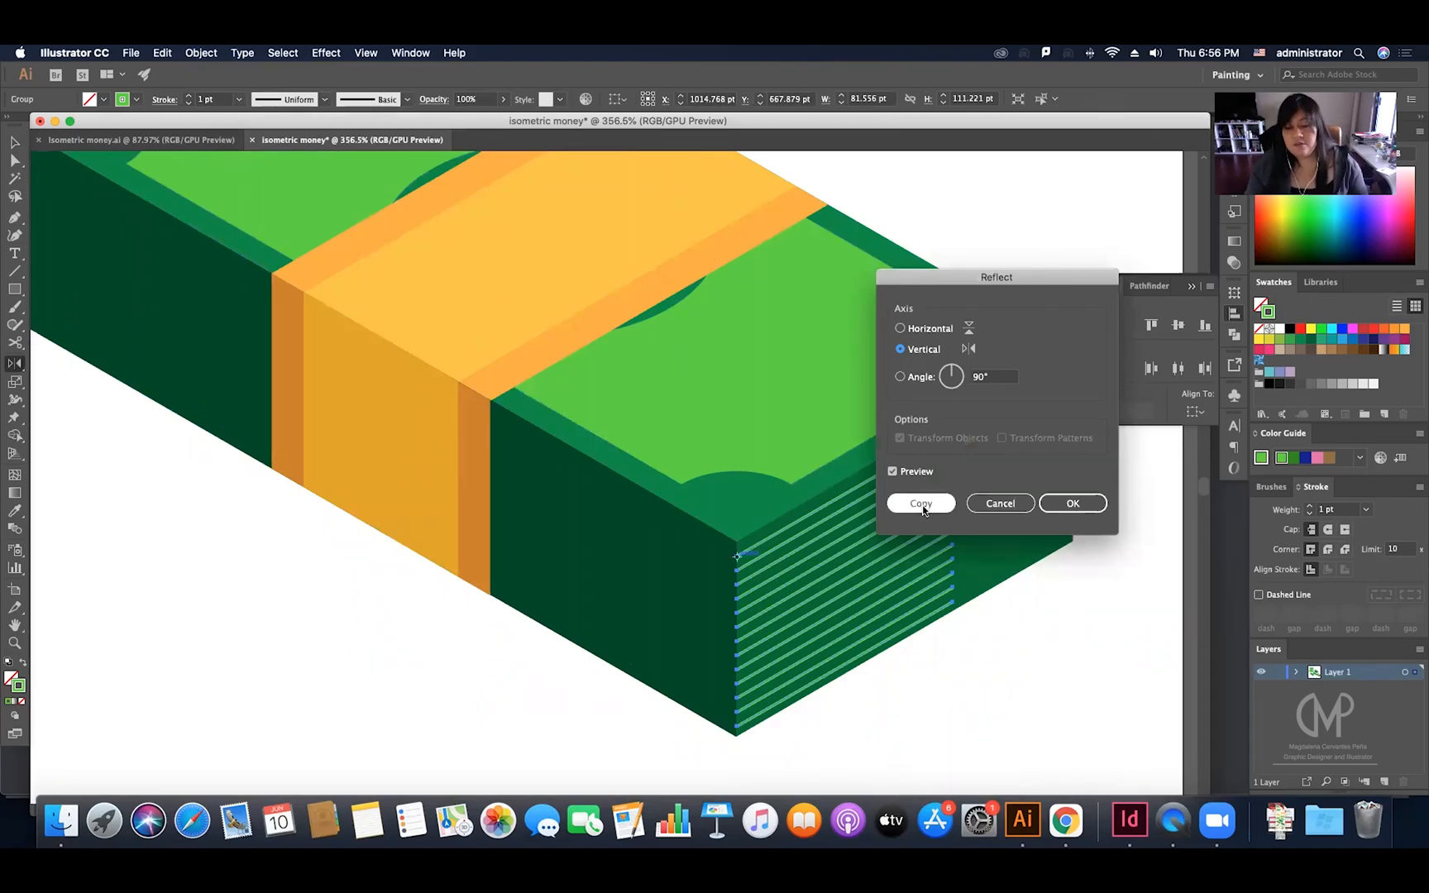
{"action": "left_click", "coordinate": [921, 503]}
{"action": "key", "text": "v"}
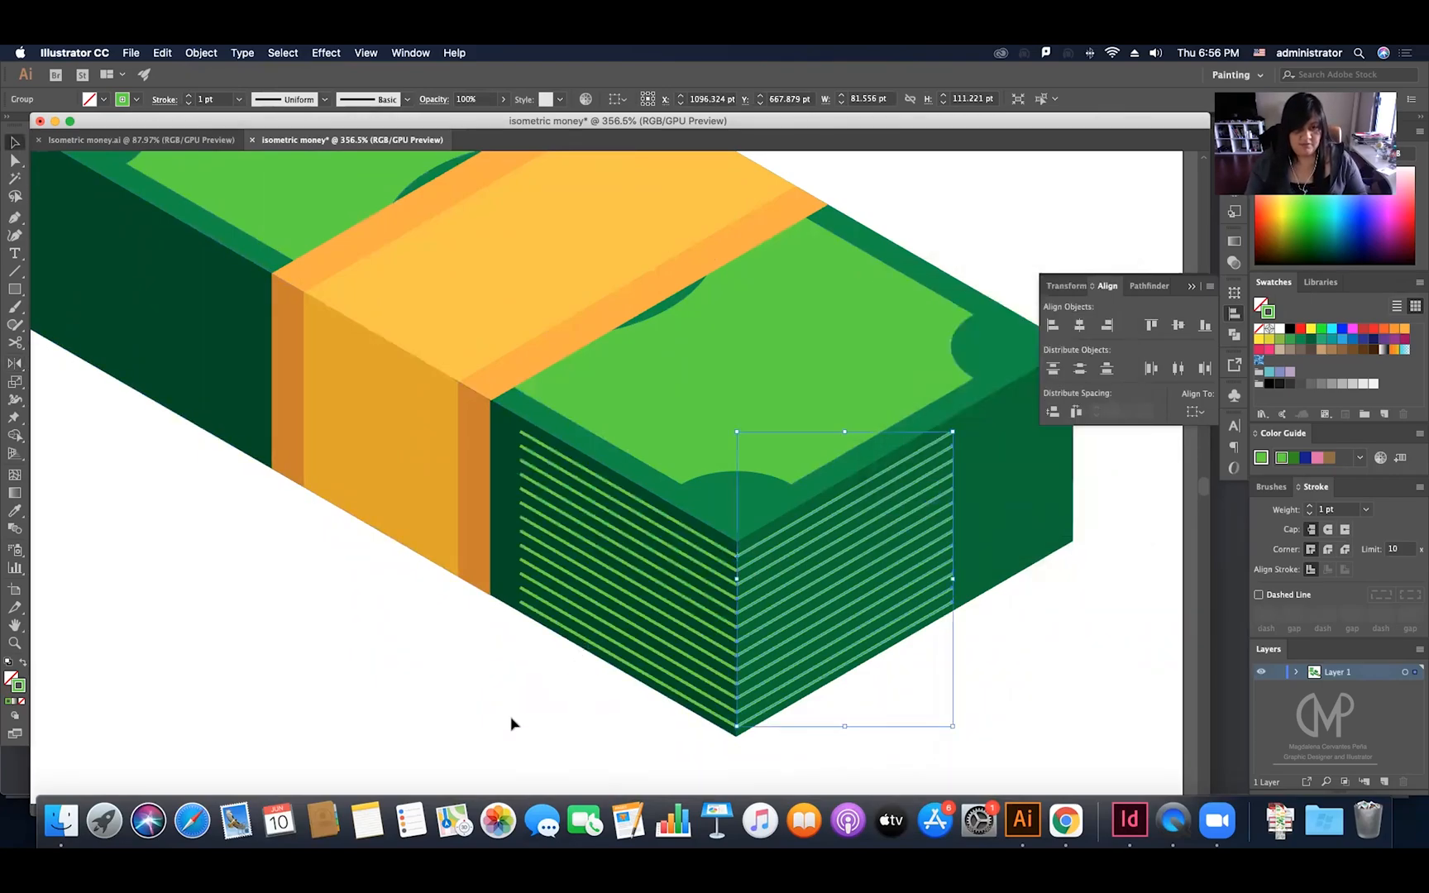
{"action": "left_click", "coordinate": [510, 725]}
Step: Place a copy of the long side's line group on the dark green section beyond the orange band, flush with the stack's far corner
{"action": "key", "text": "z"}
{"action": "left_click_drag", "start_coordinate": [642, 581], "coordinate": [446, 619]}
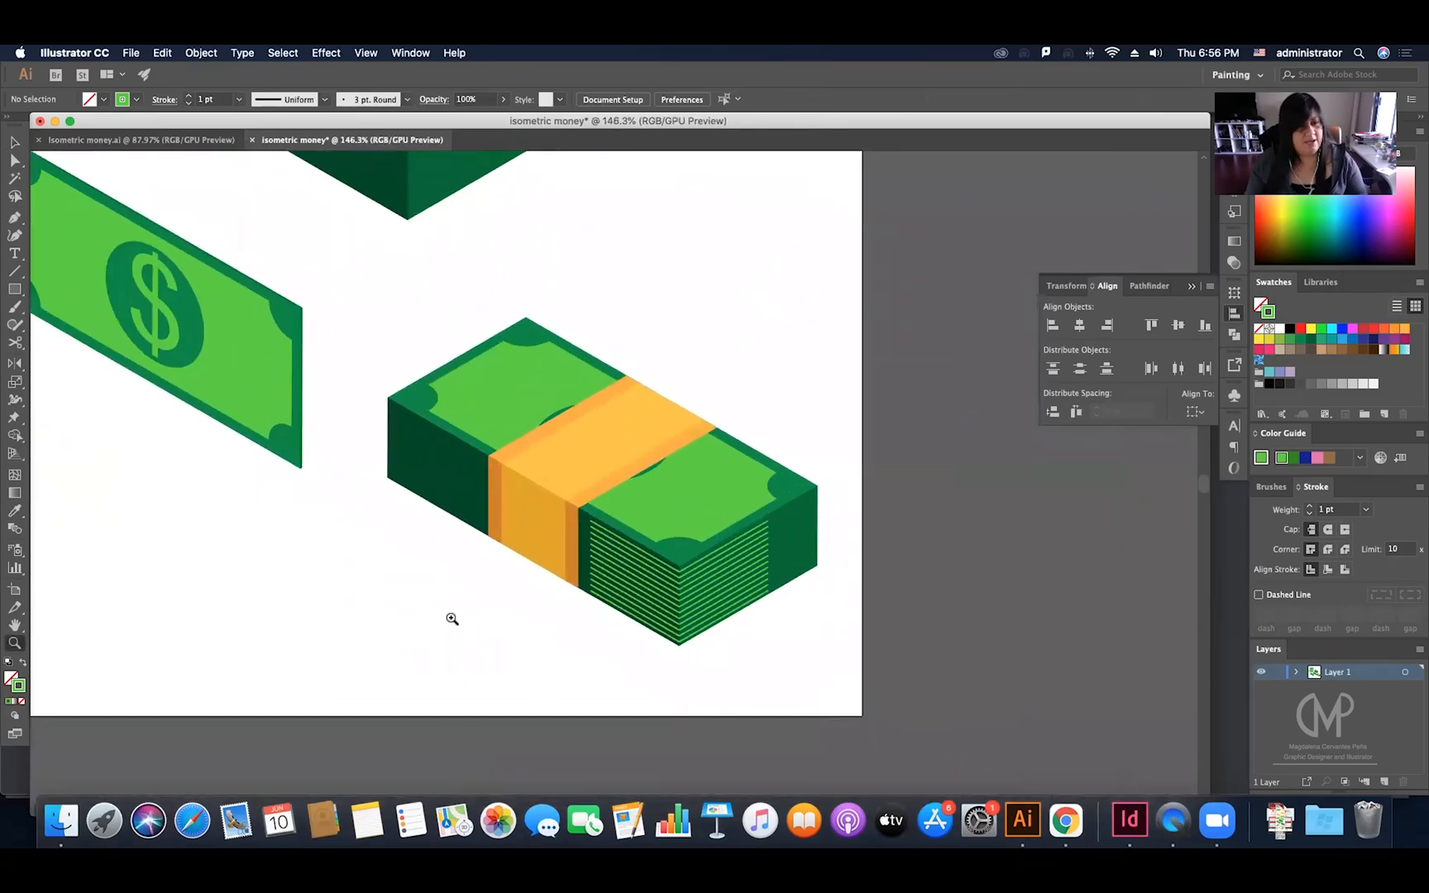
{"action": "left_click", "coordinate": [544, 503]}
{"action": "key", "text": "v"}
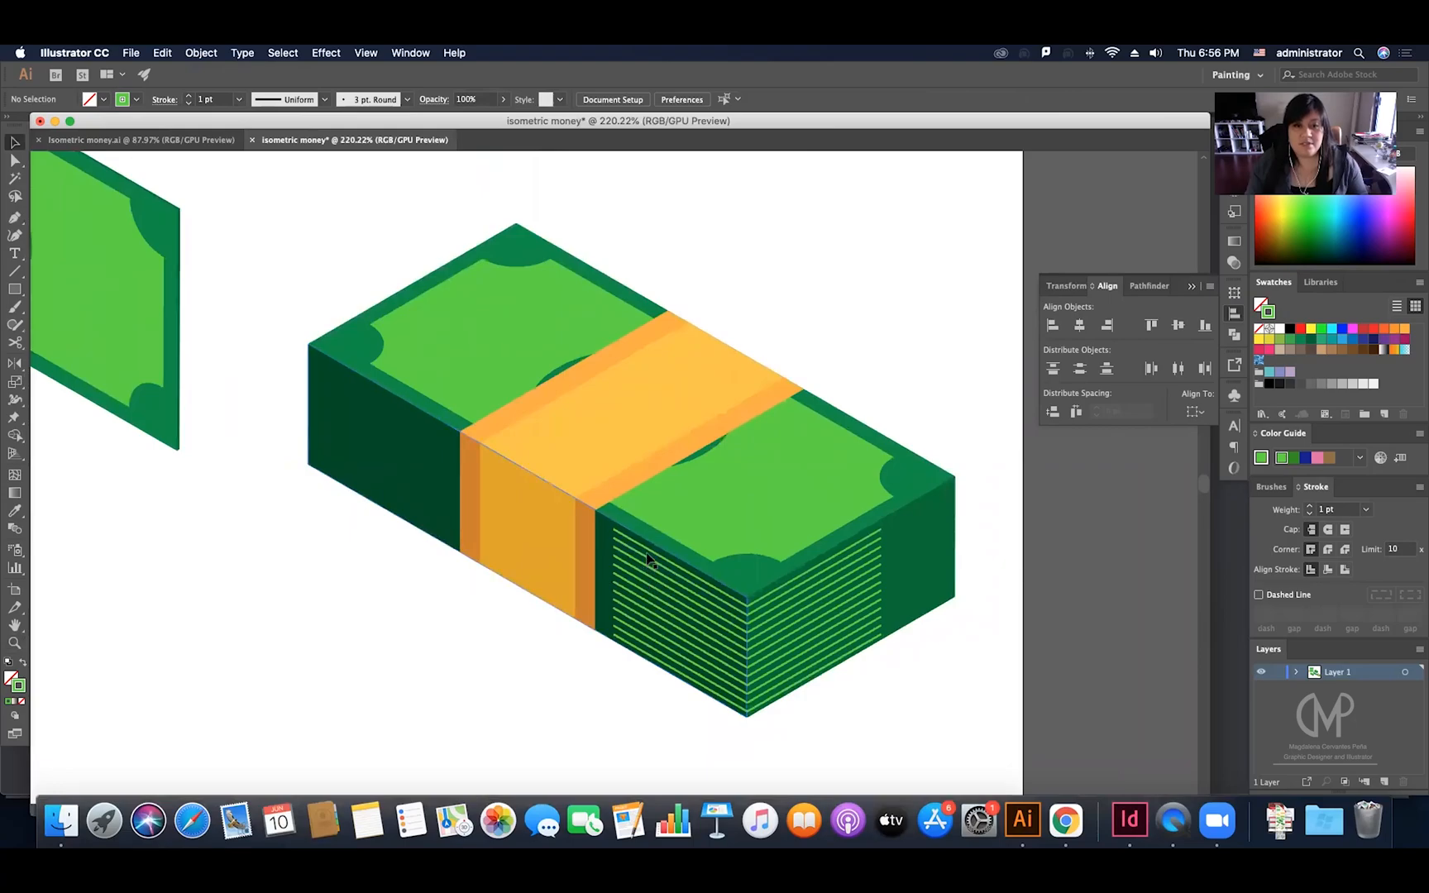
{"action": "left_click", "coordinate": [650, 560]}
{"action": "left_click", "coordinate": [655, 561]}
{"action": "left_click_drag", "start_coordinate": [655, 561], "coordinate": [350, 377]}
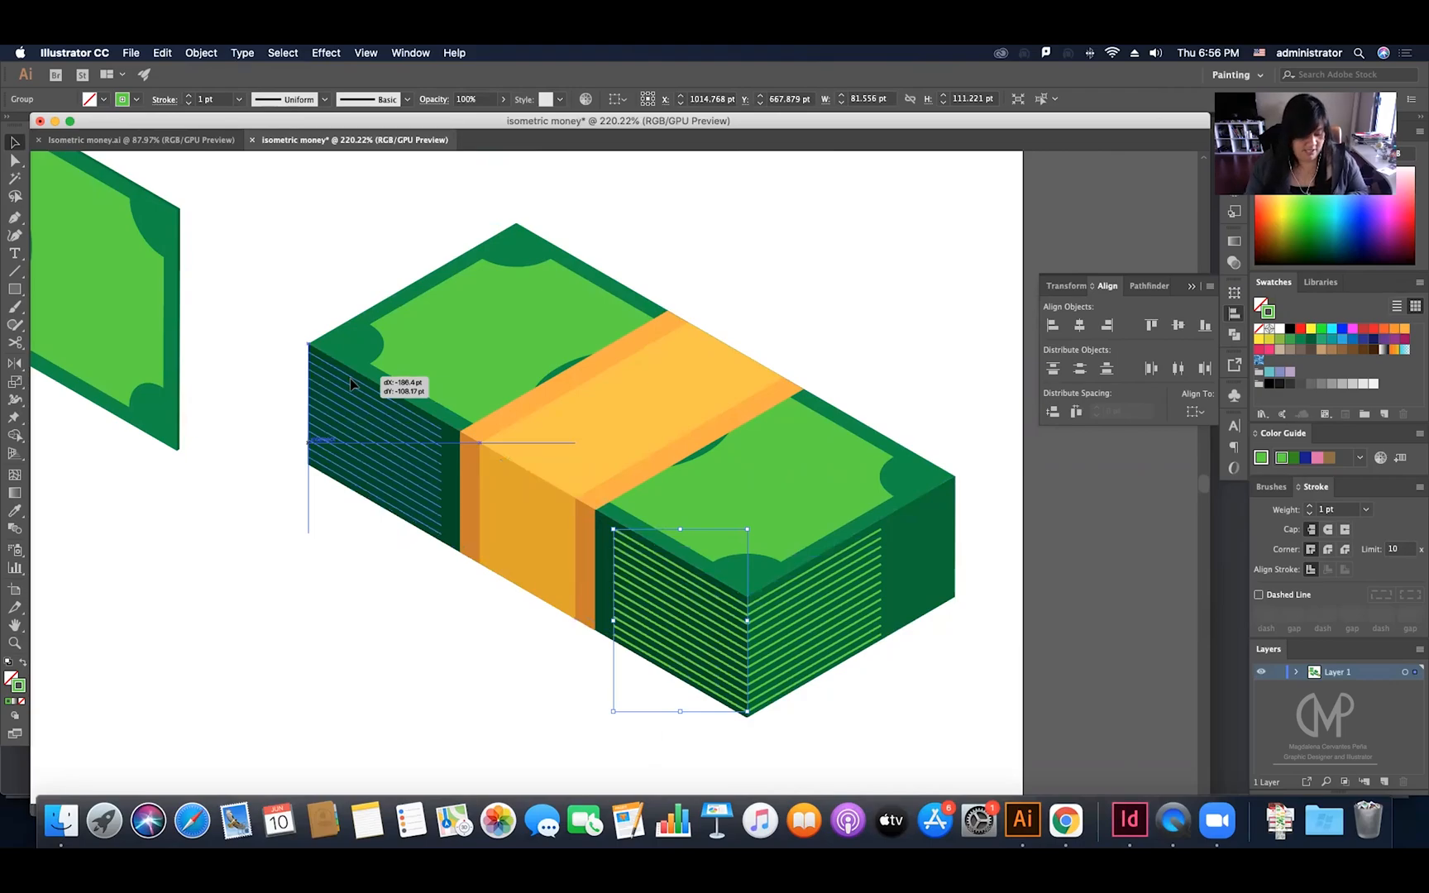
{"action": "left_click_drag", "start_coordinate": [352, 383], "coordinate": [350, 379]}
{"action": "left_click", "coordinate": [334, 592]}
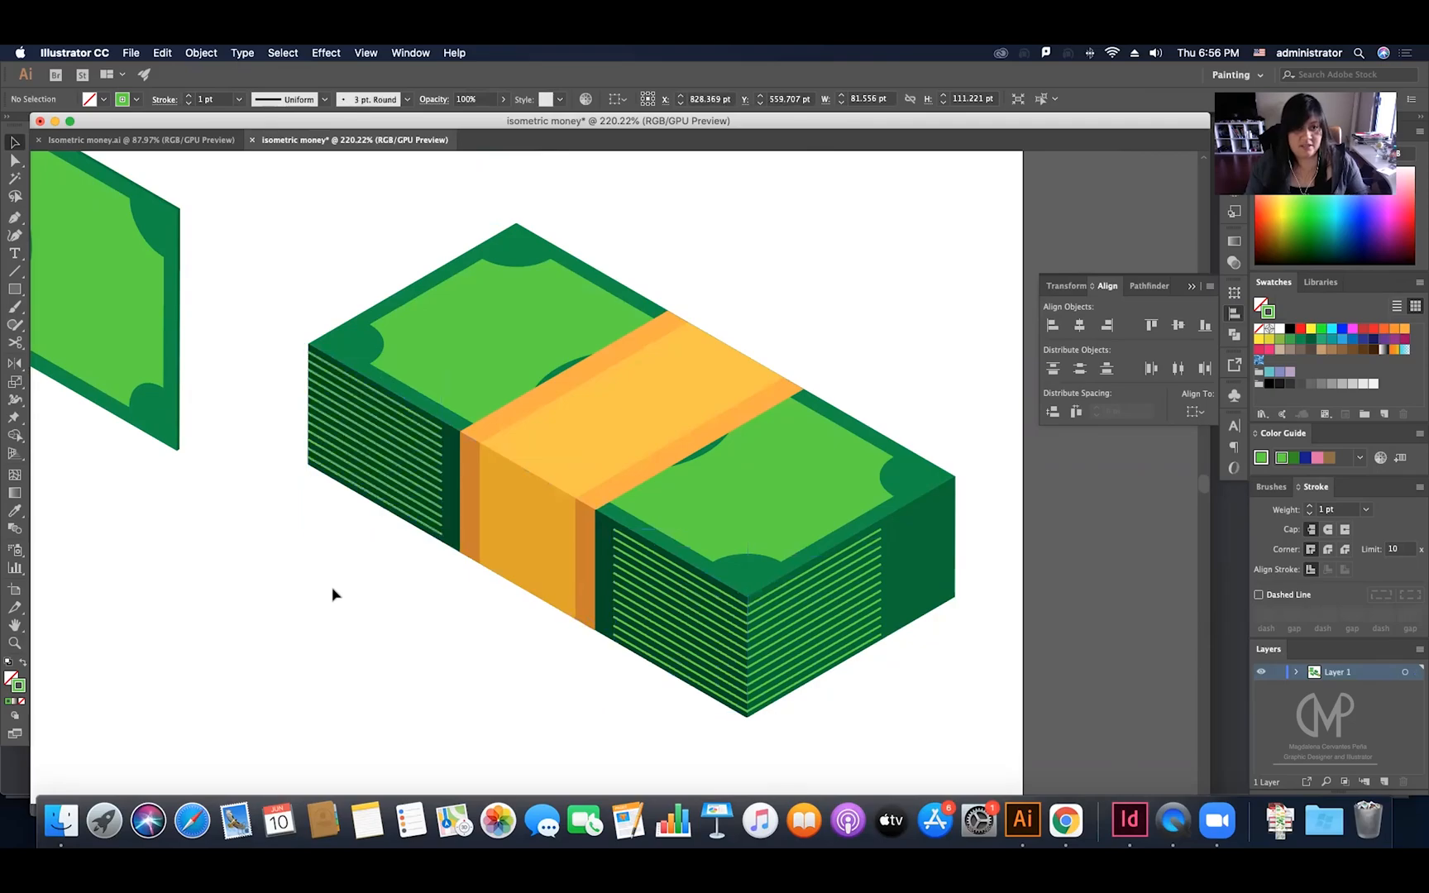
{"action": "key", "text": "z"}
{"action": "left_click_drag", "start_coordinate": [666, 613], "coordinate": [800, 570]}
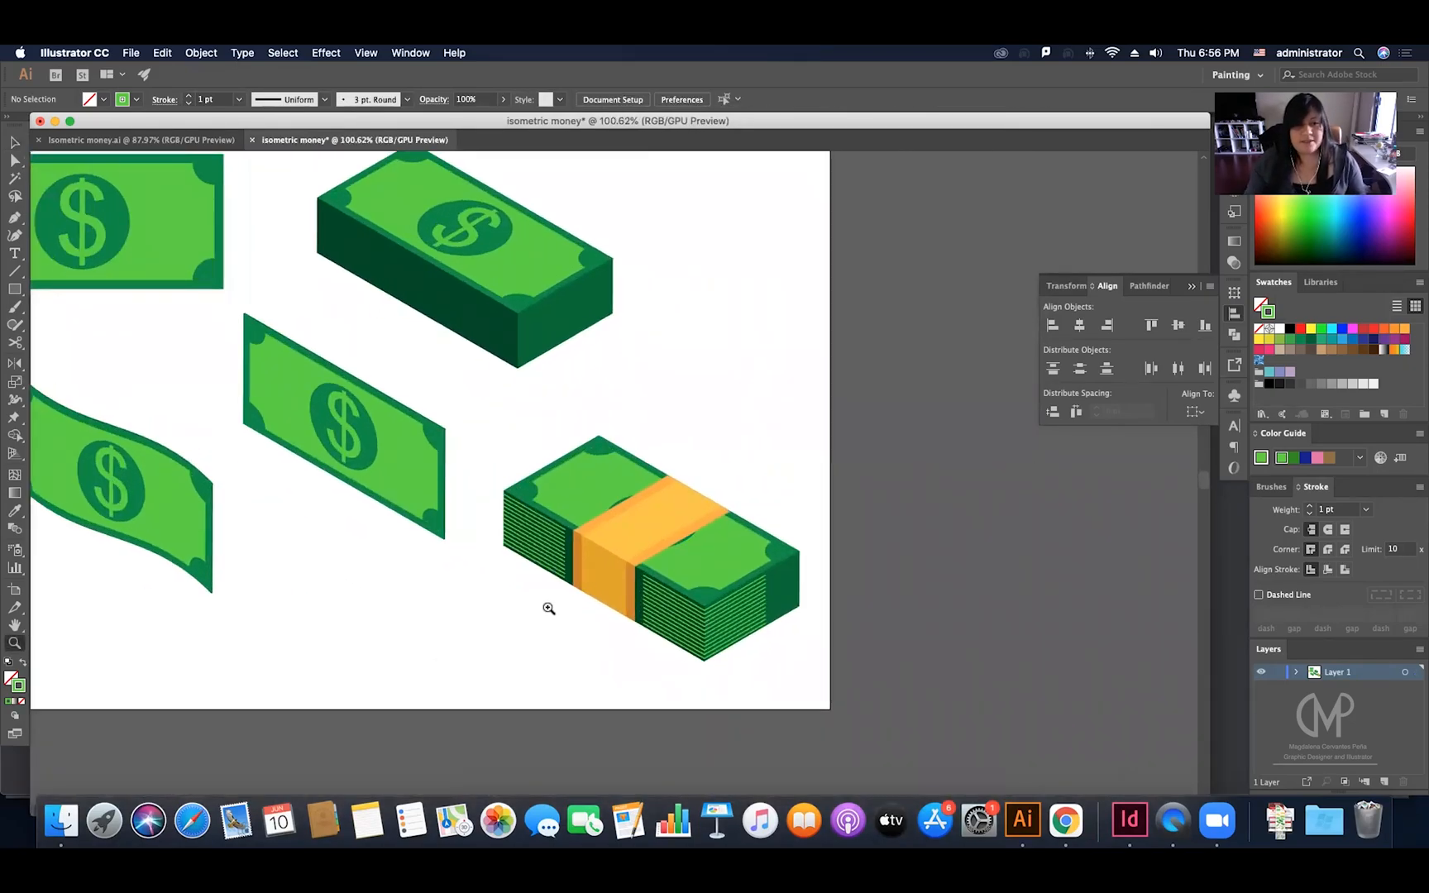
{"action": "scroll", "coordinate": [548, 608], "scroll_direction": "left", "scroll_amount": 5}
{"action": "scroll", "coordinate": [549, 608], "scroll_direction": "up", "scroll_amount": 2}
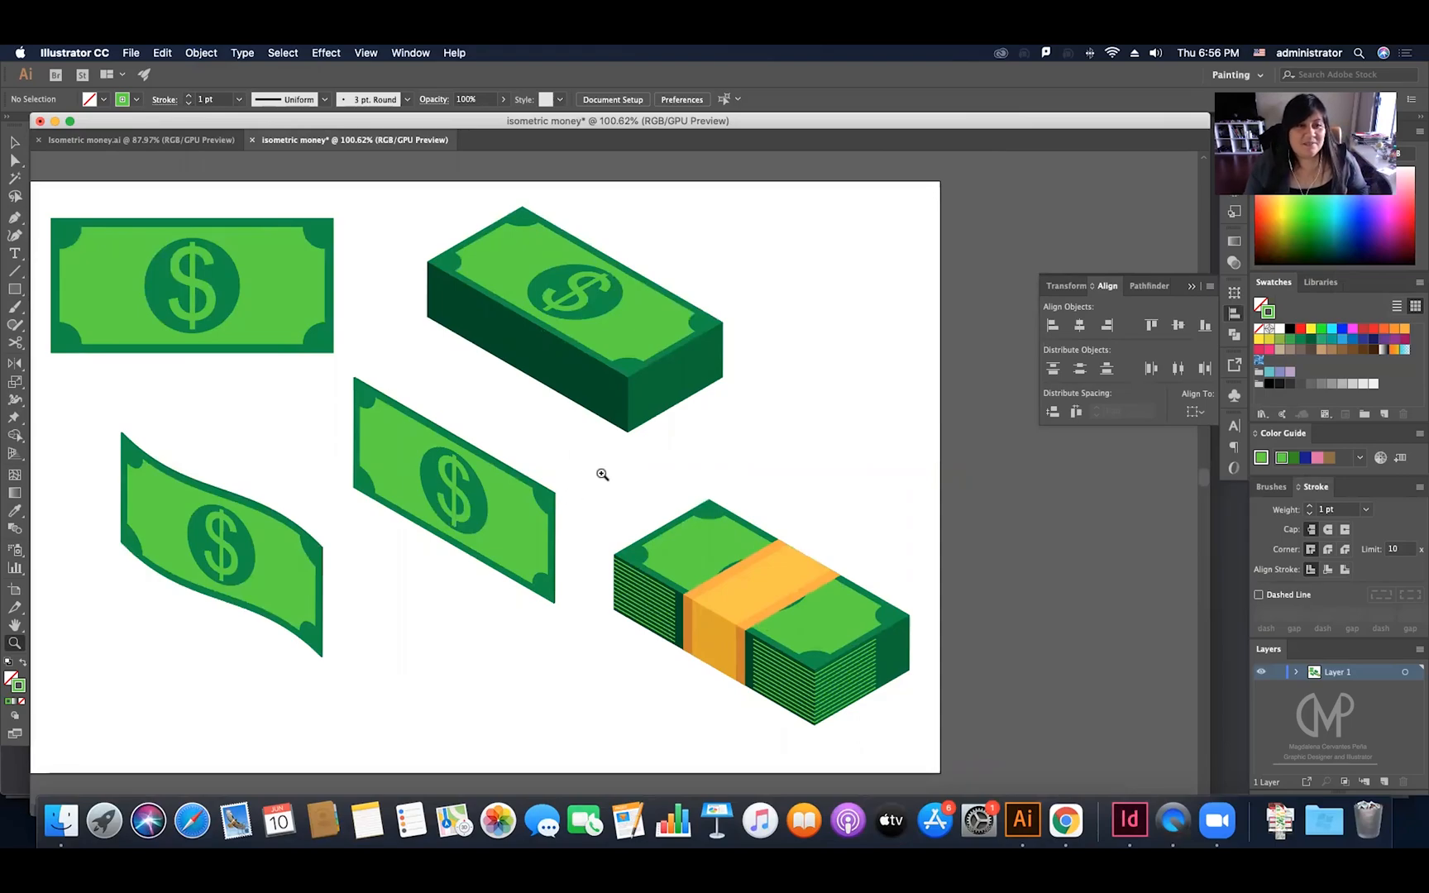
{"action": "scroll", "coordinate": [599, 473], "scroll_direction": "down", "scroll_amount": 3}
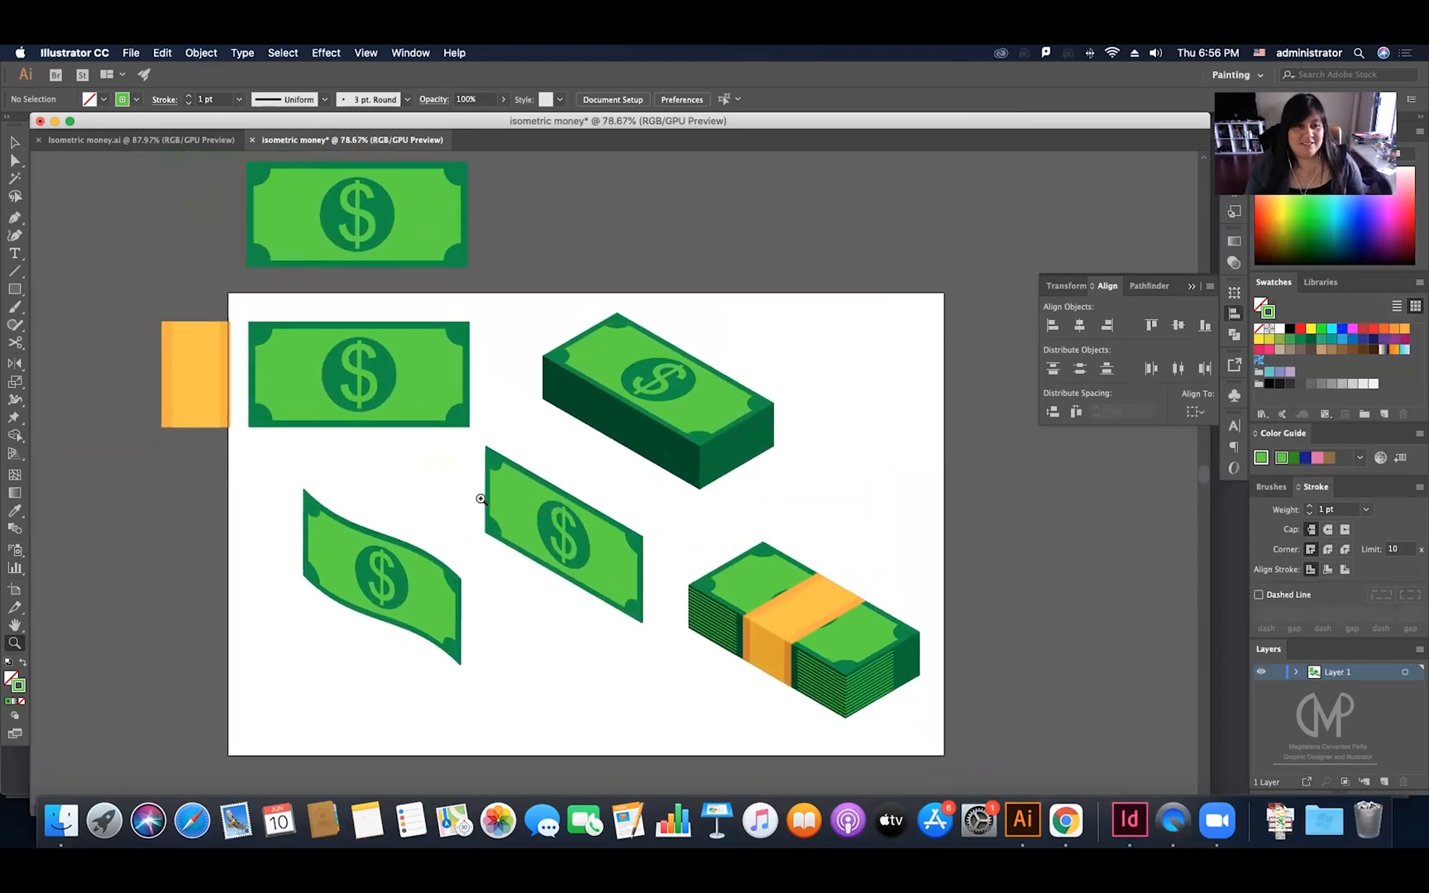